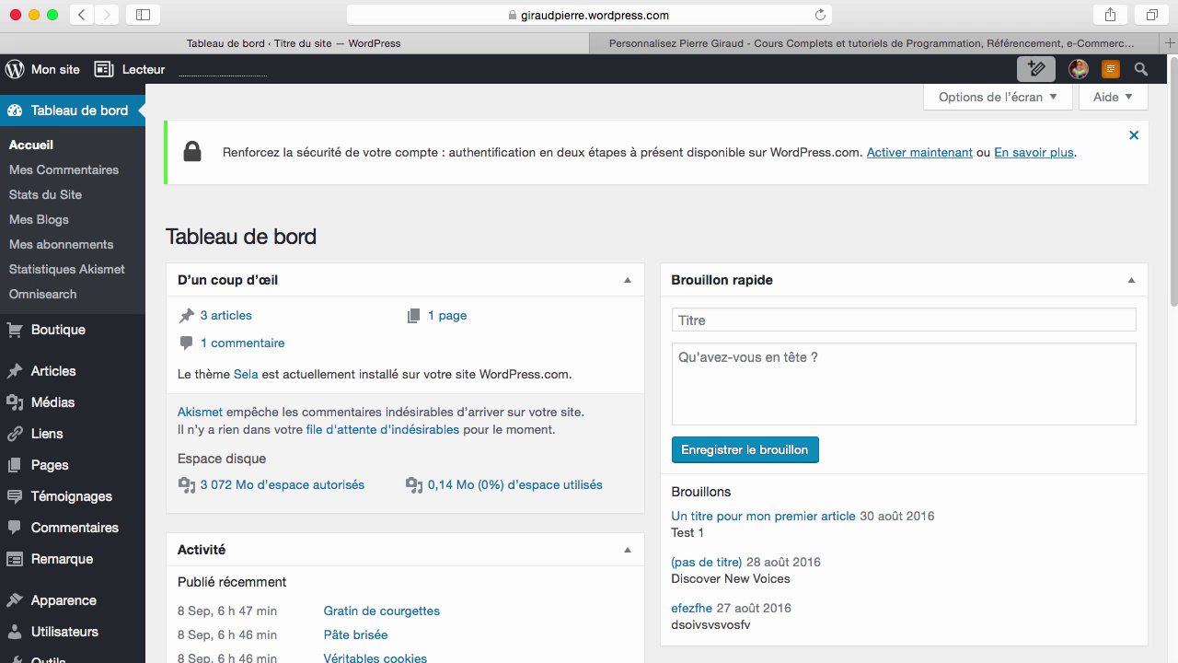
# Step: Show the full address of the admin page and highlight the theme mention in the dashboard's "D'un coup d'œil" box
pyautogui.click(732, 16)
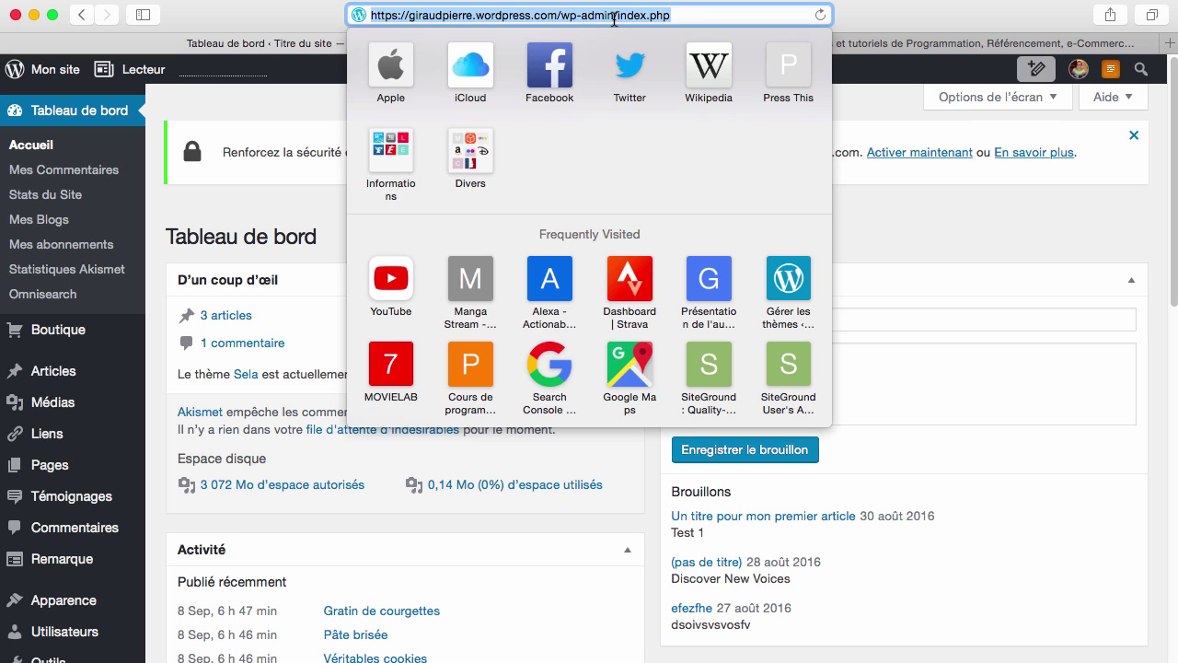
pyautogui.click(933, 268)
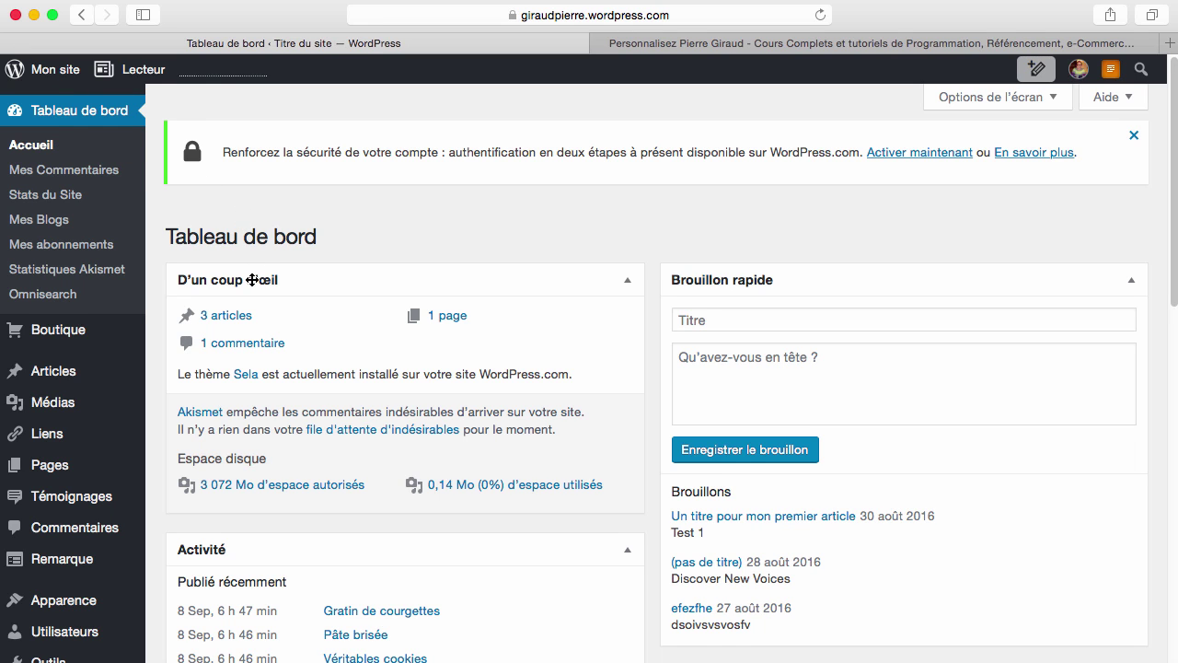
pyautogui.scroll(-1, 252, 281)
pyautogui.moveTo(193, 312); pyautogui.dragTo(266, 313)
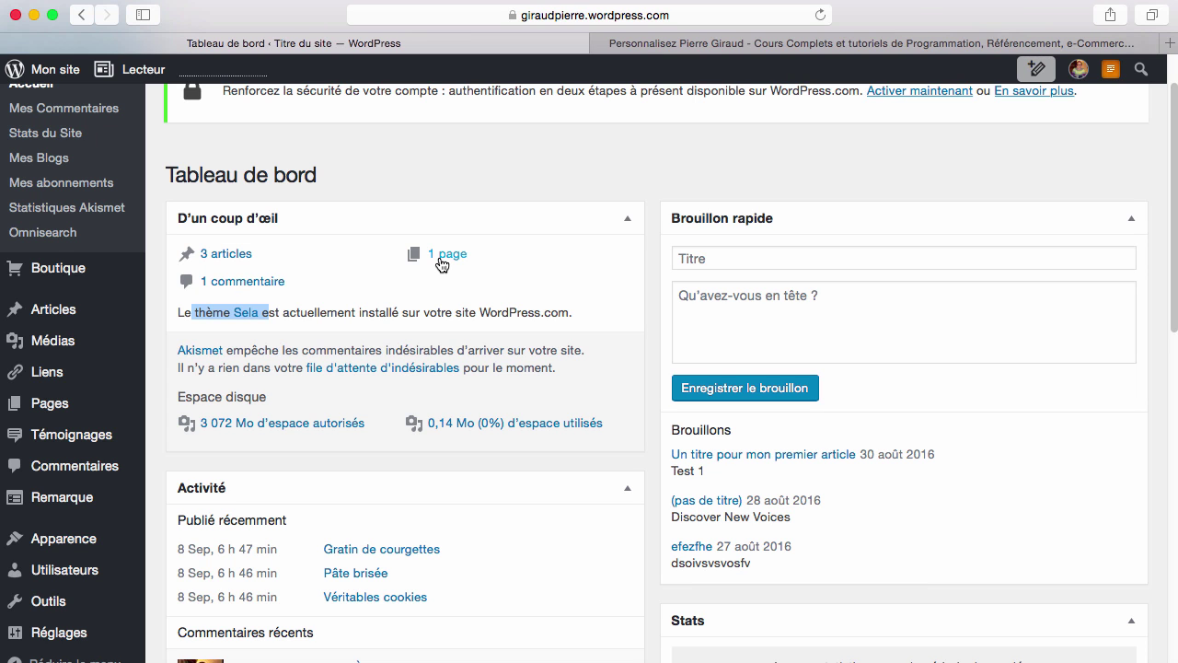
# Step: Examine the dashboard's Activité, Brouillon rapide, Stats, Vos trucs and Ce qui est chaud boxes
pyautogui.scroll(-5, 442, 264)
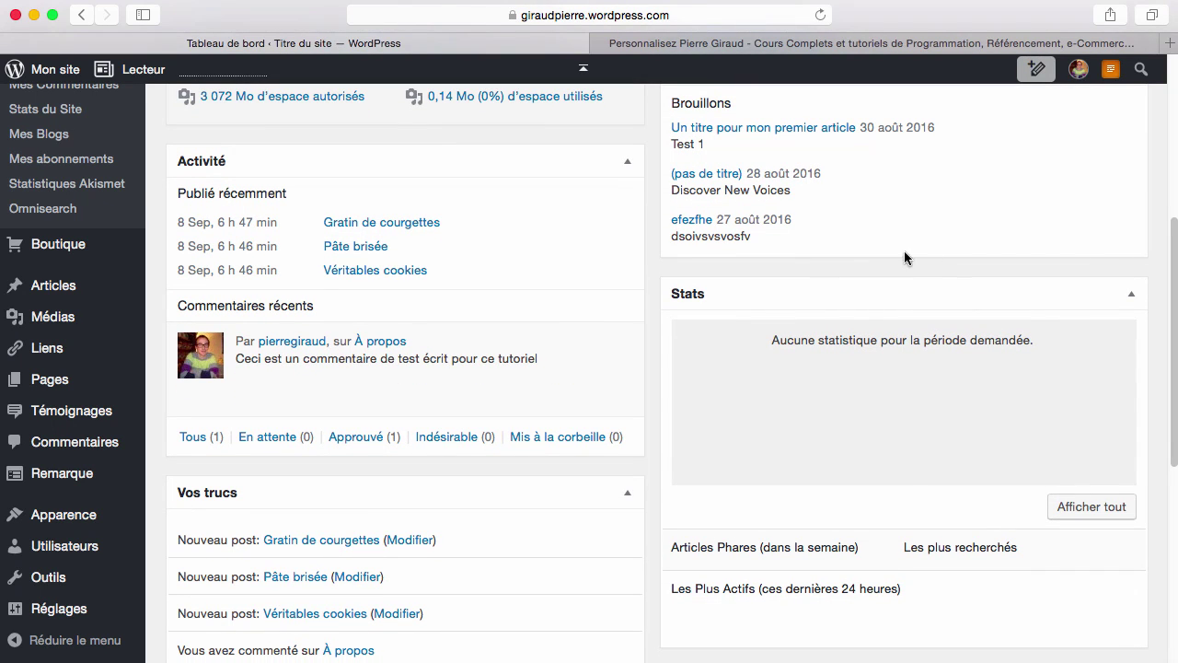
pyautogui.scroll(2, 904, 291)
pyautogui.scroll(2, 905, 291)
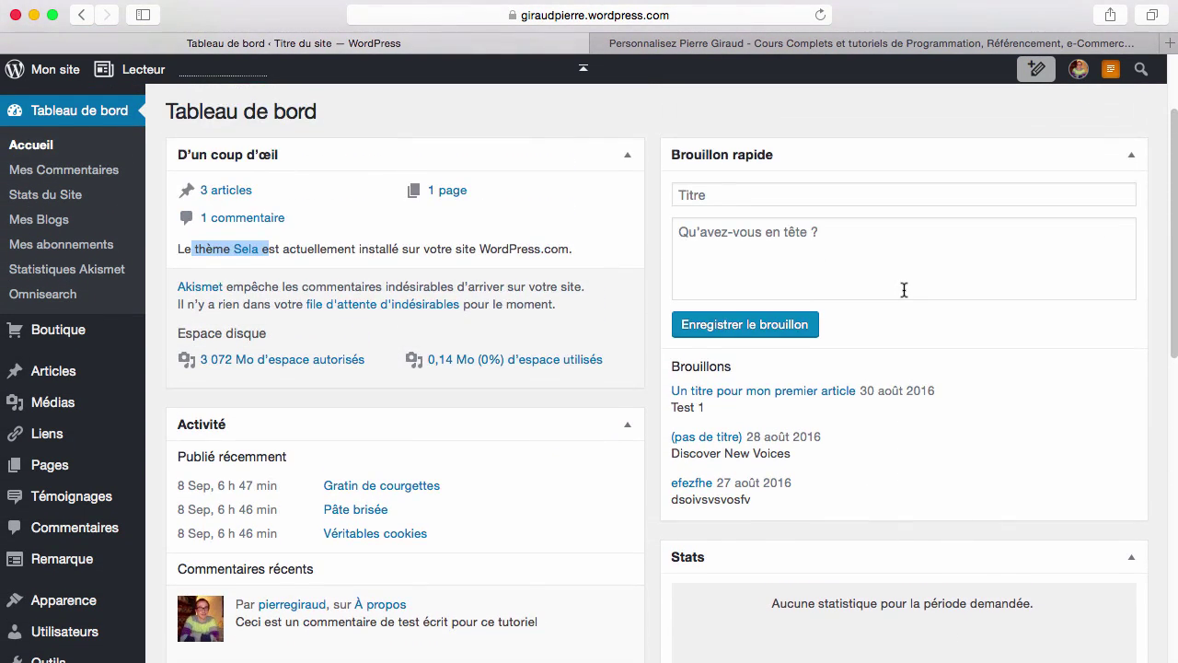
pyautogui.scroll(-10, 905, 291)
pyautogui.scroll(3, 903, 294)
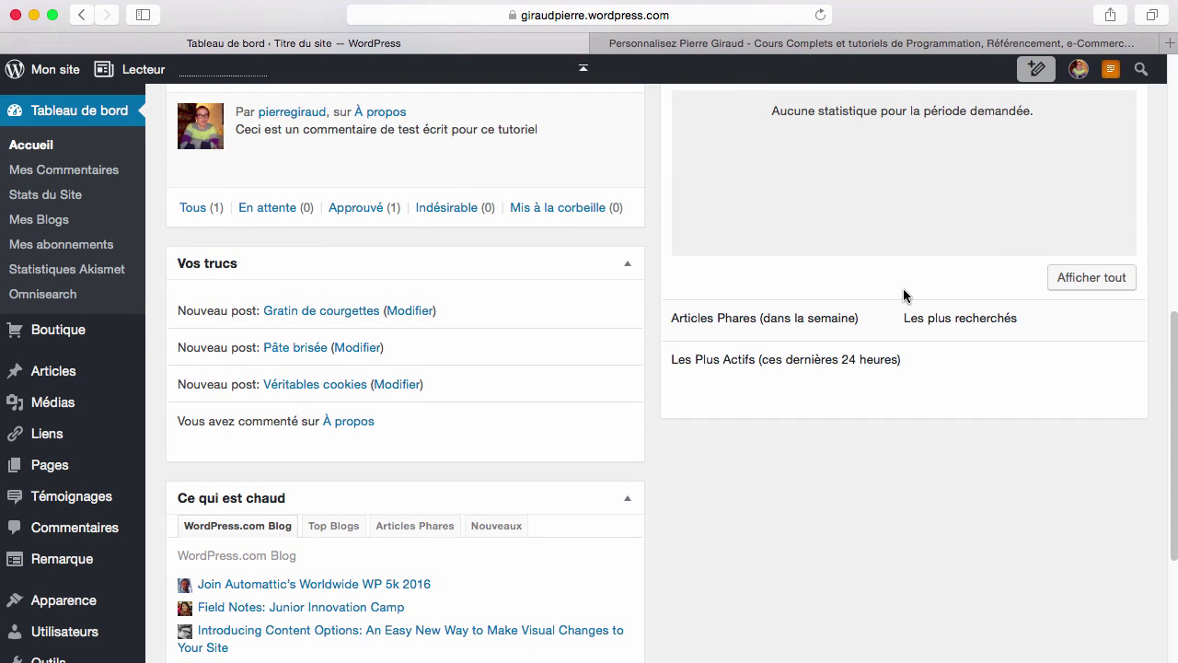
pyautogui.scroll(7, 903, 291)
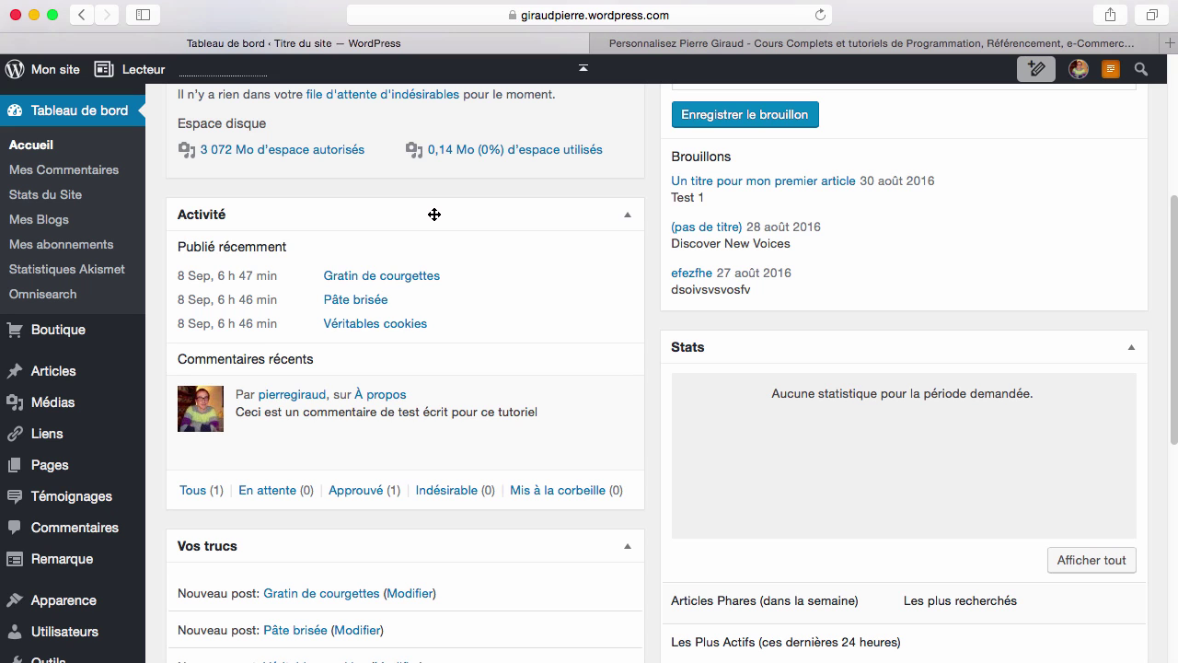
pyautogui.scroll(3, 473, 215)
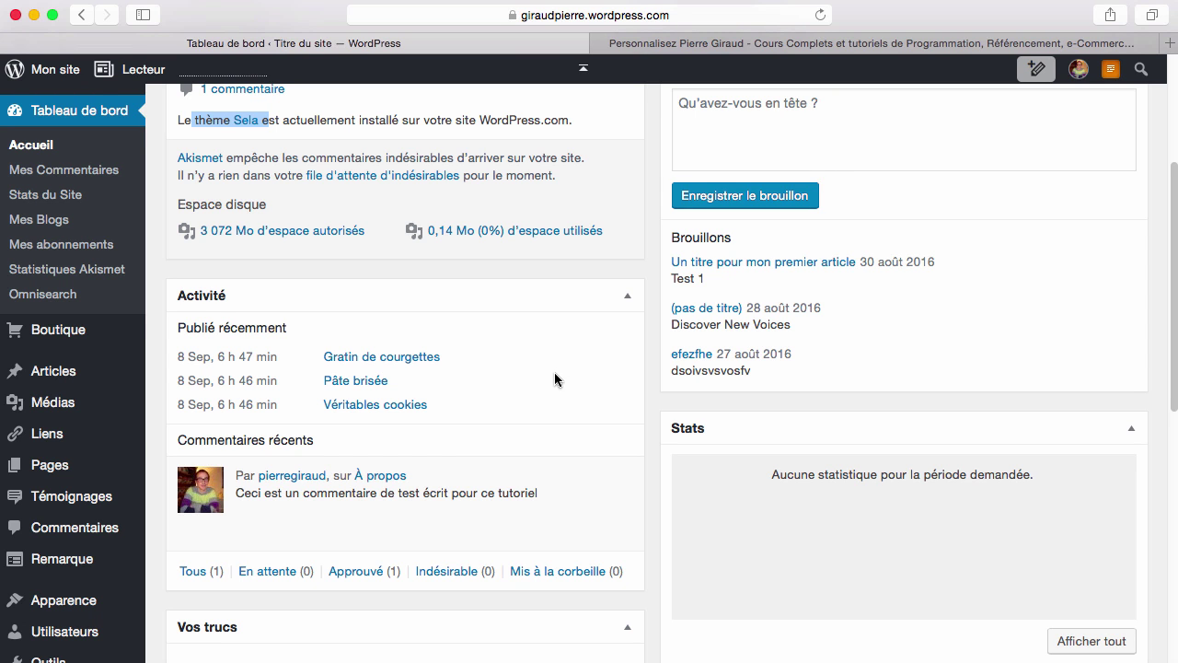
pyautogui.scroll(-10, 554, 372)
pyautogui.scroll(-2, 555, 373)
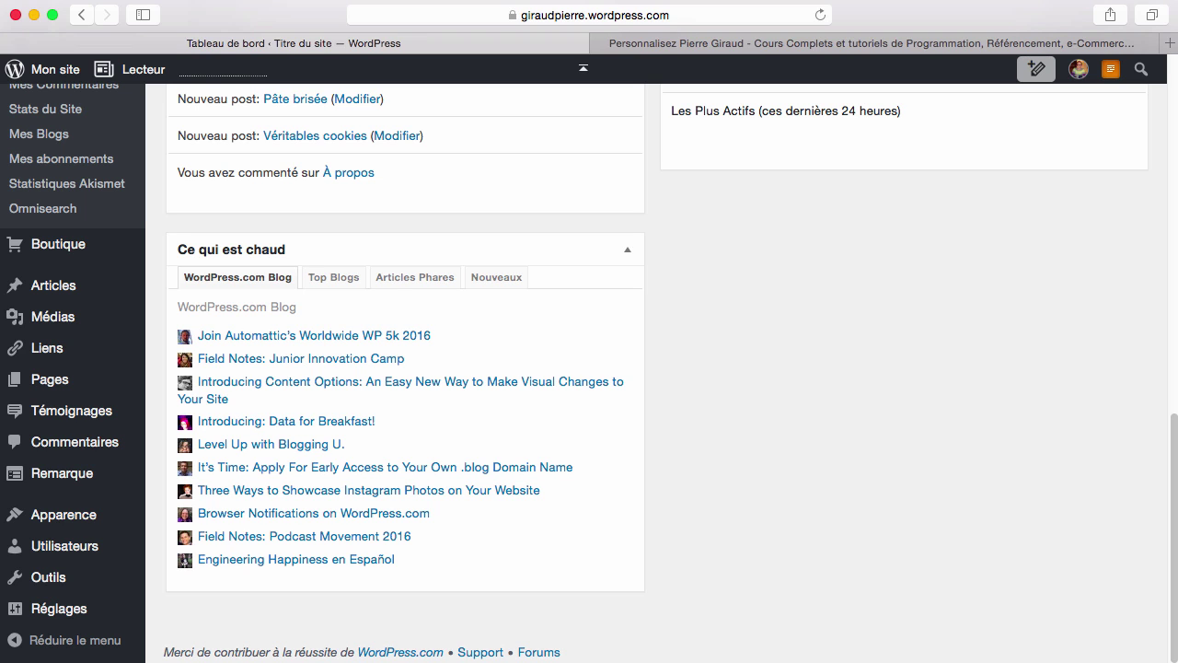
# Step: View the Mes Commentaires page and review the boxes on the Stats du Site page
pyautogui.moveTo(145, 300)
pyautogui.scroll(1, 144, 305)
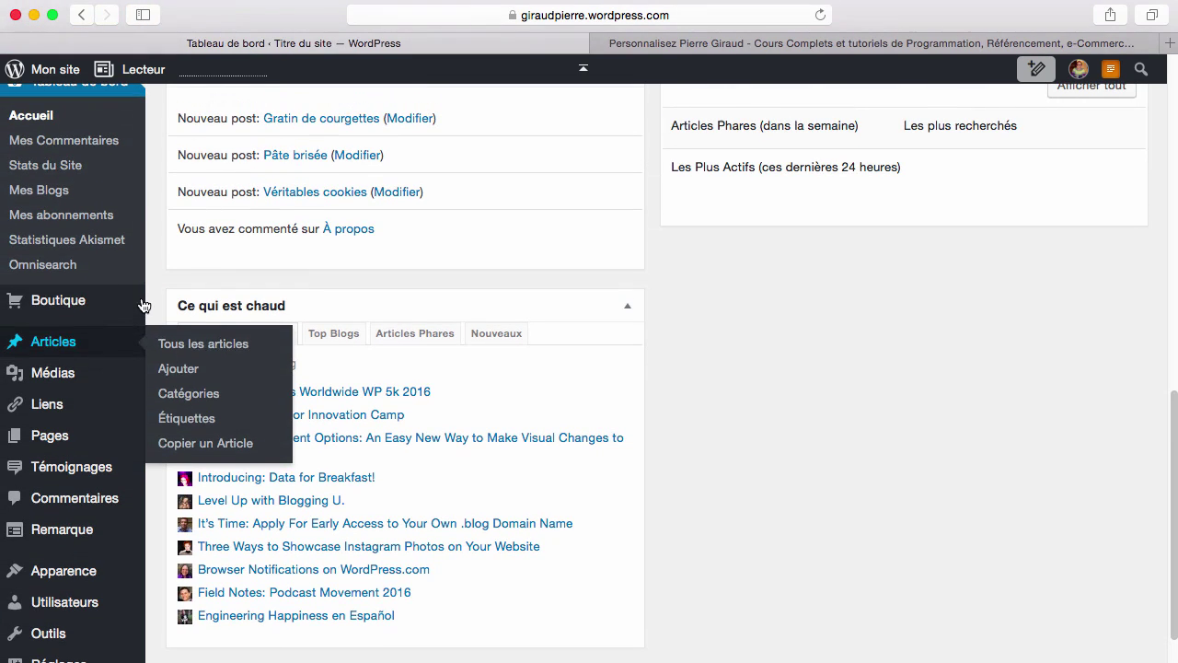
pyautogui.click(83, 143)
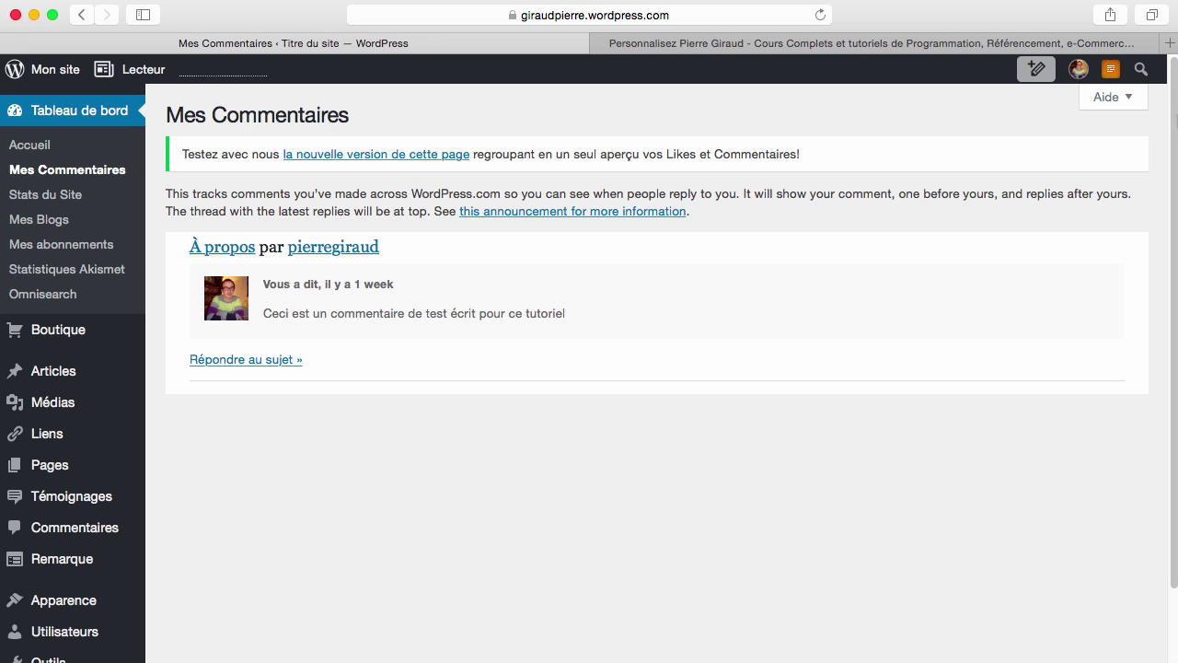
pyautogui.click(36, 197)
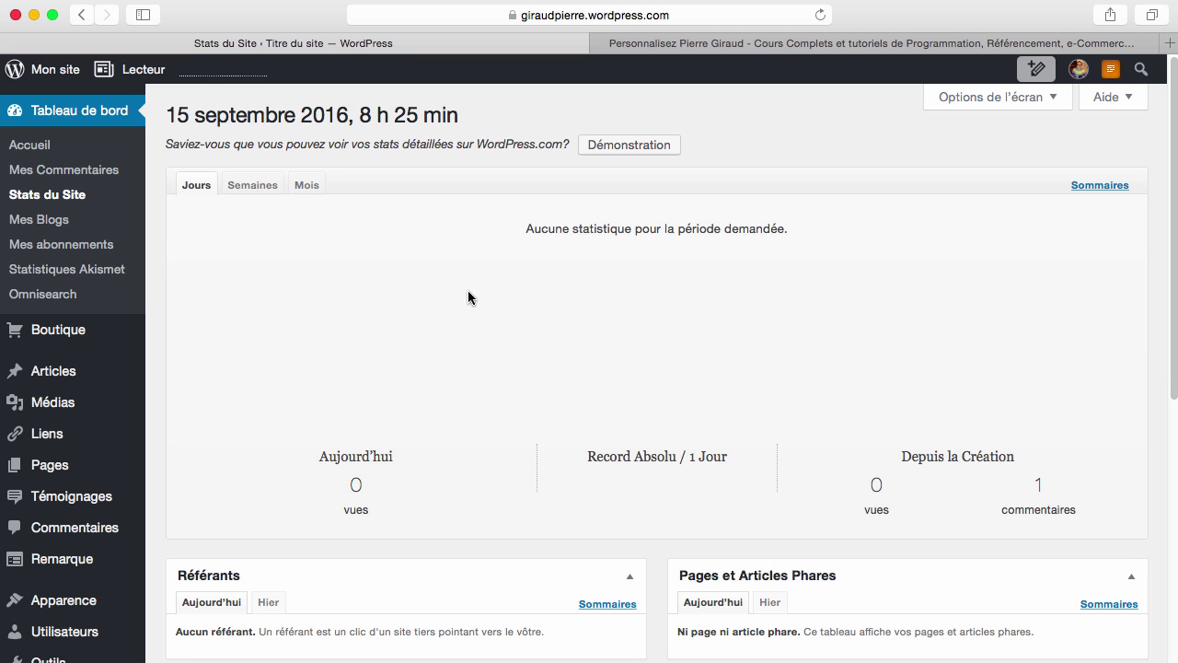
pyautogui.scroll(-5, 469, 295)
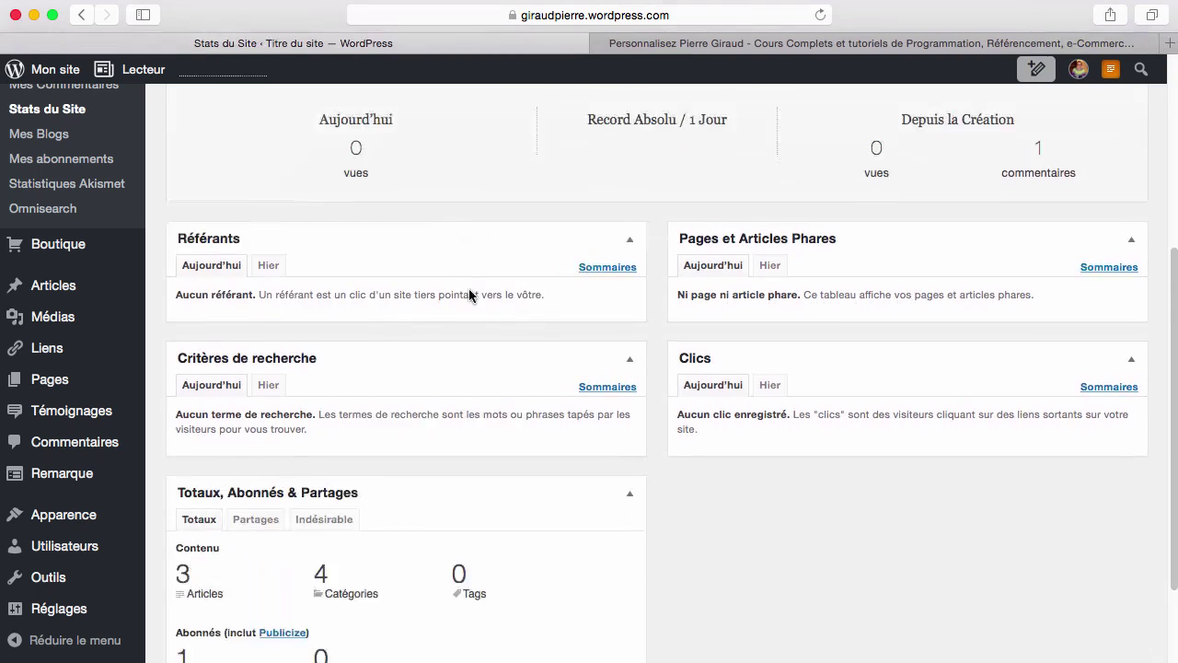
pyautogui.scroll(-2, 469, 293)
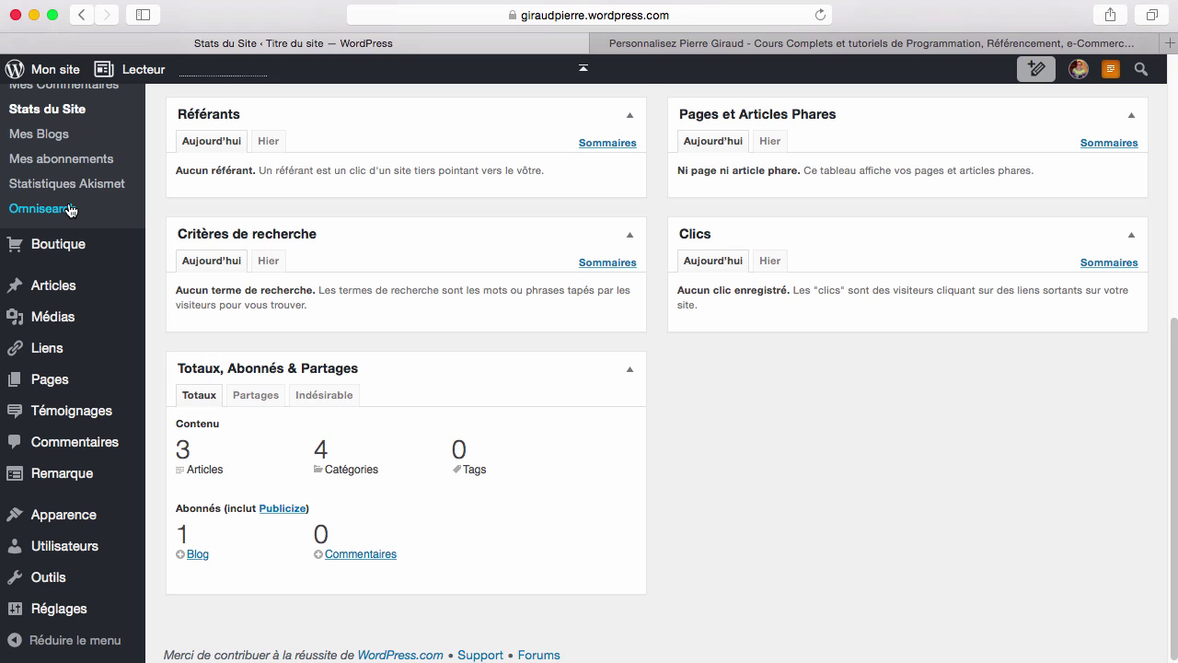
# Step: View the dashboard's Mes Blogs, Mes abonnements, Statistiques Akismet and Omnisearch pages one after another
pyautogui.click(40, 135)
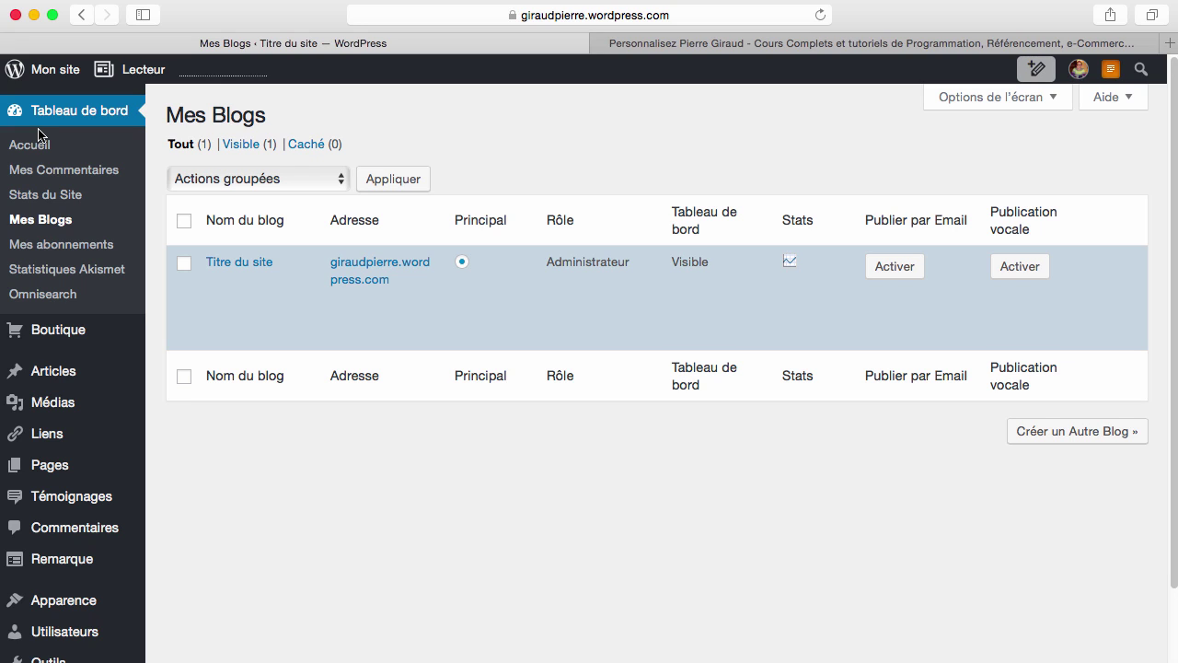
pyautogui.click(55, 250)
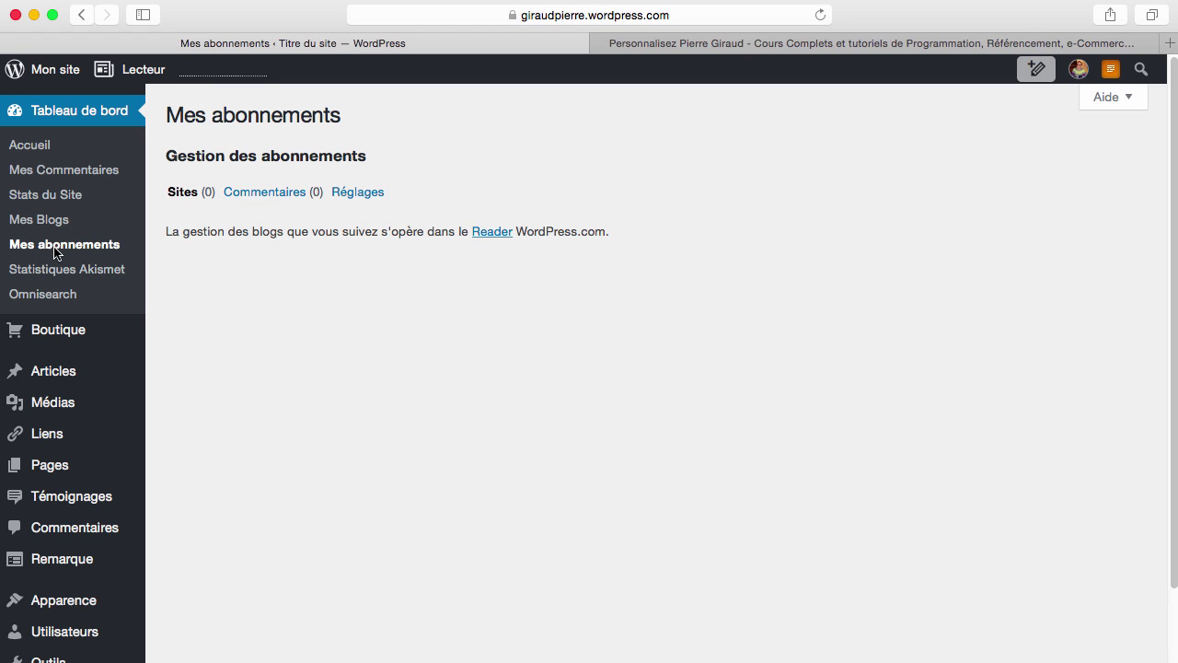
pyautogui.click(52, 274)
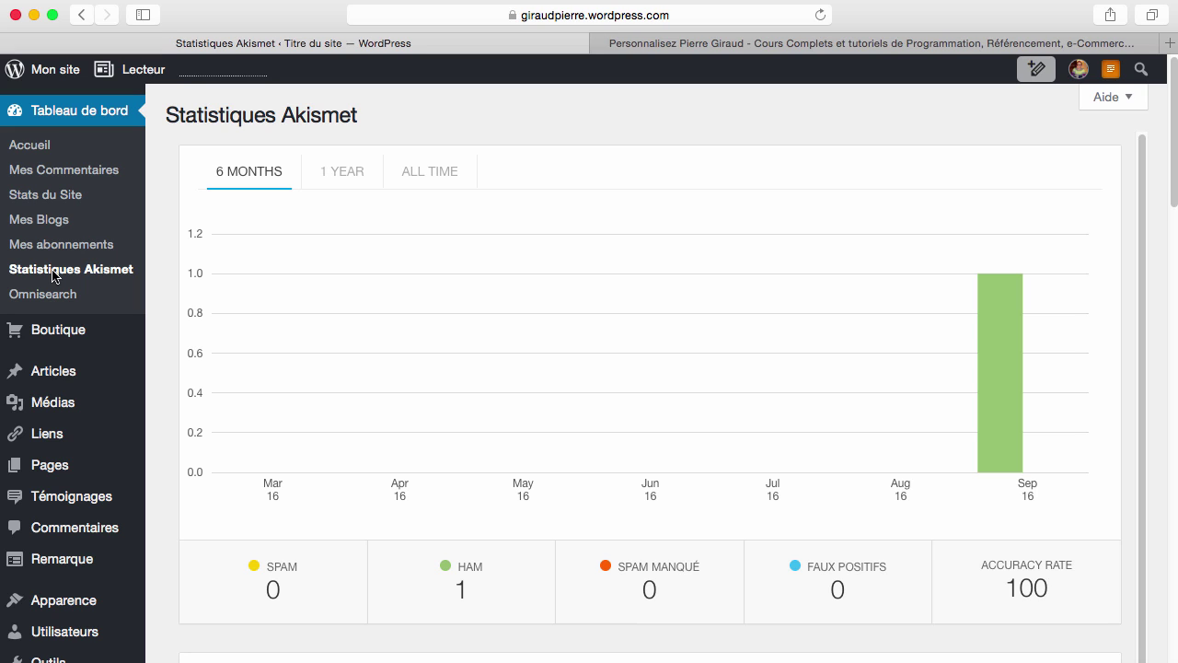
pyautogui.click(54, 295)
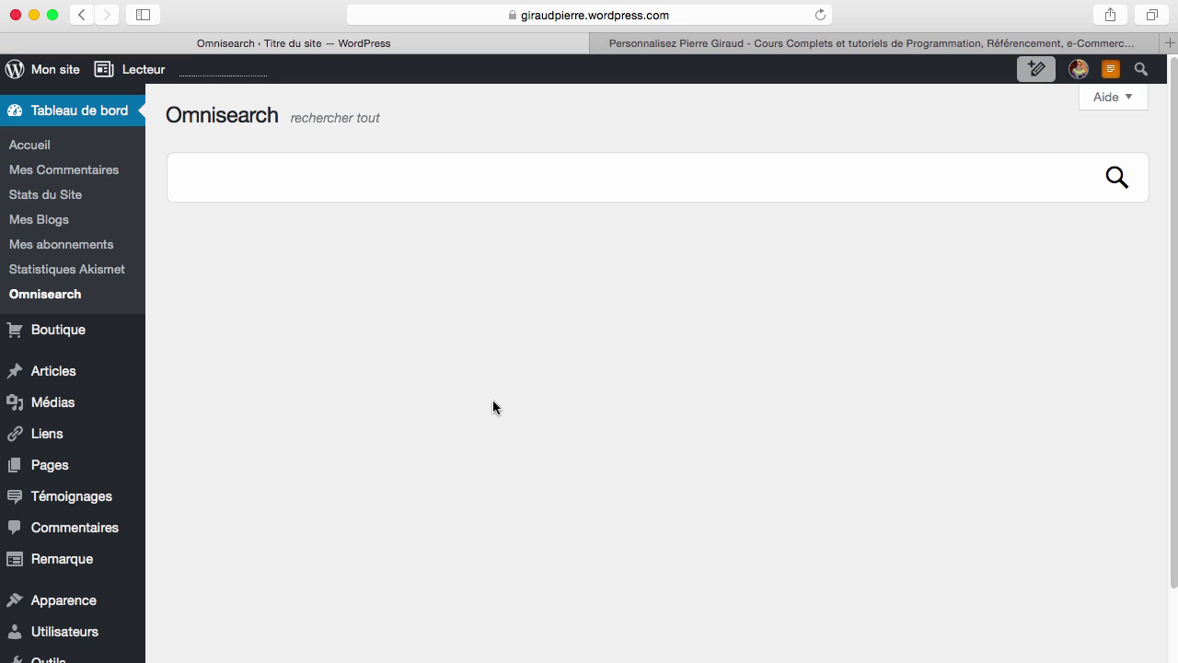
# Step: View the offers in the Boutique section and return to the Omnisearch page
pyautogui.click(77, 341)
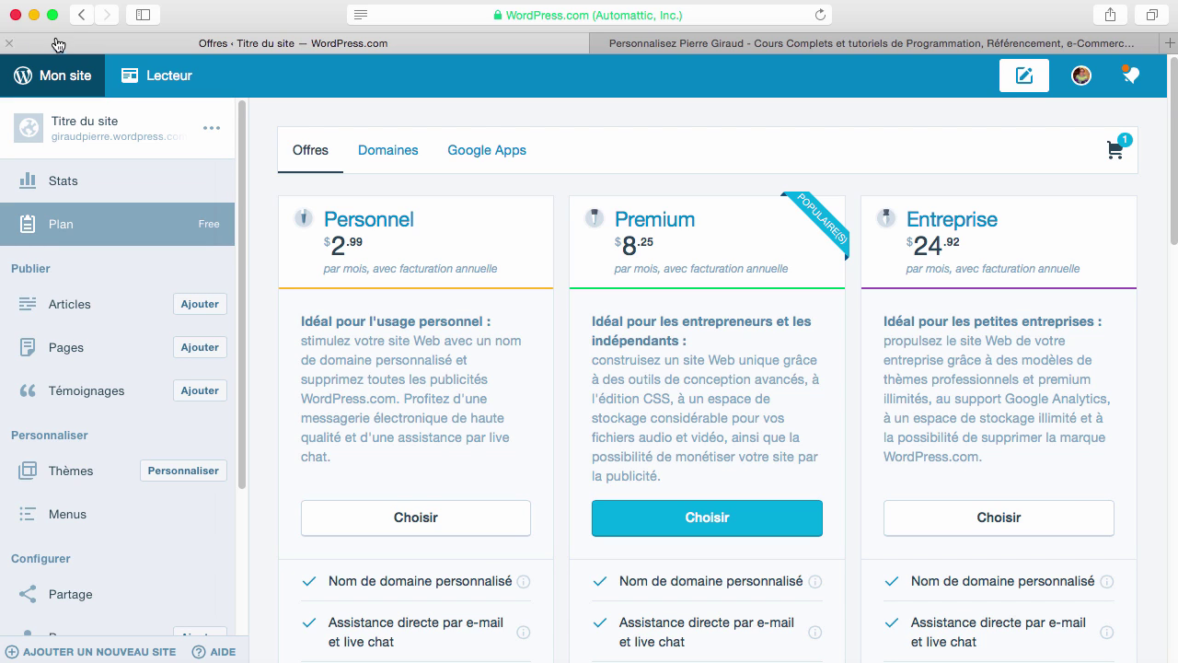
pyautogui.click(81, 15)
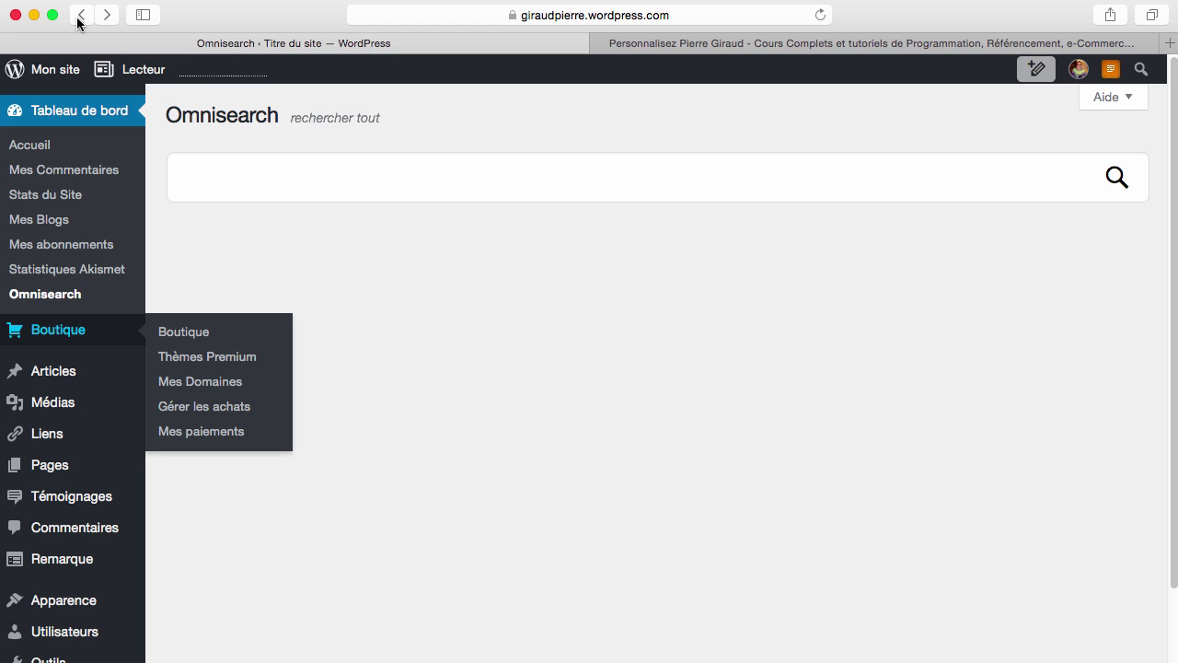
# Step: Open the list of all articles and review the published articles and drafts
pyautogui.scroll(-1, 549, 329)
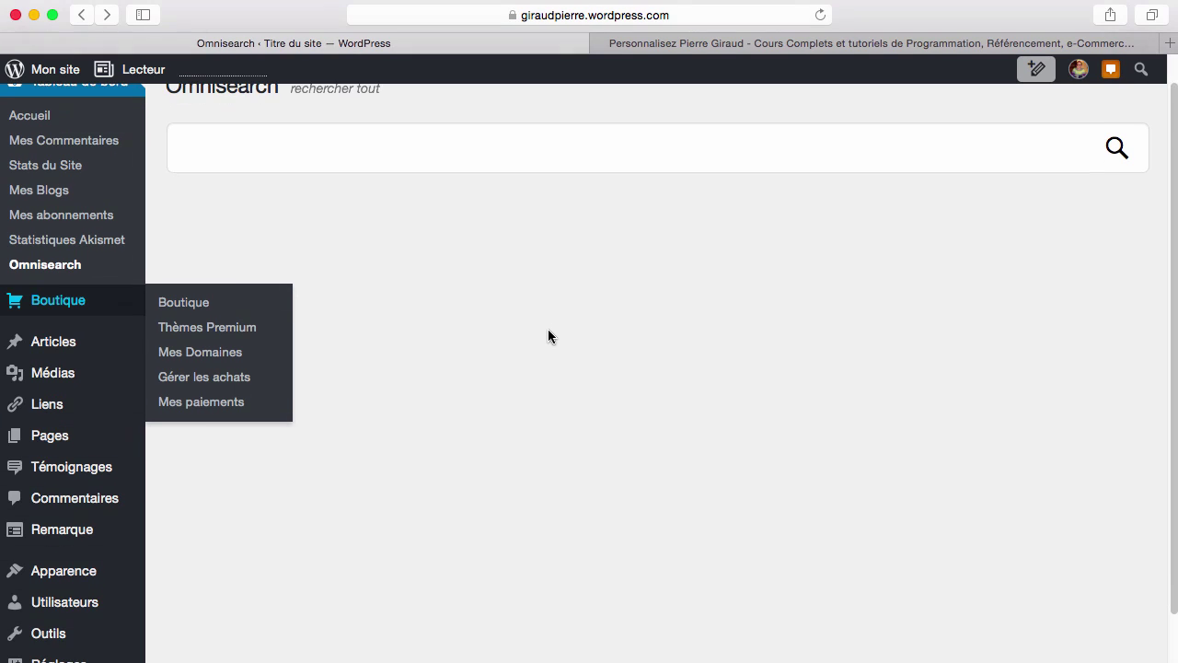
pyautogui.moveTo(78, 349)
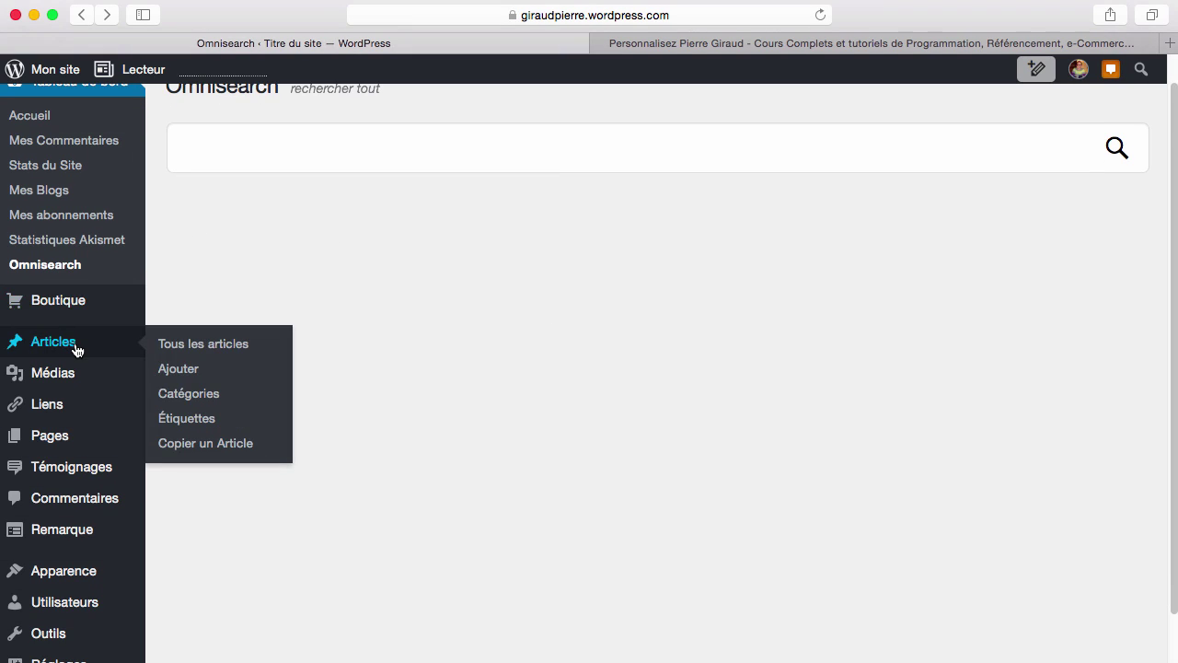
pyautogui.click(77, 349)
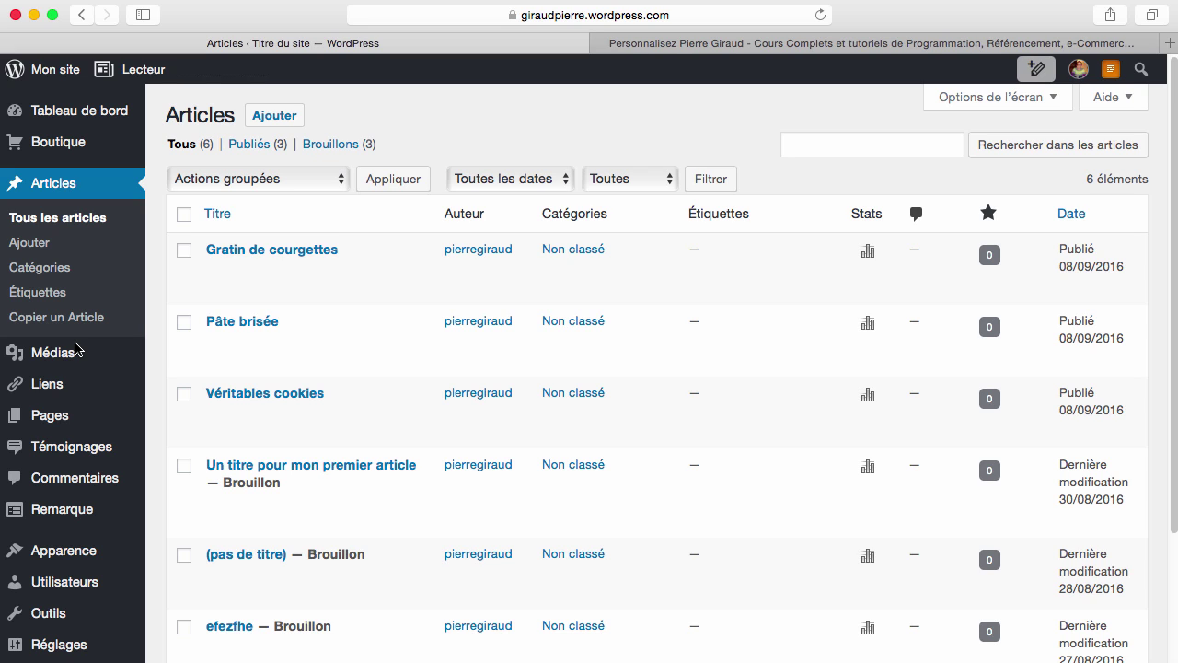
pyautogui.moveTo(230, 436)
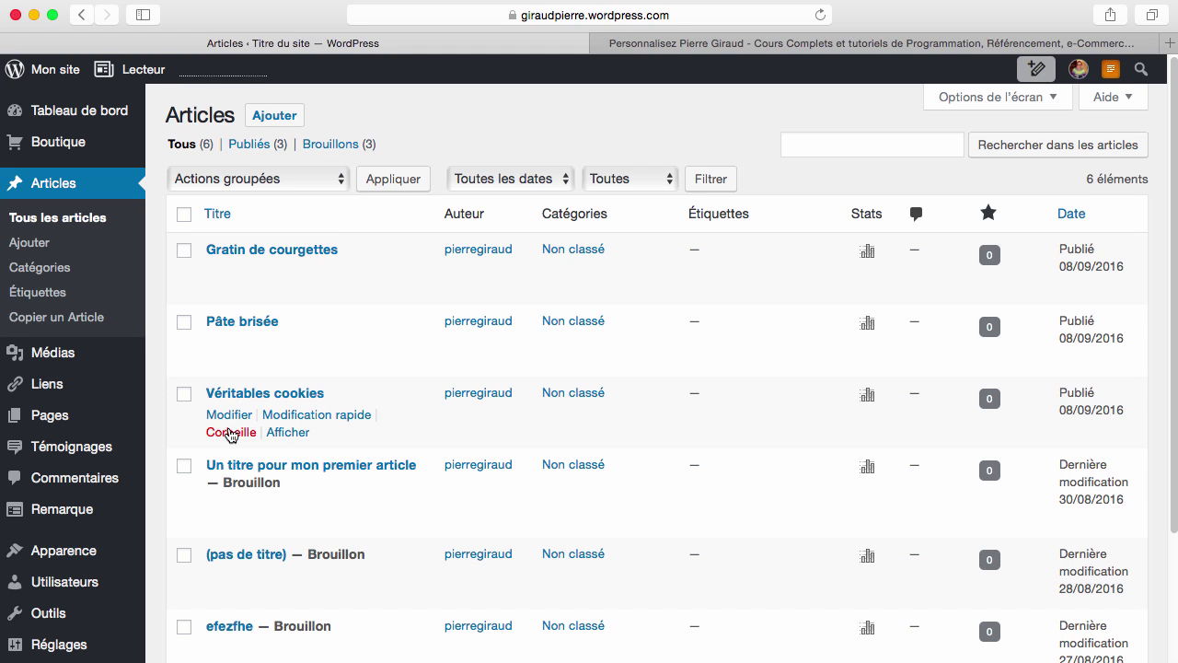
pyautogui.scroll(-1, 338, 518)
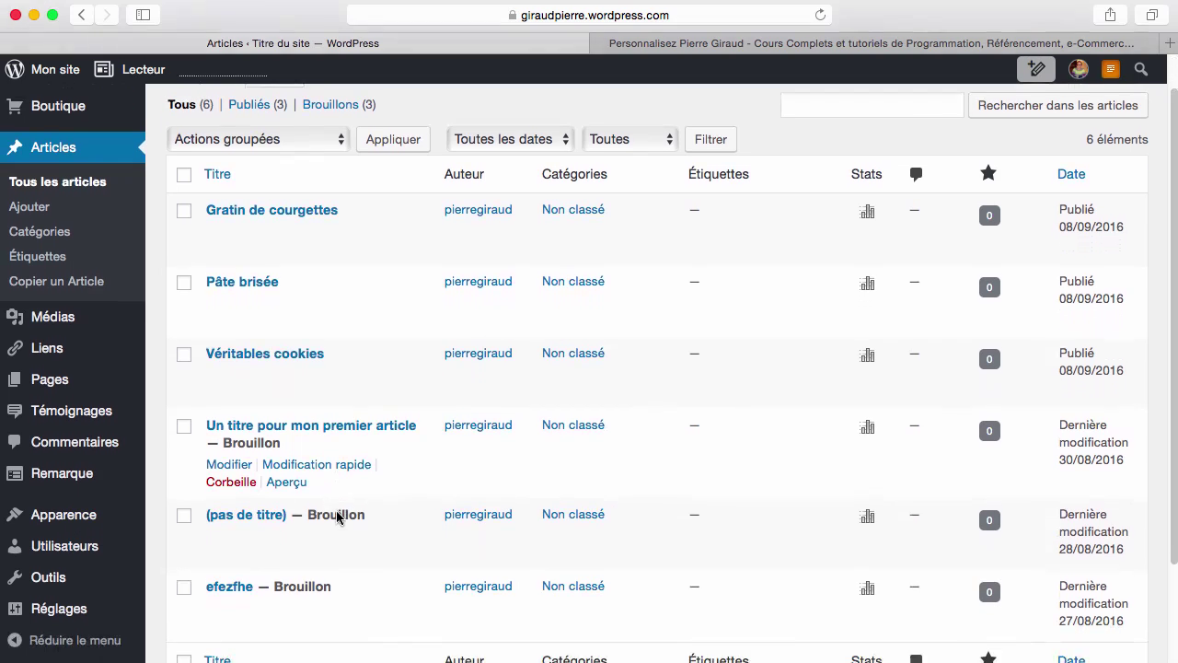
pyautogui.scroll(-1, 338, 517)
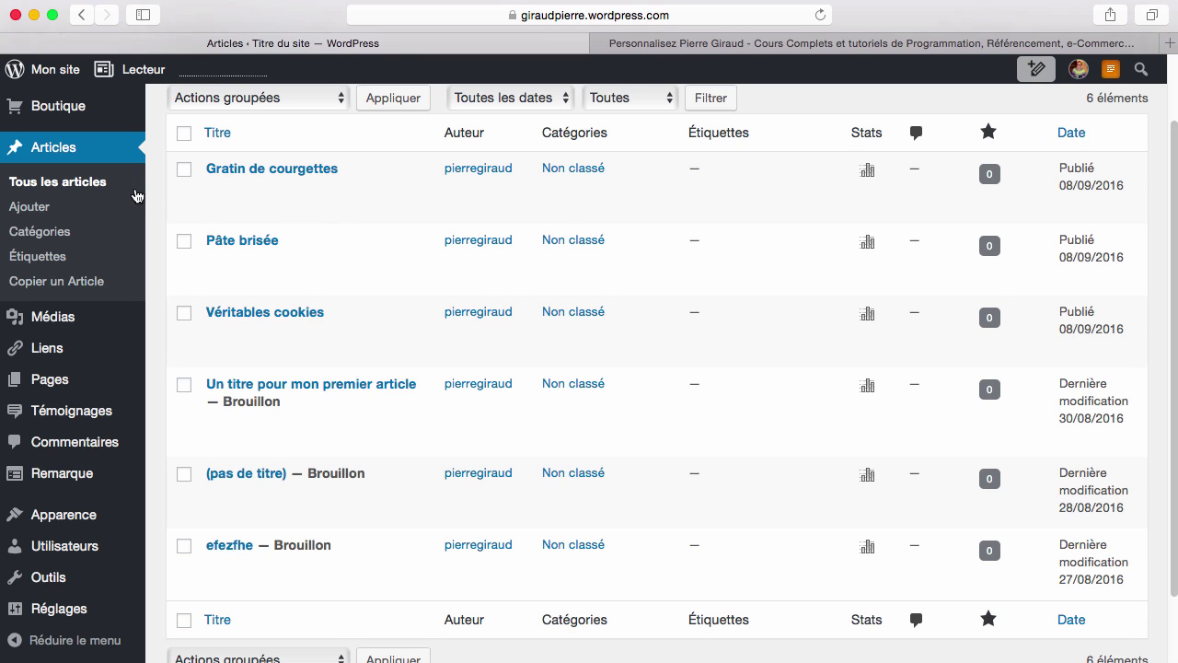
# Step: Select the articles Gratin de courgettes, Pâte brisée and Véritables cookies, and view the available bulk actions without applying one
pyautogui.click(185, 172)
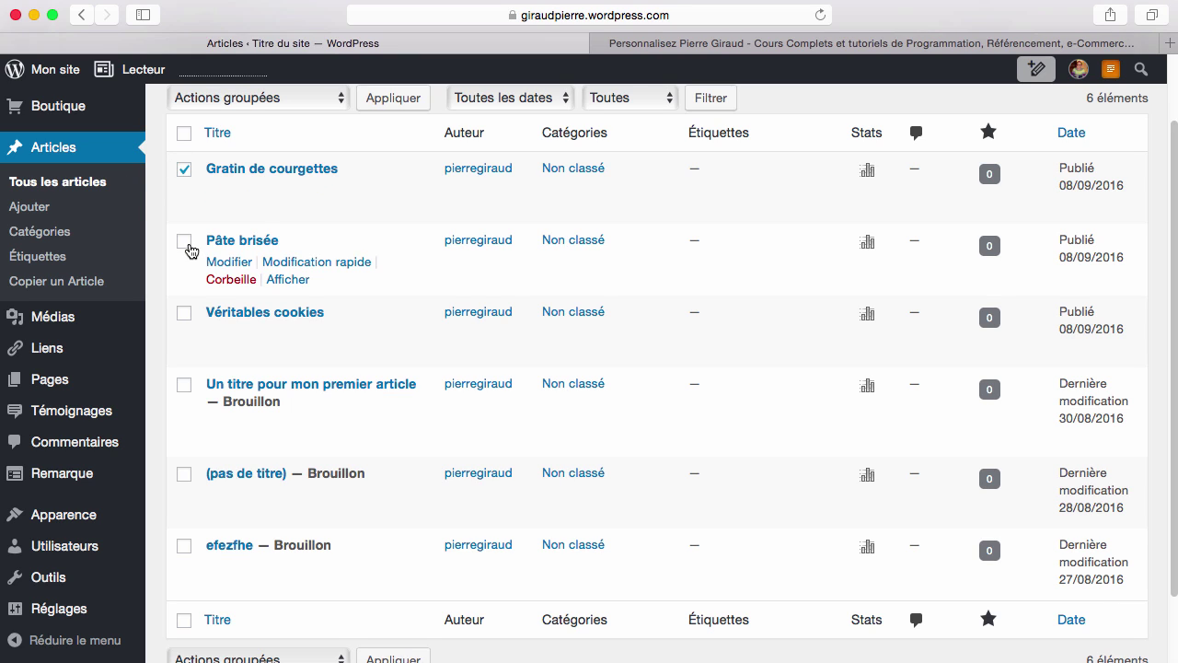
pyautogui.click(185, 242)
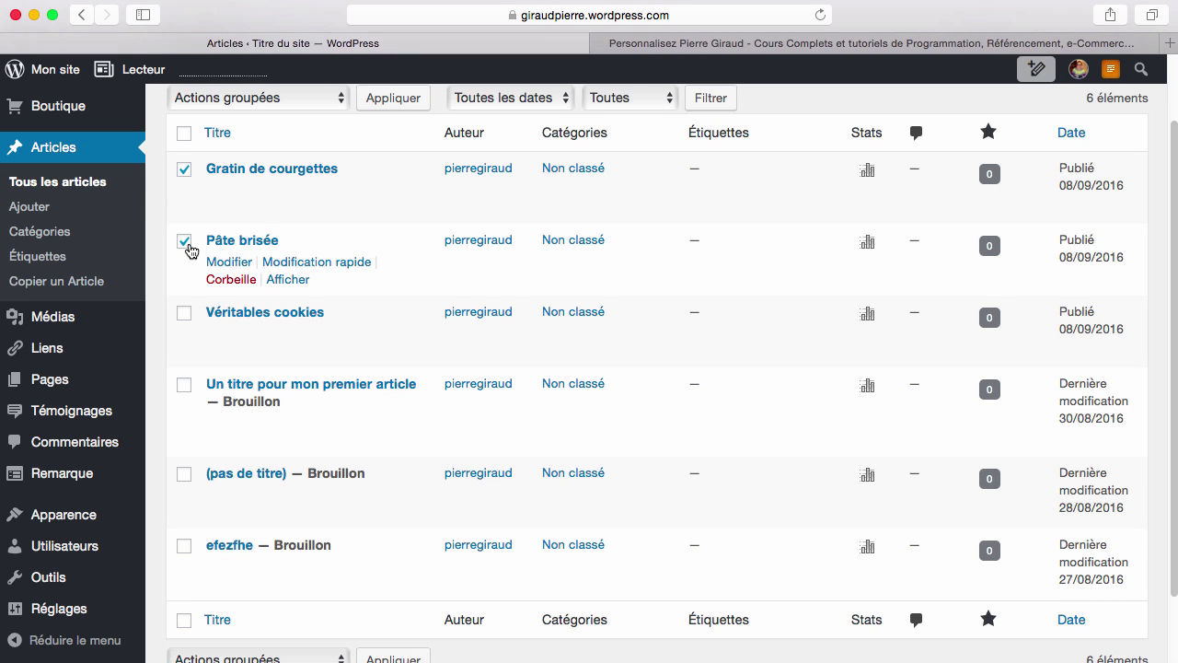
pyautogui.click(184, 313)
pyautogui.scroll(2, 303, 290)
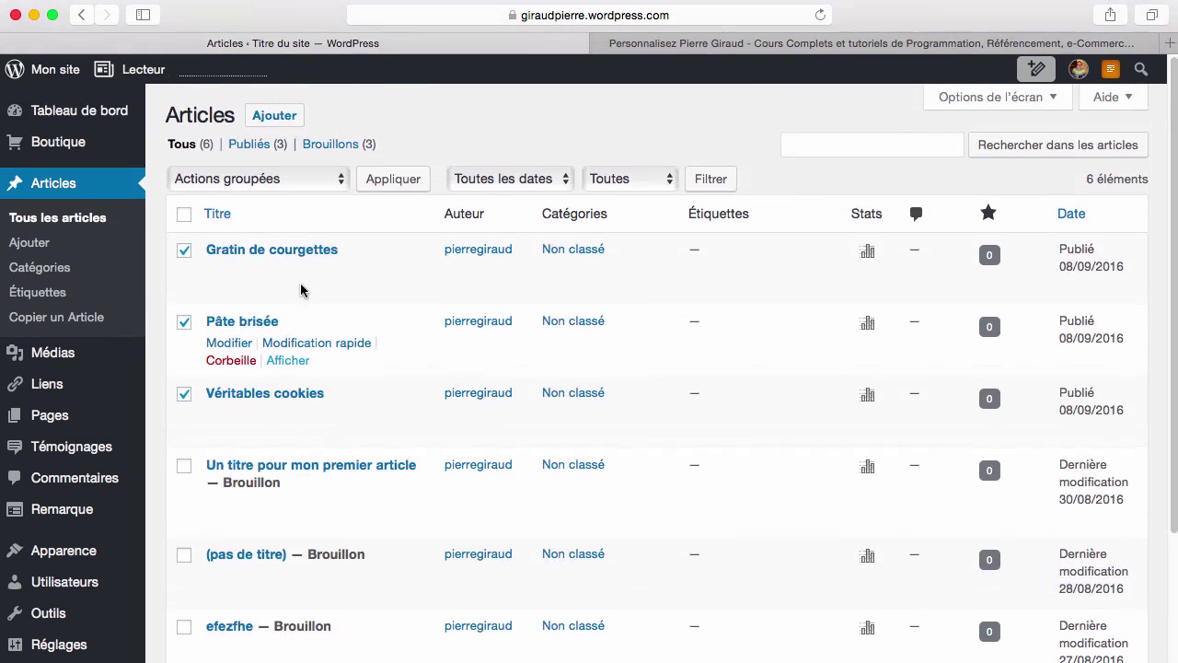
pyautogui.click(288, 179)
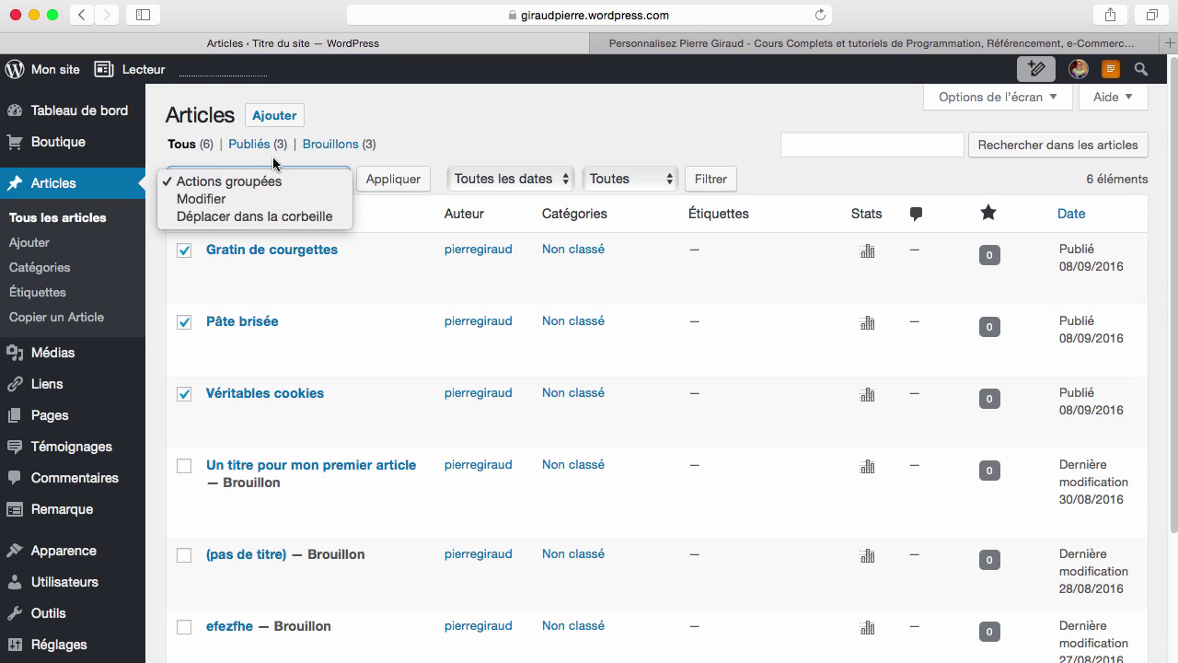
pyautogui.click(482, 127)
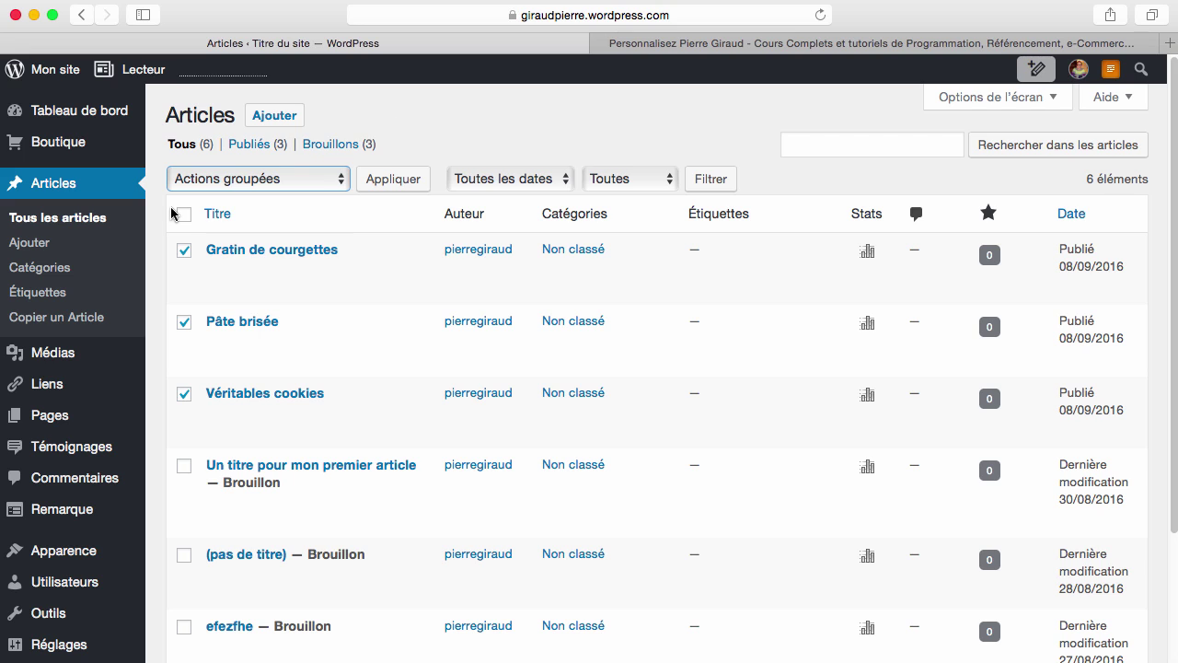
# Step: Open the form for adding a new article and expand its screen options to review them
pyautogui.click(40, 243)
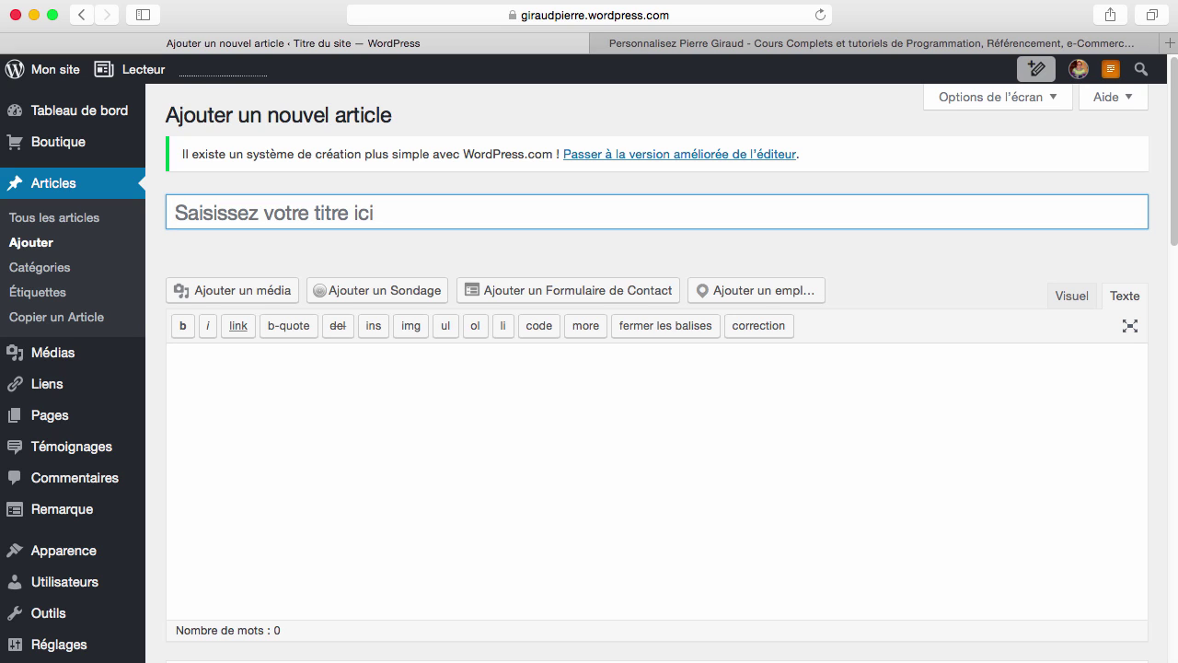
pyautogui.click(1018, 100)
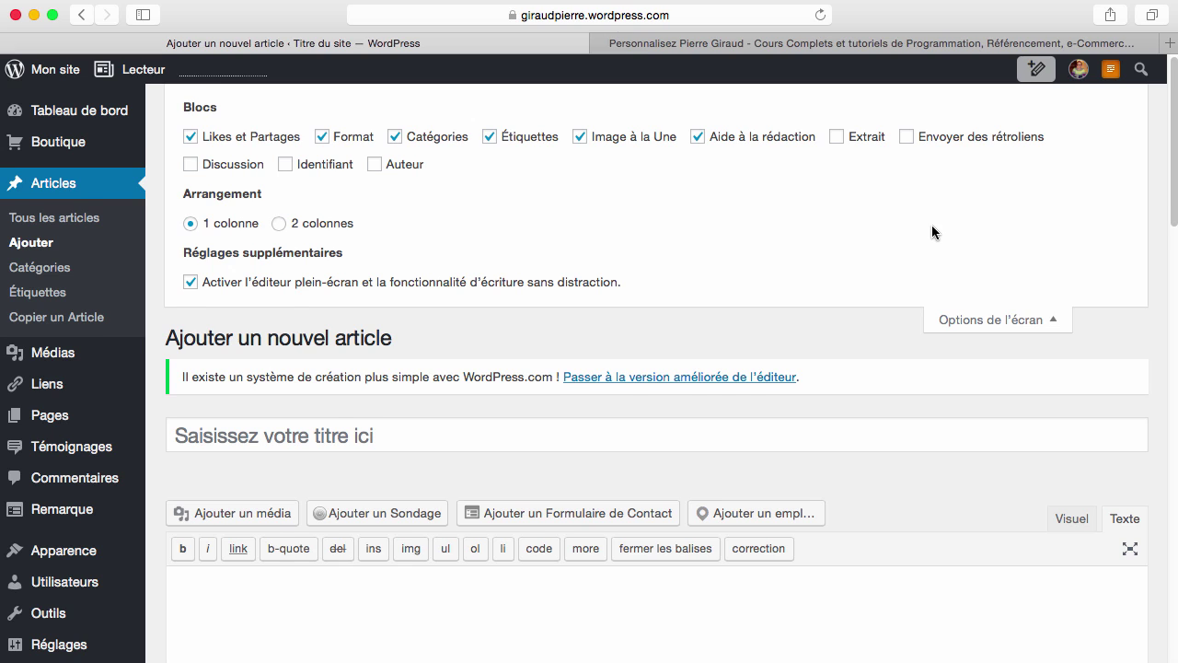
pyautogui.scroll(-1, 933, 230)
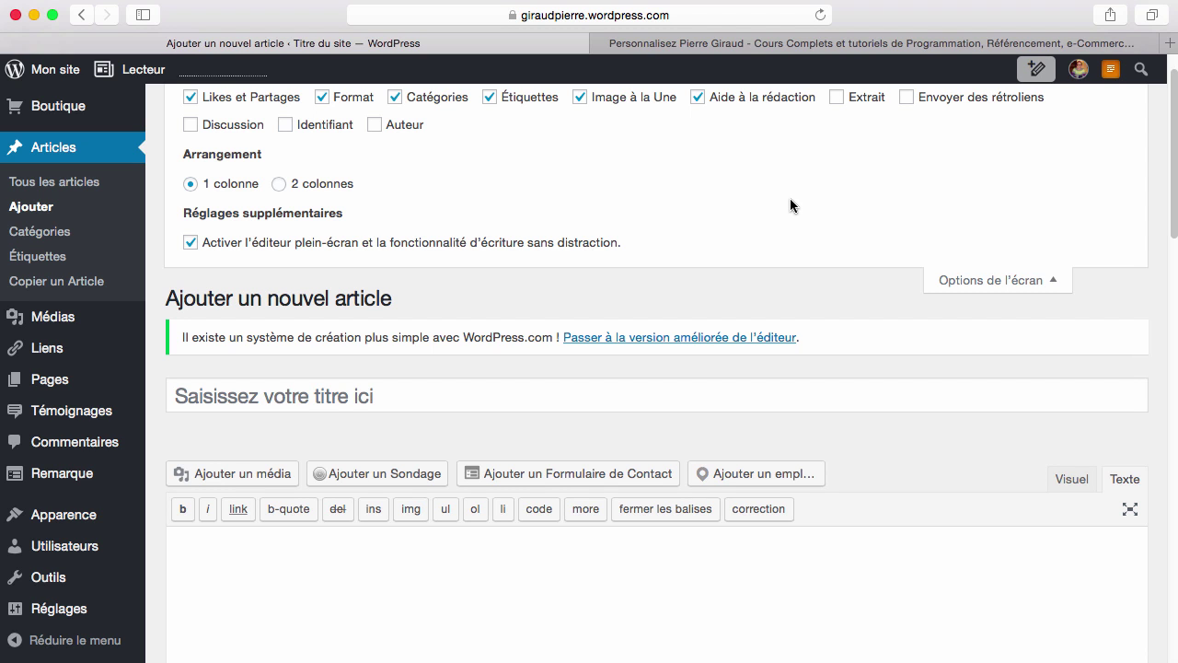
pyautogui.scroll(-2, 790, 201)
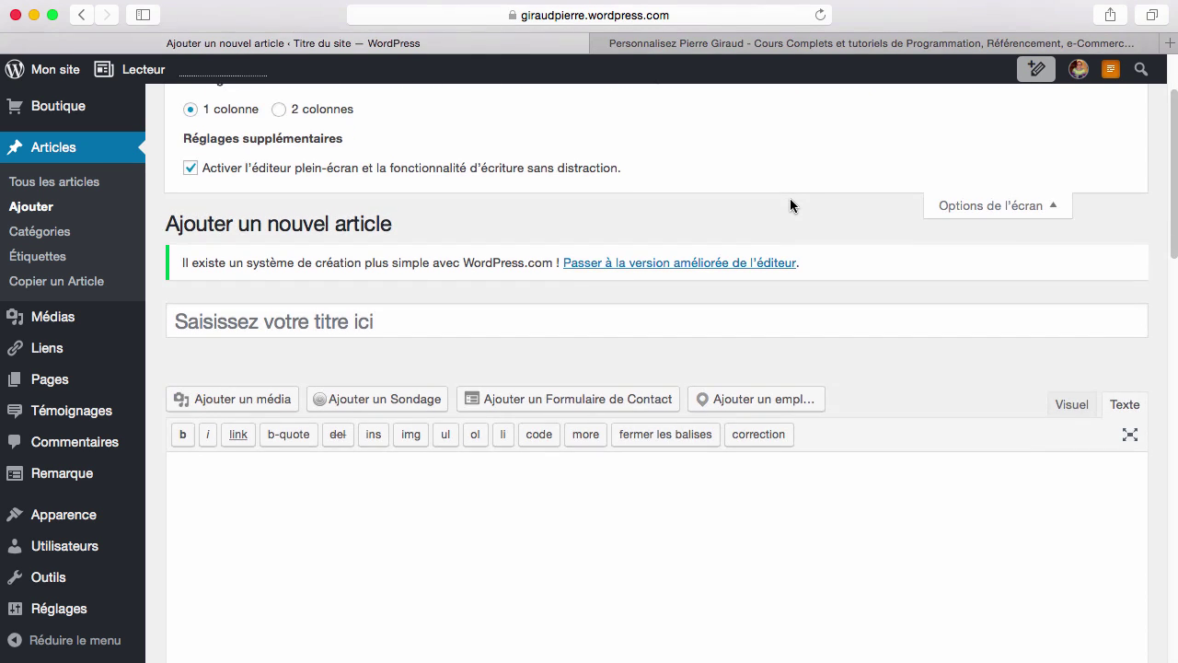
# Step: Examine the screen options and the blocks below the editor, including publishing, format, categories, tags and featured image
pyautogui.scroll(2, 789, 200)
pyautogui.scroll(1, 791, 201)
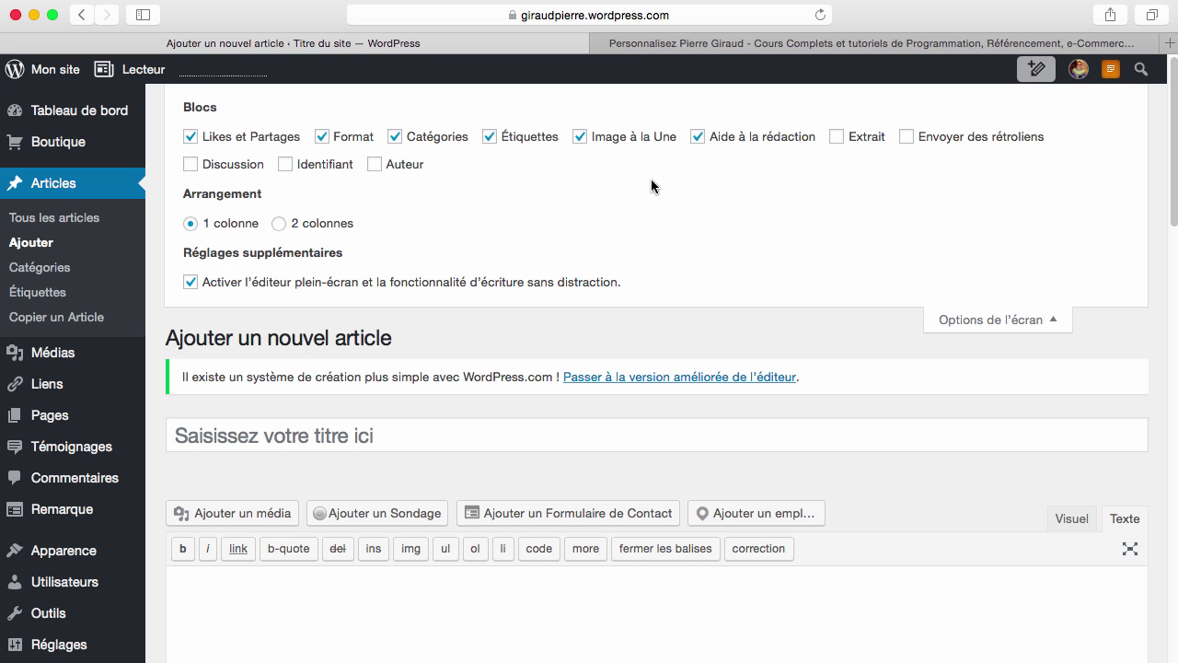
pyautogui.scroll(-8, 643, 299)
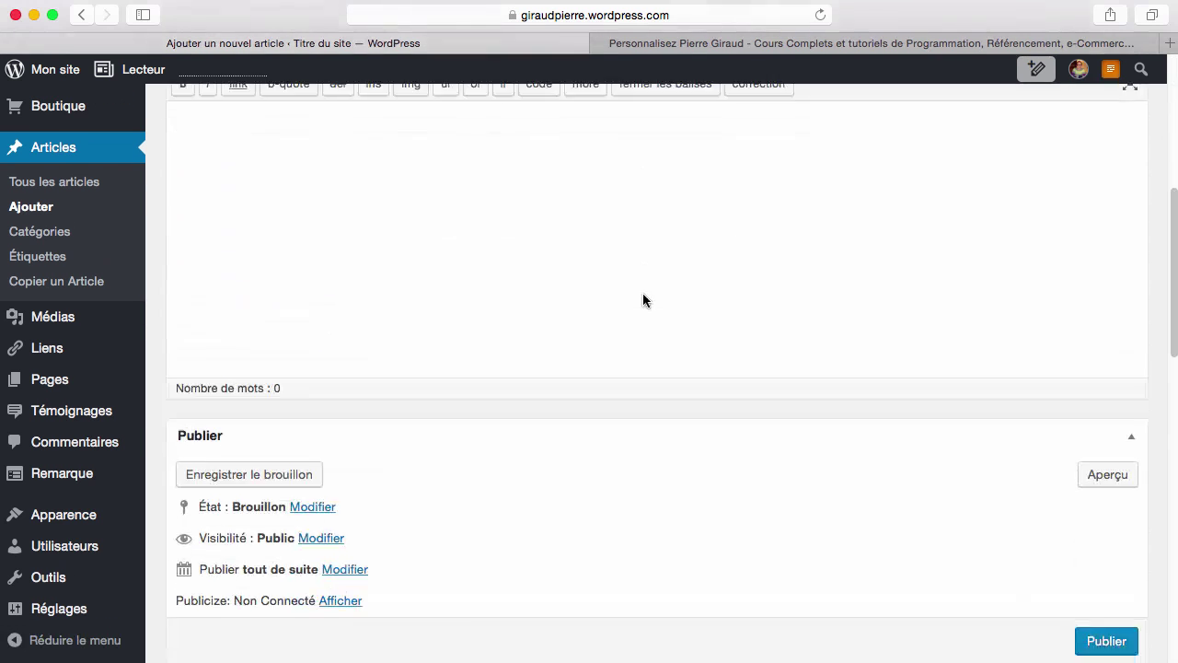
pyautogui.scroll(-8, 643, 299)
pyautogui.scroll(2, 643, 299)
pyautogui.scroll(-9, 643, 299)
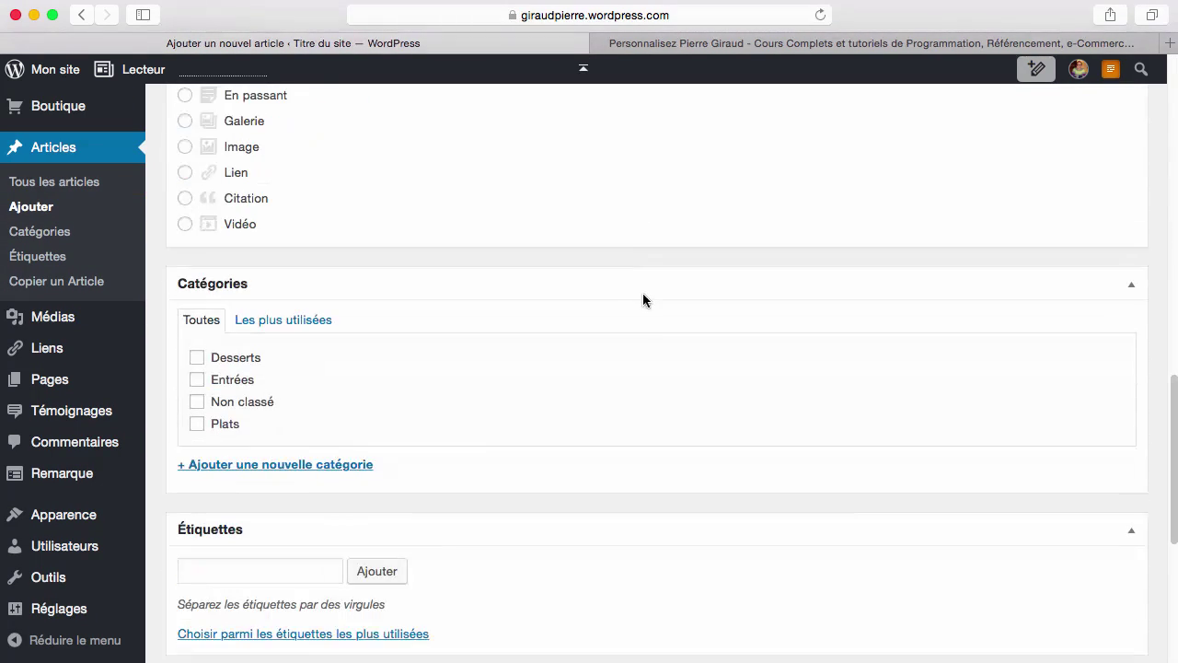
pyautogui.scroll(-3, 643, 296)
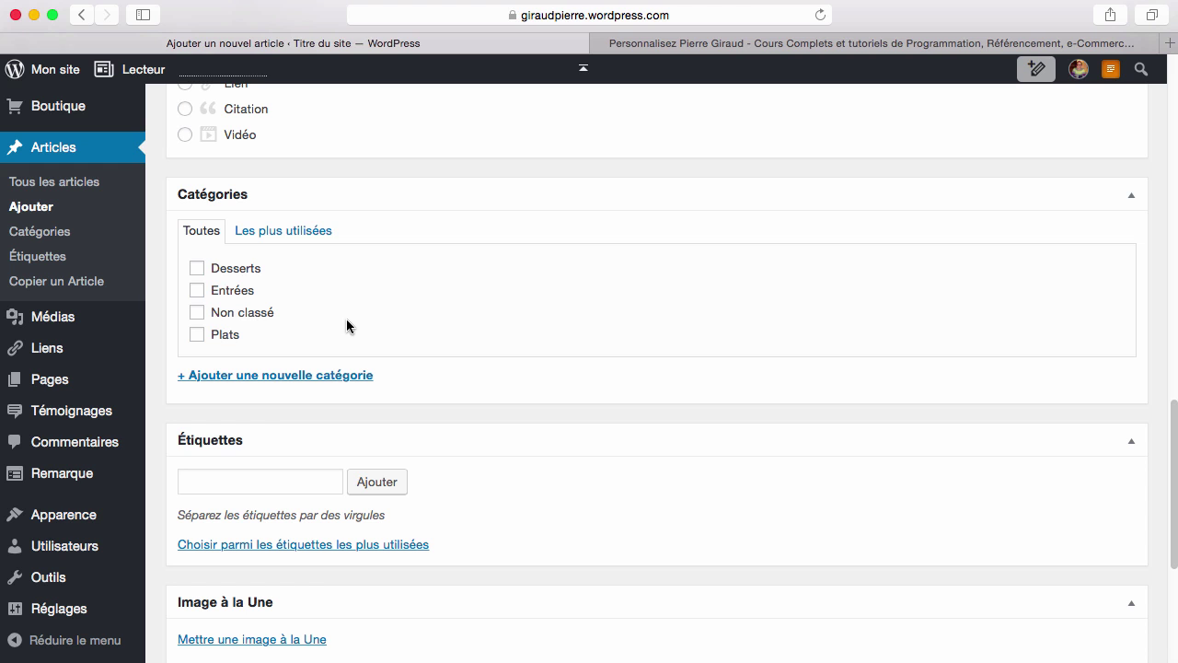
pyautogui.scroll(15, 439, 277)
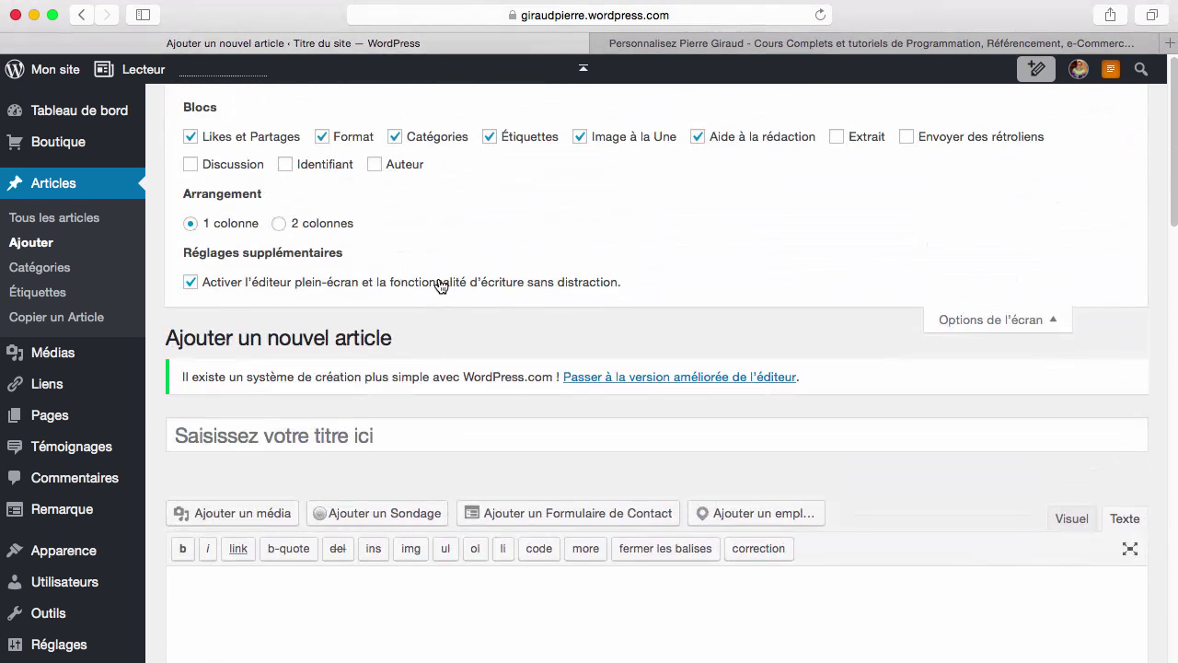
# Step: Hide the Catégories block through the screen options, review the form without it, and show the block again
pyautogui.click(395, 137)
pyautogui.scroll(-10, 448, 189)
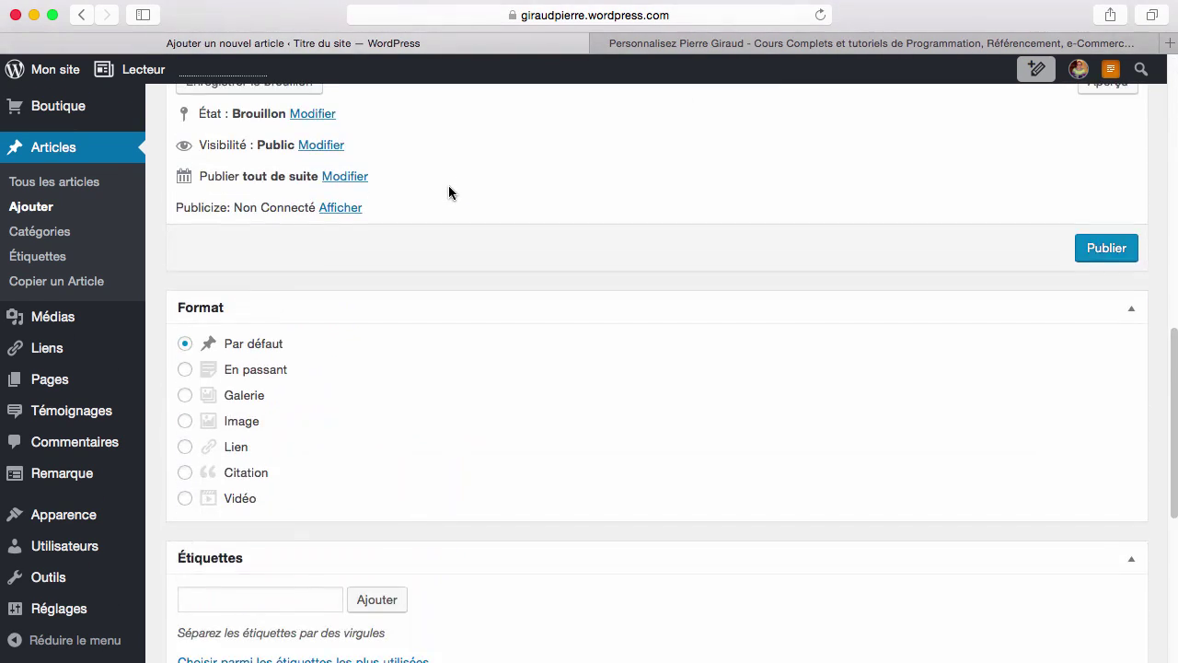
pyautogui.scroll(-5, 448, 187)
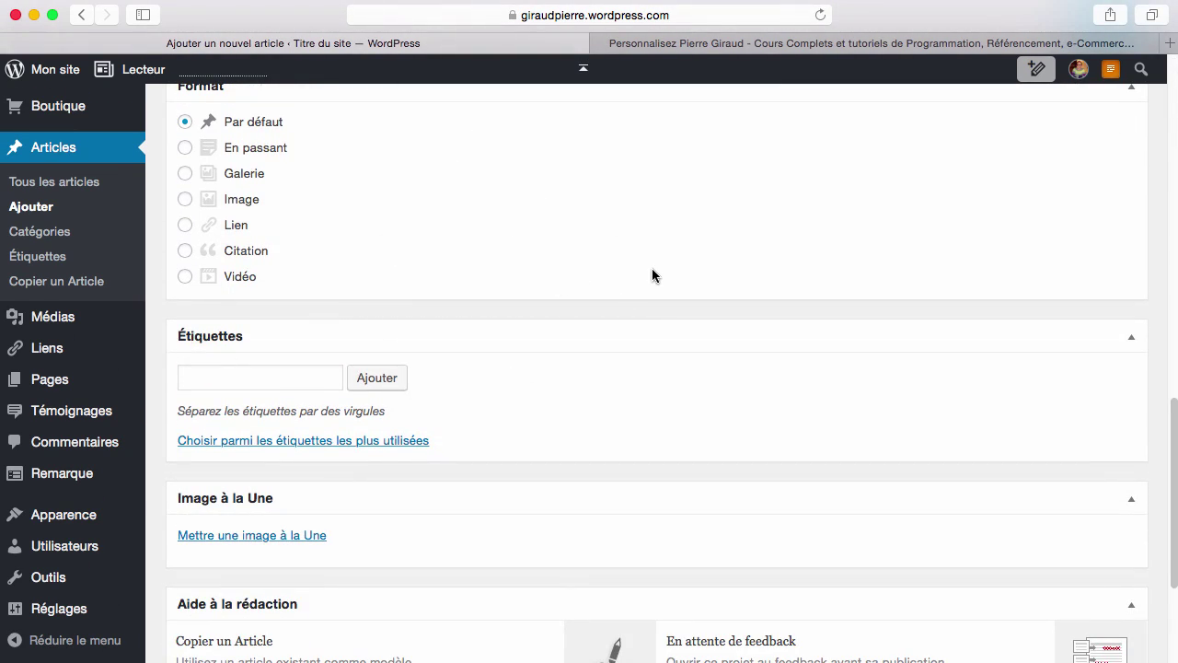
pyautogui.scroll(15, 651, 275)
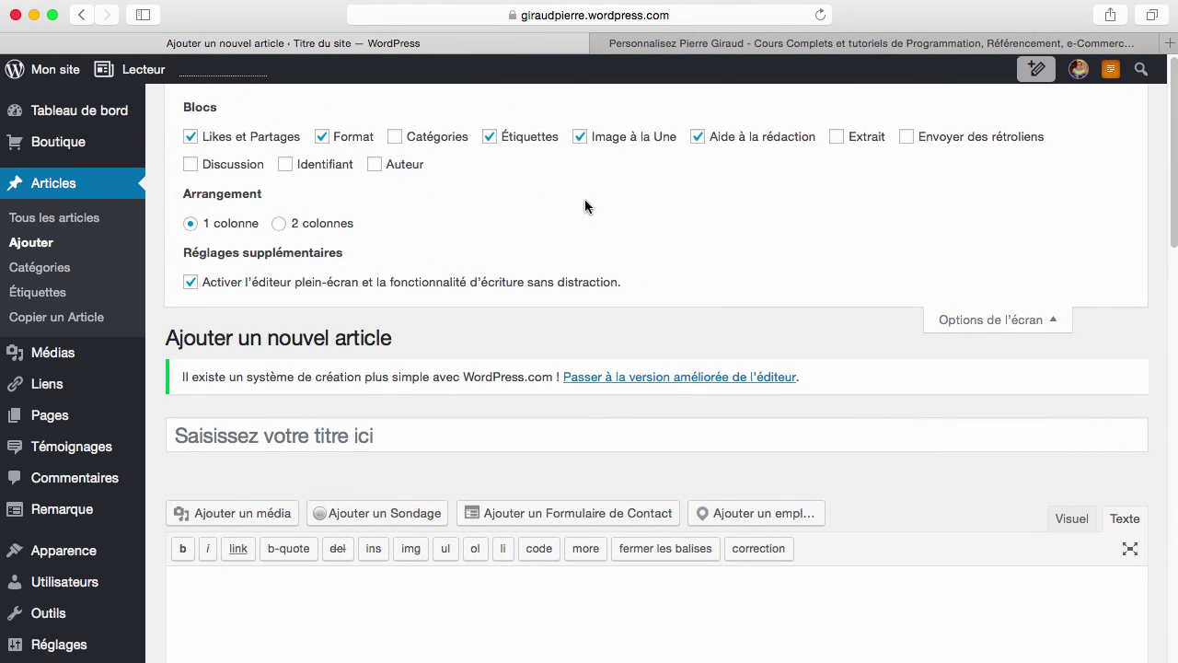
pyautogui.click(394, 138)
# Step: Collapse the screen options, title the article "Nouvel article", and open its permalink slug for editing, accepting it as is
pyautogui.click(985, 321)
pyautogui.click(557, 213)
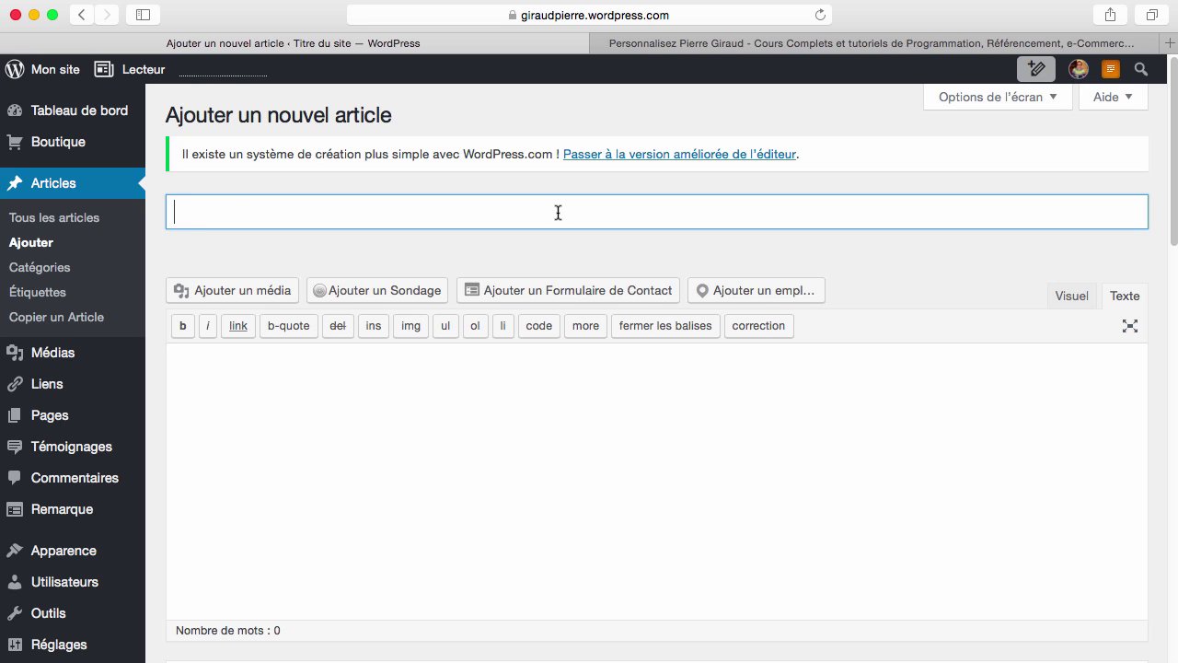
pyautogui.write('Nouvel article')
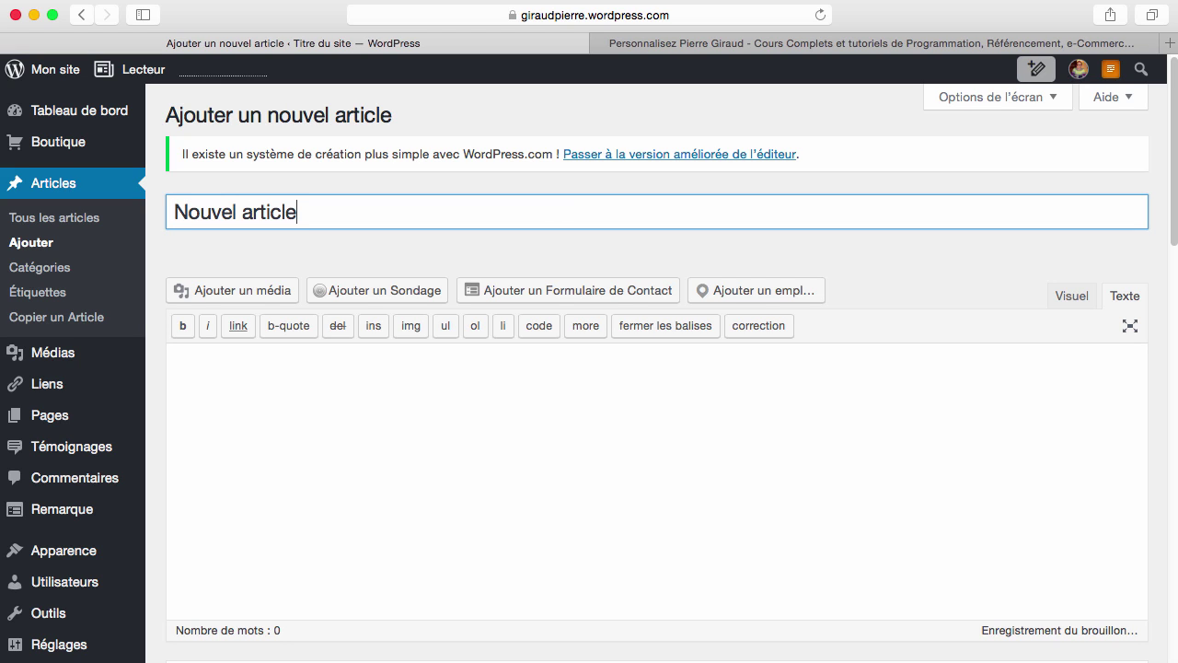
pyautogui.click(545, 396)
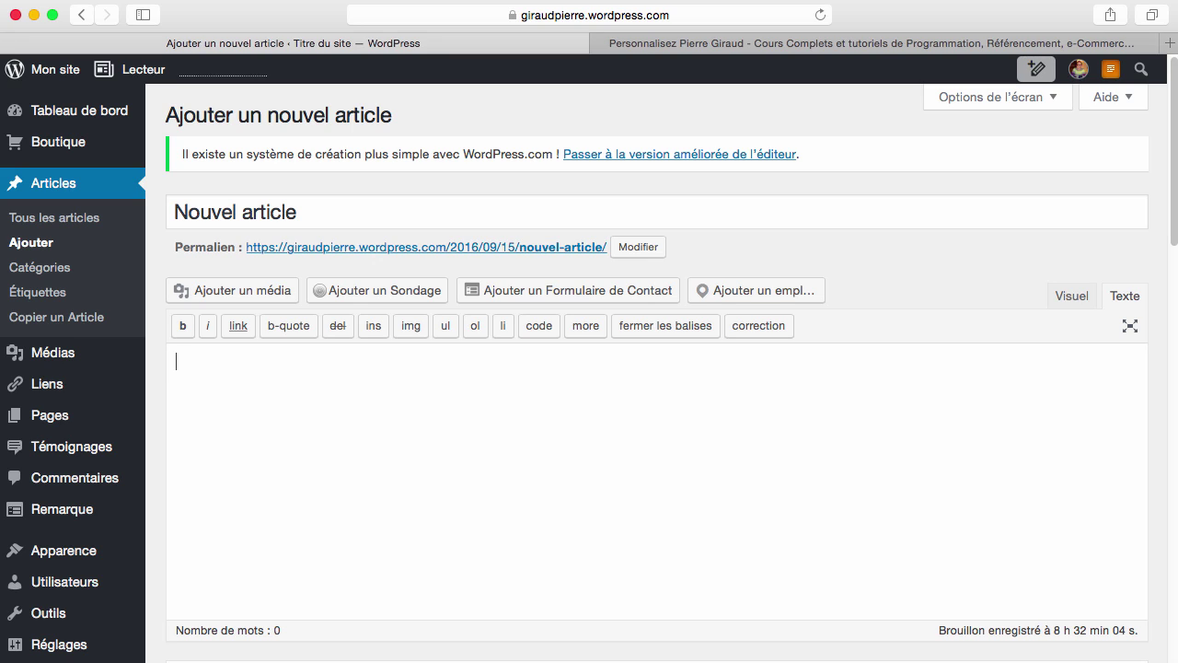
pyautogui.click(635, 248)
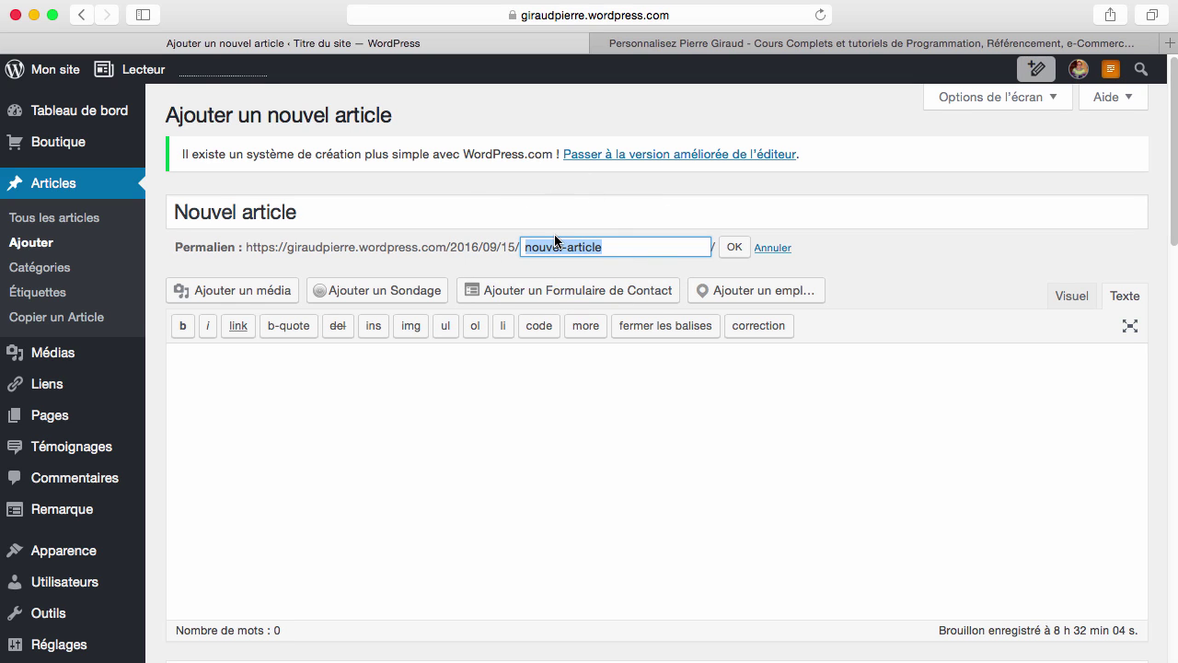
pyautogui.click(733, 247)
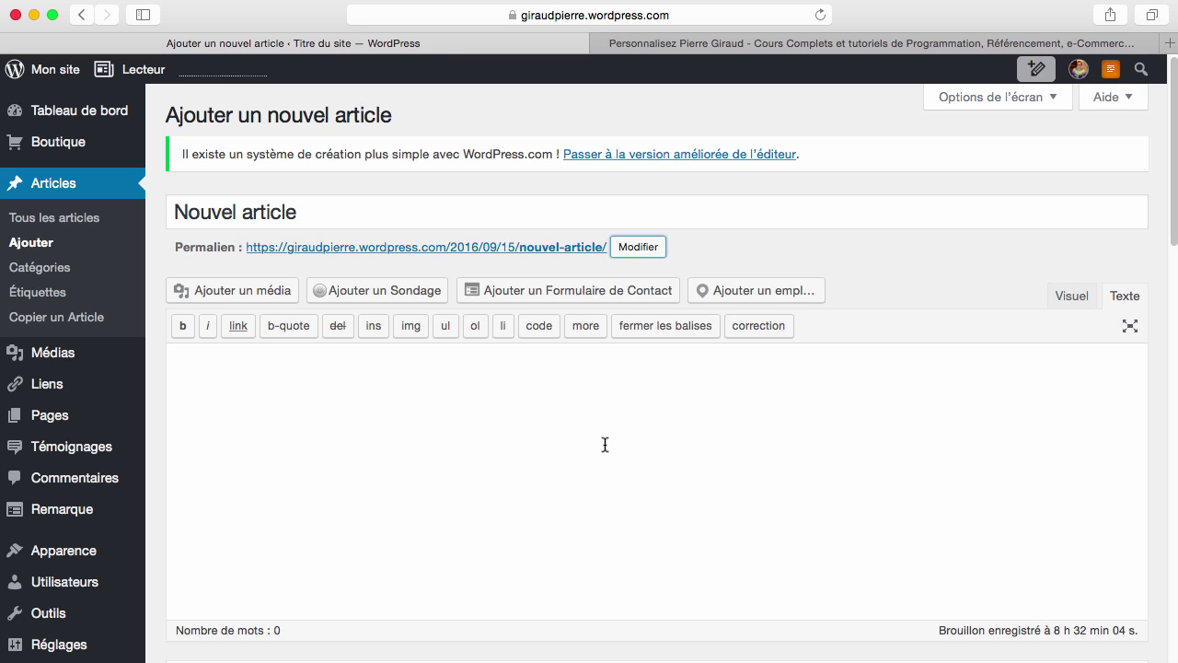
# Step: Compare the visual and text modes of the content editor, finishing in visual mode
pyautogui.click(1083, 301)
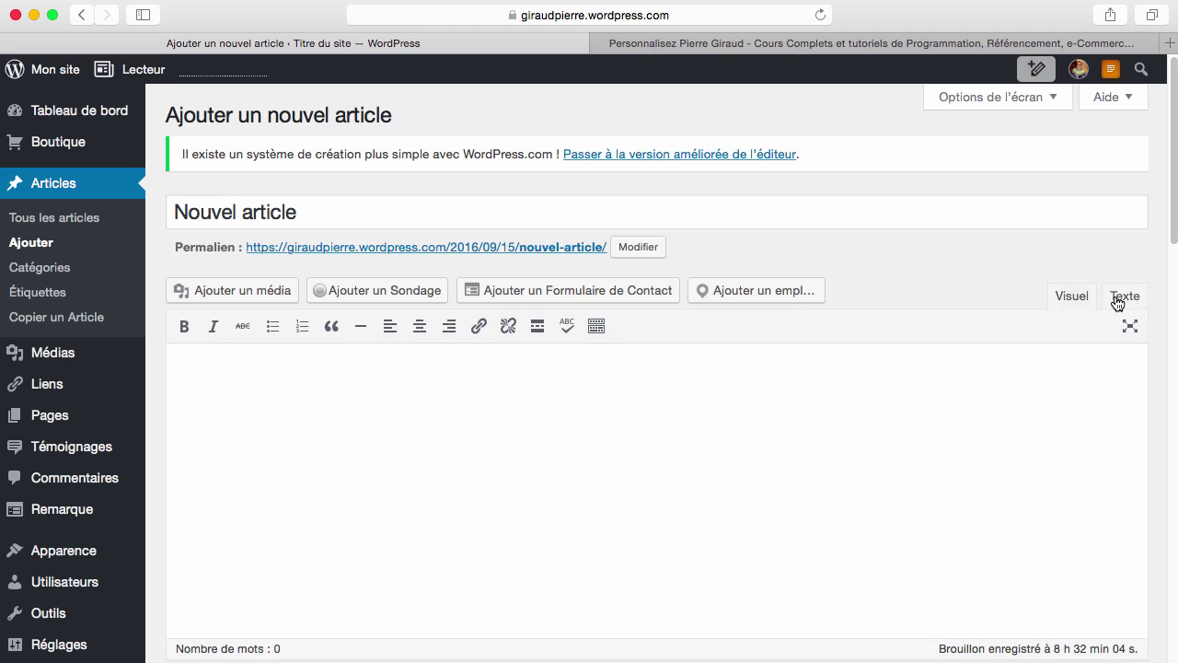
pyautogui.click(1120, 302)
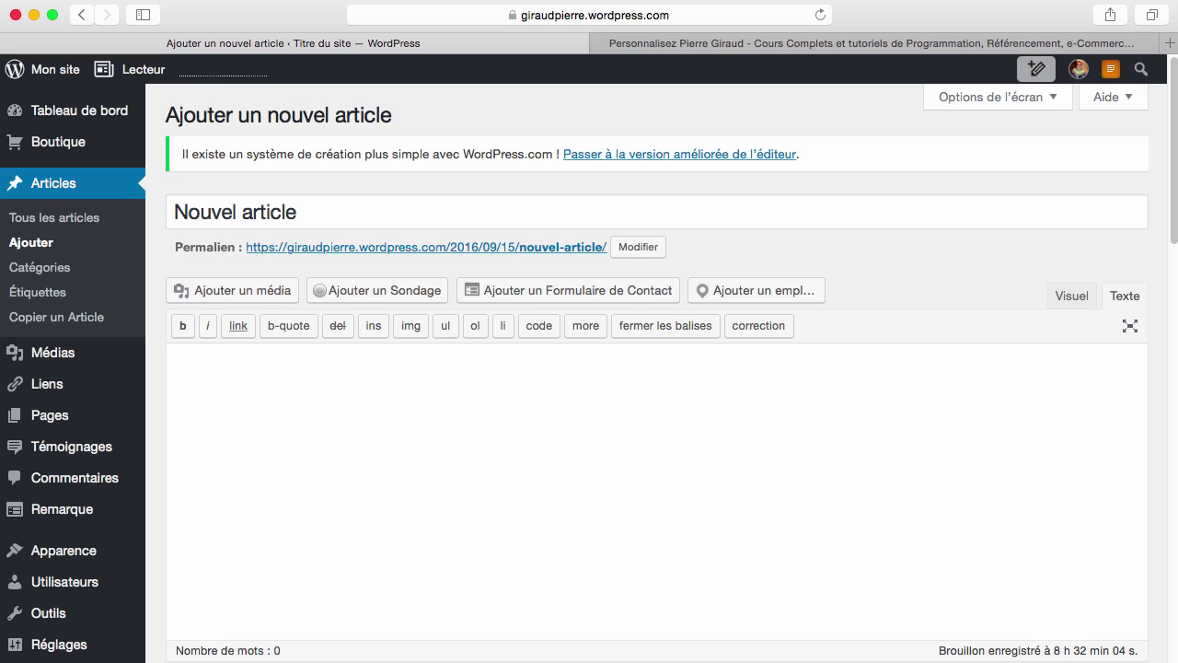
pyautogui.click(1073, 298)
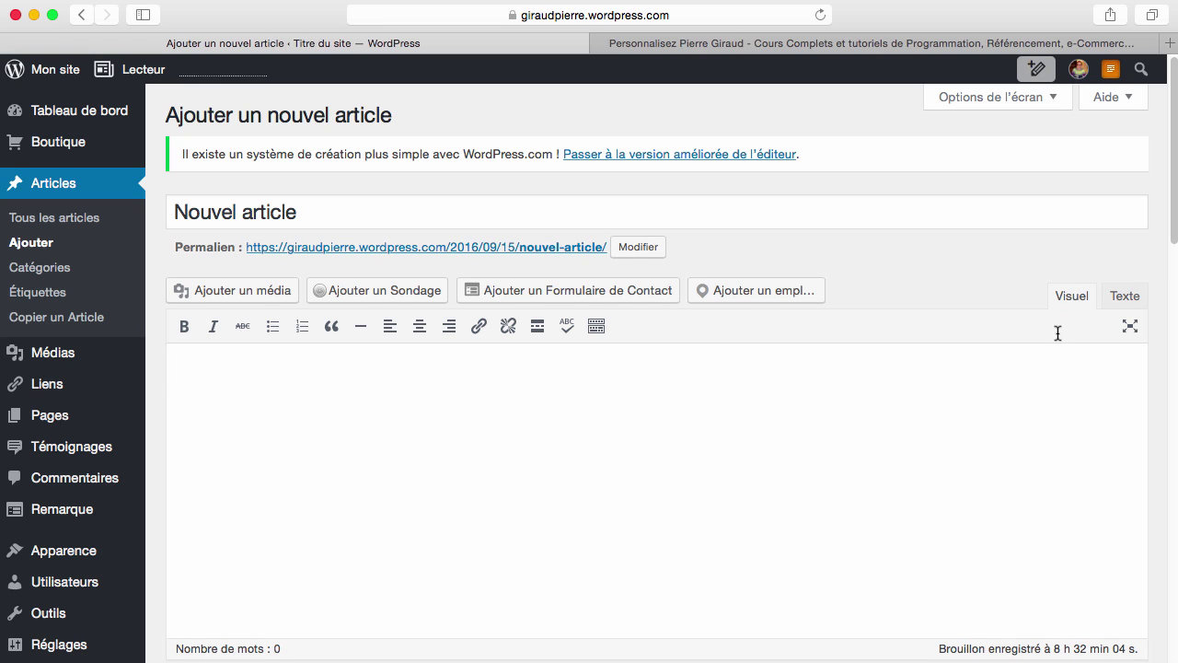
# Step: Enter "Test 1" in the article body and format it in bold and italic
pyautogui.click(1041, 394)
pyautogui.write('Test 1')
pyautogui.moveTo(231, 381); pyautogui.dragTo(157, 379)
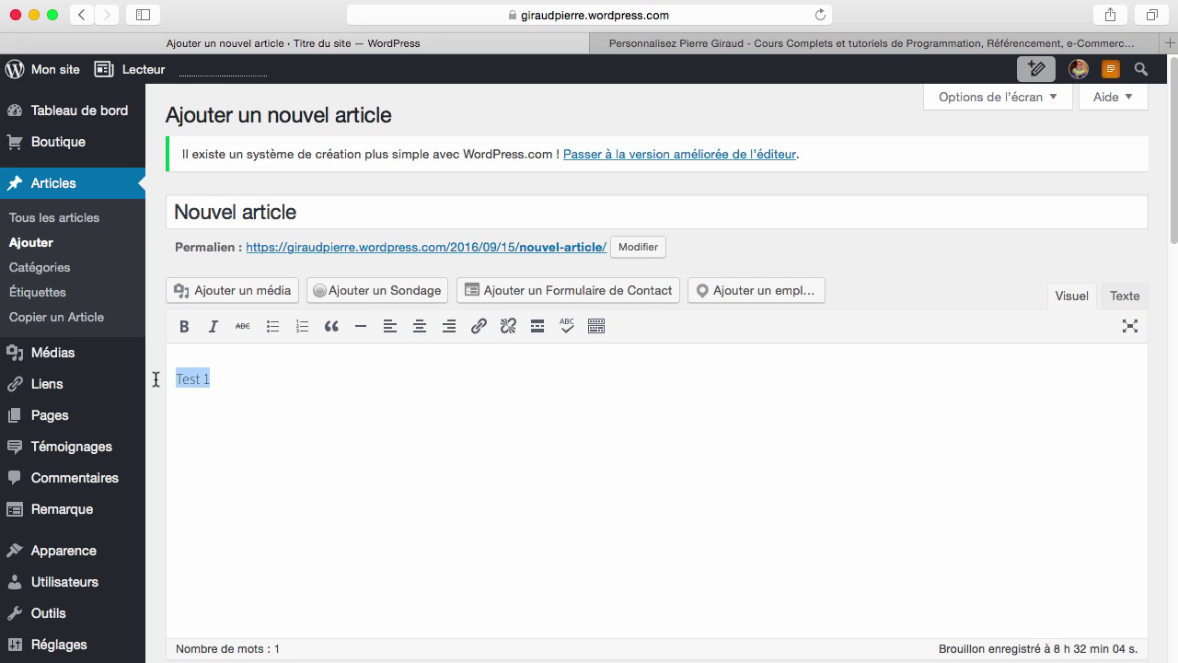
pyautogui.click(185, 326)
pyautogui.click(213, 328)
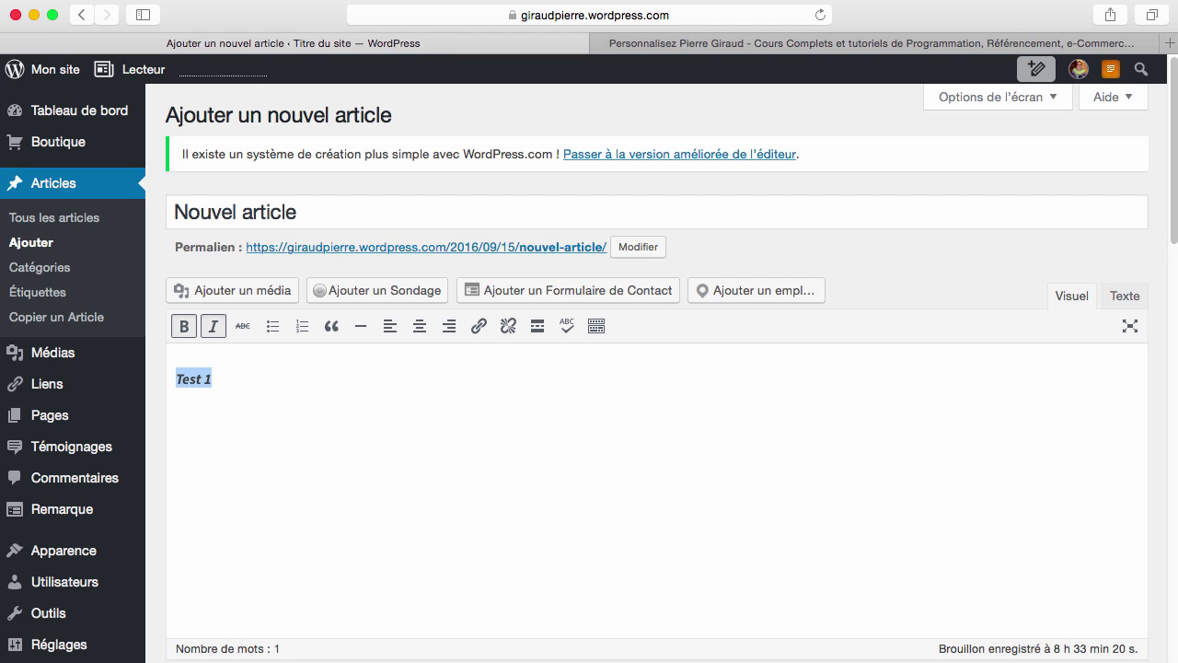
# Step: Compare the HTML code of "Test 1" with its visual rendering, finishing in text mode
pyautogui.click(1125, 298)
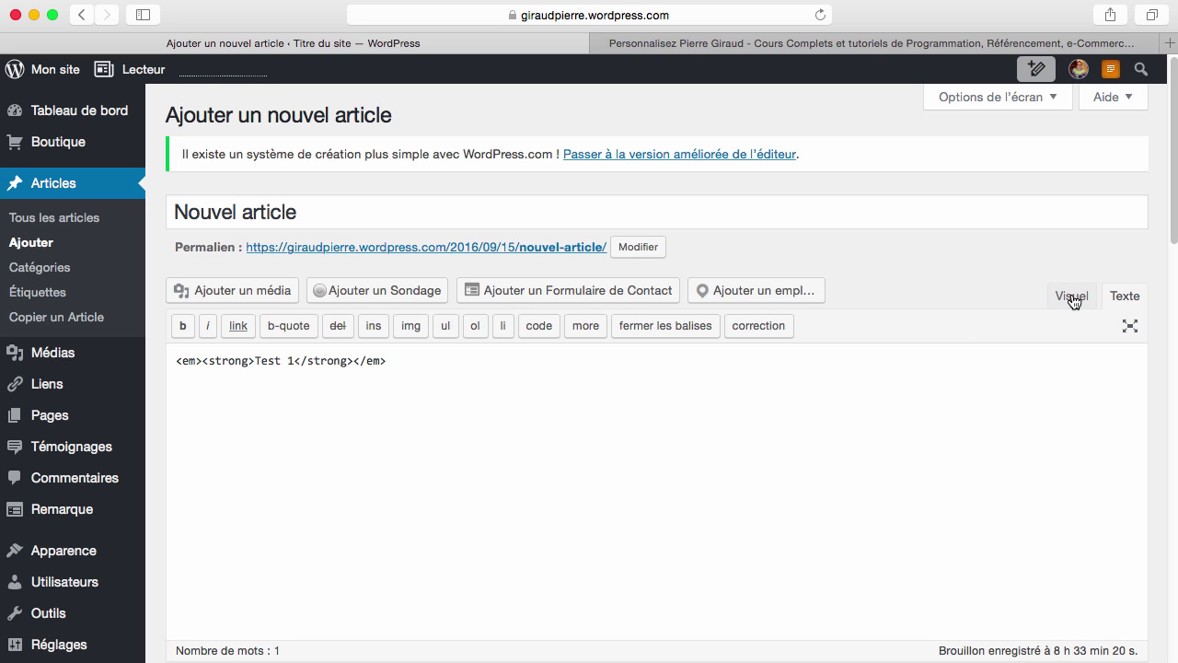
pyautogui.click(1072, 296)
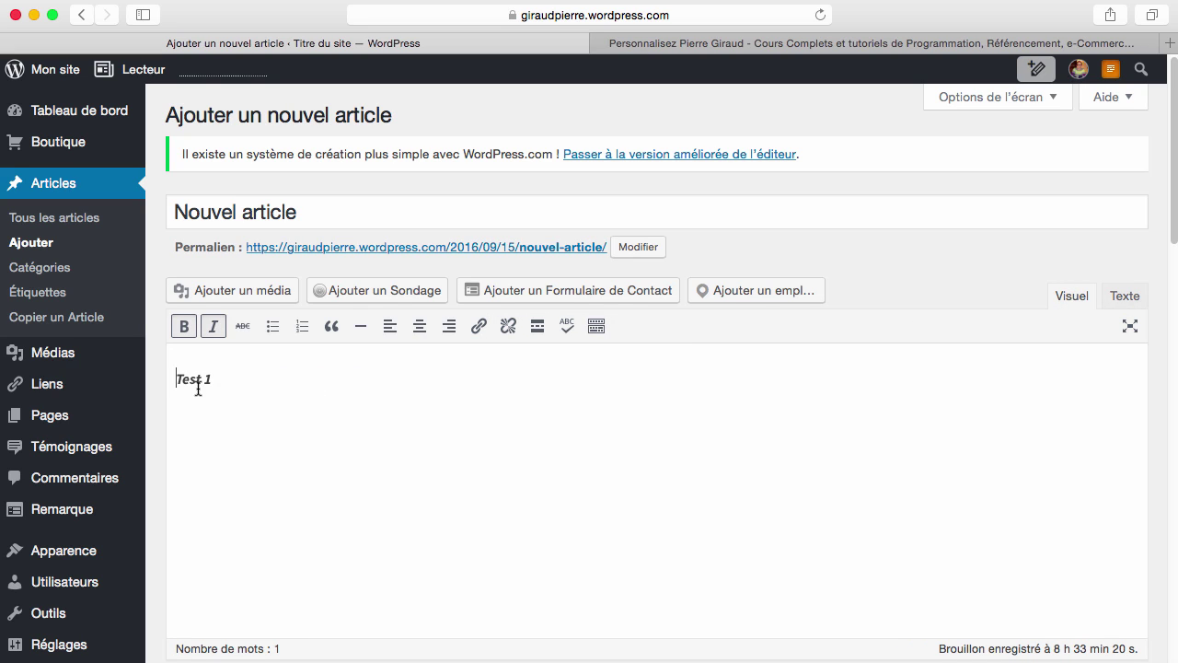
pyautogui.click(1124, 296)
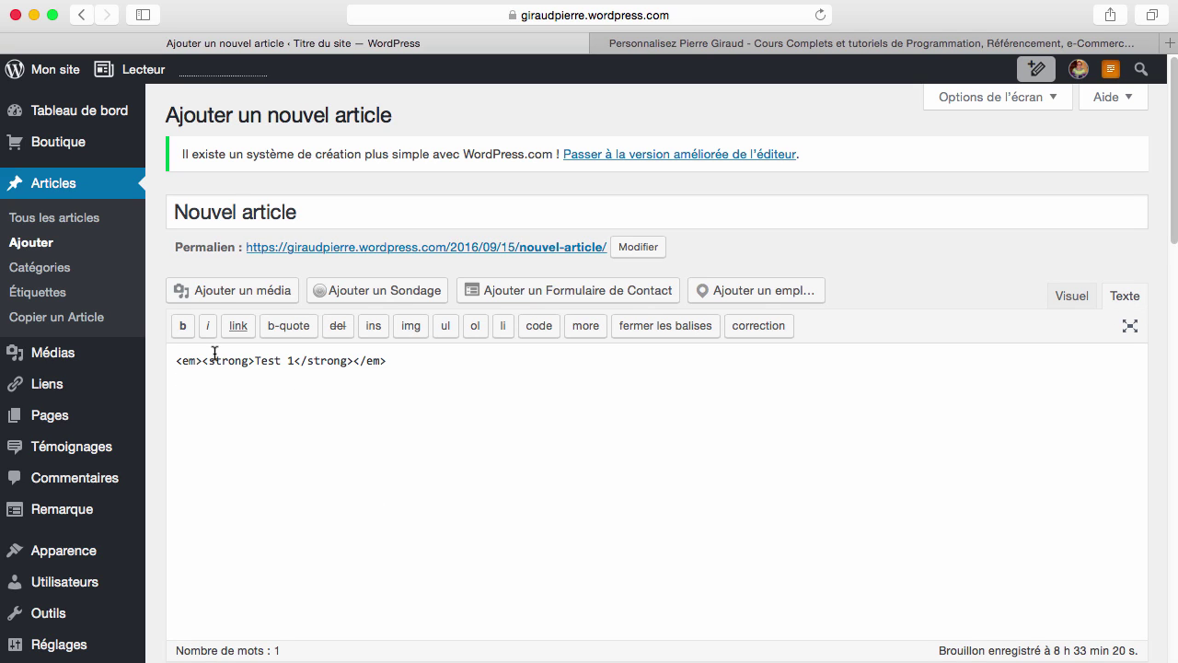
# Step: Delete the opening and closing em and strong tags around "Test 1" in the HTML code
pyautogui.moveTo(179, 362); pyautogui.dragTo(253, 362)
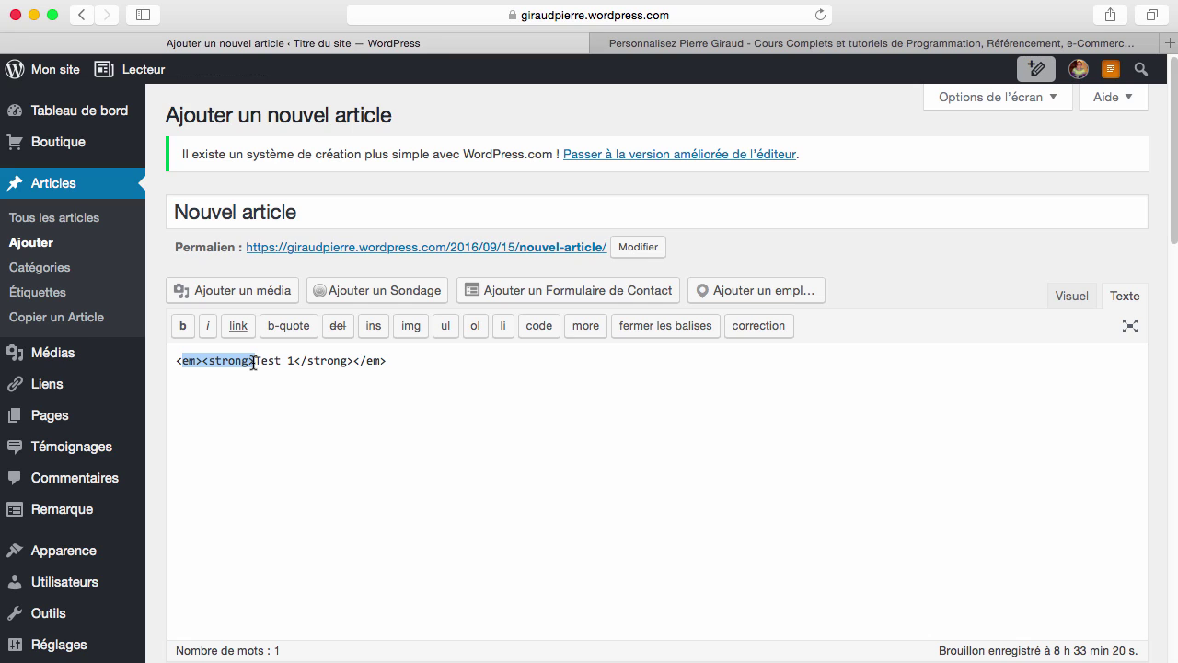
pyautogui.moveTo(253, 362); pyautogui.dragTo(253, 377)
pyautogui.press('BackSpace')
pyautogui.press('BackSpace')
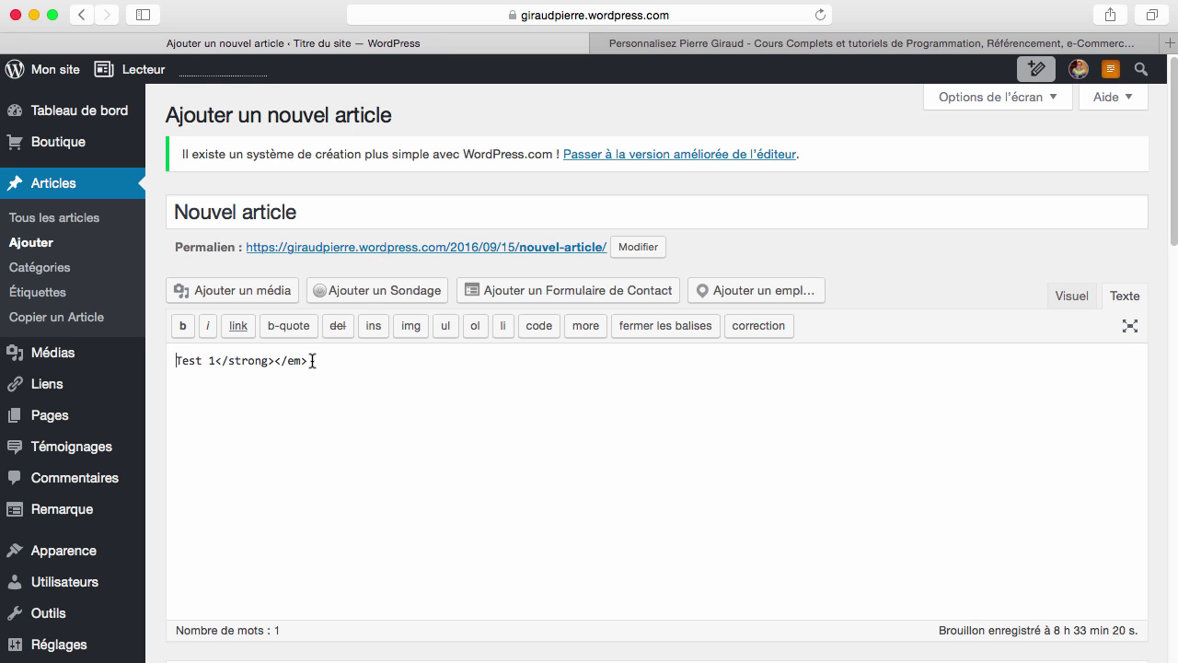
pyautogui.moveTo(312, 361); pyautogui.dragTo(214, 366)
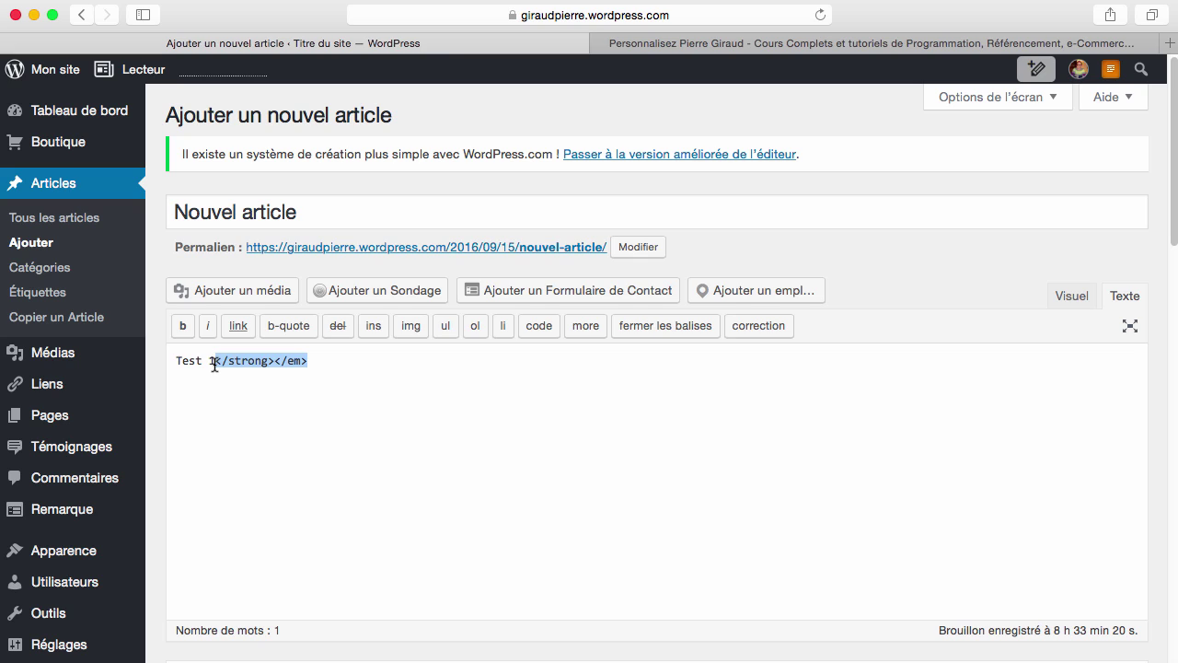
pyautogui.press('BackSpace')
# Step: Wrap "Test 1" in h2 tags and display the heading in the visual editor
pyautogui.click(177, 362)
pyautogui.write('<')
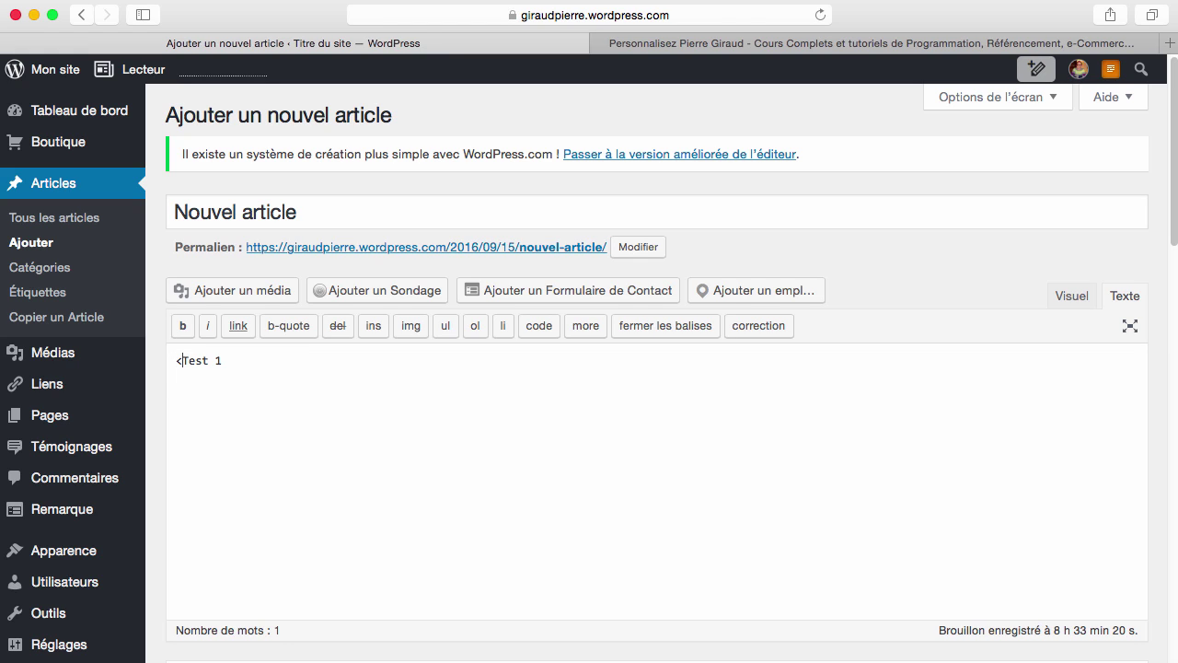
pyautogui.write('h2>Test 1</h2>')
pyautogui.click(1071, 296)
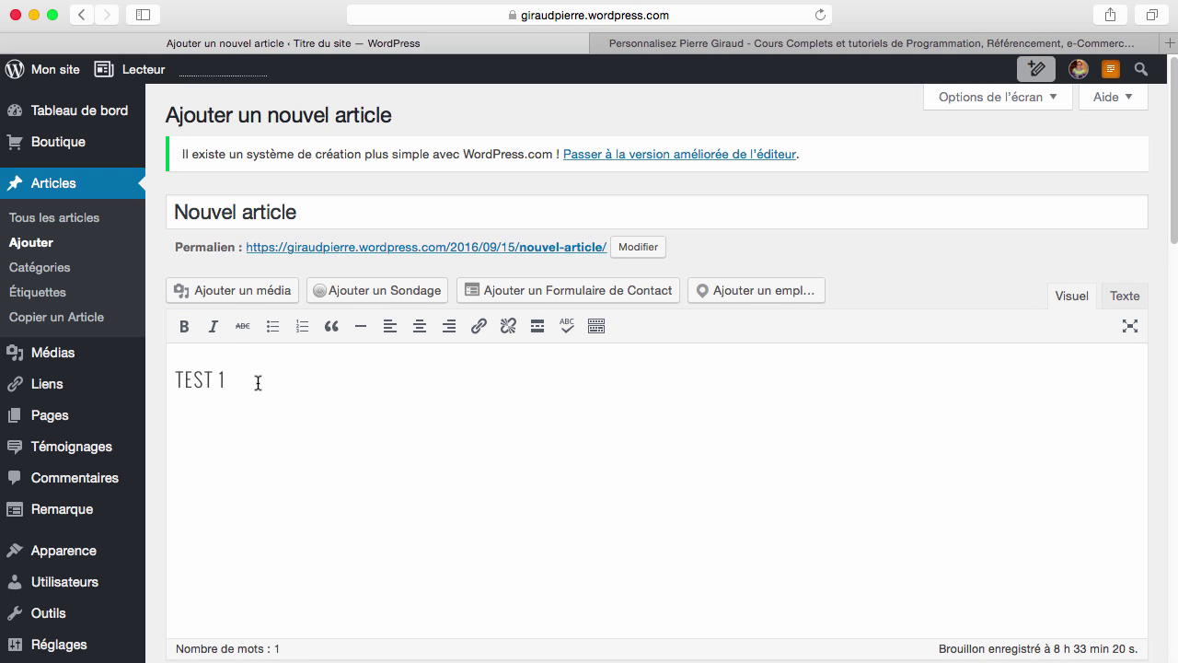
pyautogui.click(178, 377)
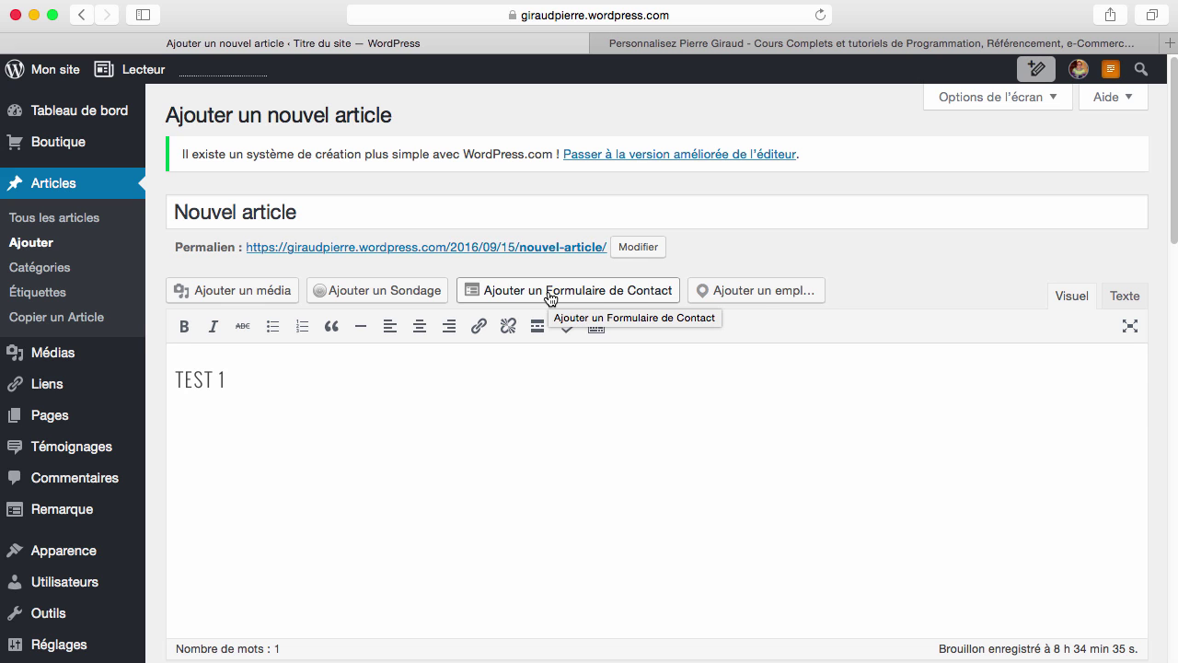
# Step: Examine the settings blocks below the editor, from publishing and format to categories, tags, featured image, writing help and sharing
pyautogui.scroll(-10, 543, 448)
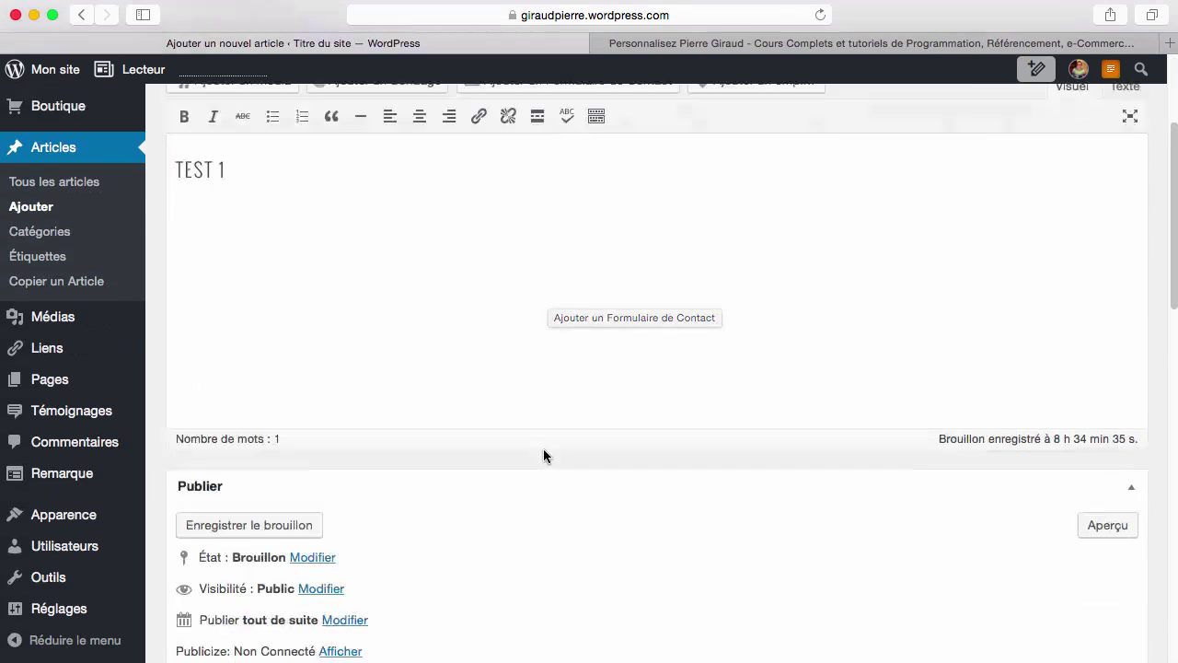
pyautogui.scroll(-5, 543, 456)
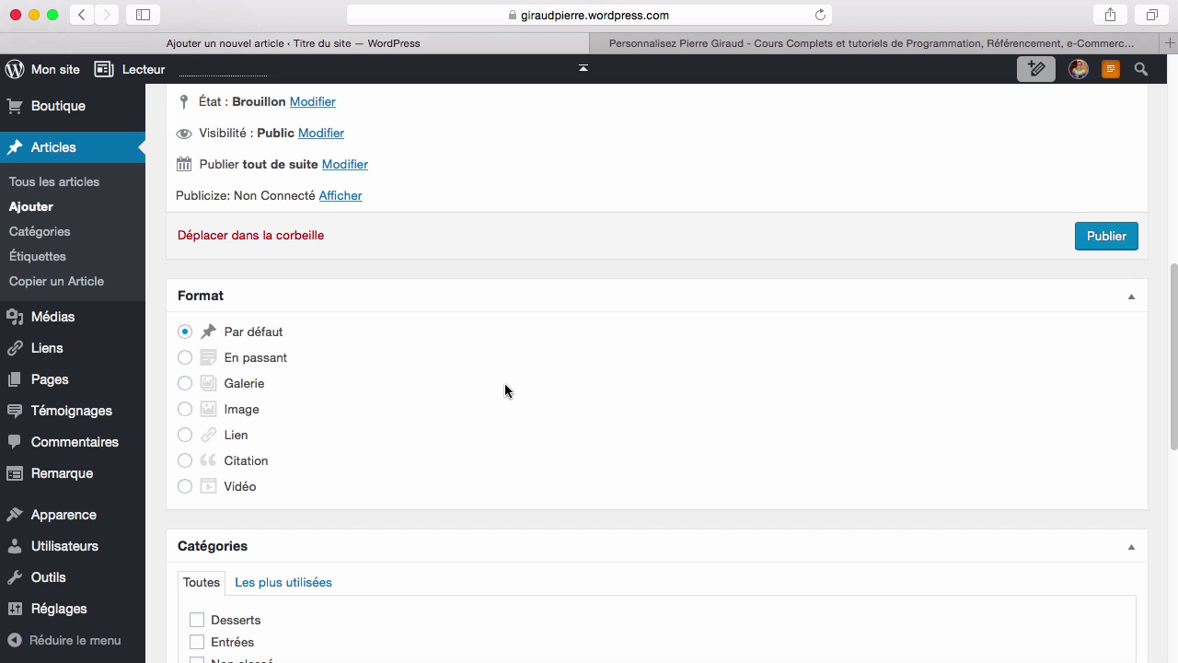
pyautogui.scroll(5, 504, 383)
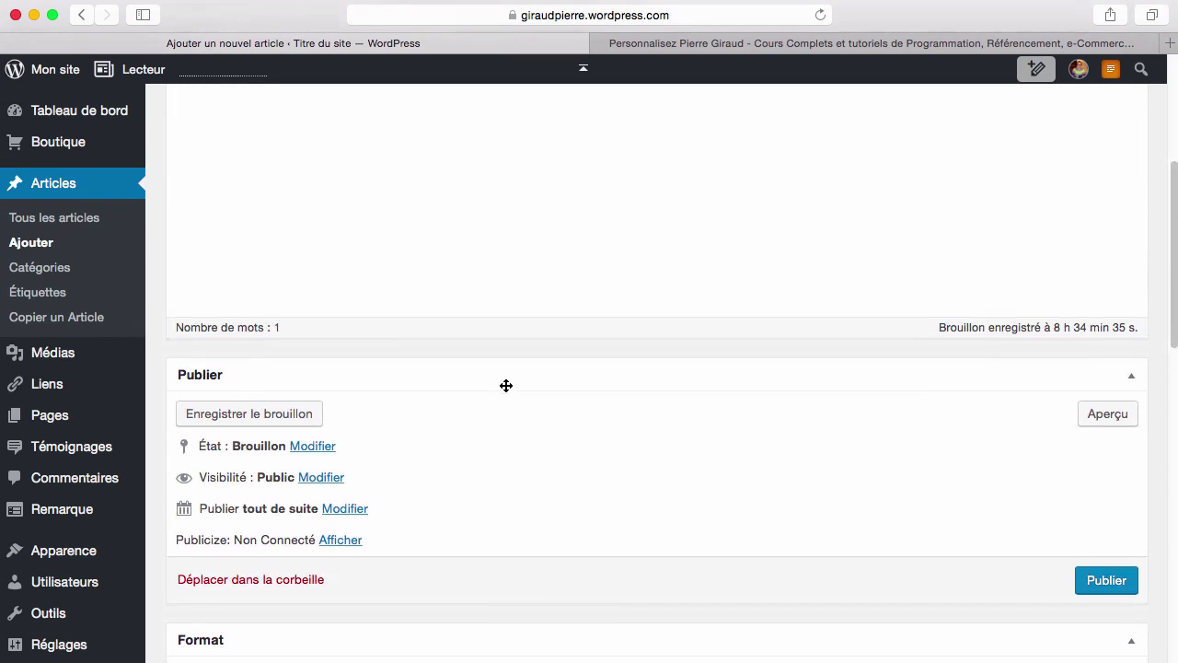
pyautogui.scroll(2, 506, 385)
pyautogui.scroll(-10, 506, 385)
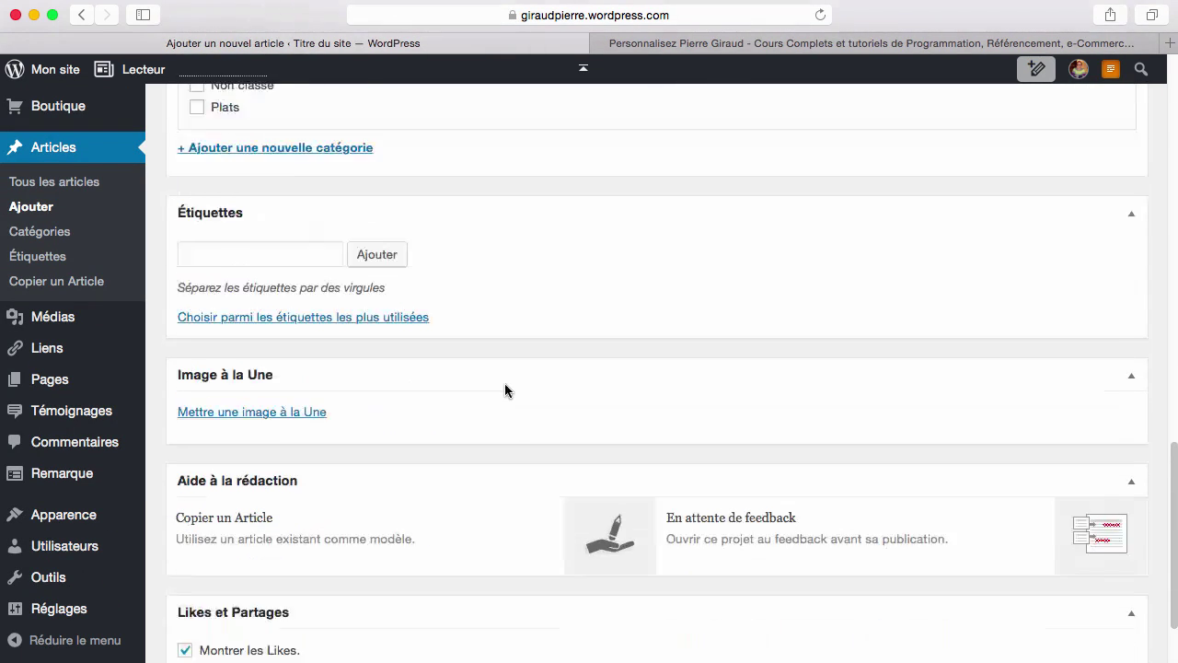
pyautogui.scroll(-2, 504, 390)
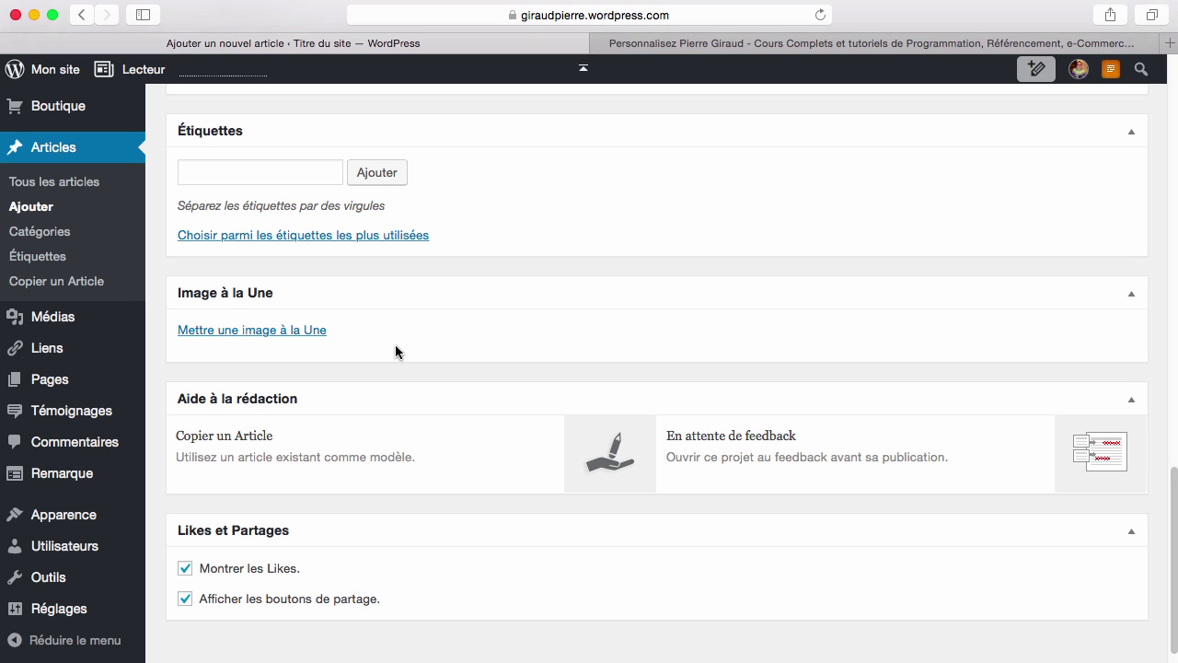
pyautogui.scroll(3, 396, 346)
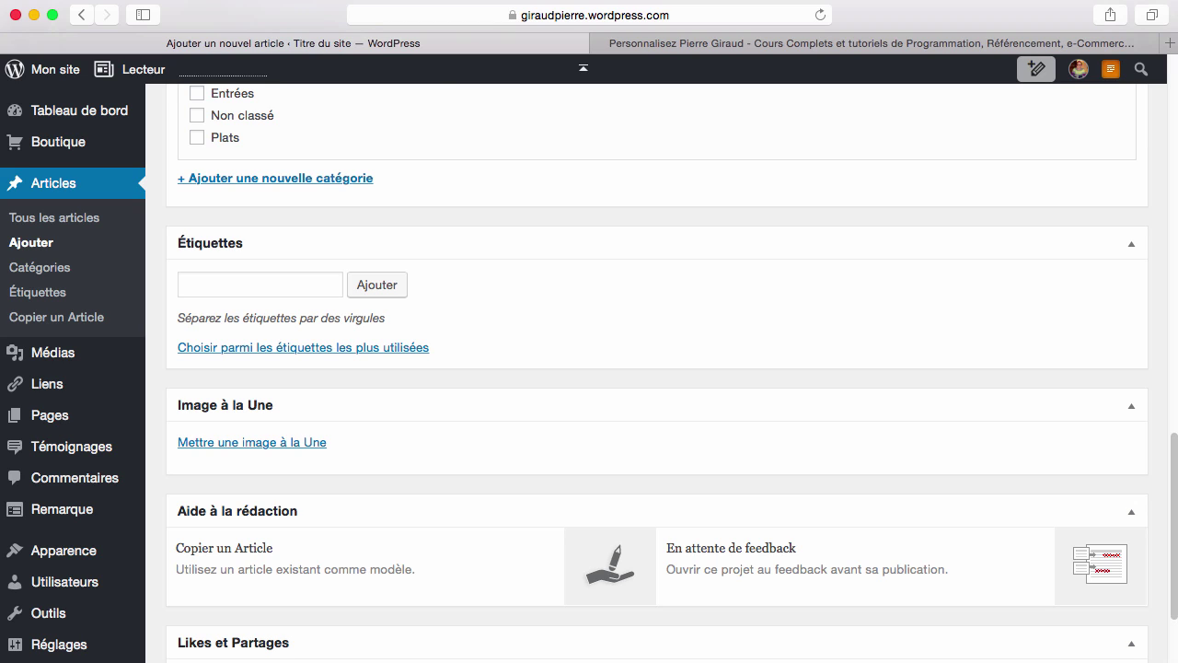
pyautogui.scroll(-4, 878, 408)
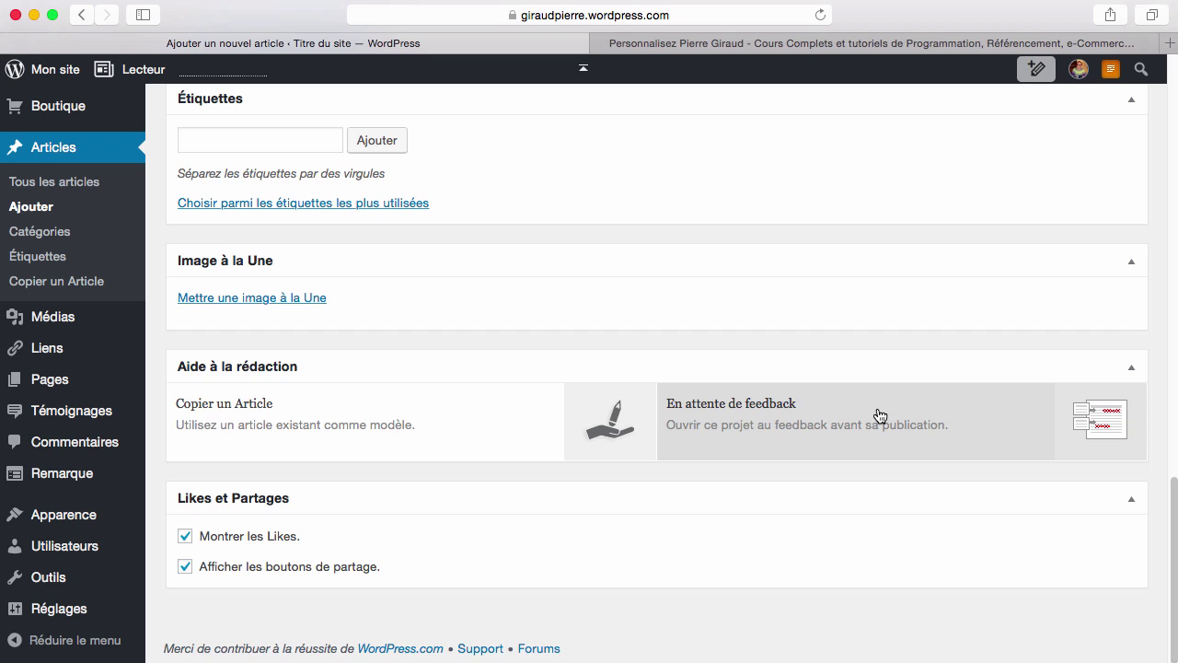
pyautogui.scroll(10, 880, 416)
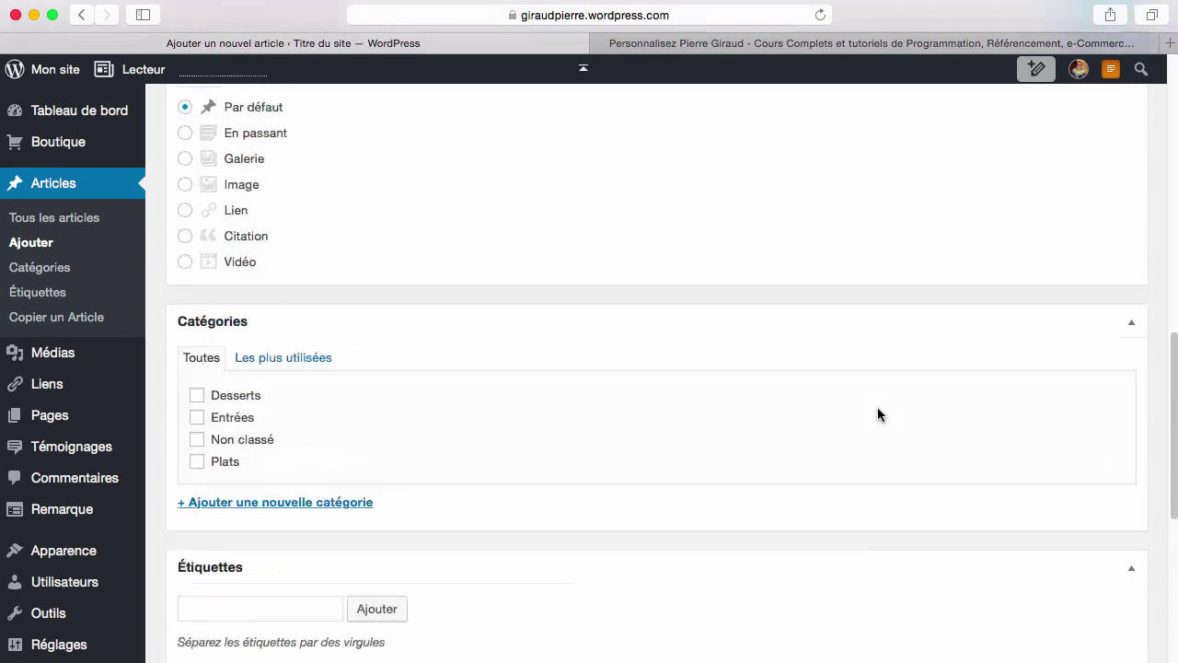
# Step: Expand the status, publication date and visibility options of the article's Publier block to examine the available choices
pyautogui.scroll(8, 877, 414)
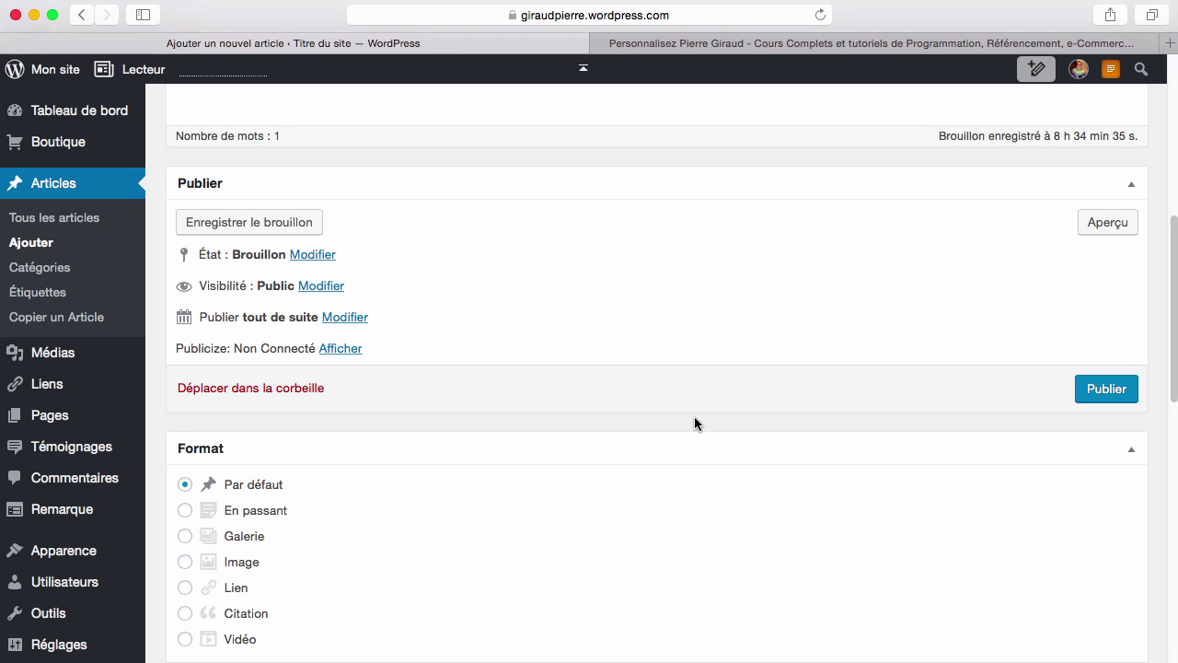
pyautogui.click(309, 257)
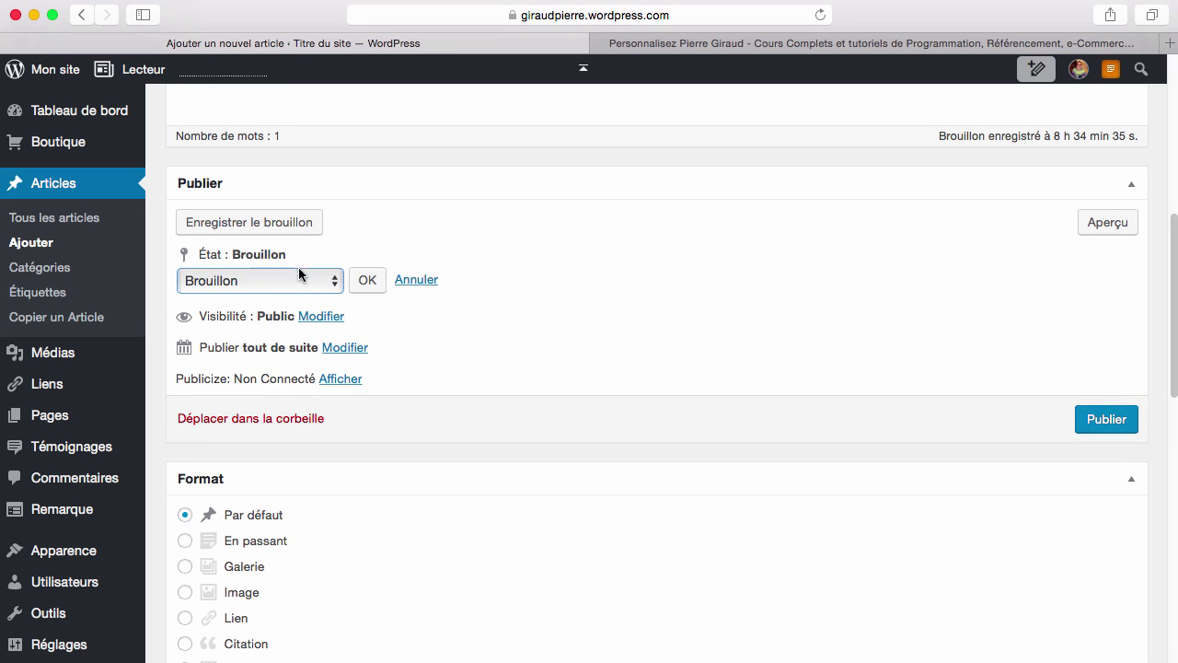
pyautogui.click(300, 282)
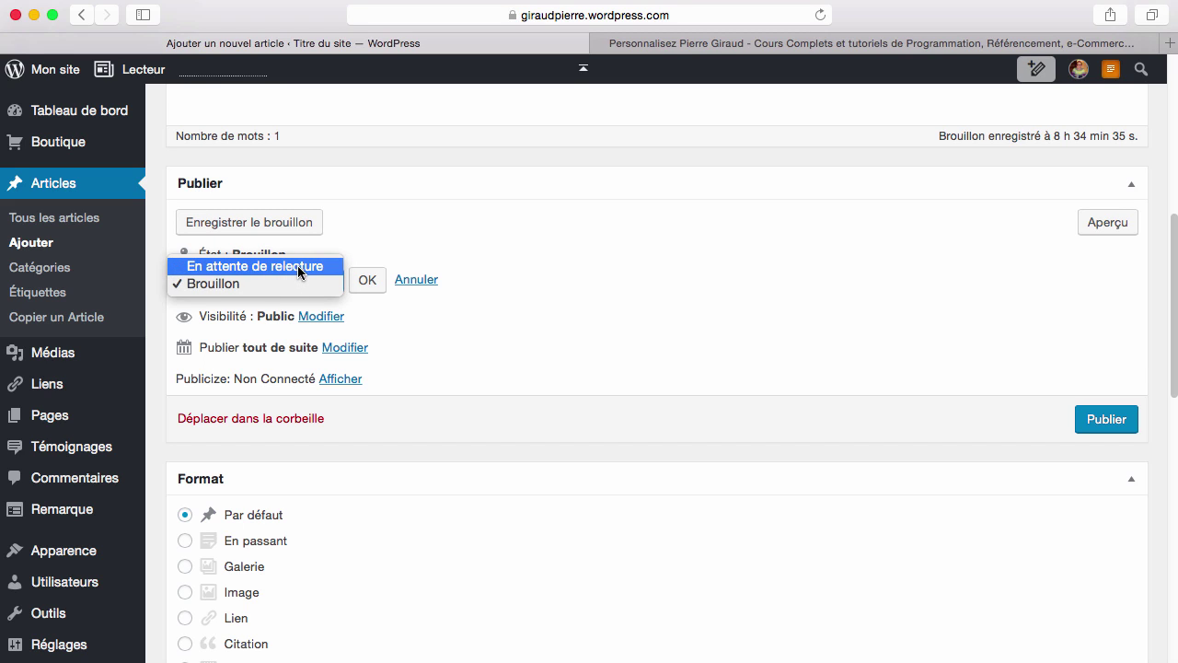
pyautogui.click(595, 269)
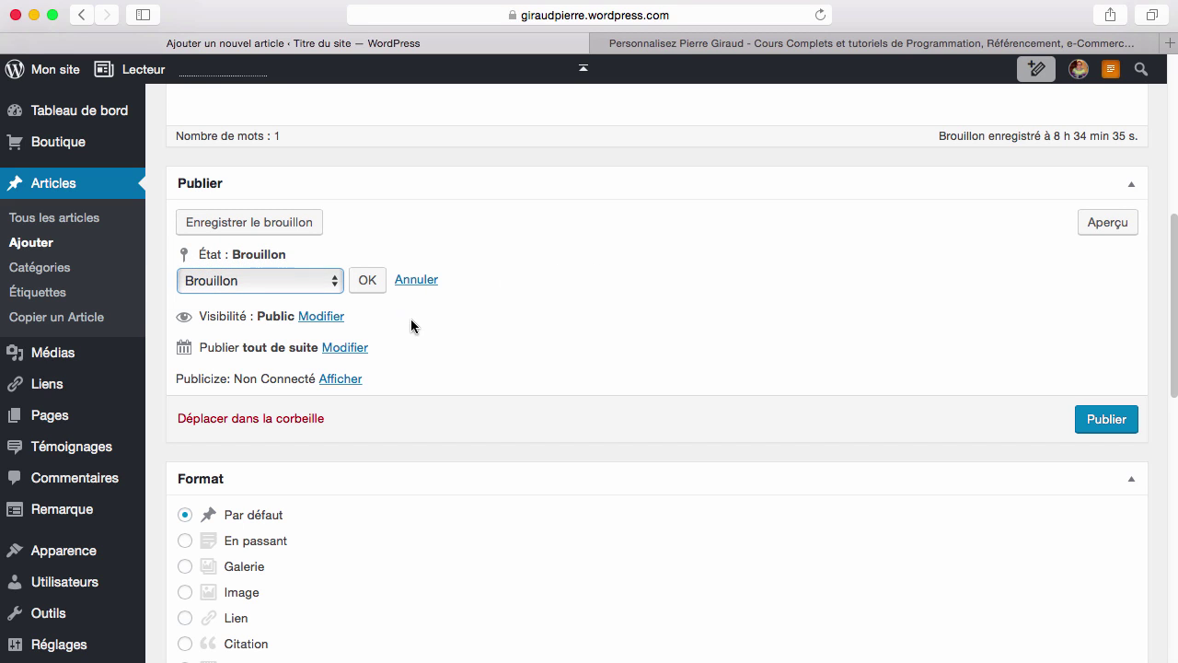
pyautogui.click(347, 349)
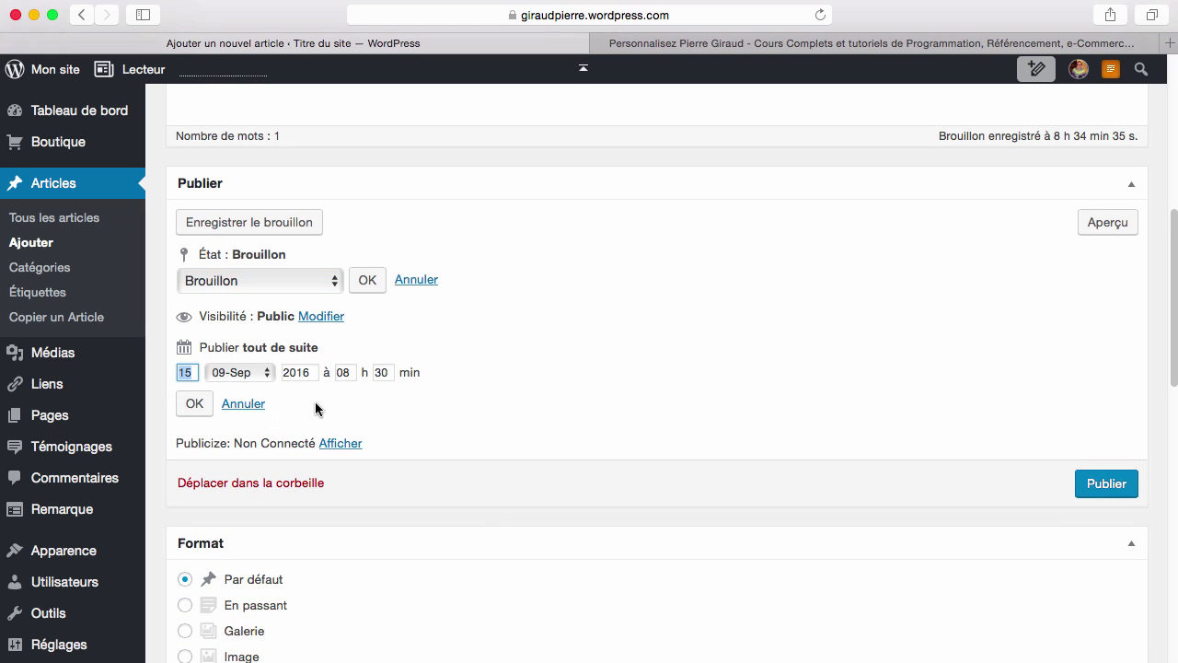
pyautogui.click(313, 318)
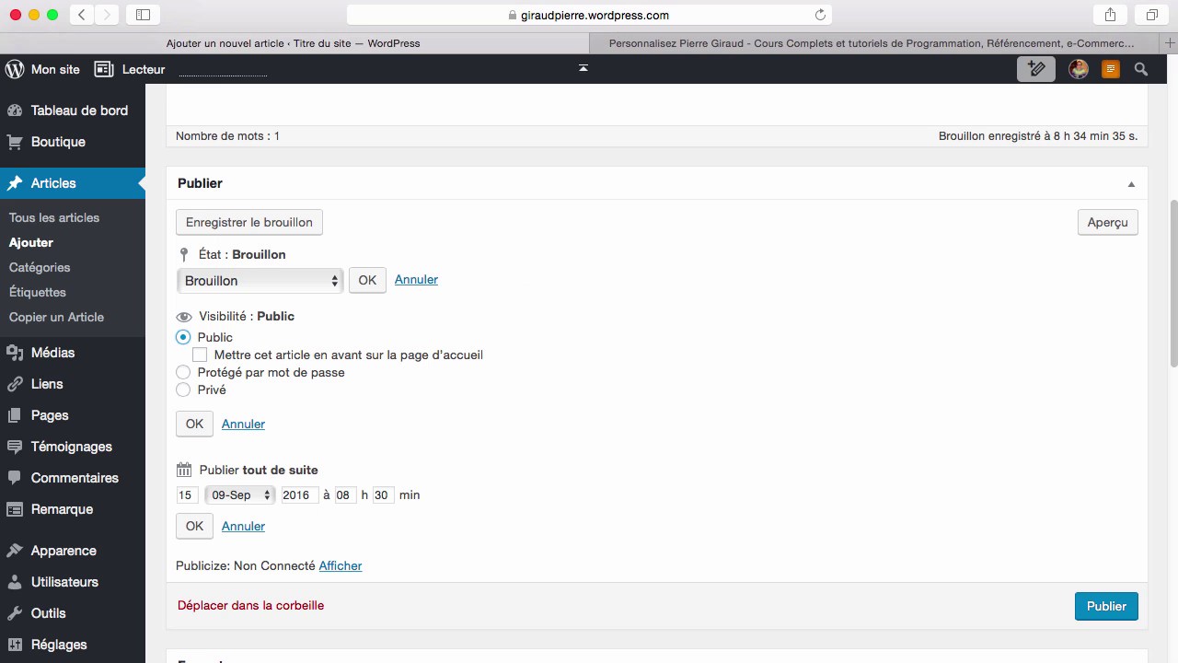
# Step: Preview the article on the site, check how the "Test 1" heading is rendered, and return to the article editor
pyautogui.click(1100, 228)
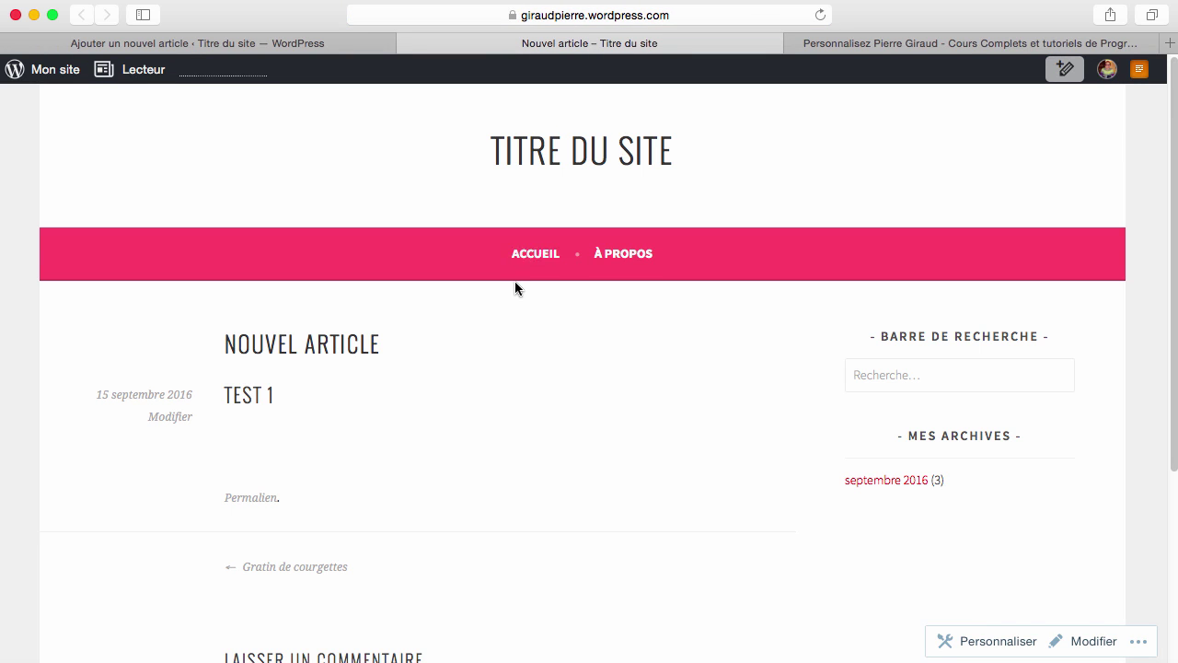
pyautogui.scroll(-3, 515, 287)
pyautogui.scroll(-2, 515, 288)
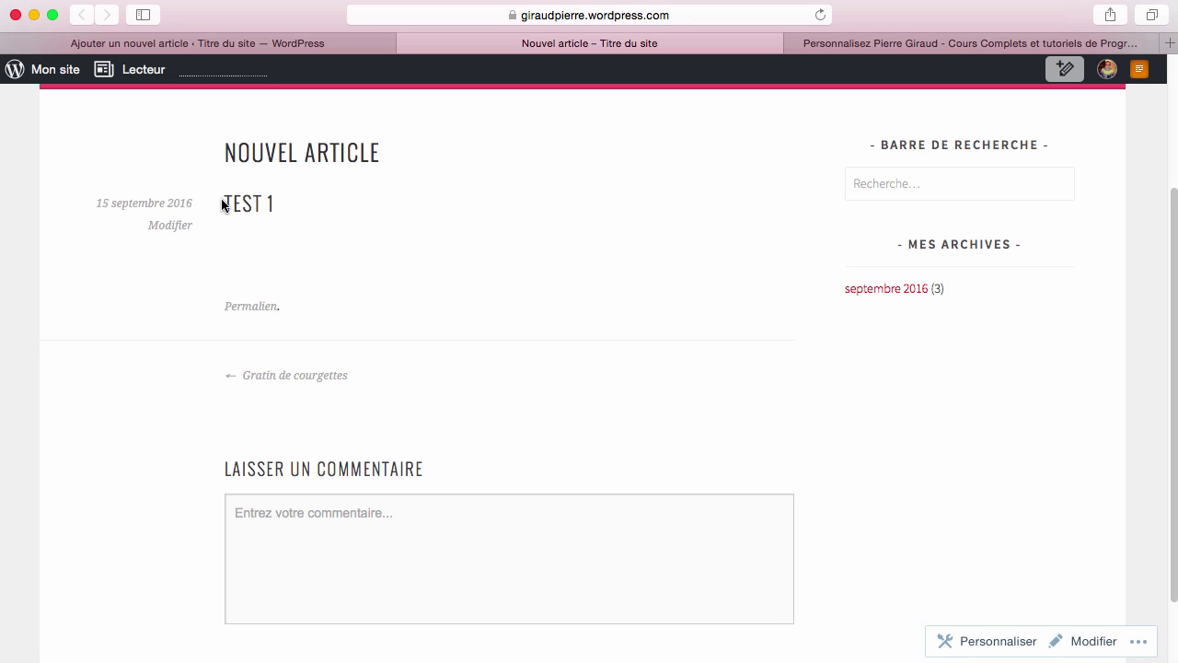
pyautogui.moveTo(224, 201); pyautogui.dragTo(308, 203)
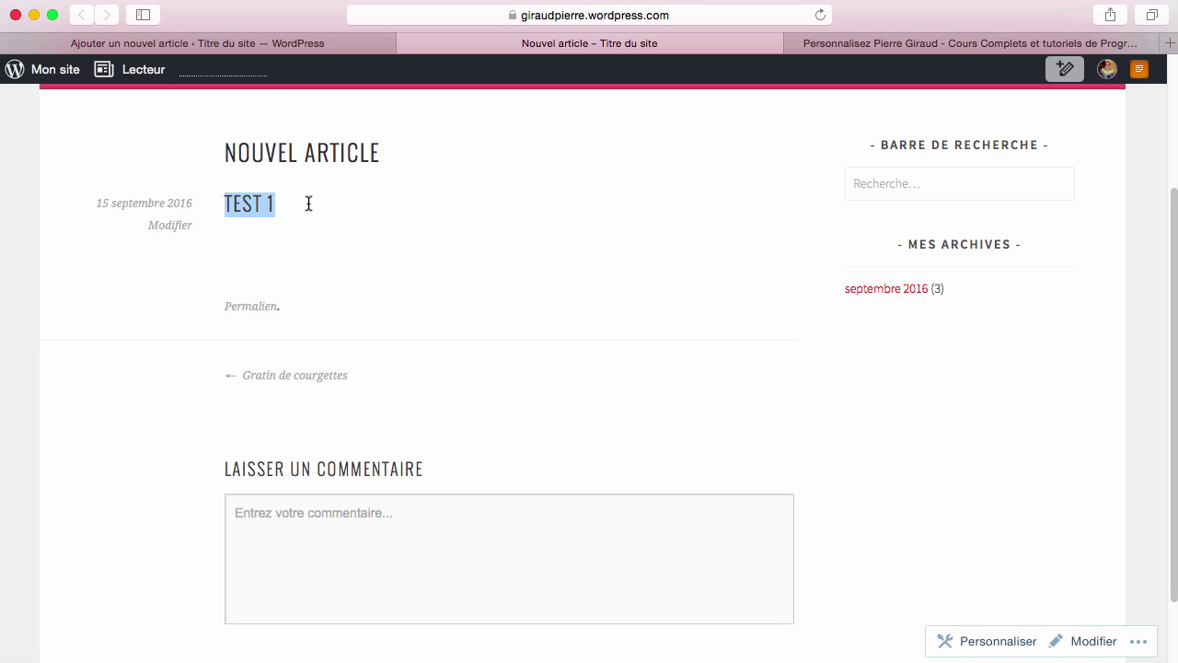
pyautogui.scroll(3, 309, 203)
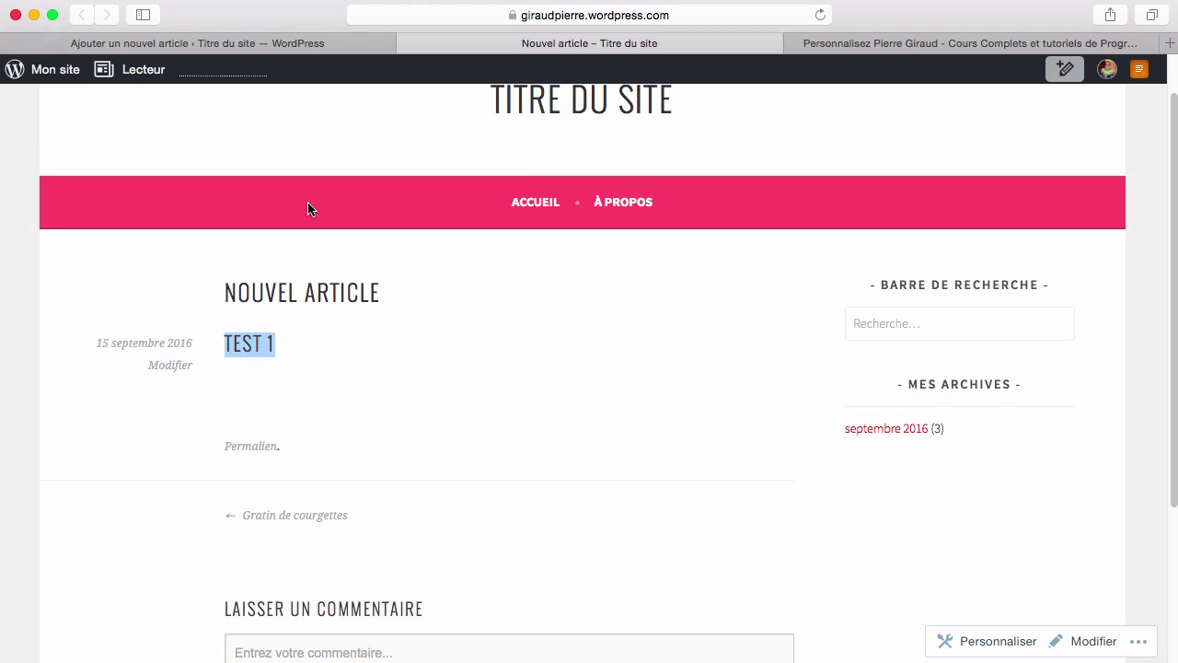
pyautogui.scroll(1, 311, 209)
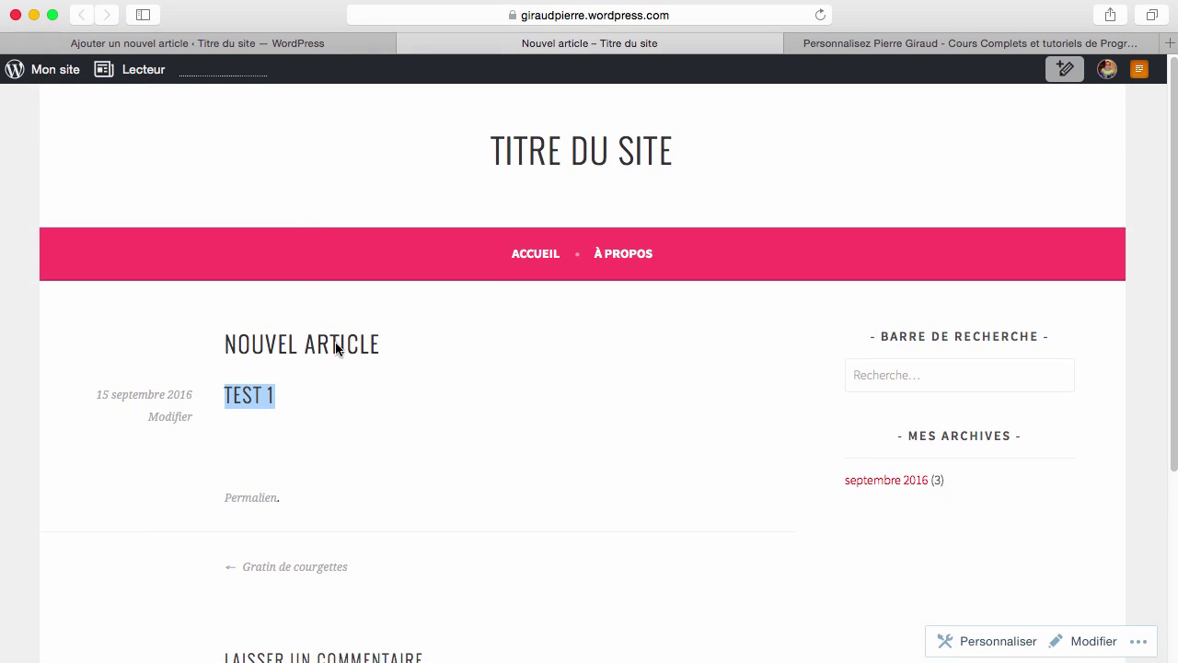
pyautogui.click(406, 44)
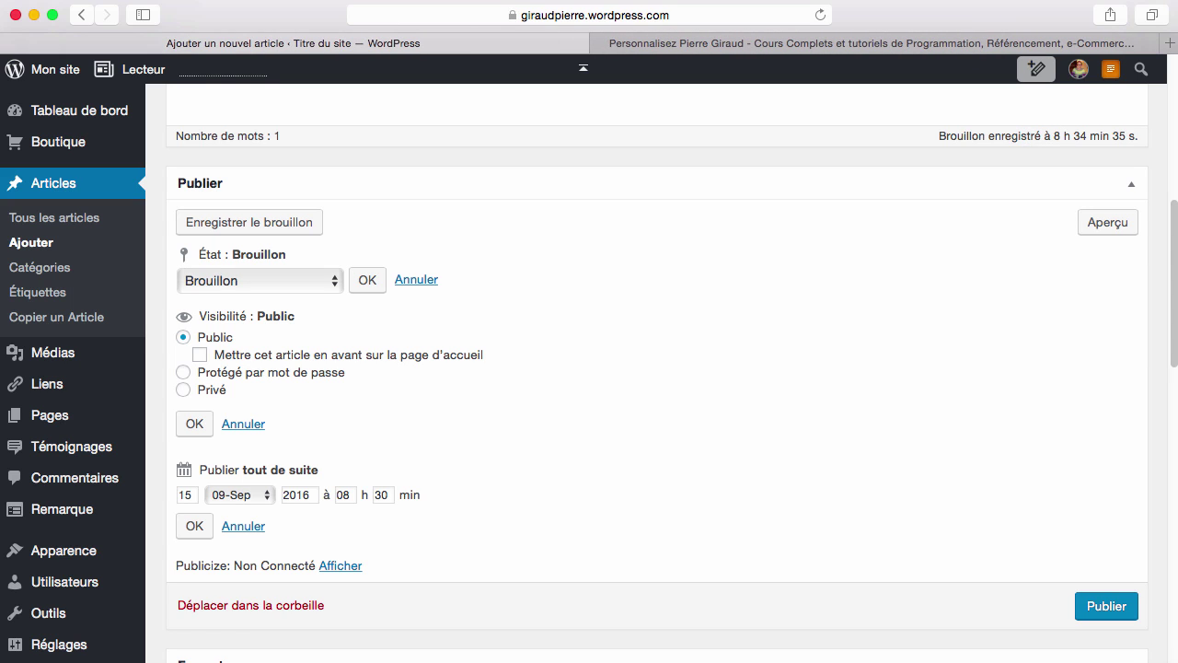
# Step: Leave the article editor without saving and examine the Catégories page with its creation form and category list
pyautogui.click(73, 268)
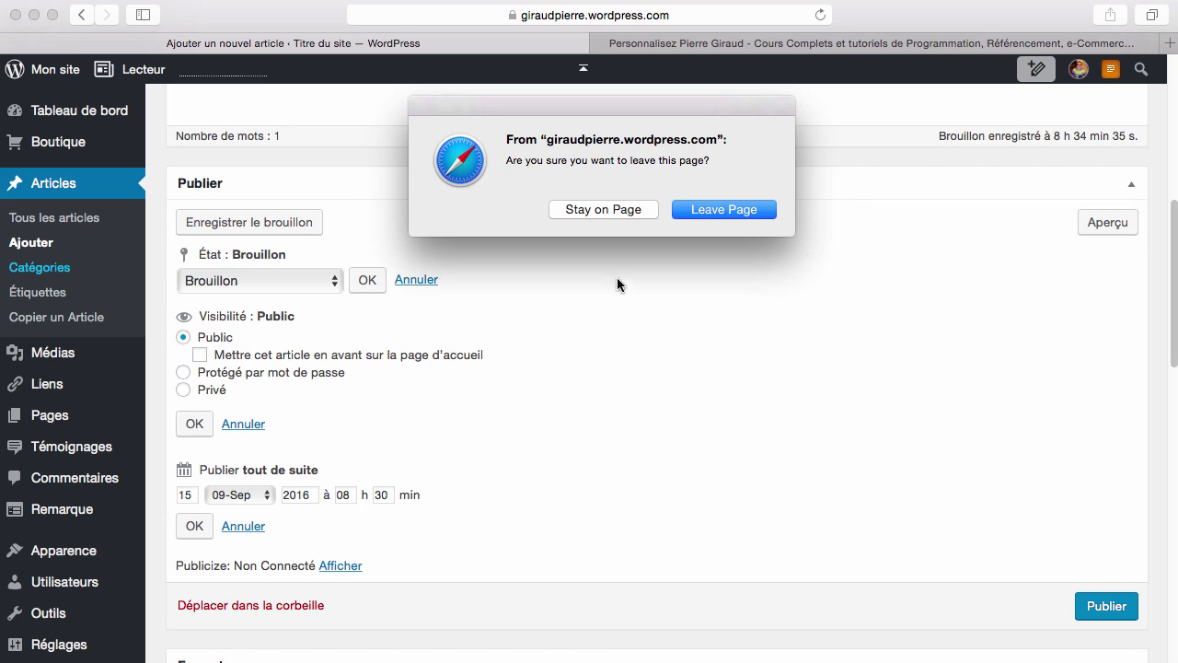
pyautogui.click(730, 210)
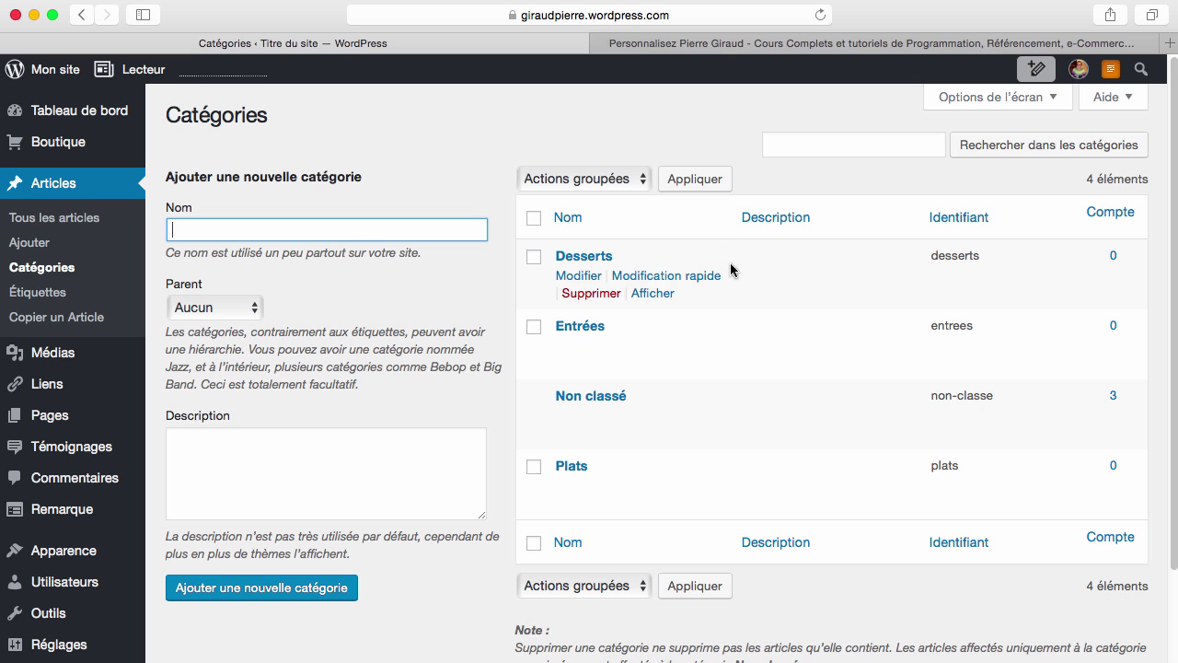
pyautogui.scroll(-1, 729, 267)
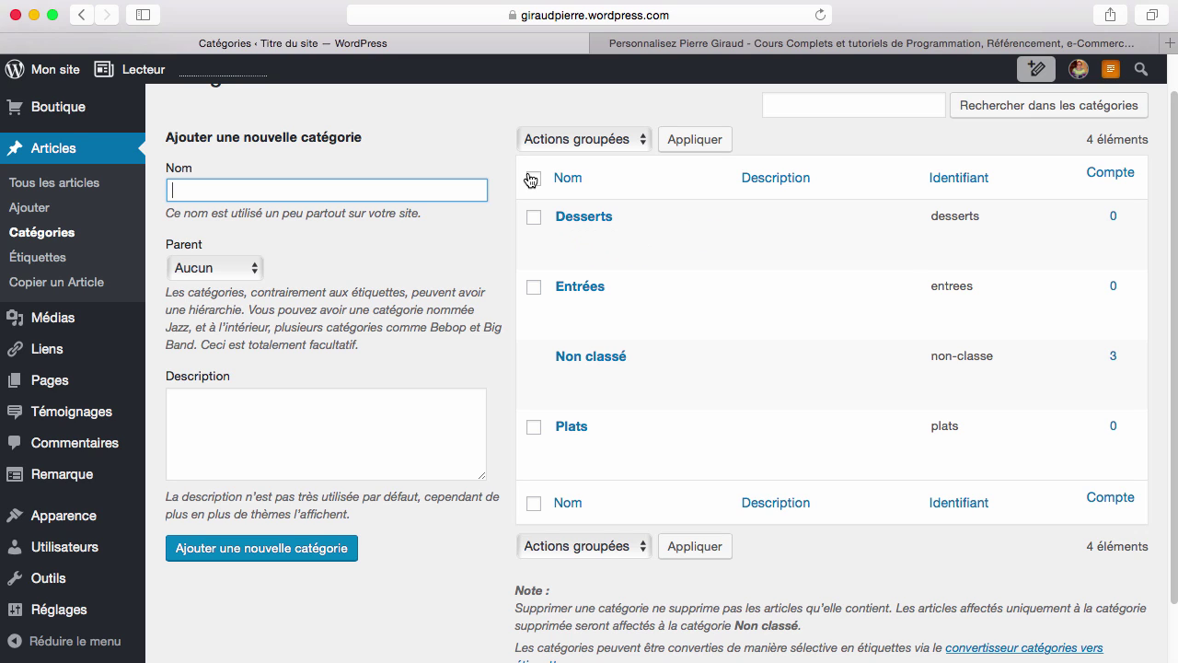
# Step: View the Étiquettes page and the Copier un Article tool for reusing existing articles
pyautogui.click(21, 262)
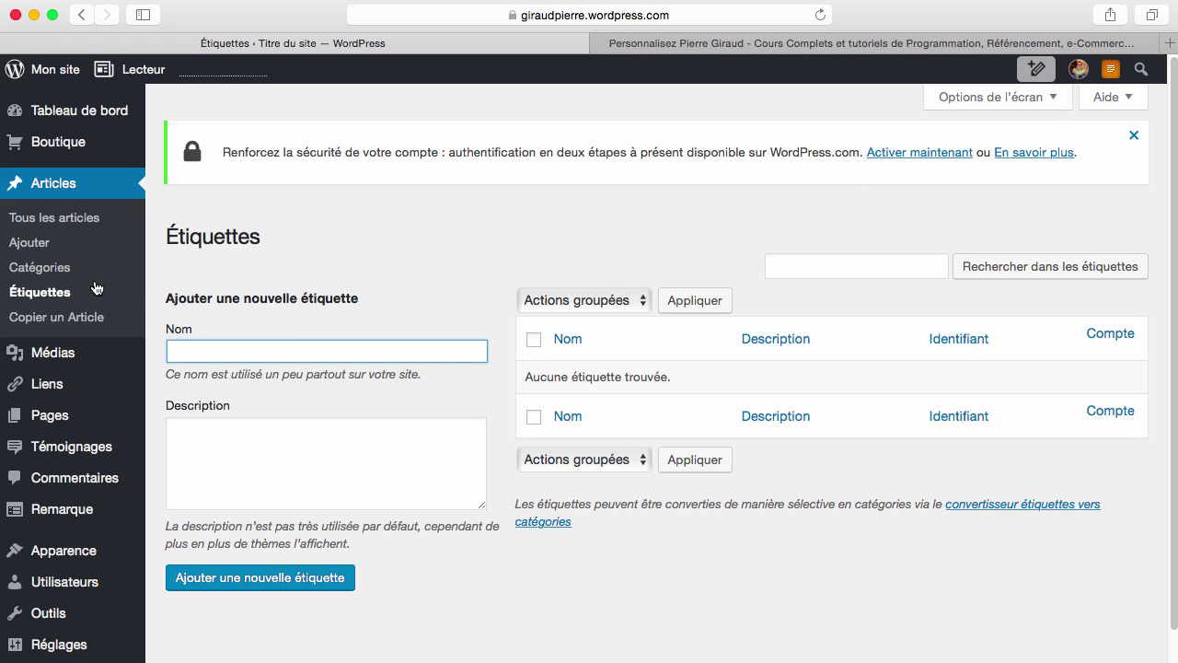
pyautogui.click(79, 317)
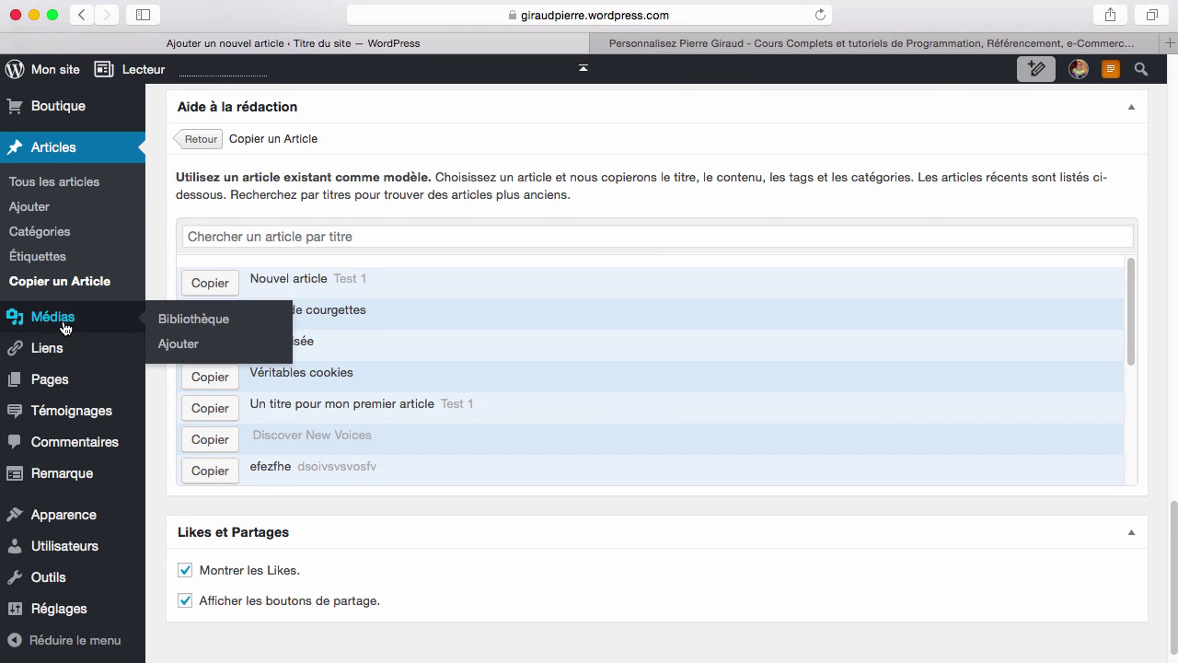
# Step: Open the media library, view the attachment details of the WordPress logo image, and close them
pyautogui.click(64, 327)
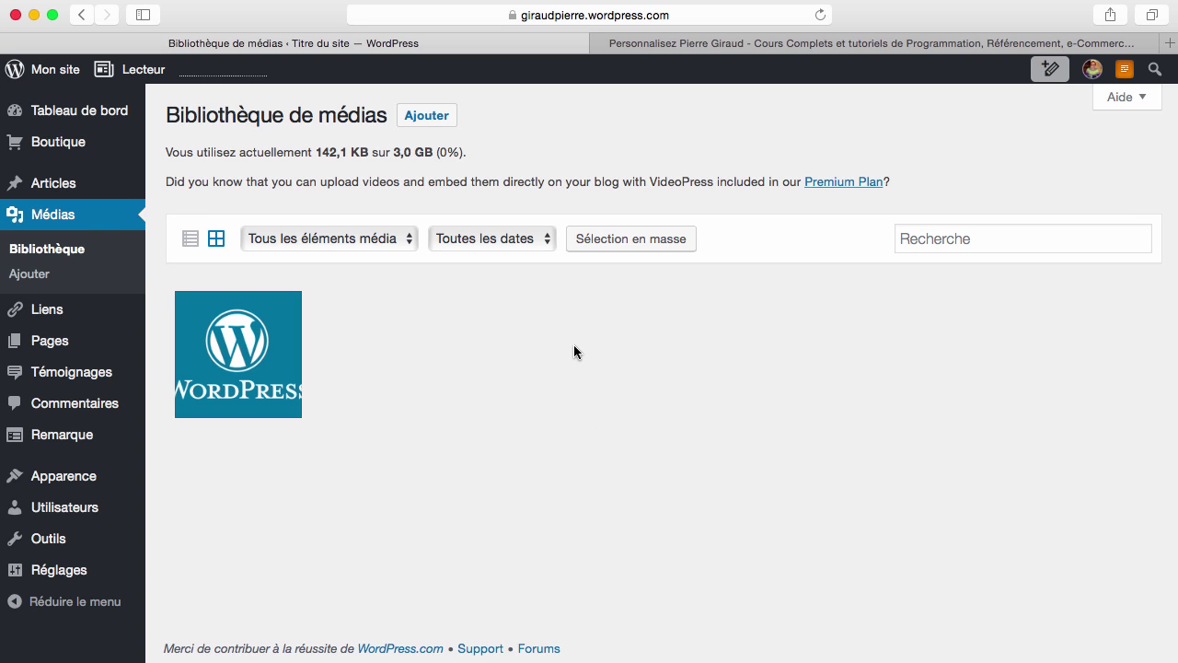
pyautogui.click(262, 355)
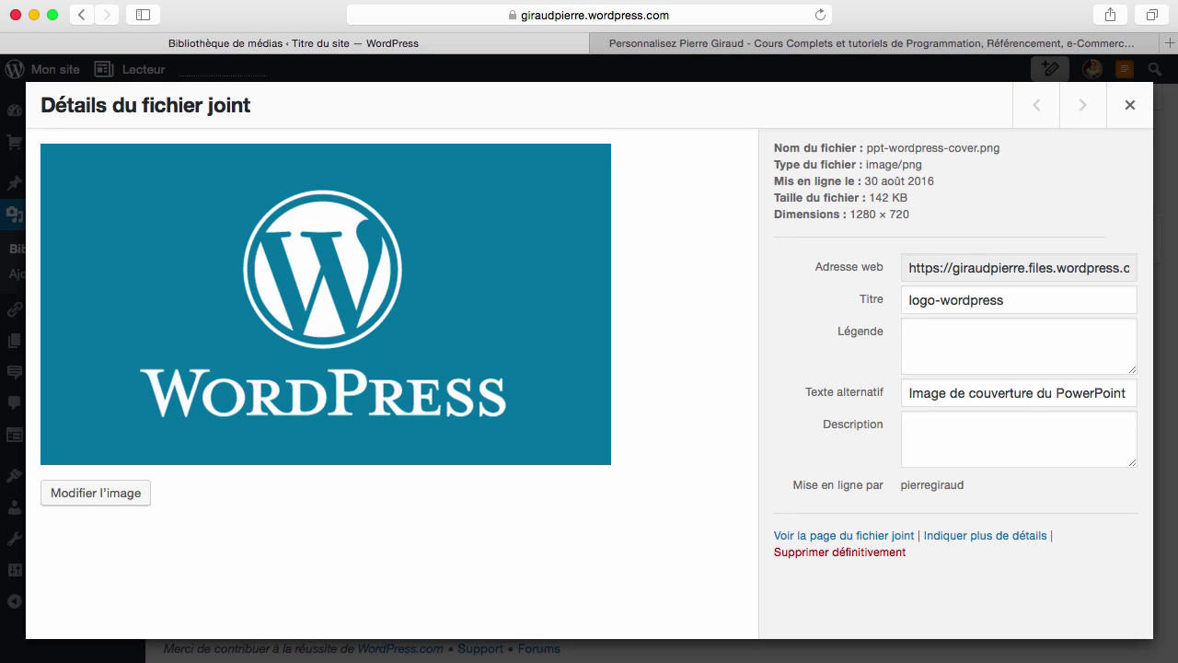
pyautogui.click(1131, 117)
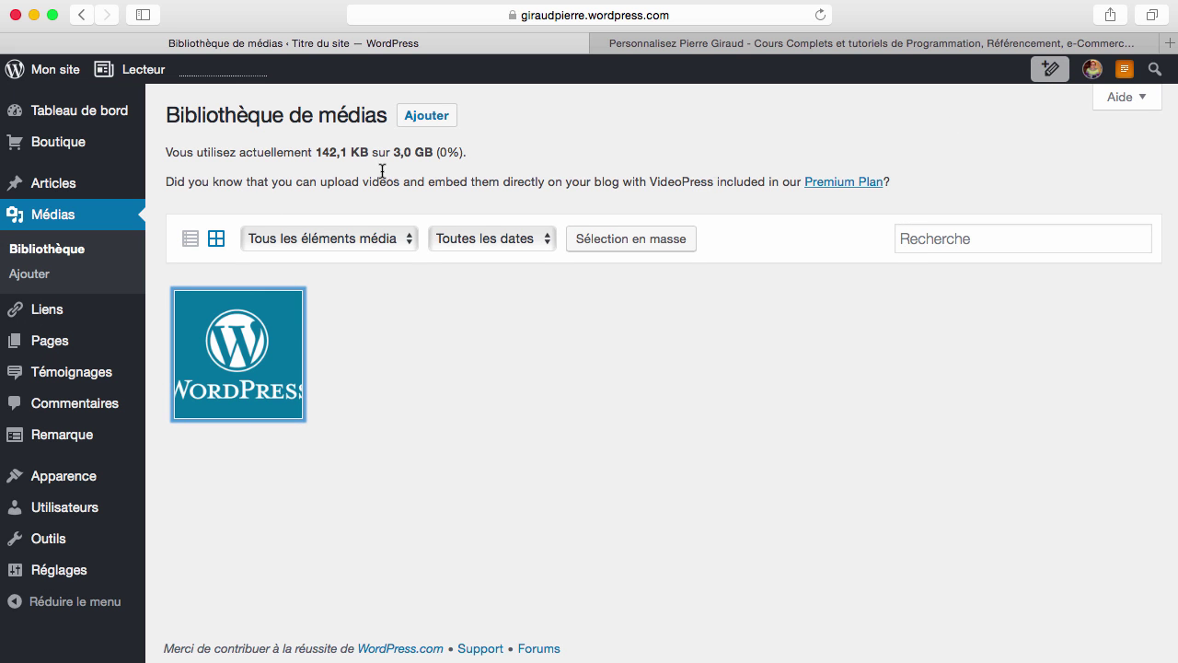
# Step: Open the links list, examine the settings of the new link form, and return to the list
pyautogui.moveTo(97, 318)
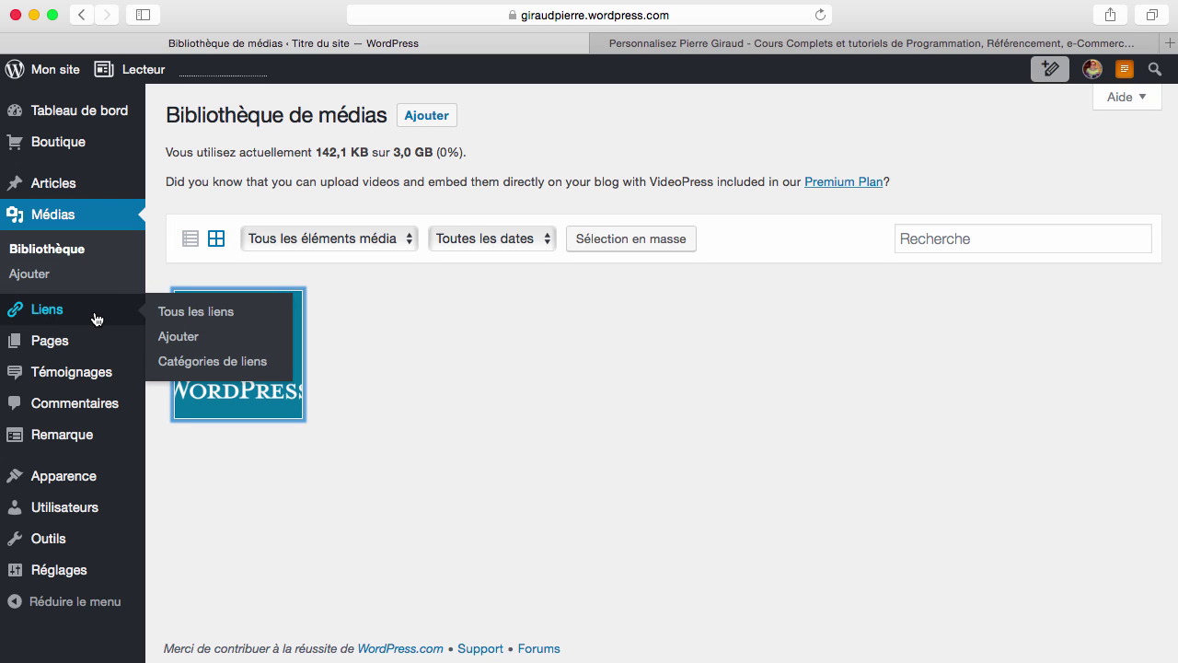
pyautogui.click(96, 317)
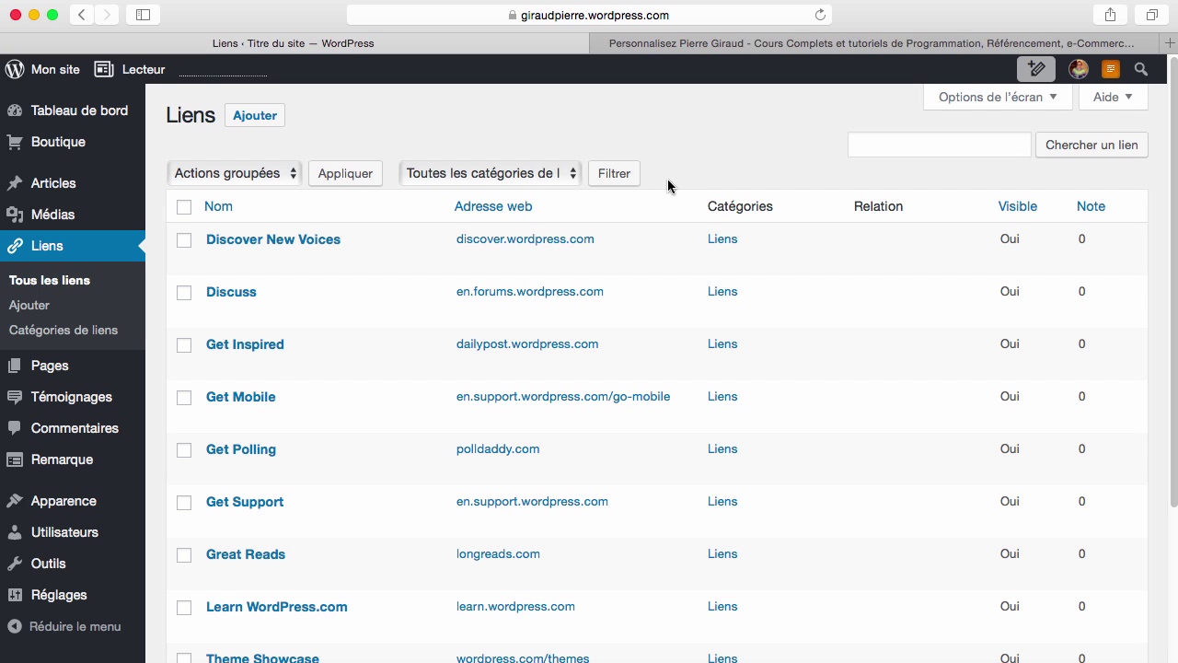
pyautogui.click(260, 119)
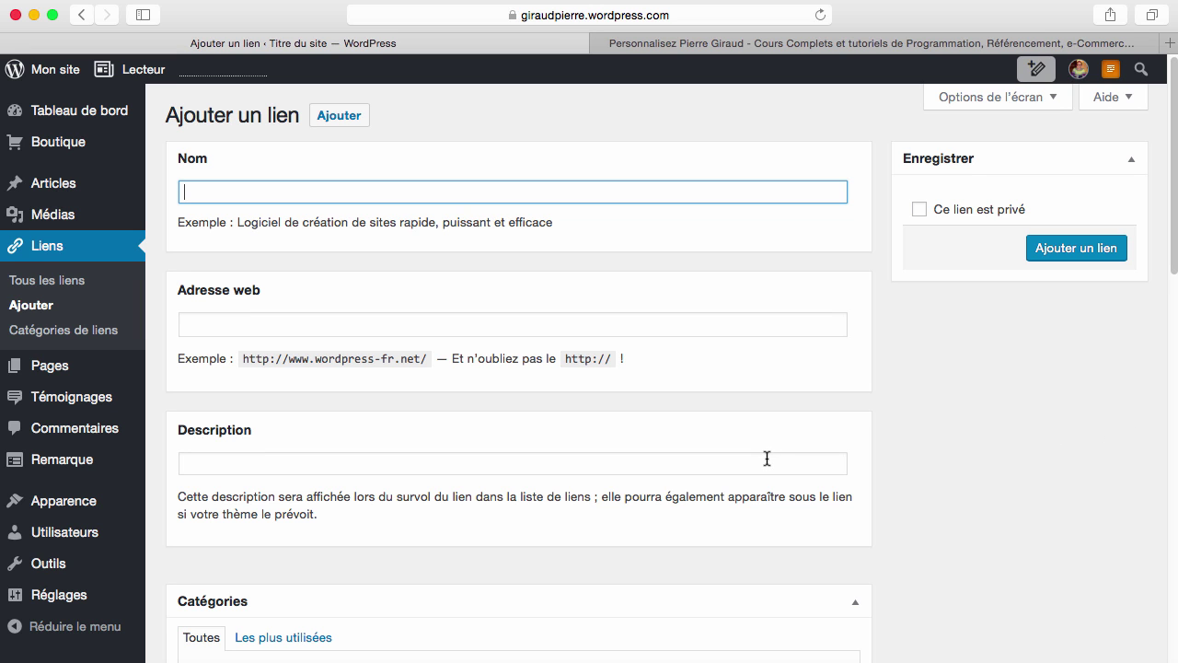
pyautogui.scroll(-10, 765, 458)
pyautogui.scroll(-5, 766, 461)
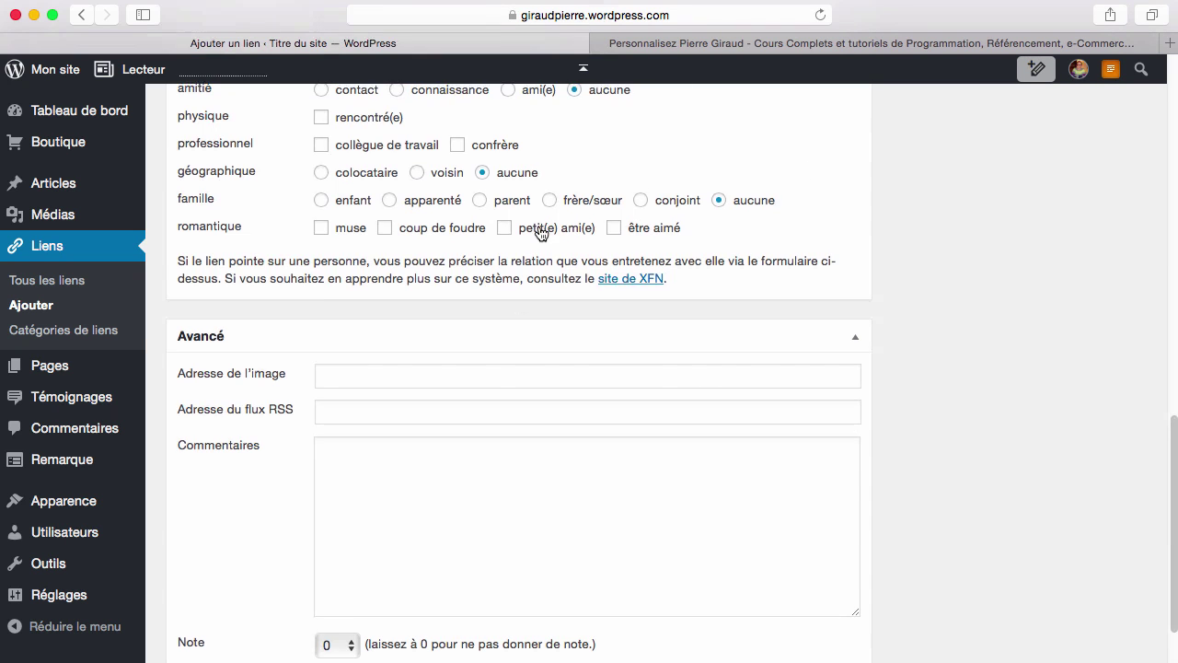
pyautogui.scroll(8, 539, 231)
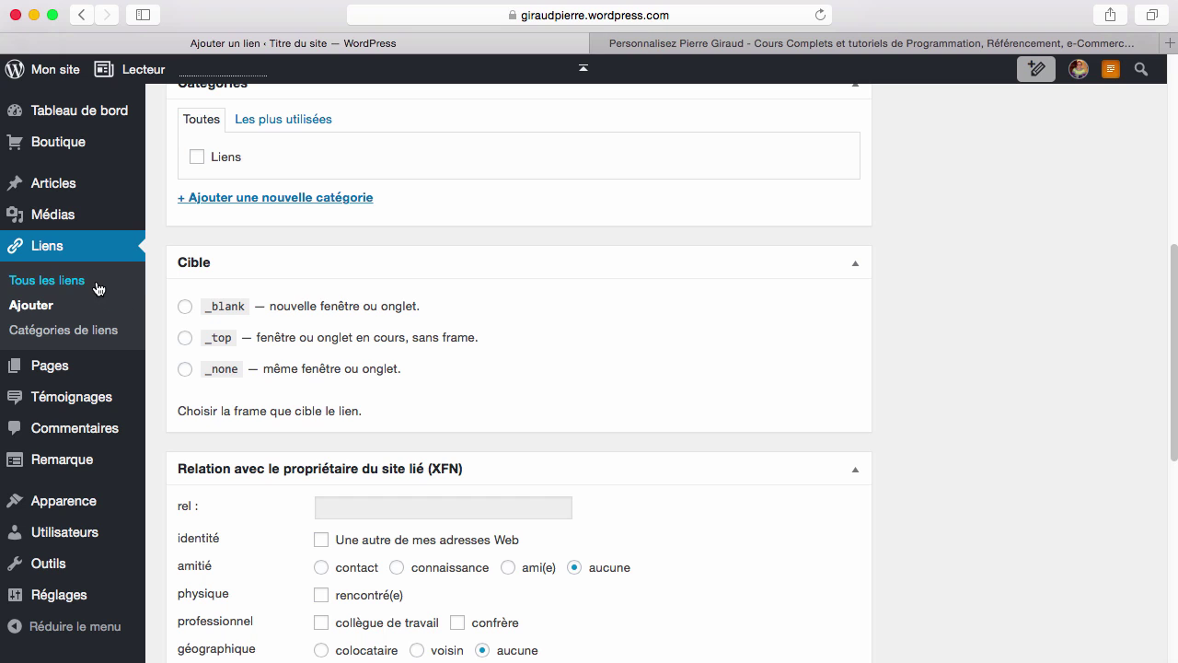
pyautogui.click(84, 255)
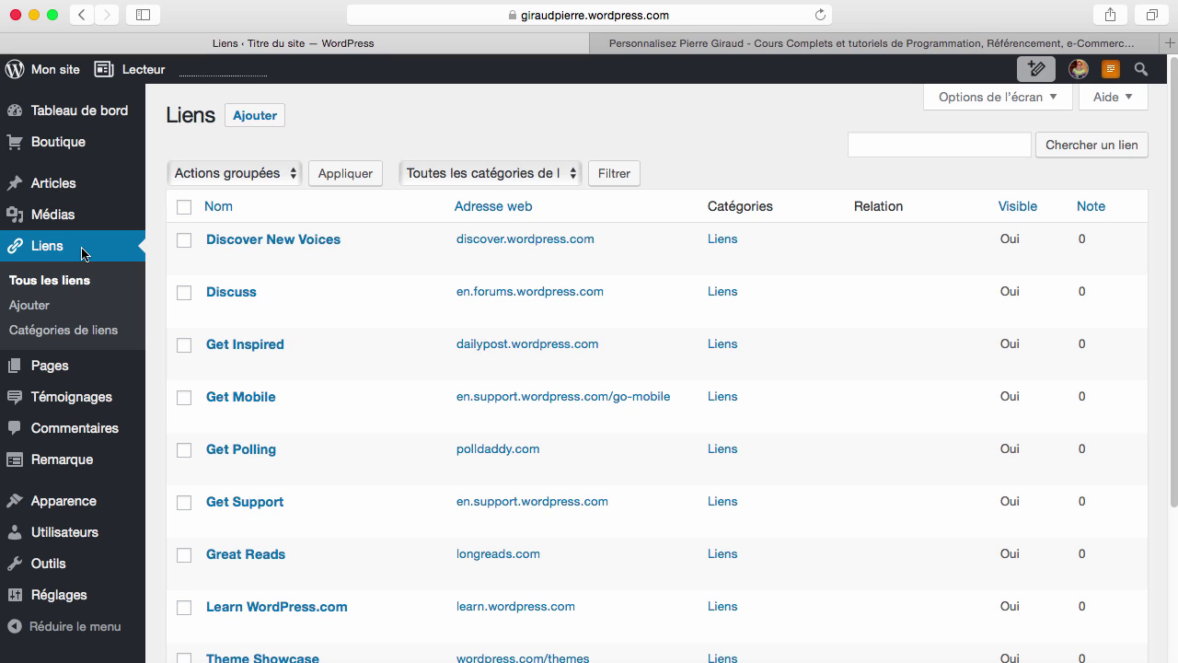
# Step: Start a new page from the pages section titled "fdvsf" with the content "vc,vxcv,xcv", and show it in text mode
pyautogui.click(77, 368)
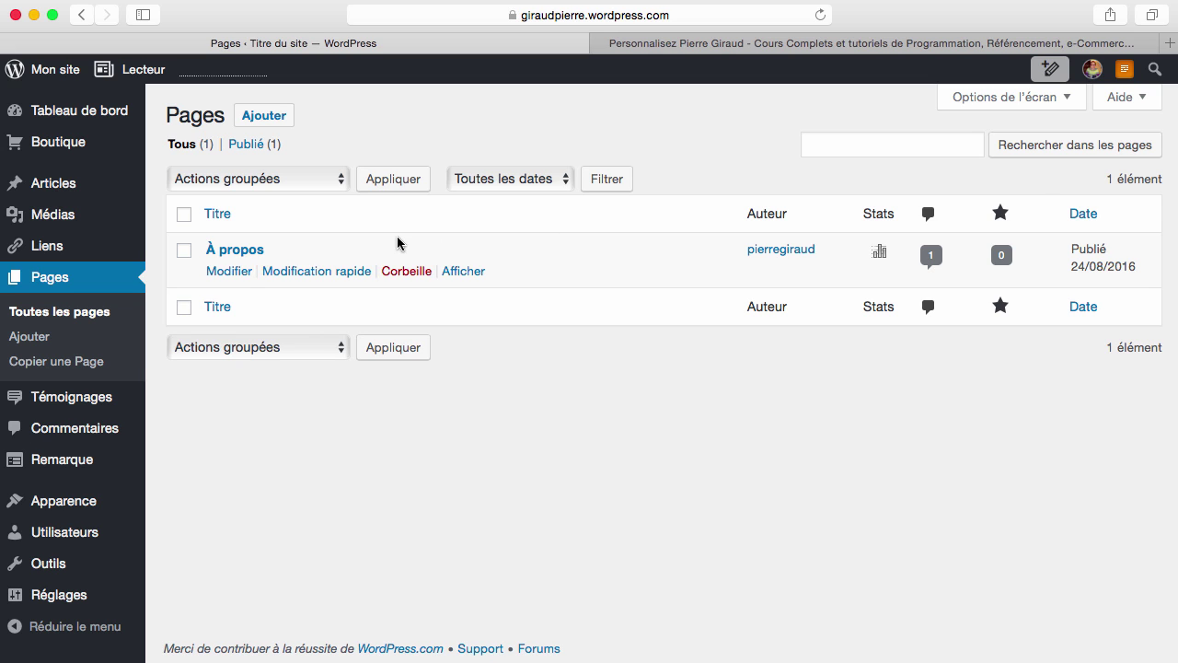
pyautogui.click(69, 339)
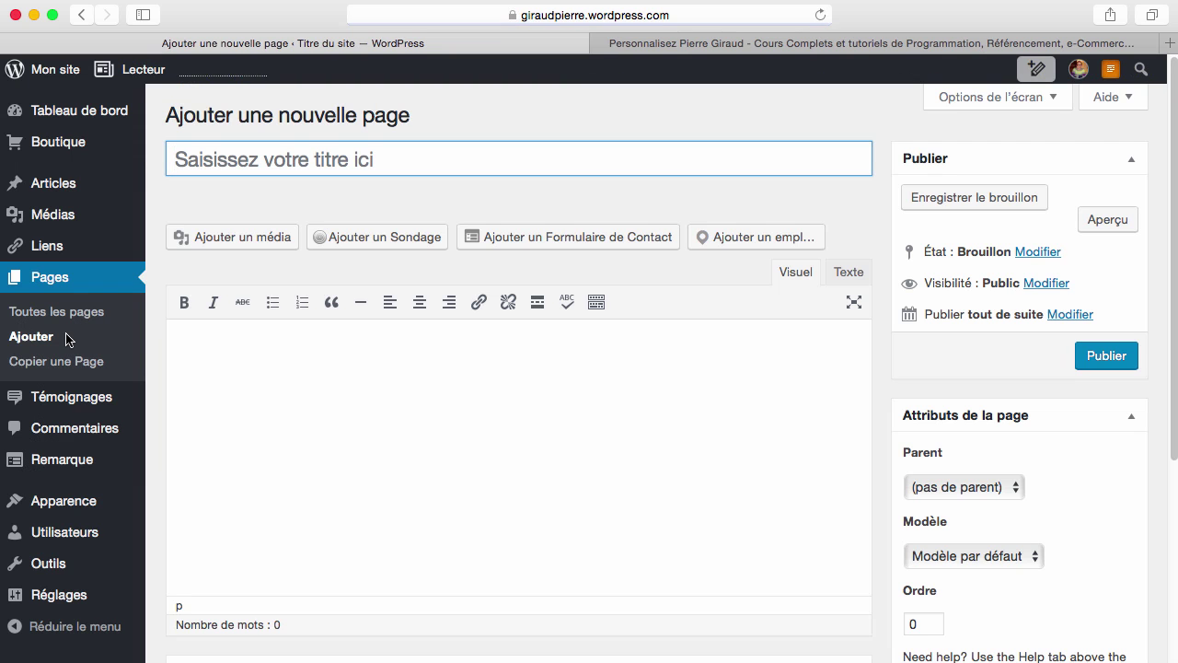
pyautogui.write('fdvsf')
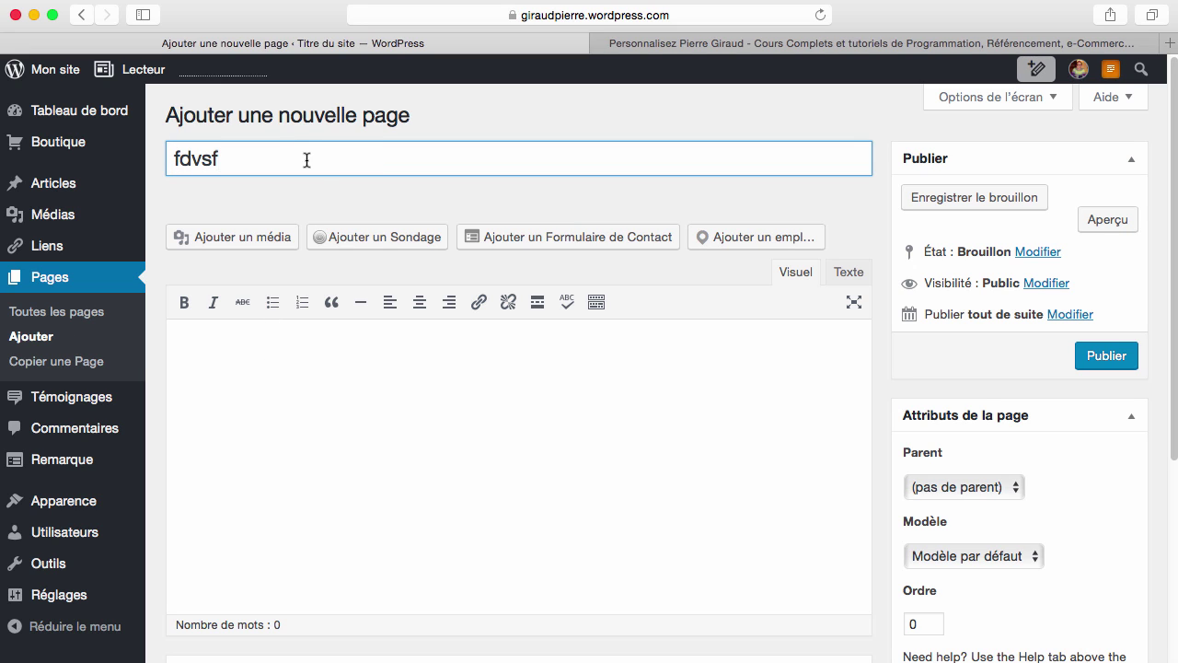
pyautogui.click(370, 348)
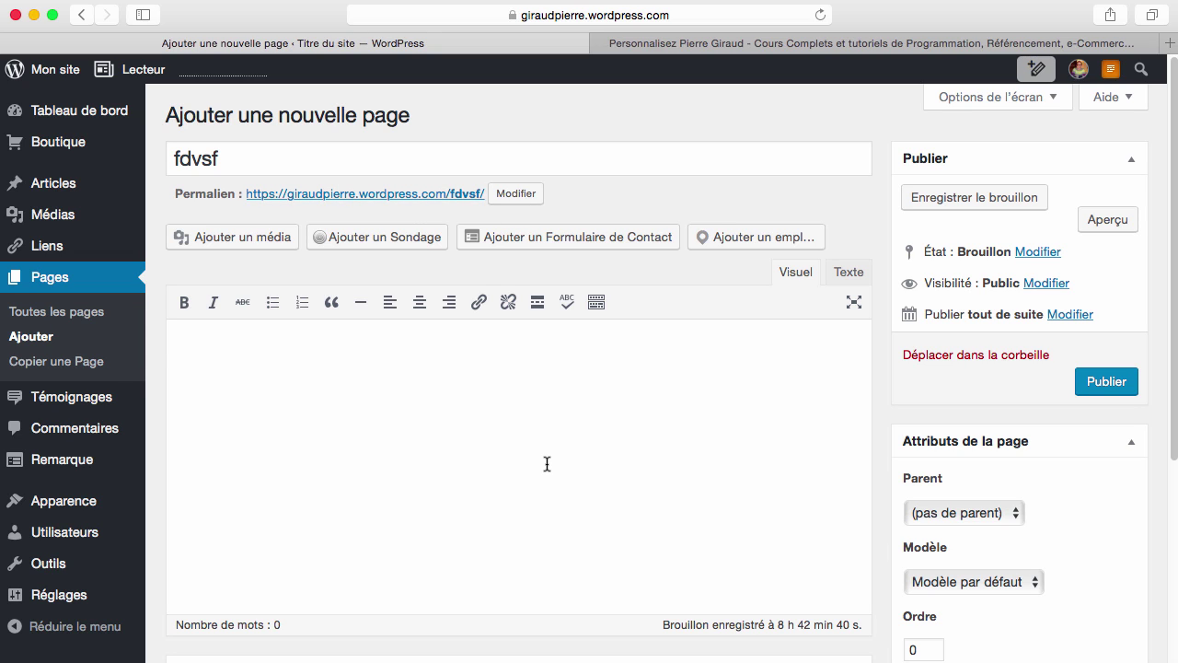
pyautogui.write('vc,vxcv,xcv')
pyautogui.click(845, 275)
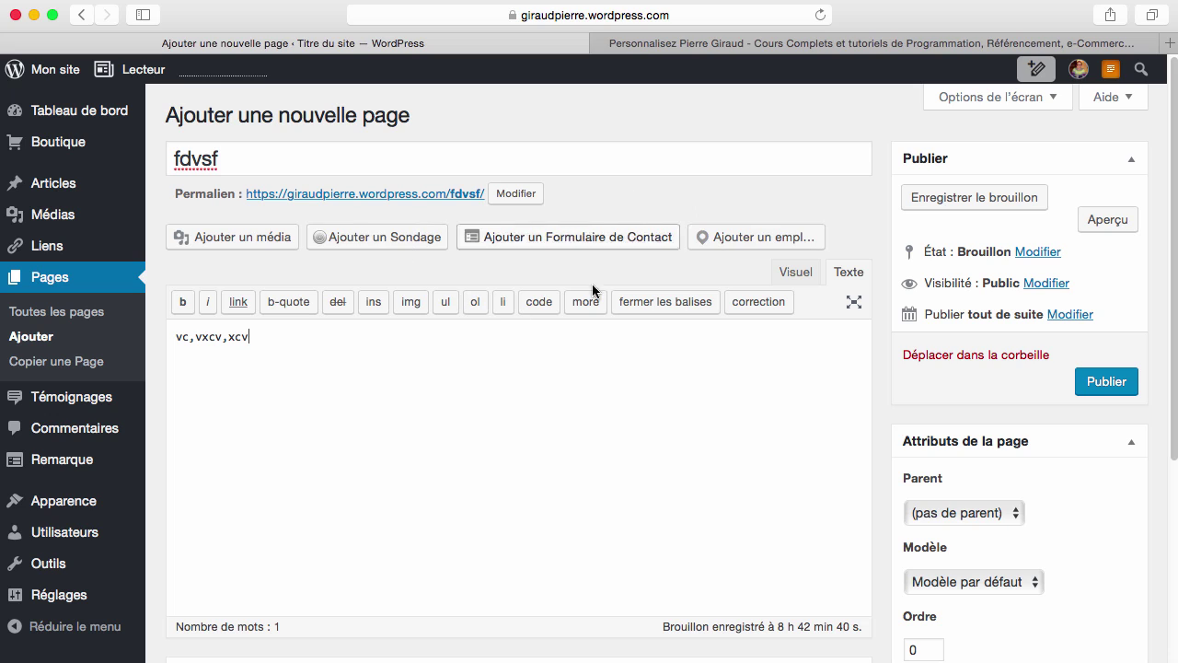
pyautogui.click(857, 307)
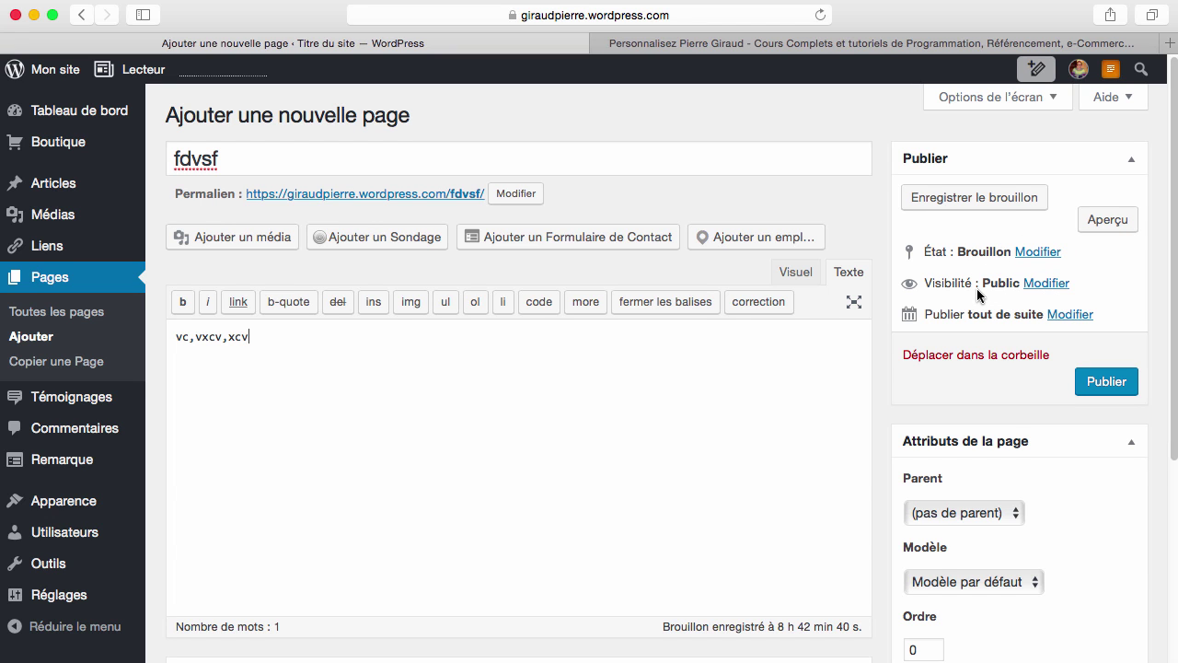
# Step: Examine the new page's publishing options and page attributes, including the list of available page templates
pyautogui.scroll(-3, 979, 295)
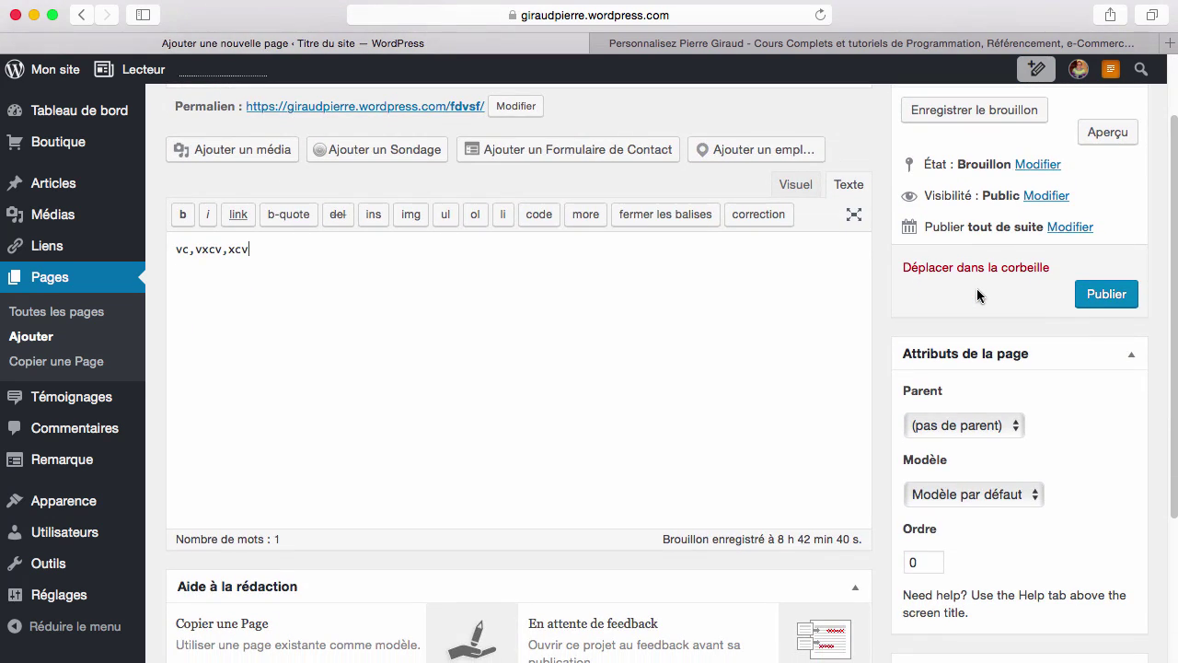
pyautogui.scroll(-5, 979, 295)
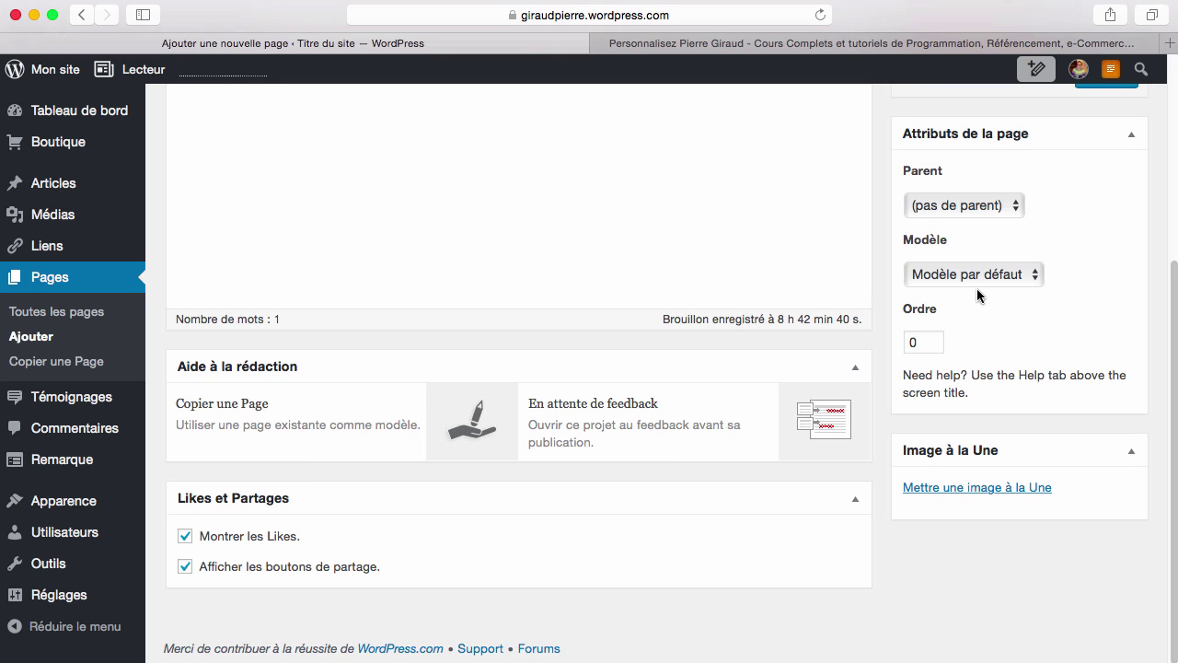
pyautogui.click(930, 276)
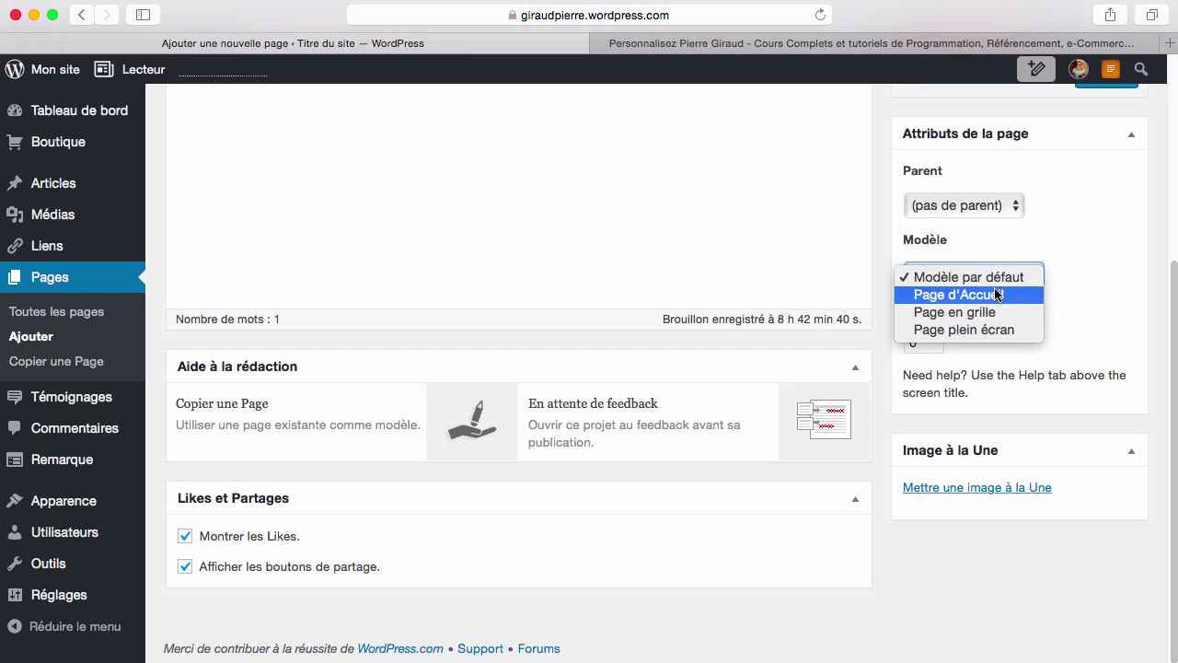
pyautogui.click(844, 215)
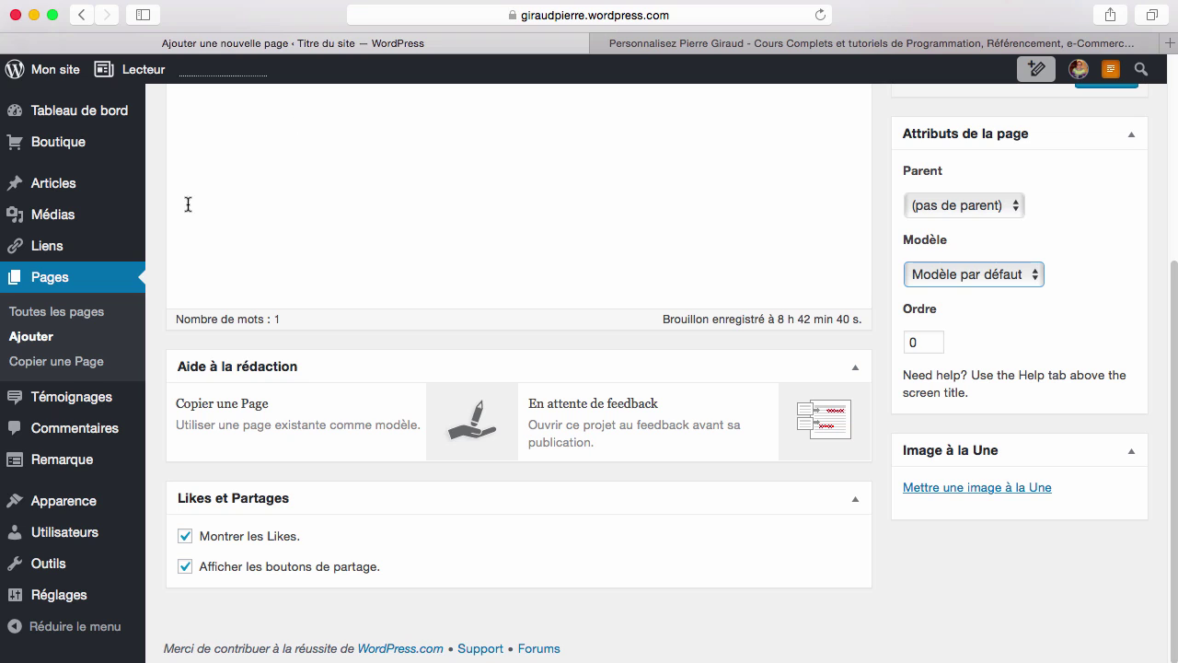
# Step: Open a new testimonial form from the testimonials list and copy the site's root address from the URL
pyautogui.click(96, 402)
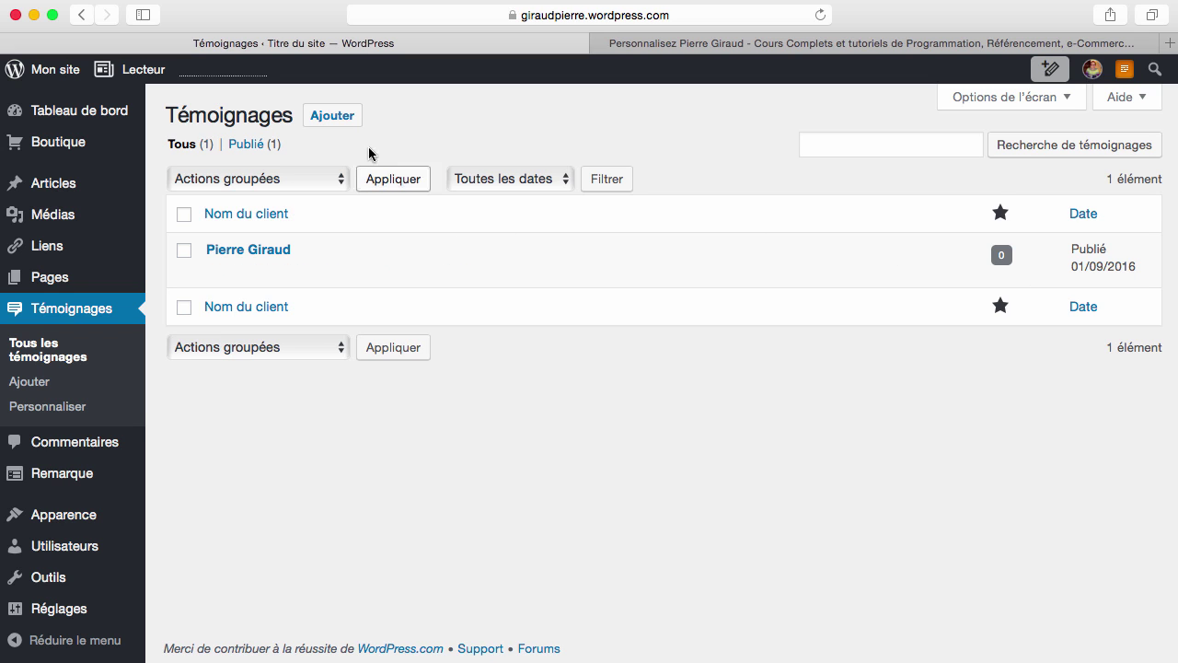
pyautogui.click(333, 116)
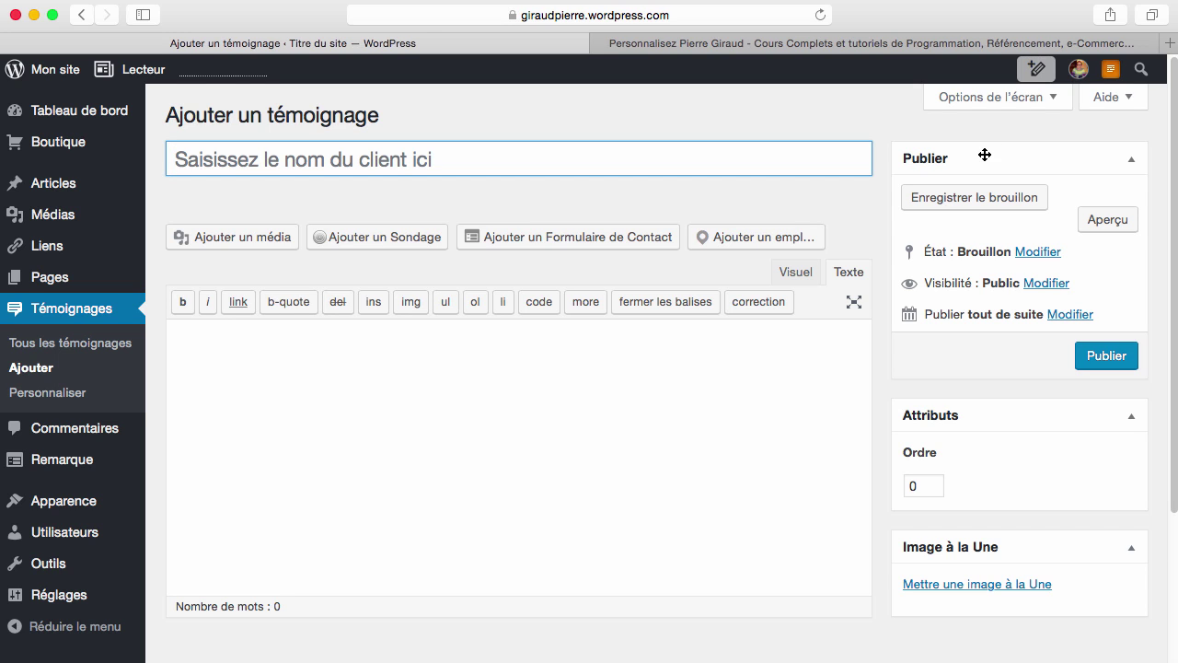
pyautogui.click(561, 16)
pyautogui.click(560, 16)
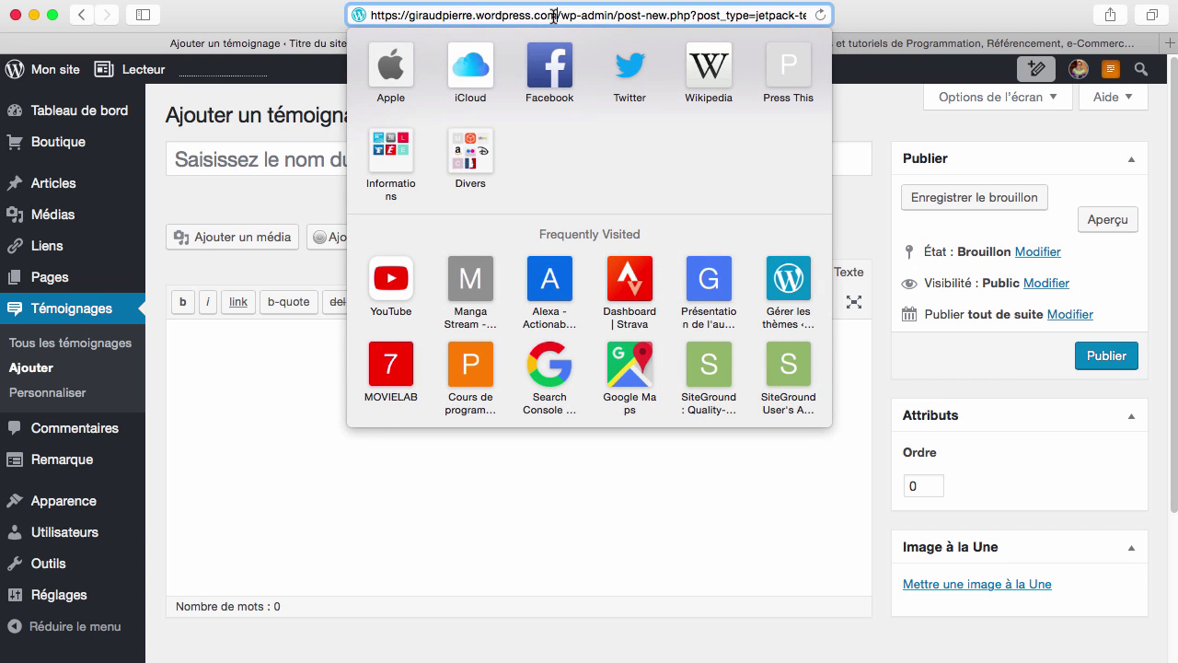
pyautogui.moveTo(557, 17); pyautogui.dragTo(359, 16)
pyautogui.press('super+c')
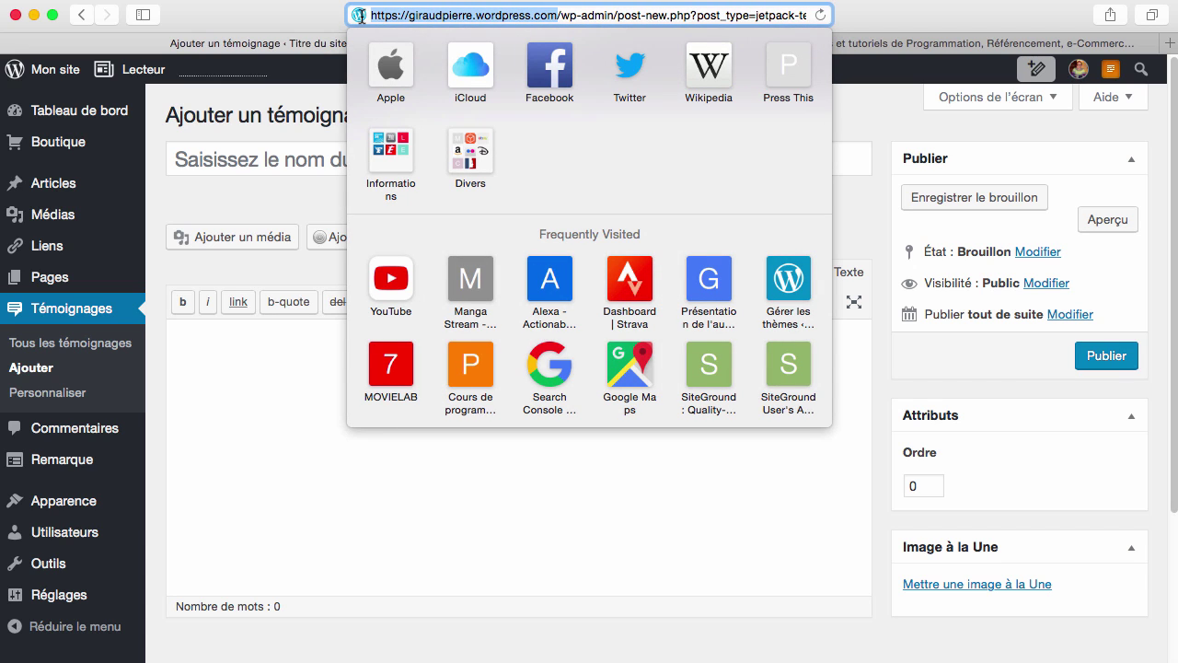
pyautogui.click(206, 157)
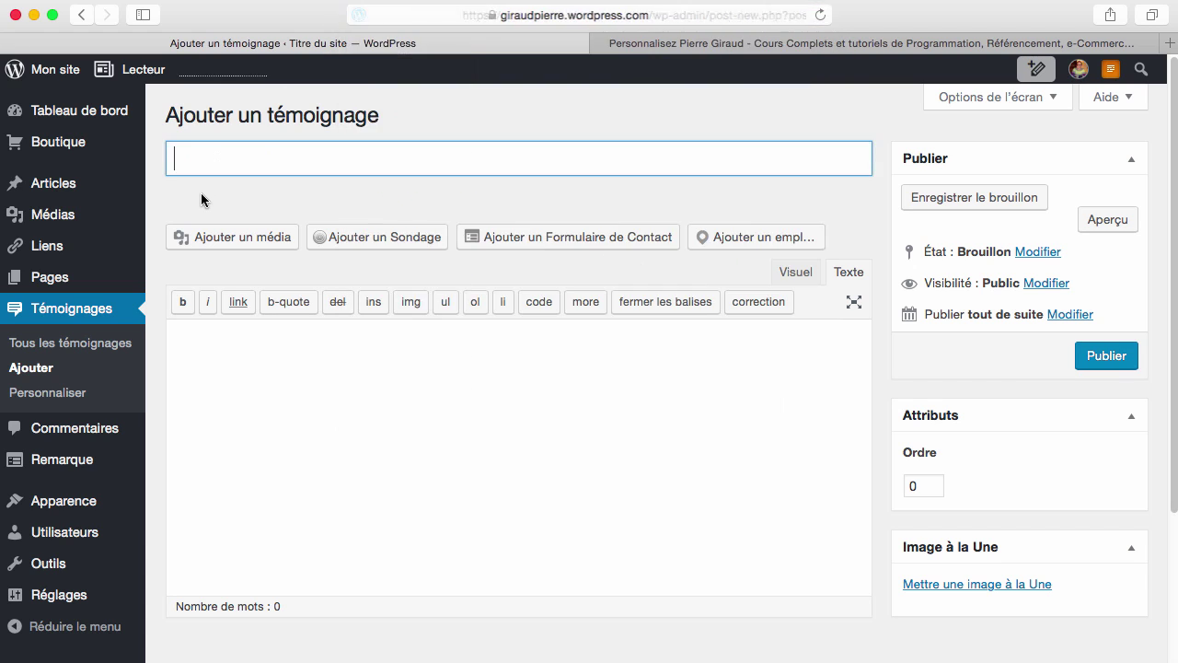
# Step: Open the site's /testimonial/ page in a new tab, view the published testimonial, and return to the new testimonial form
pyautogui.click(1167, 44)
pyautogui.press('super+v')
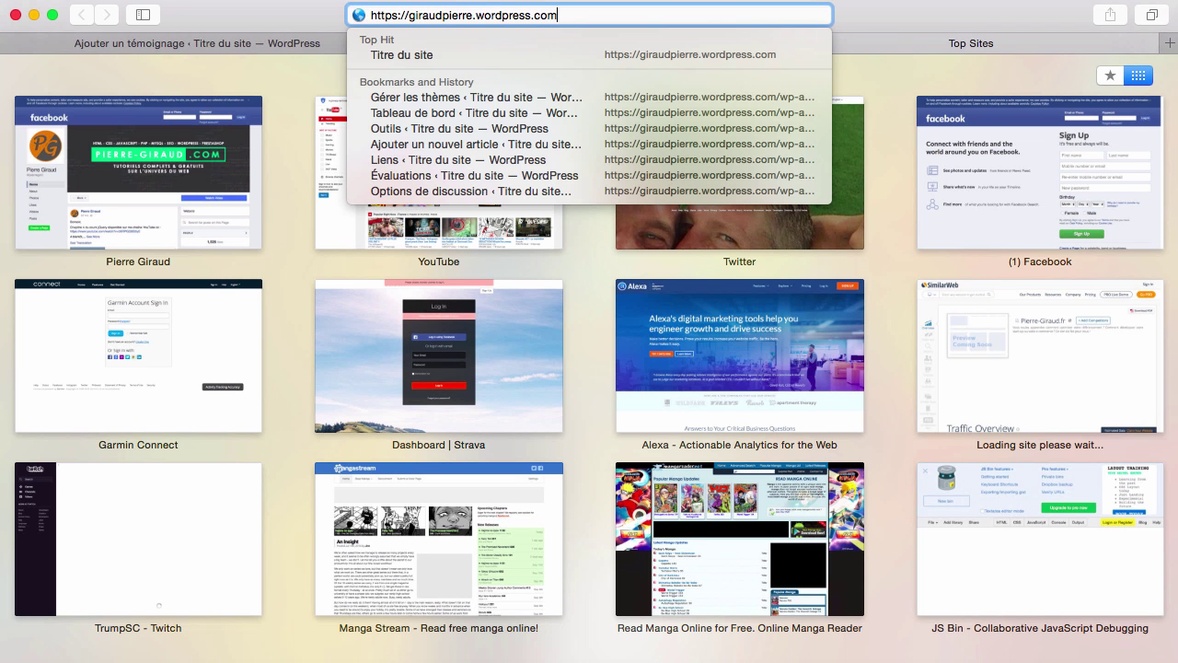
pyautogui.write('/testim')
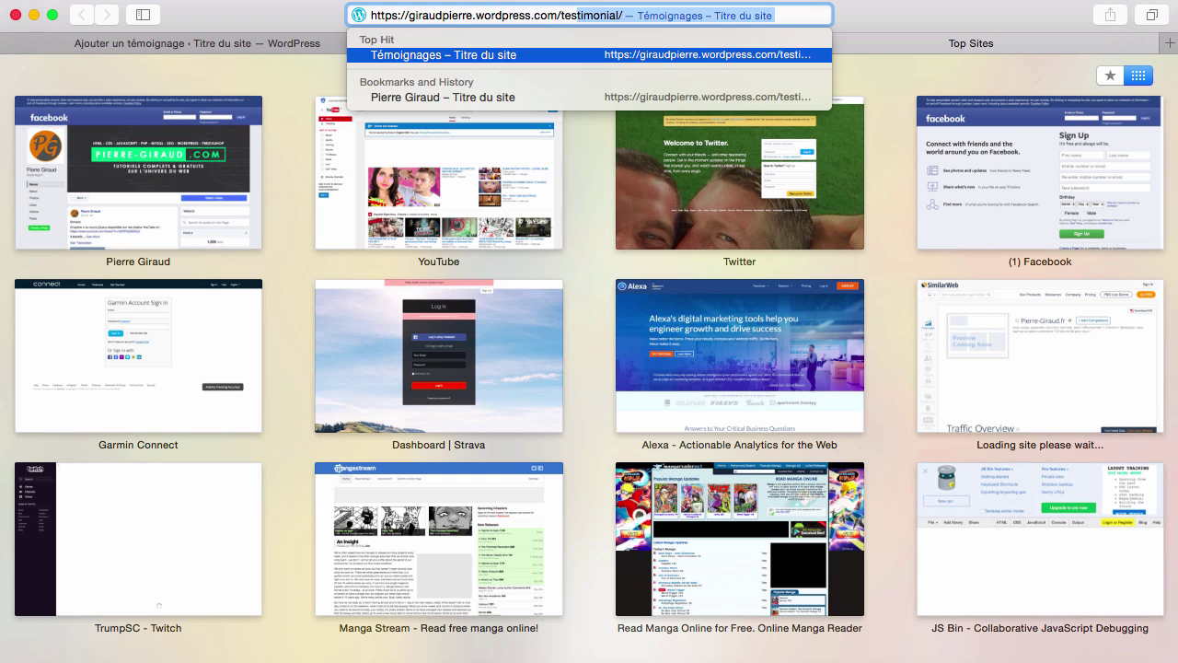
pyautogui.write('onial/')
pyautogui.press('Return')
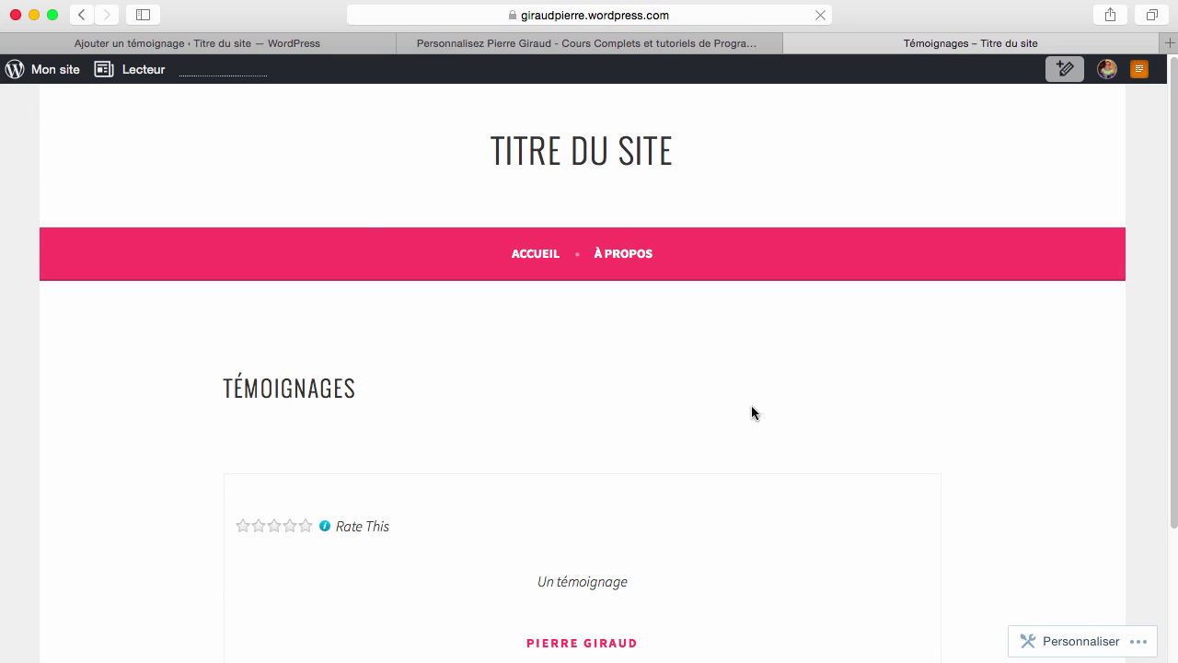
pyautogui.scroll(-4, 473, 533)
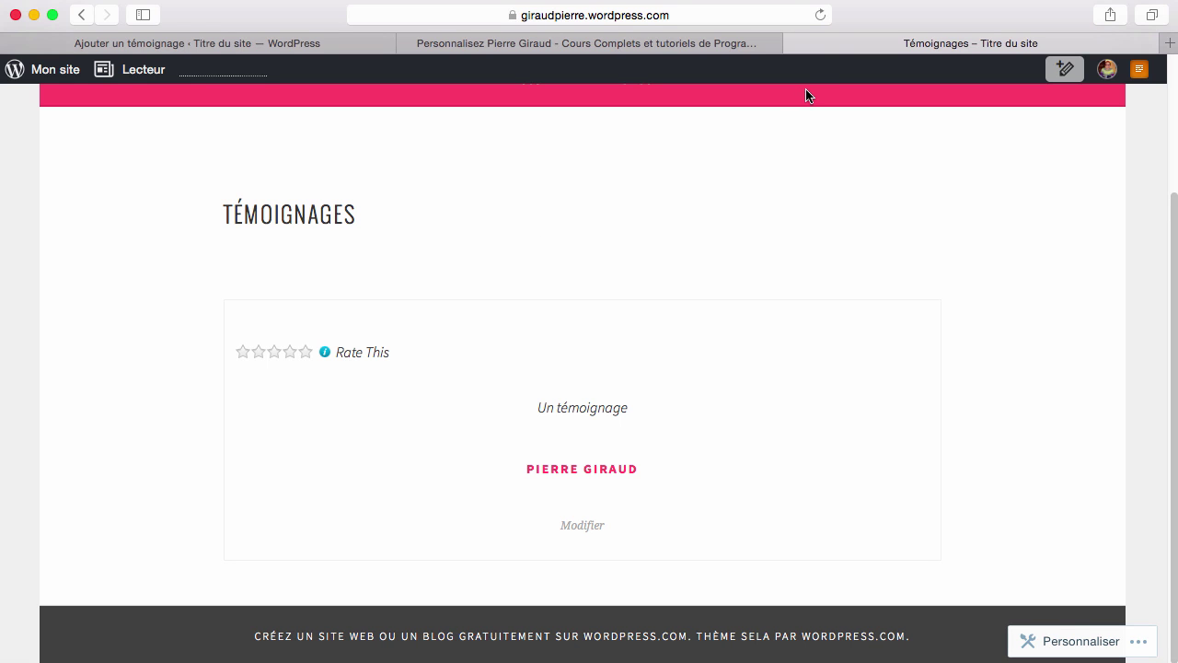
pyautogui.click(794, 43)
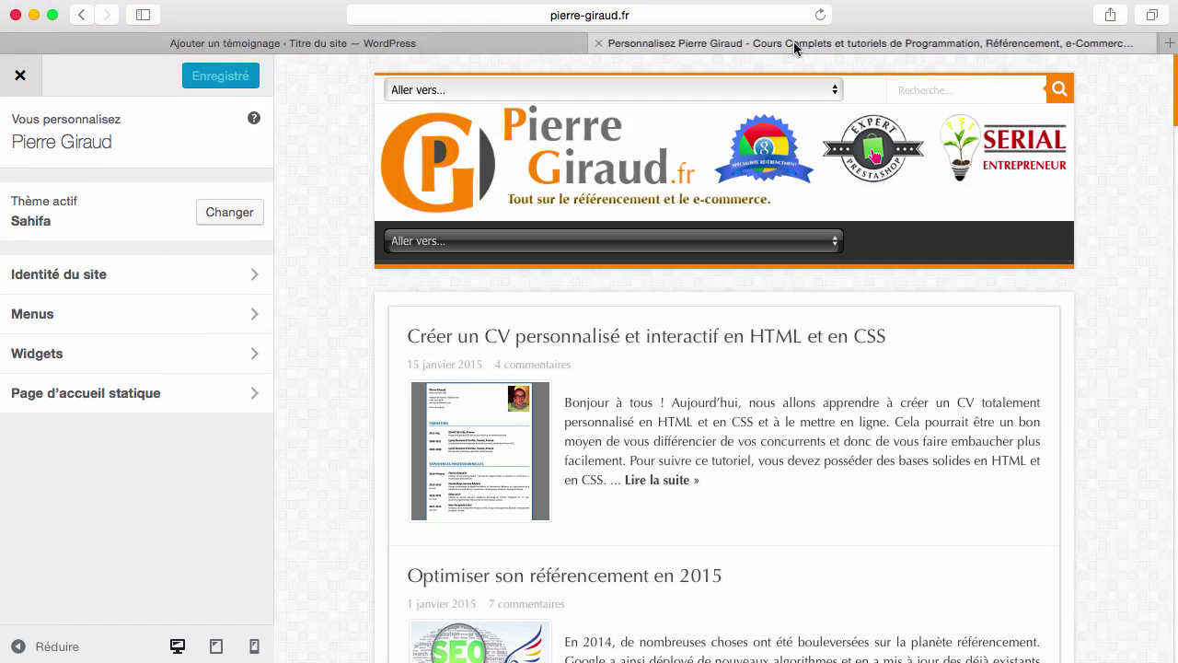
pyautogui.click(531, 43)
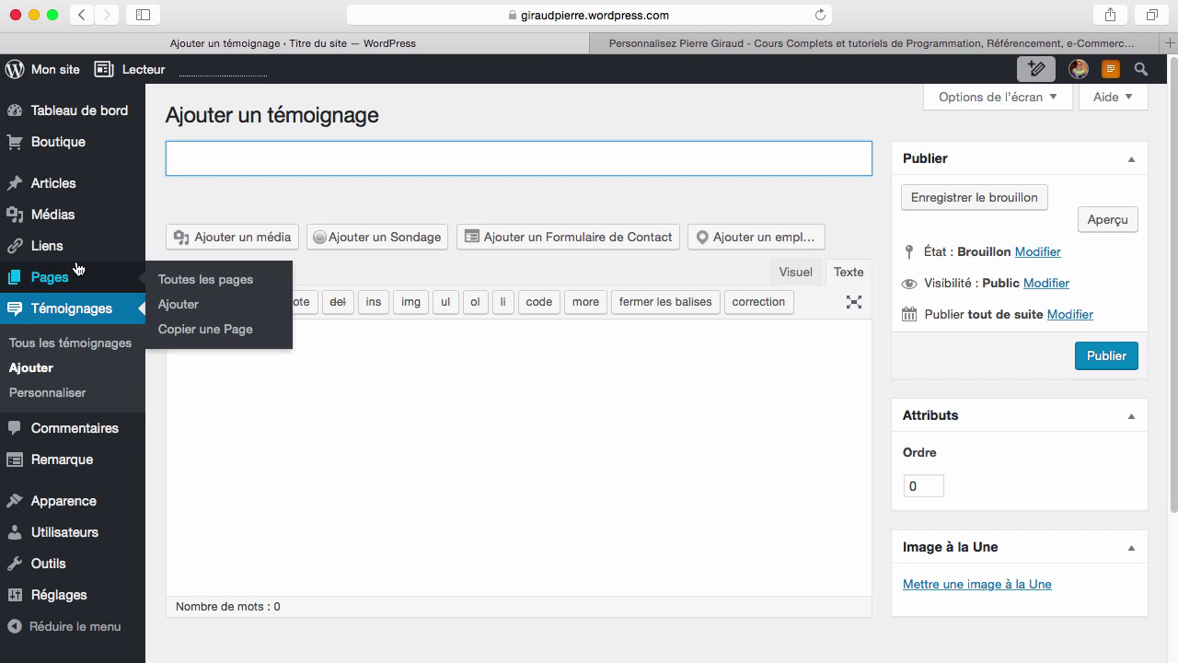
# Step: Open the comments list and view the bulk actions available for the selected test comment, leaving it deselected
pyautogui.click(67, 433)
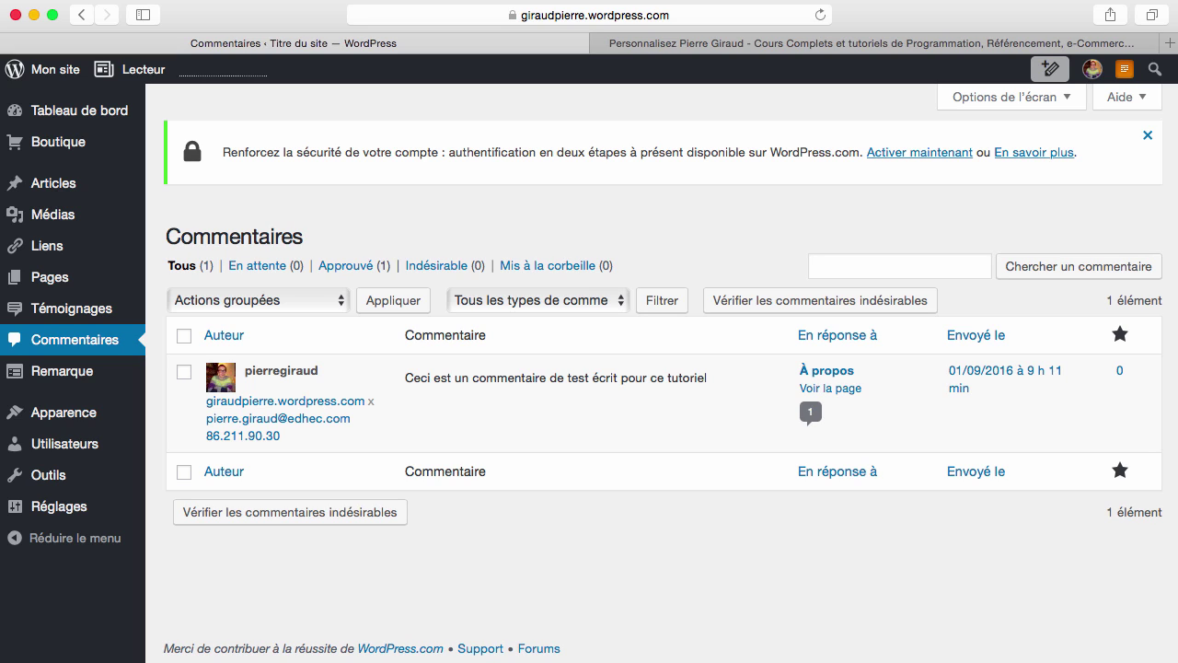
pyautogui.moveTo(377, 406)
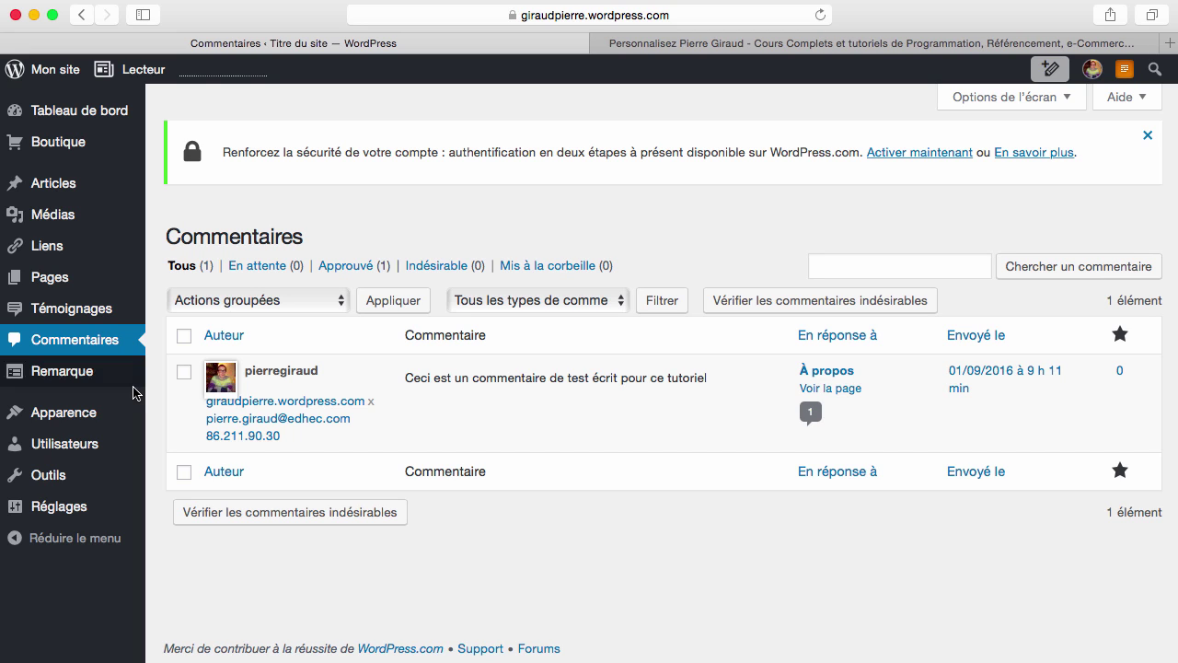
pyautogui.click(184, 372)
pyautogui.click(267, 300)
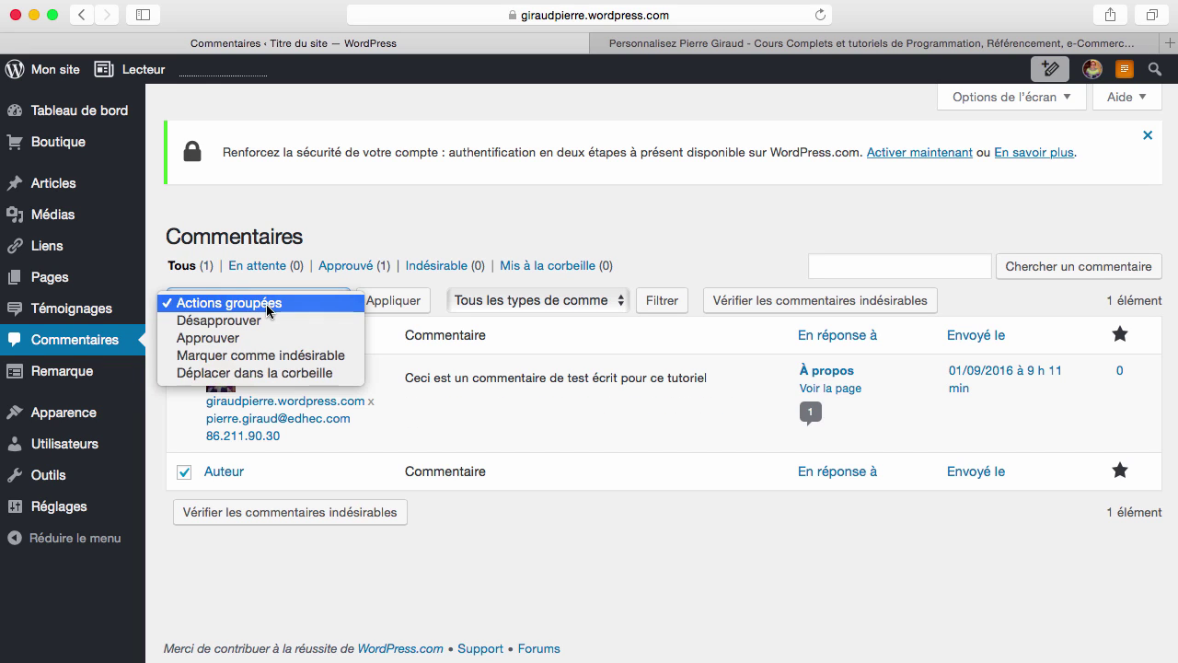
pyautogui.click(757, 208)
pyautogui.click(184, 373)
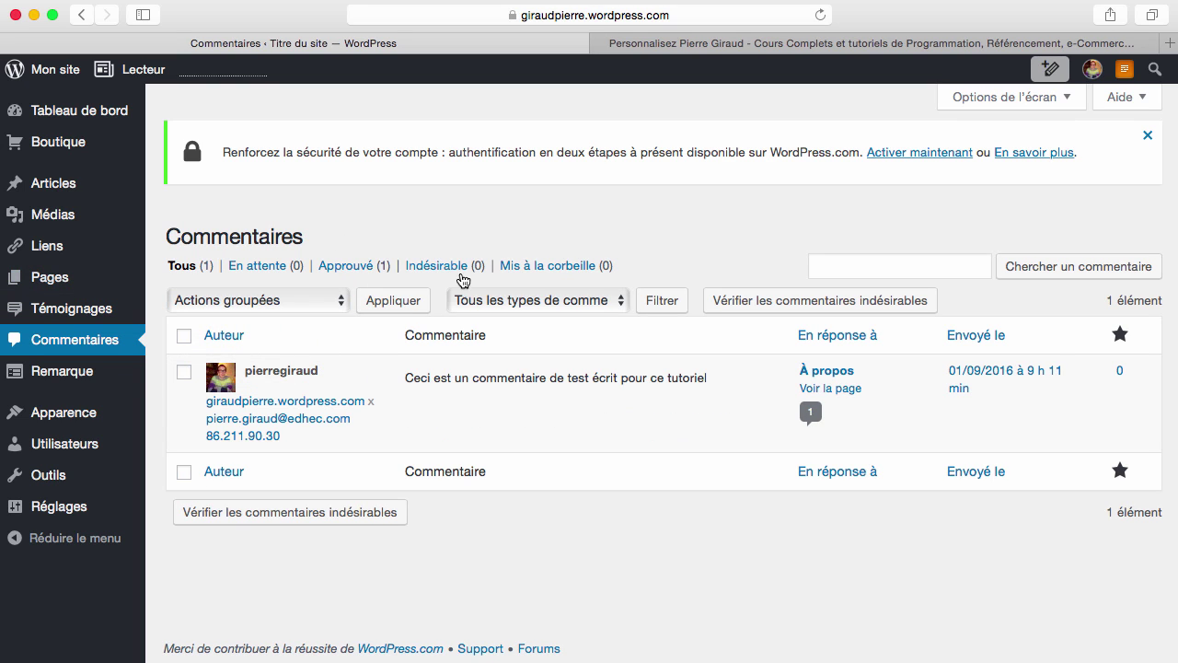
# Step: Search the comments for "tutoriel", open the matching comment's inline editor, and highlight the searched word
pyautogui.click(924, 262)
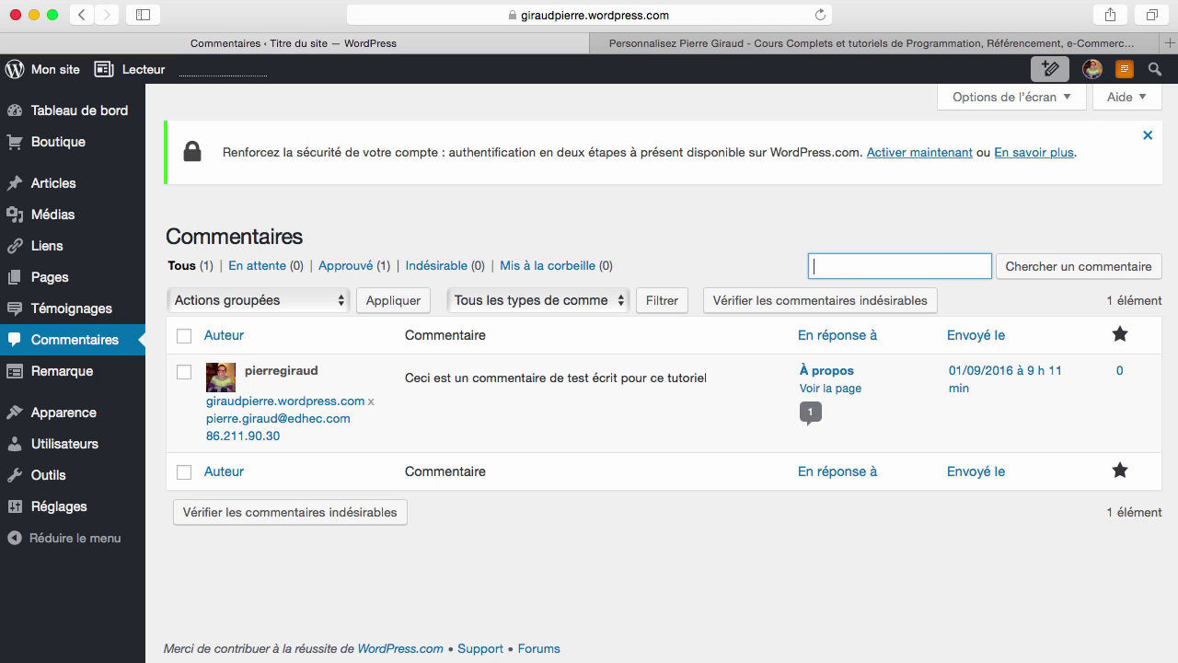
pyautogui.write('tutoriel')
pyautogui.click(1036, 267)
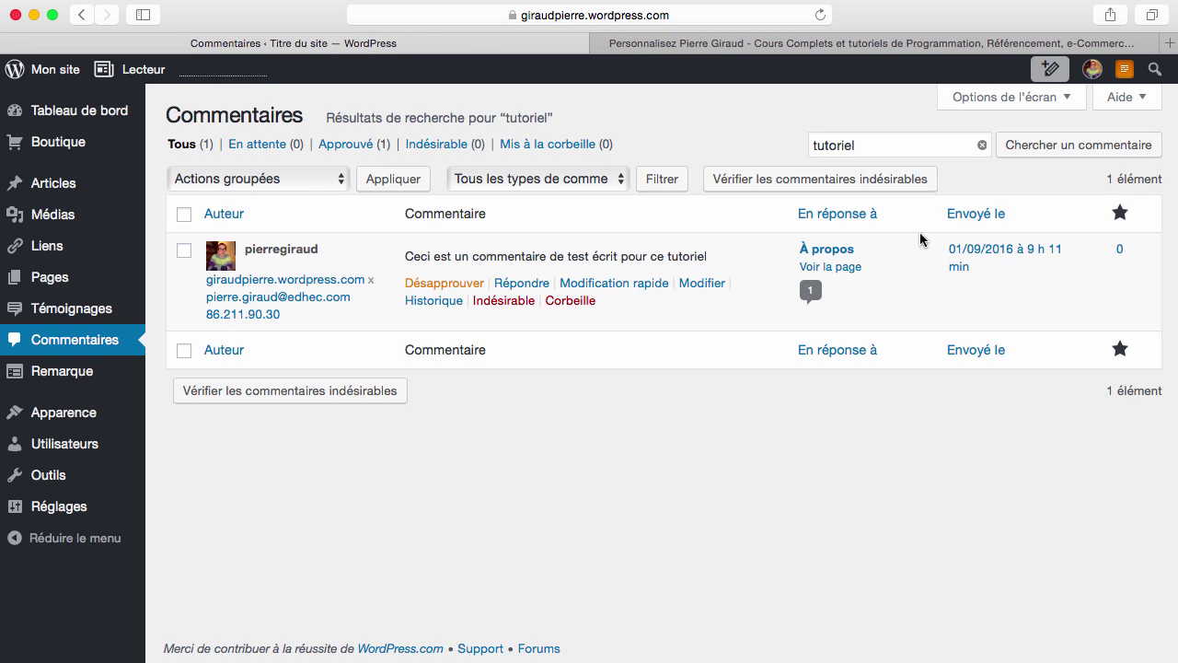
pyautogui.doubleClick(690, 255)
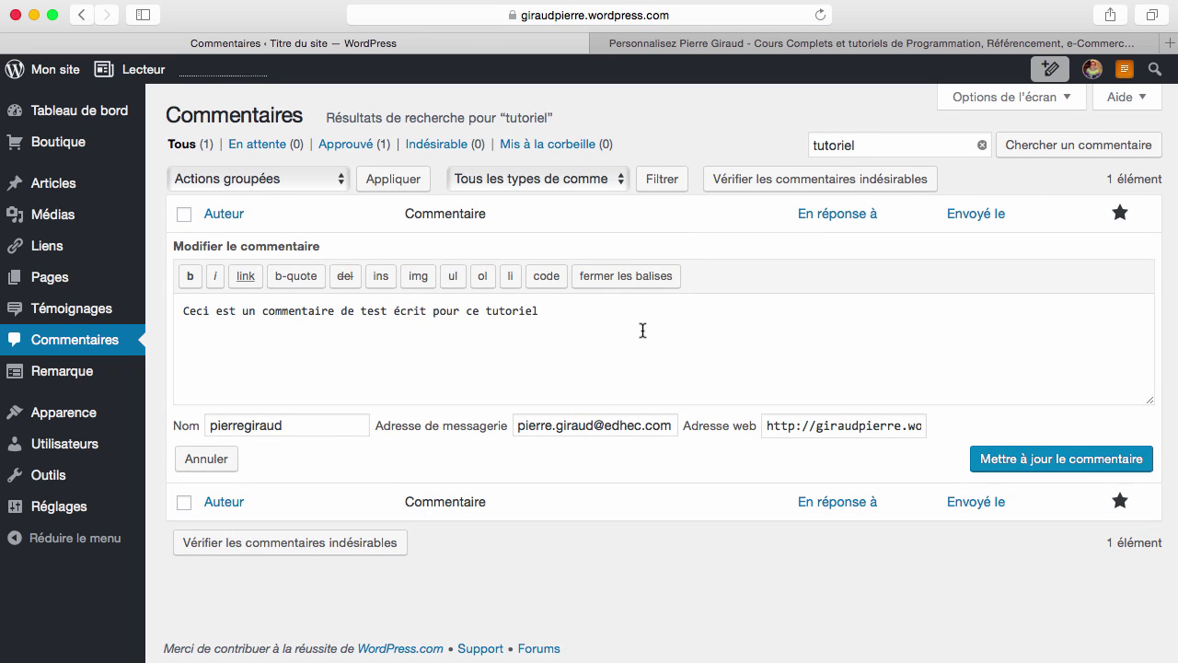
pyautogui.doubleClick(502, 310)
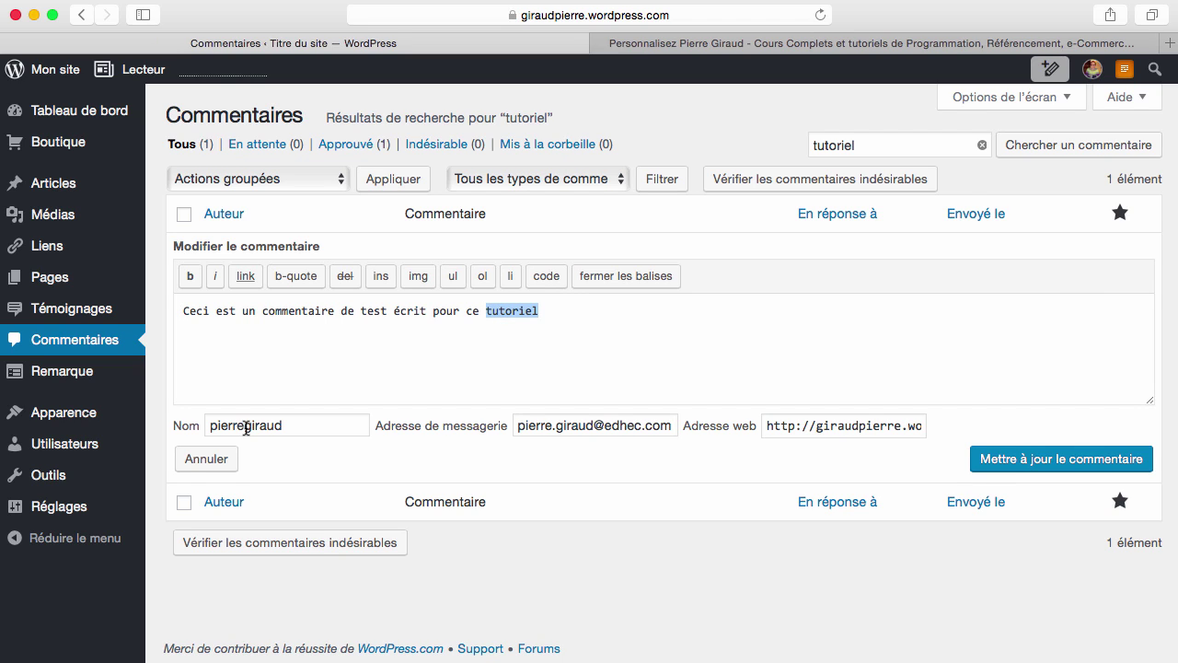
# Step: Open the polls list and examine the new poll form's answers, style, repeat voting and comment settings
pyautogui.click(112, 373)
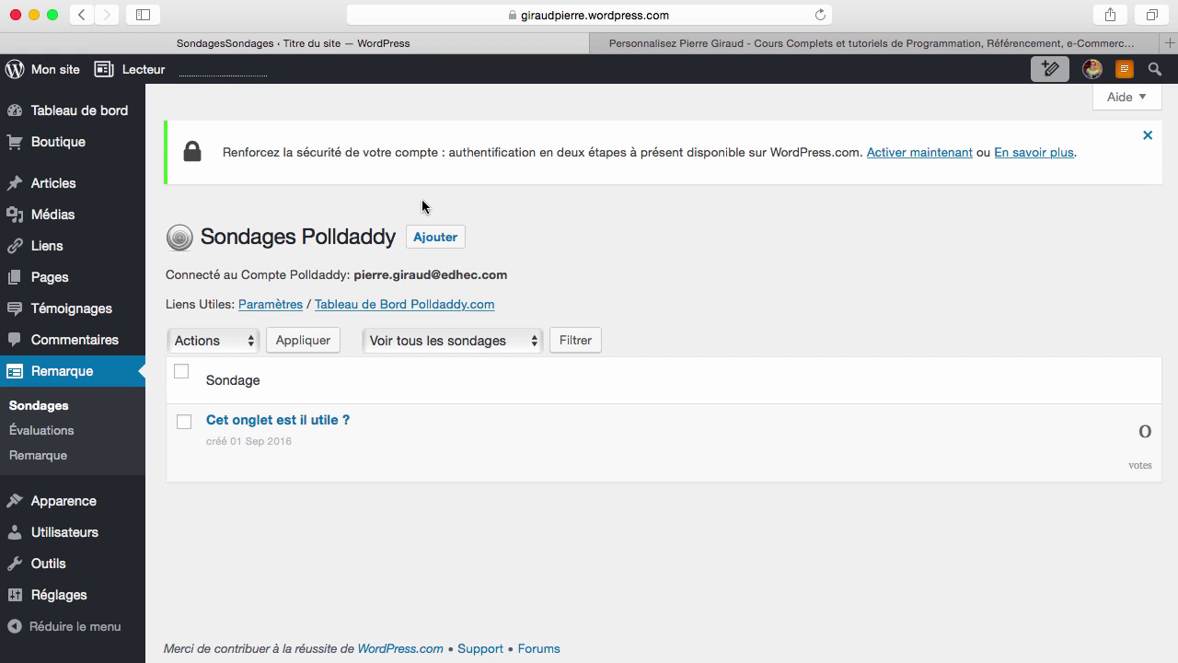
pyautogui.click(439, 239)
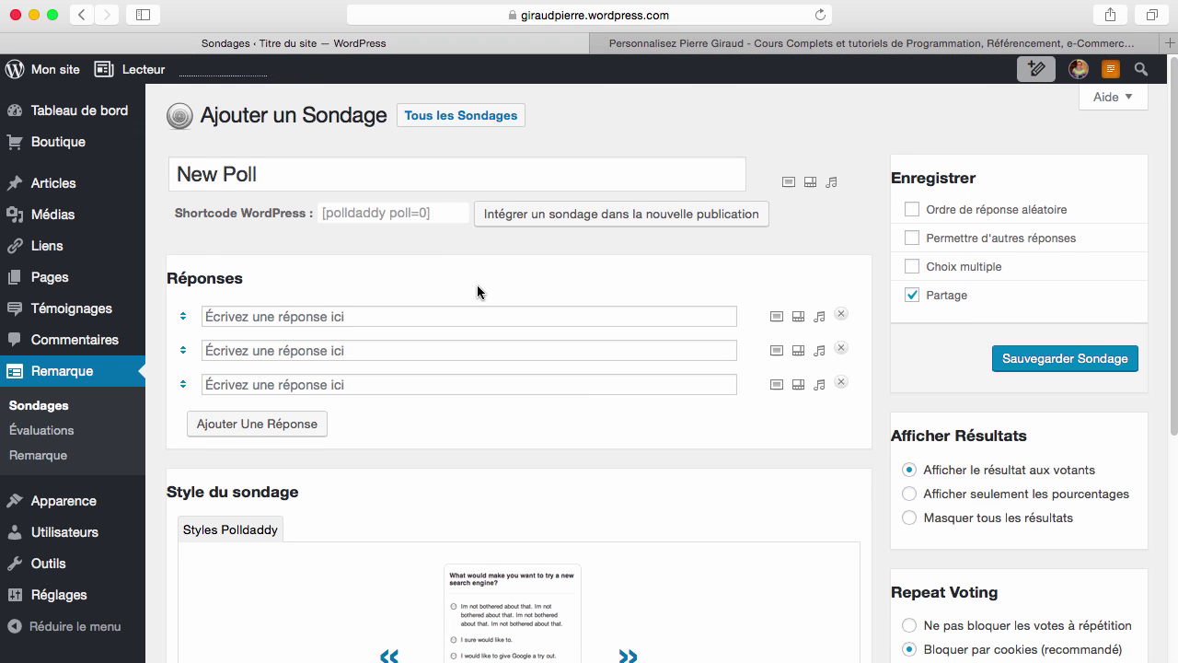
pyautogui.scroll(-2, 477, 285)
pyautogui.scroll(-6, 336, 388)
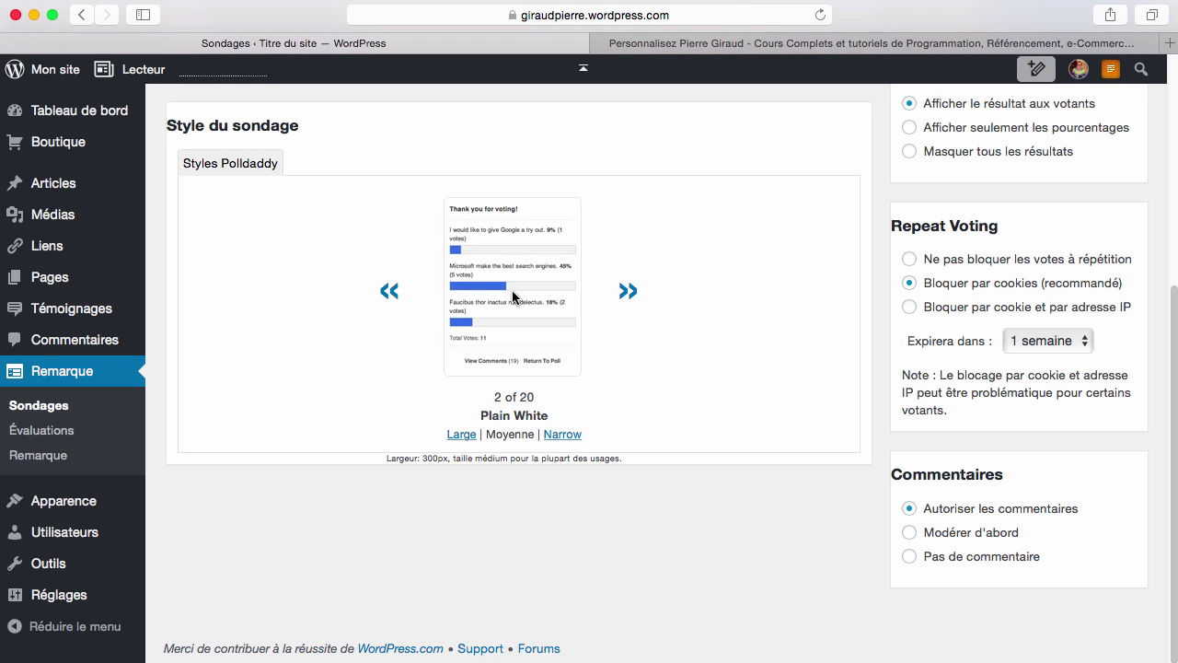
# Step: Open a new article to view the editor's option for adding a poll
pyautogui.moveTo(65, 191)
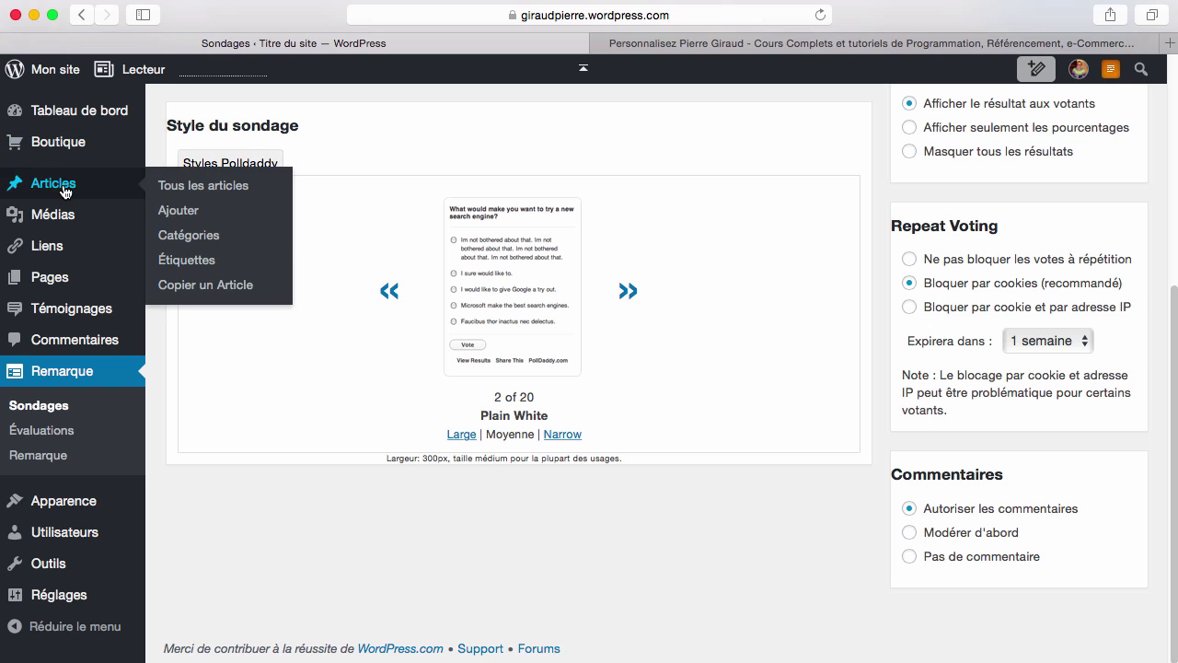
pyautogui.click(191, 212)
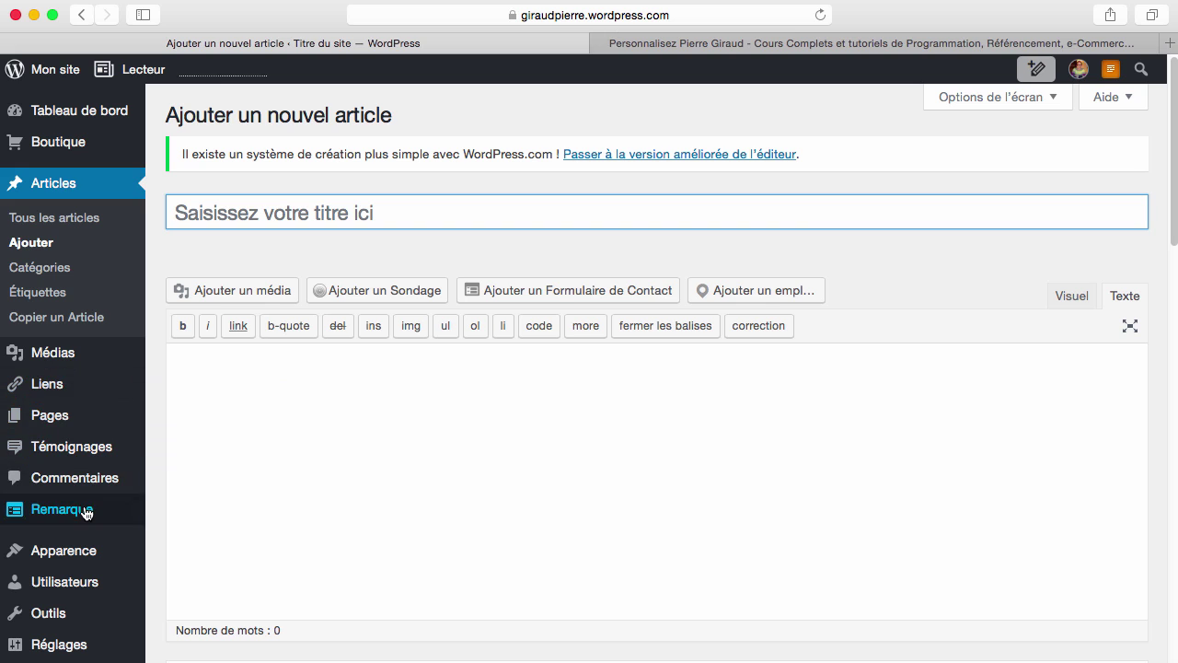
# Step: View the ratings results page and the site settings for displaying ratings on articles
pyautogui.moveTo(85, 512)
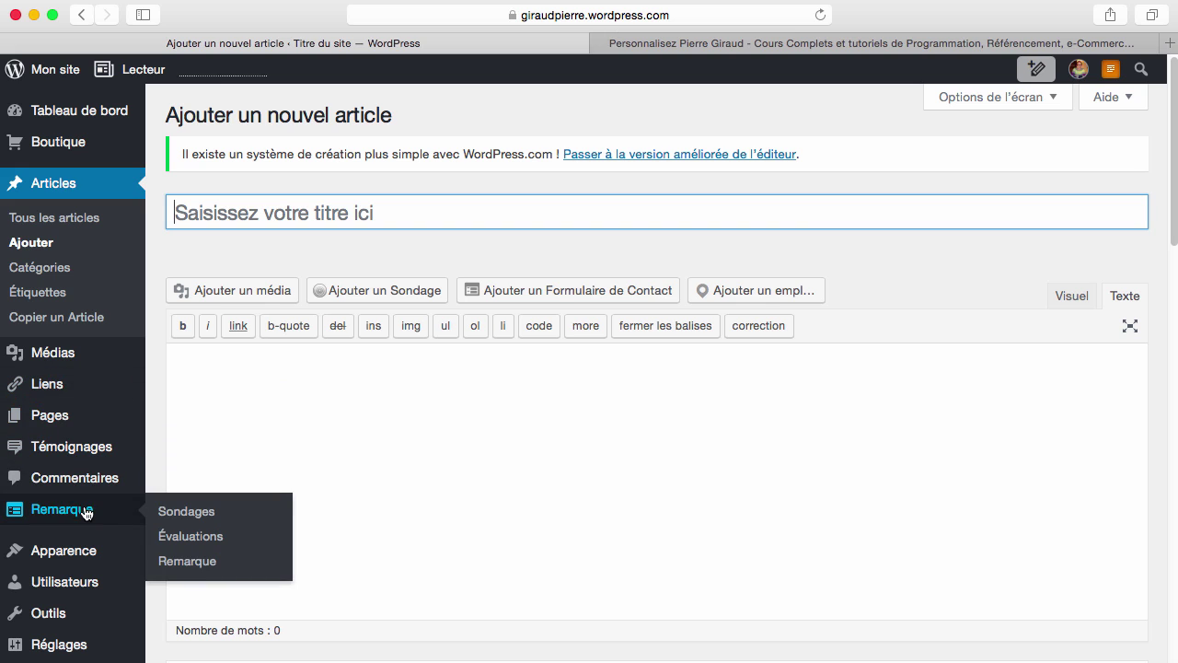
pyautogui.click(199, 538)
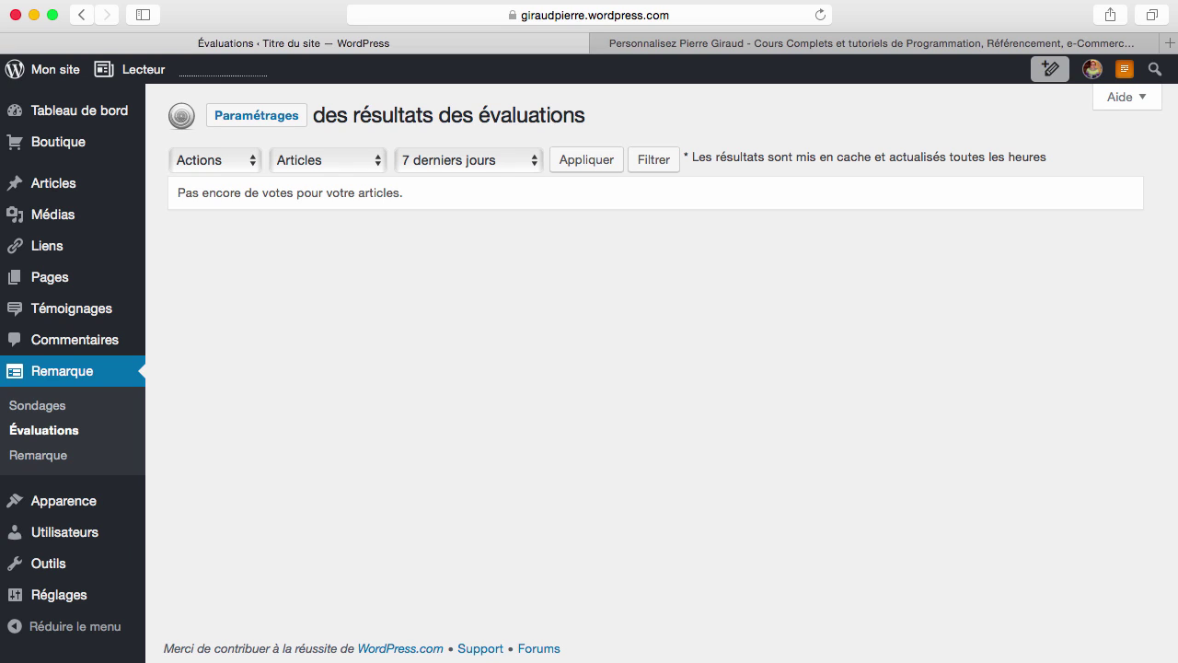
pyautogui.moveTo(93, 505)
pyautogui.moveTo(93, 600)
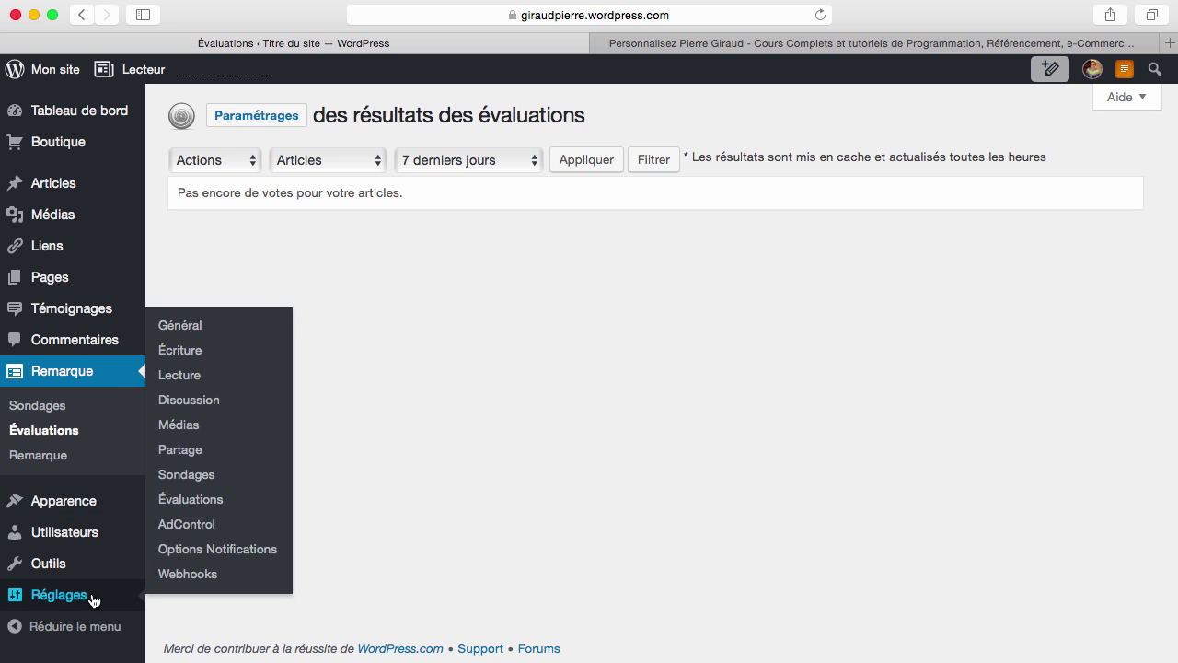
pyautogui.click(215, 501)
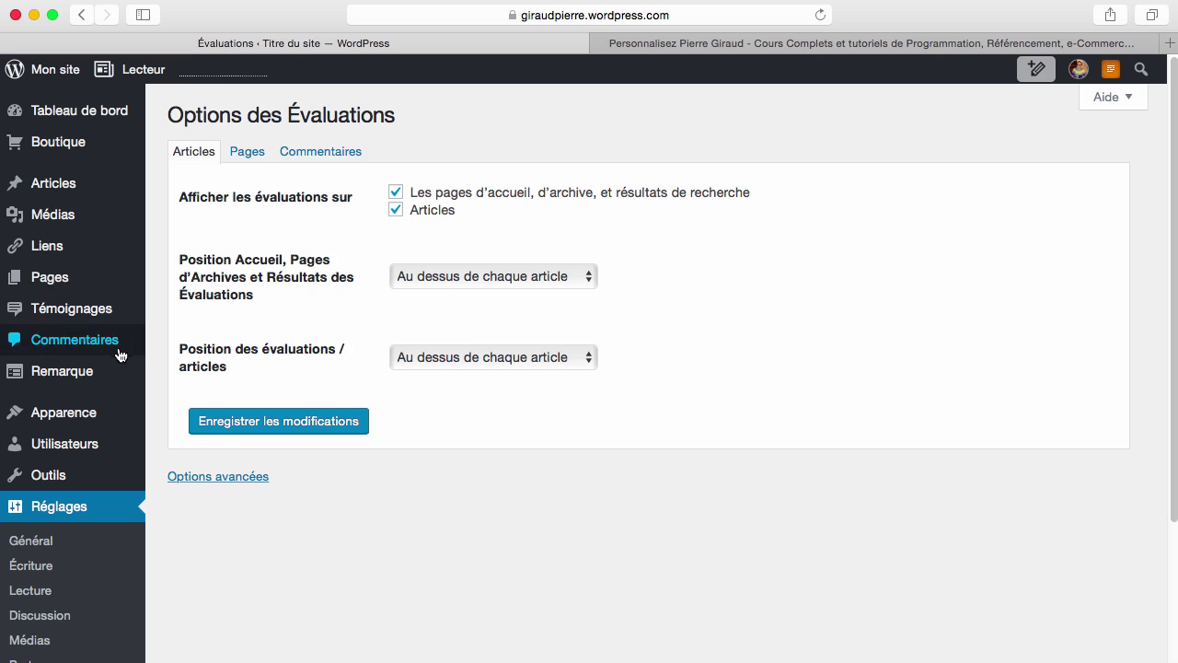
# Step: View the appearance options, then open the users list and the form for inviting new users to the blog
pyautogui.moveTo(103, 423)
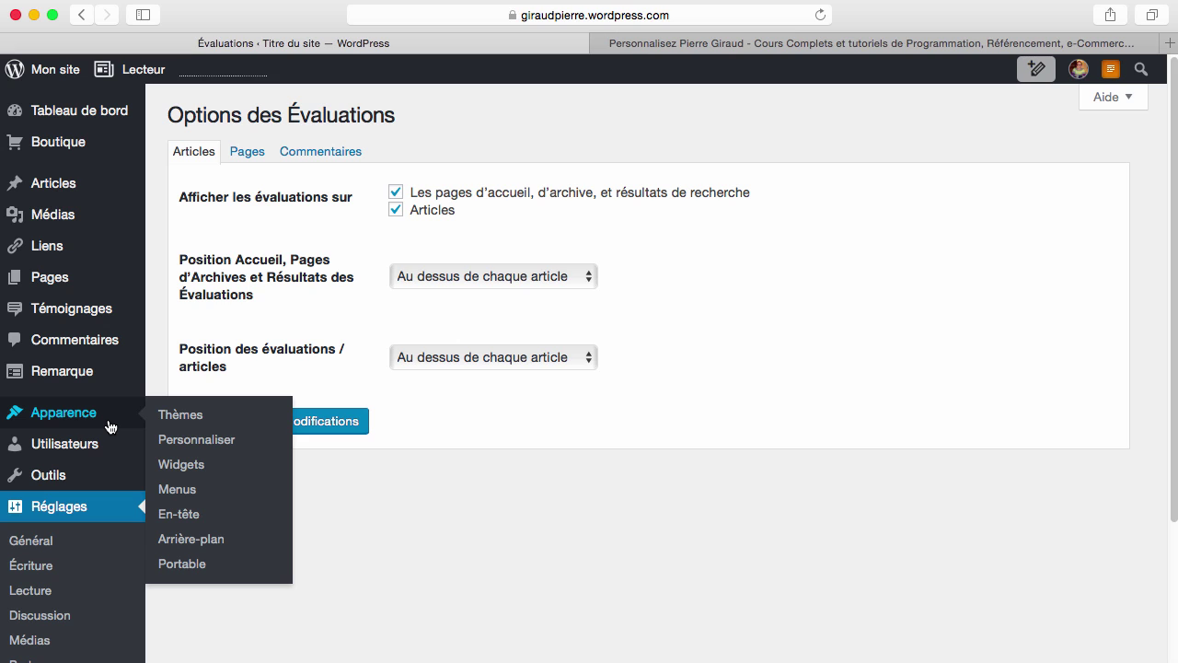
pyautogui.click(101, 448)
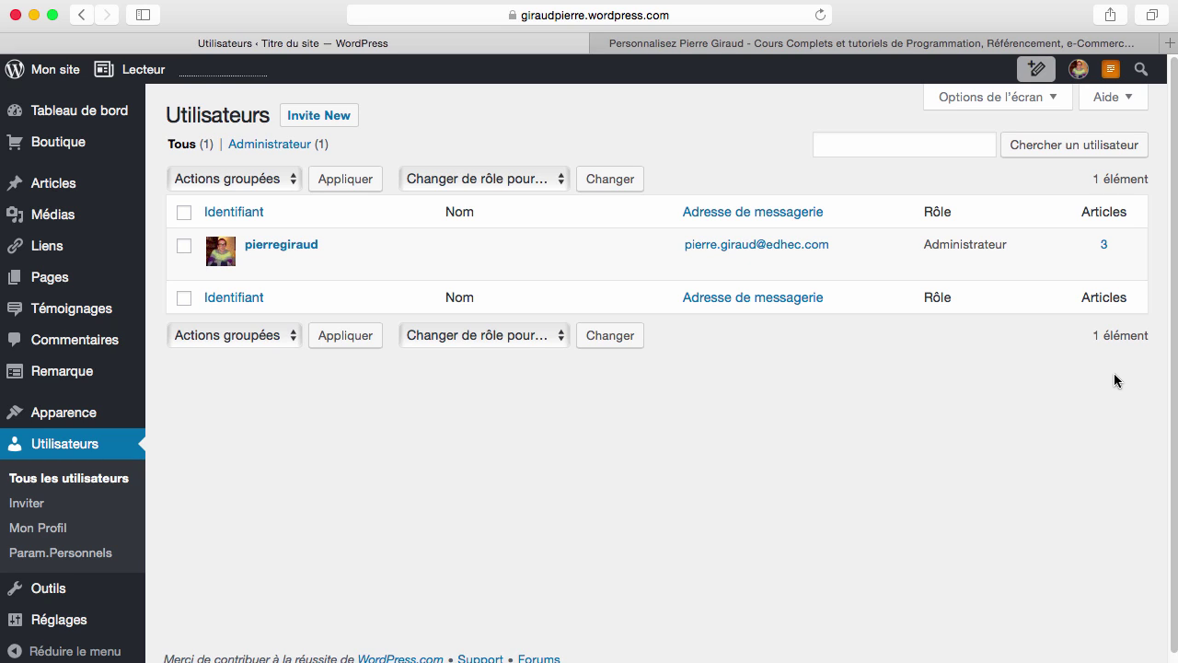
pyautogui.click(310, 115)
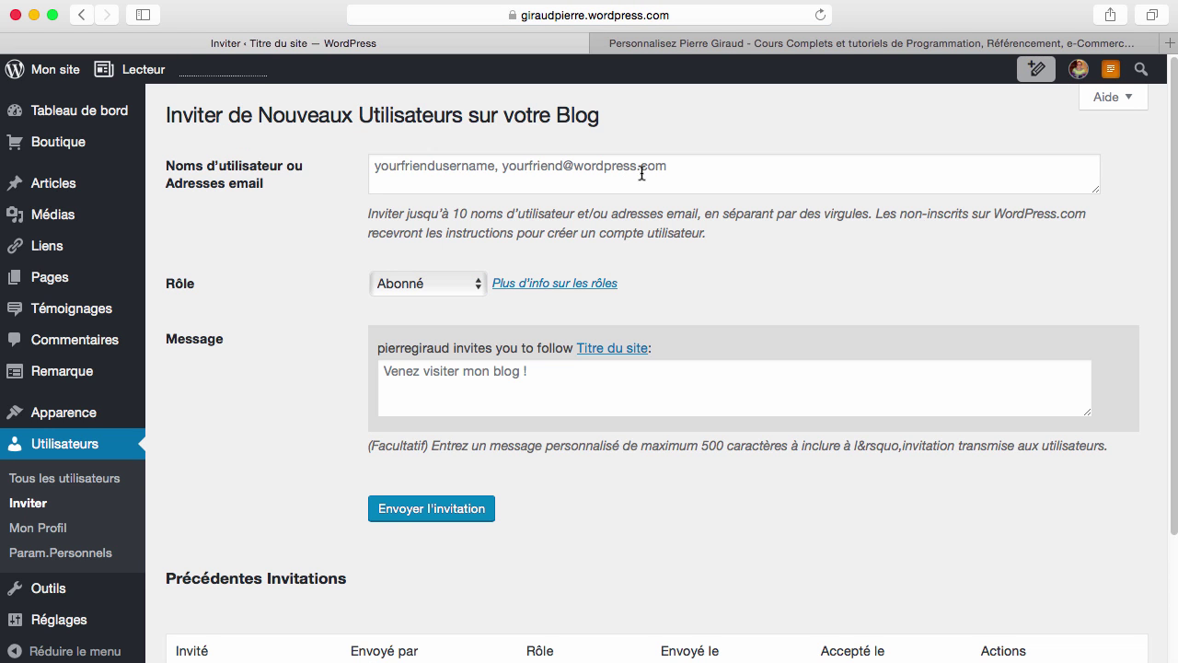
# Step: Examine the invitation form's fields and the roles available for invited users, leaving the role at Abonné
pyautogui.scroll(-1, 555, 291)
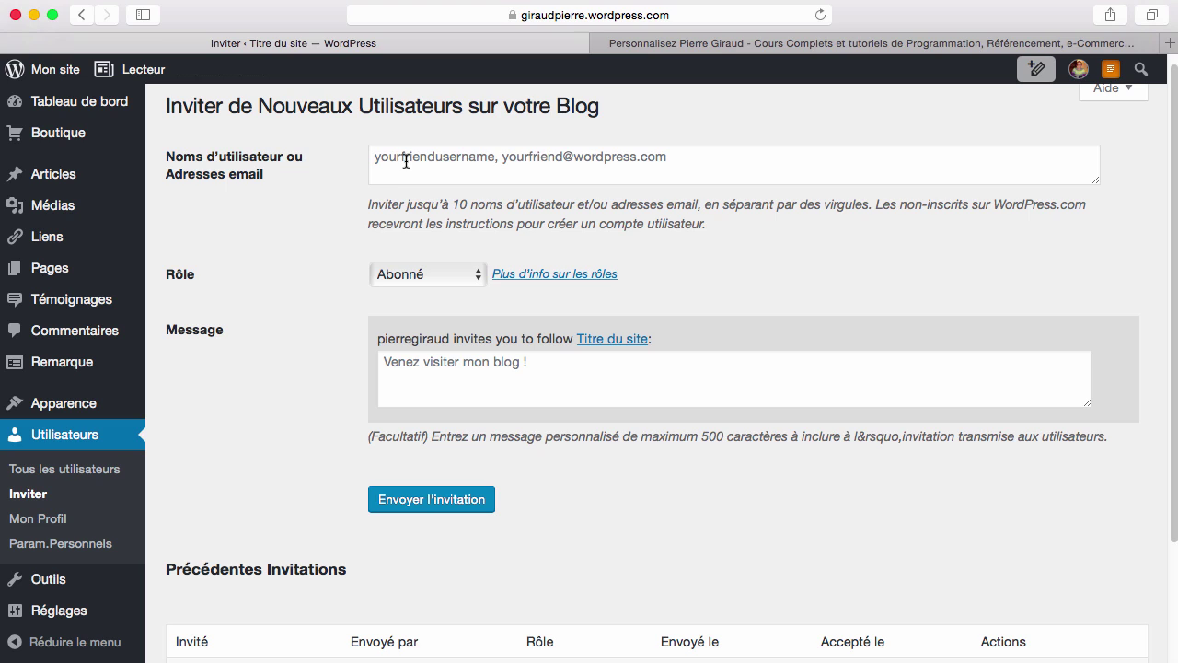
pyautogui.click(452, 278)
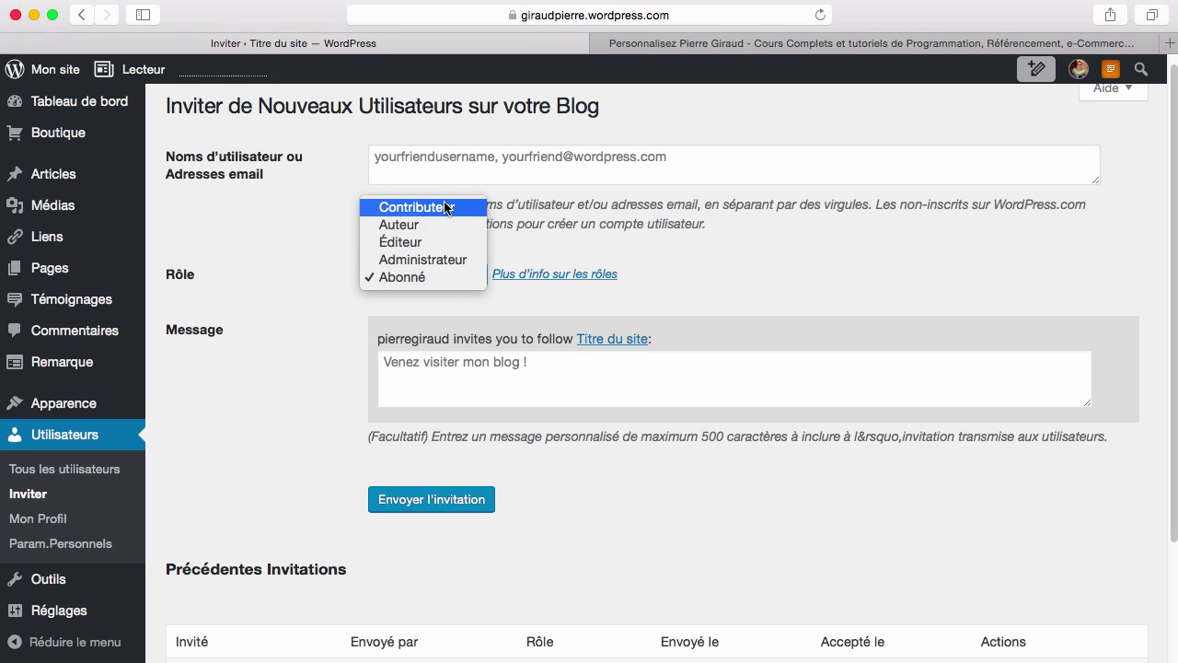
pyautogui.click(785, 270)
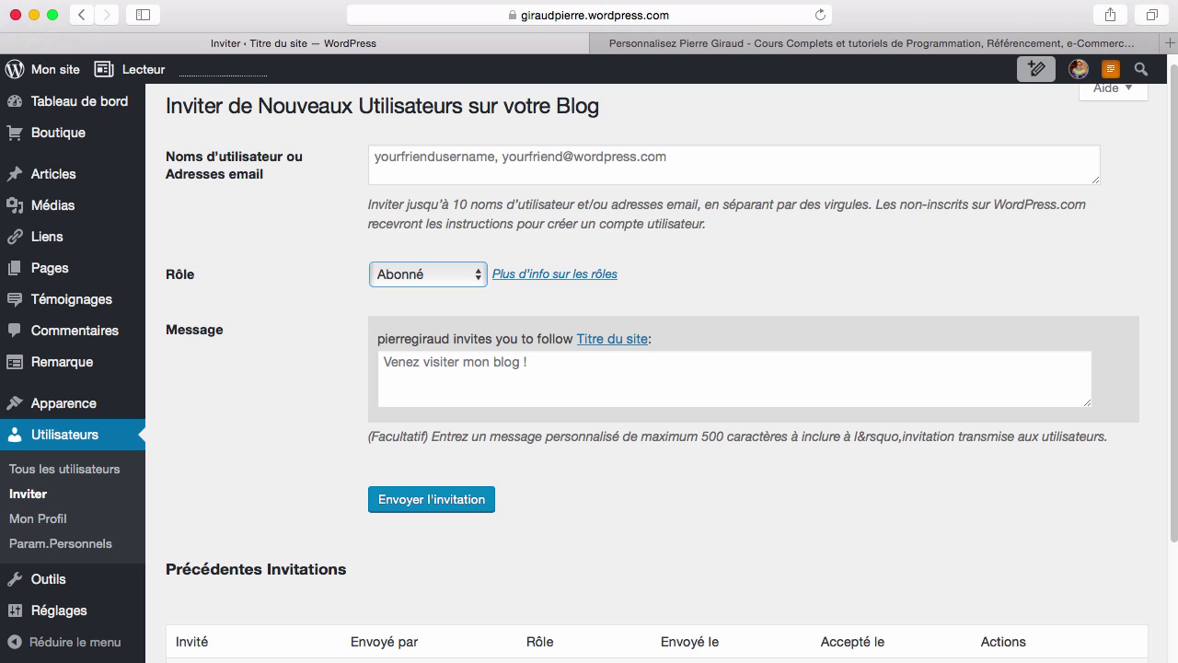
# Step: Open the public profile page and look through its basic information, contact and photo fields
pyautogui.click(42, 520)
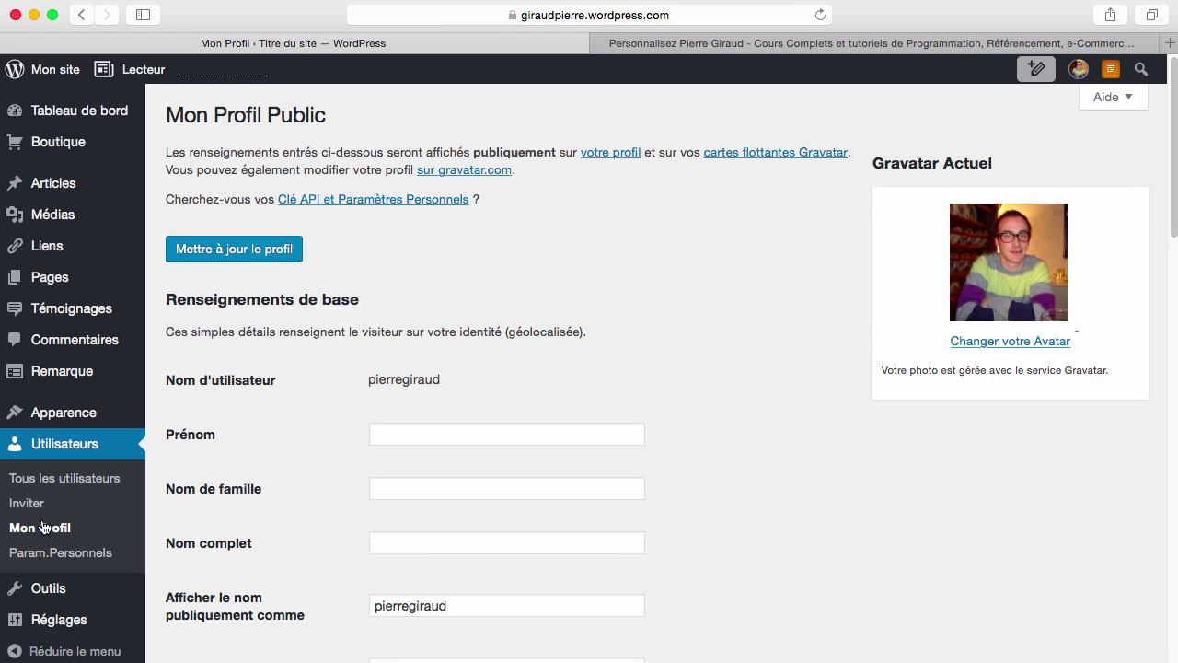
pyautogui.scroll(-10, 570, 435)
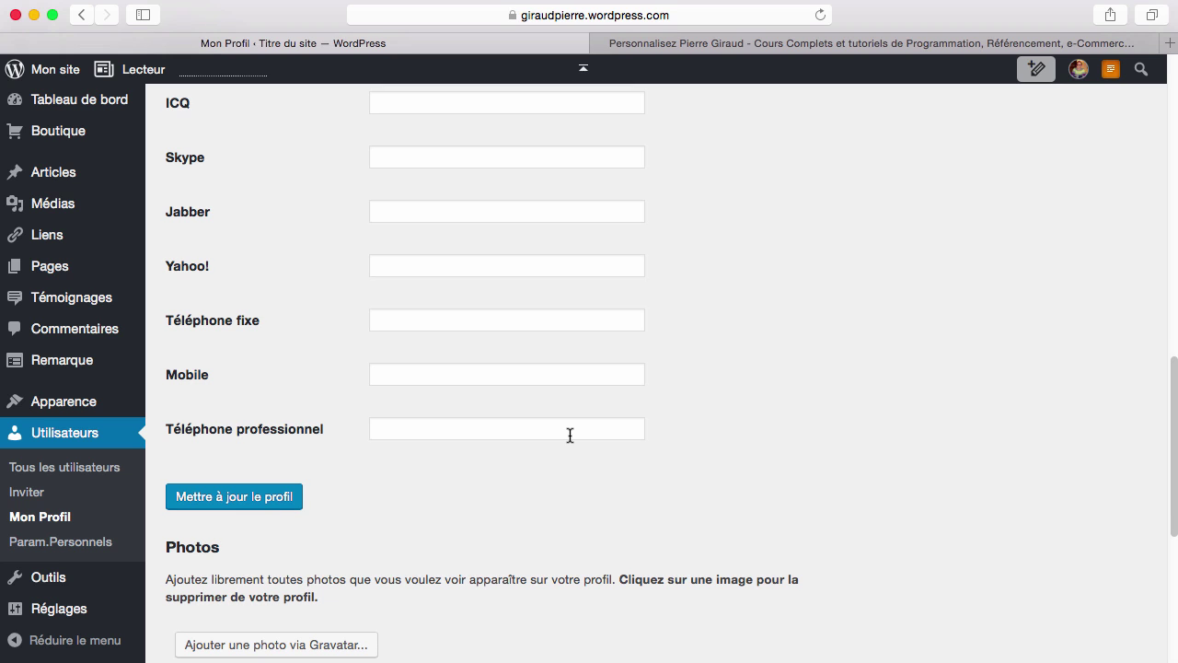
pyautogui.scroll(-1, 569, 435)
pyautogui.scroll(10, 569, 434)
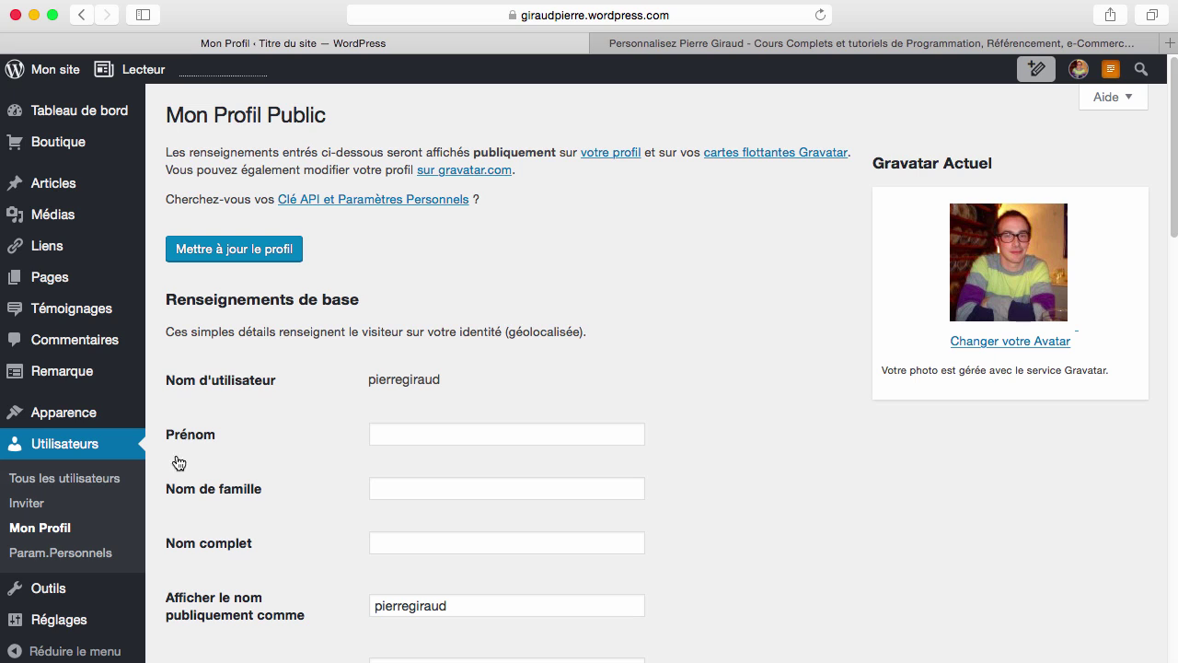
# Step: Open the personal settings and review the interface colours, language, Twitter API, autocorrection and account details
pyautogui.click(80, 552)
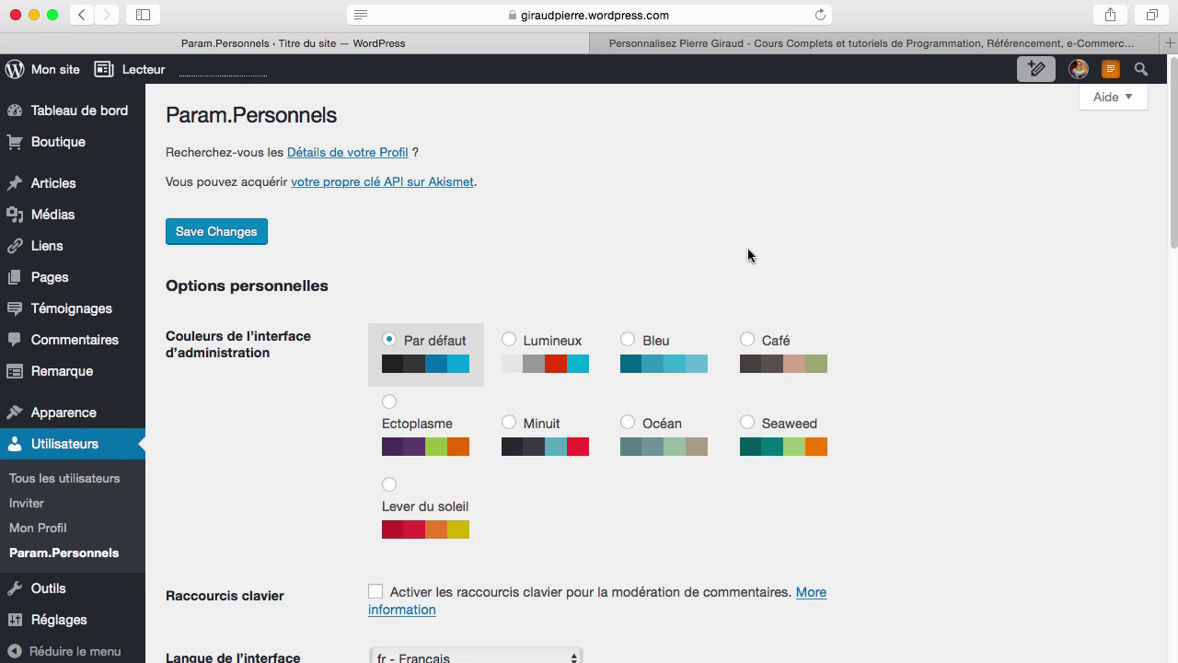
pyautogui.scroll(-3, 687, 248)
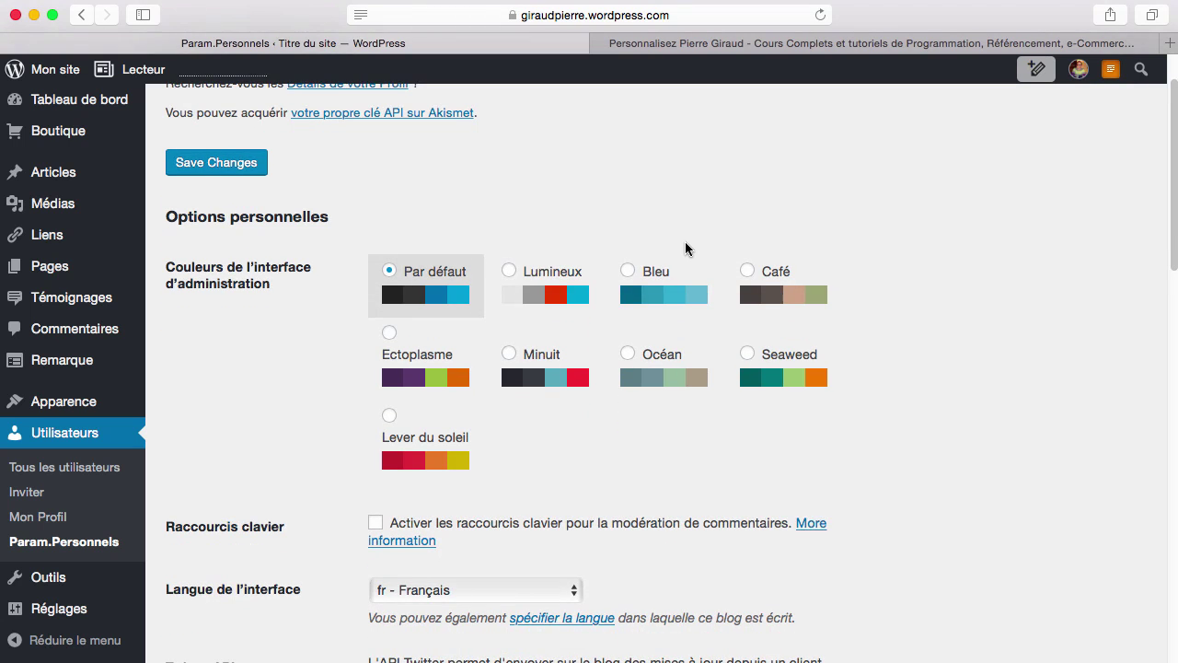
pyautogui.scroll(-3, 687, 248)
pyautogui.scroll(-7, 686, 248)
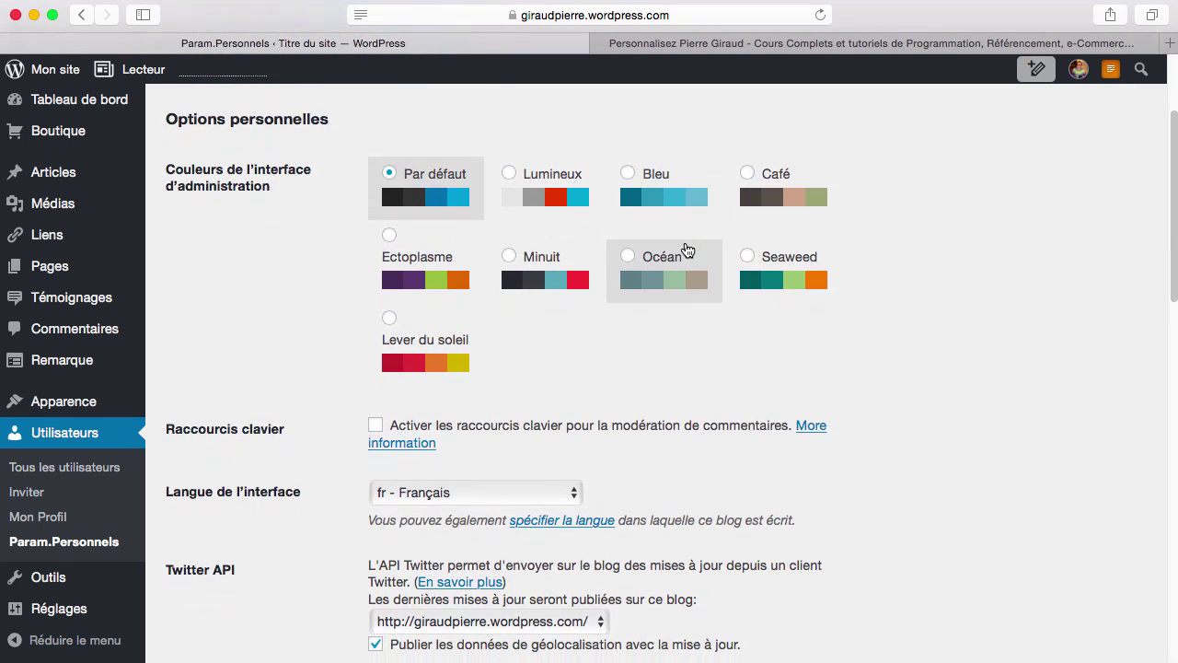
pyautogui.scroll(-9, 686, 248)
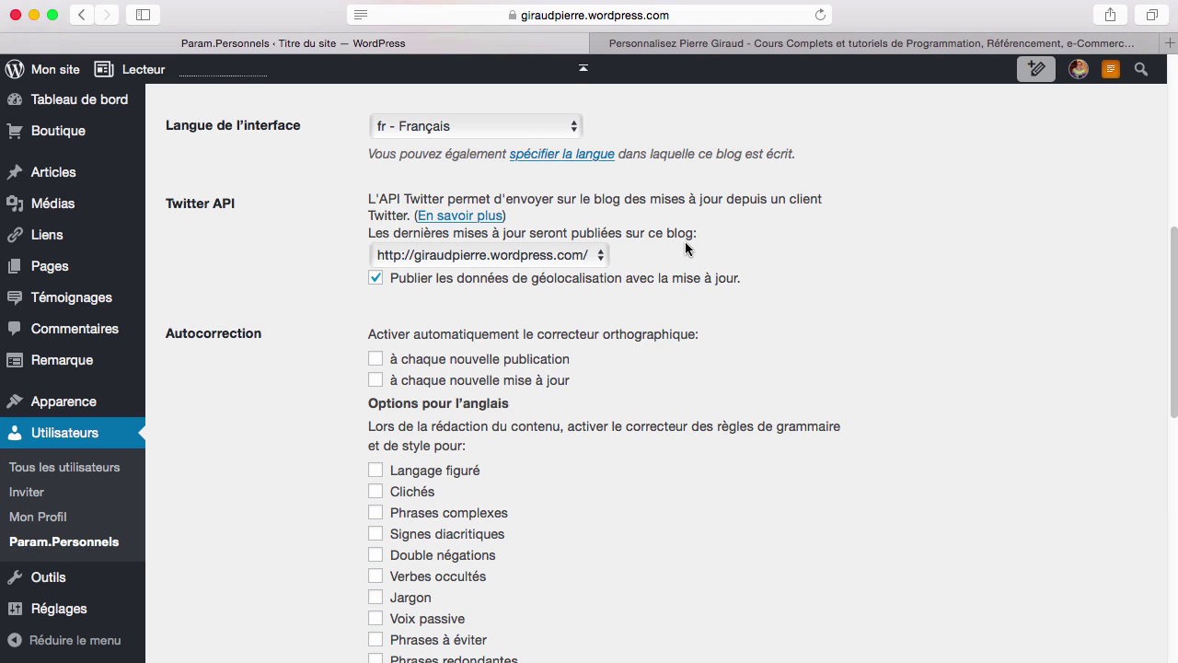
pyautogui.scroll(-20, 685, 249)
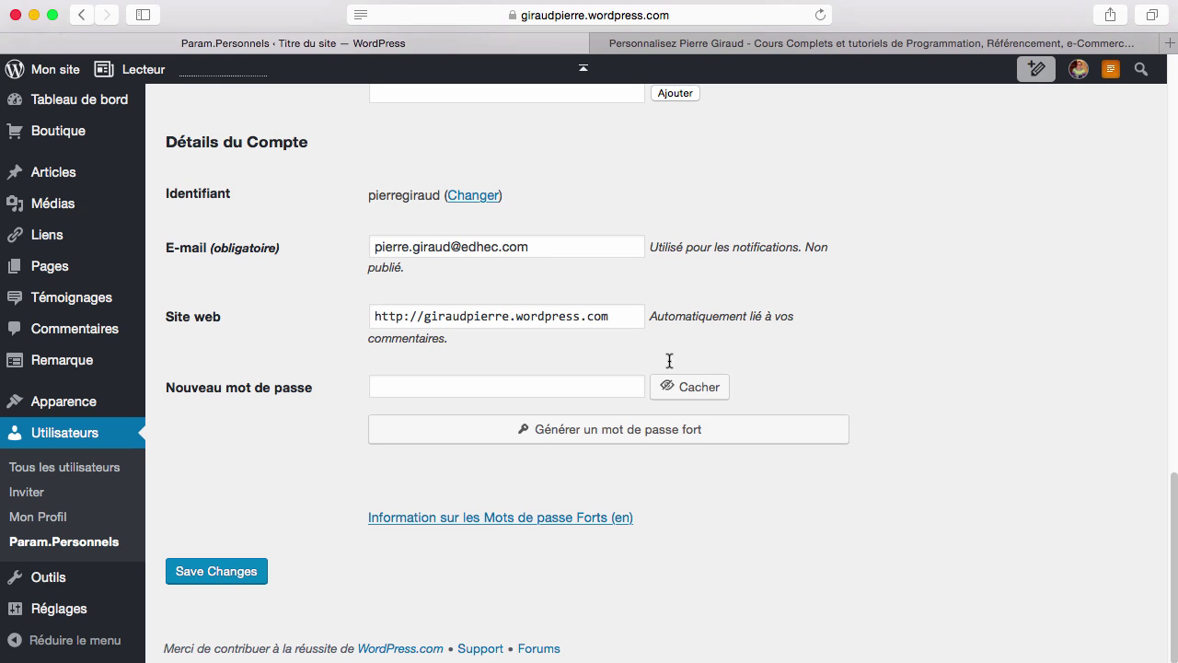
# Step: Open the available tools page and review Press This, publishing by email and the site verification services
pyautogui.click(84, 577)
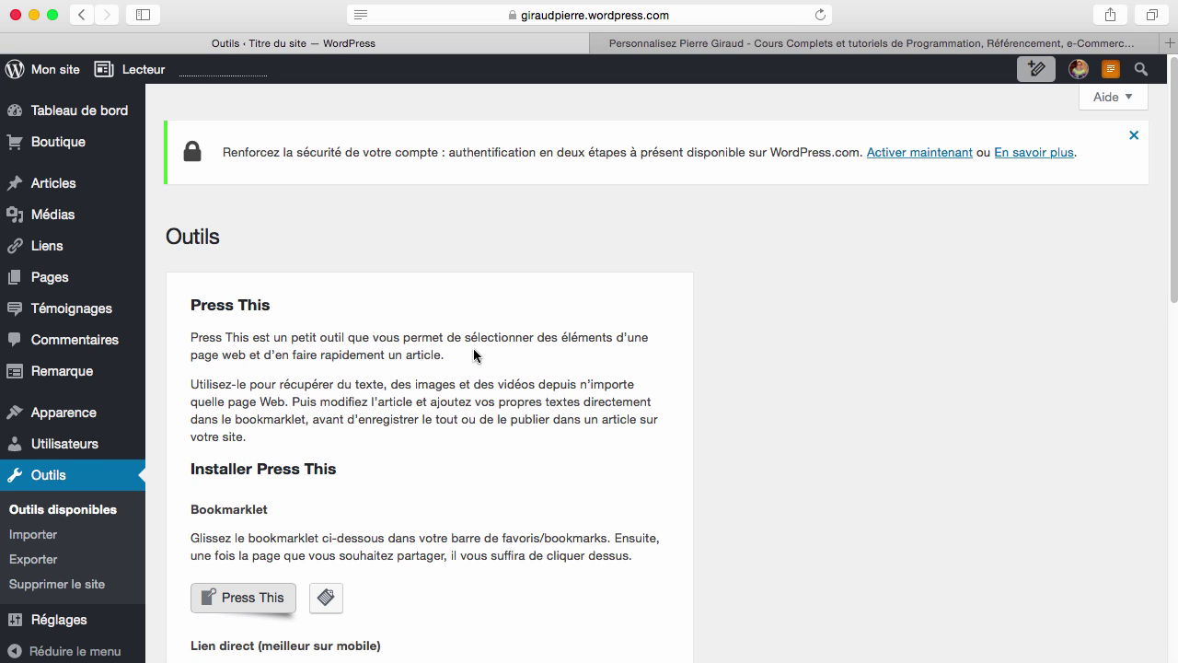
pyautogui.scroll(-5, 473, 348)
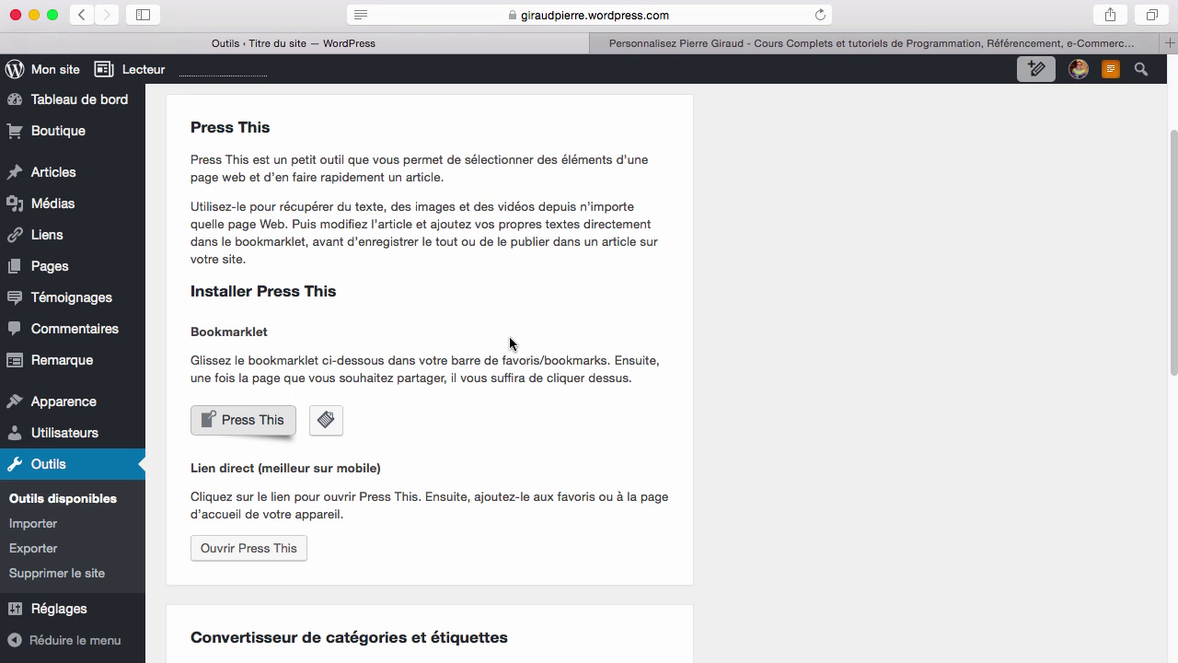
pyautogui.scroll(-10, 550, 343)
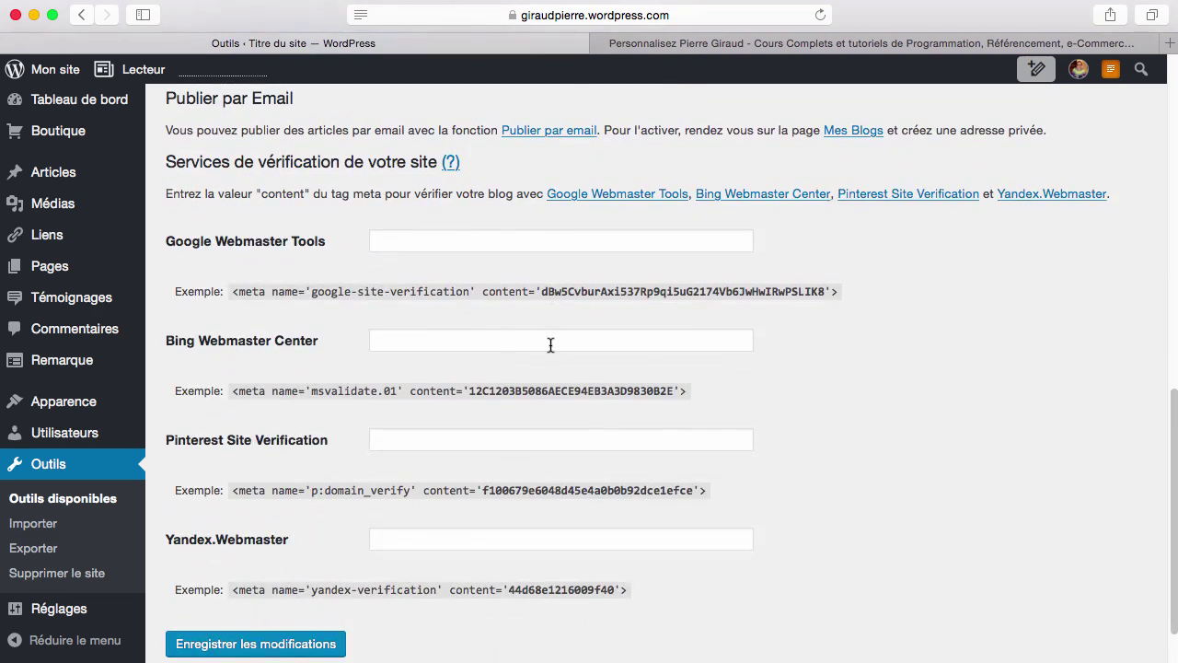
pyautogui.scroll(-2, 550, 343)
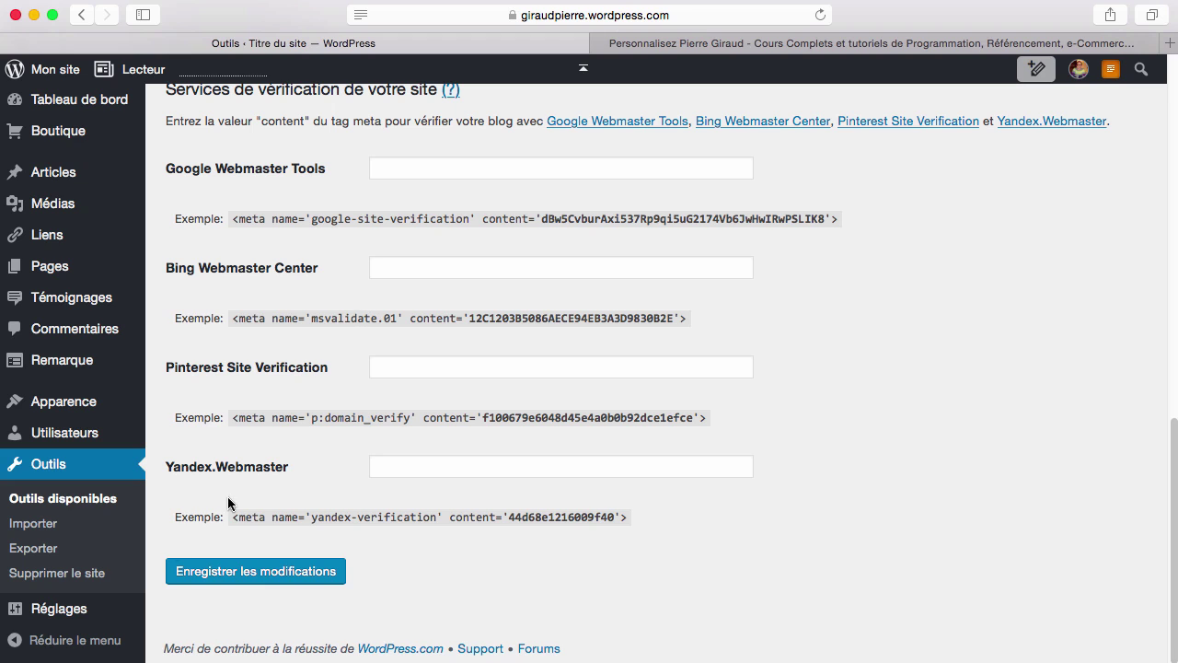
# Step: In the general settings, set the site title to "Blog de" plus the owner's full name and the slogan to "Des recettes faciles et originales", and save
pyautogui.click(78, 617)
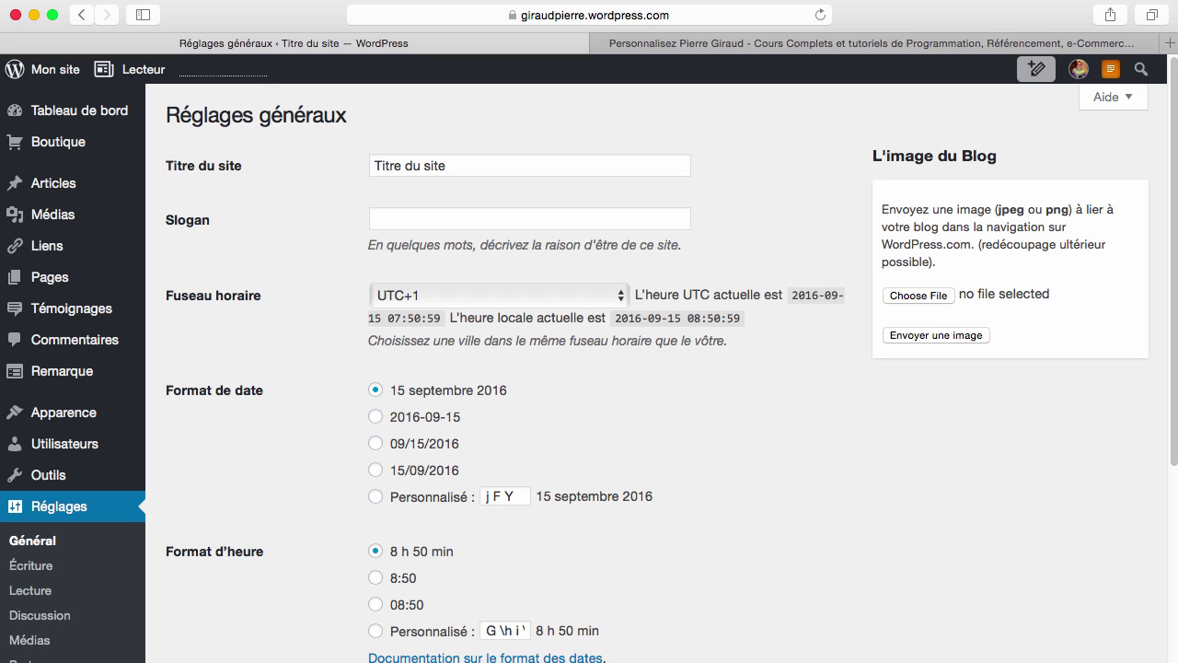
pyautogui.tripleClick(521, 175)
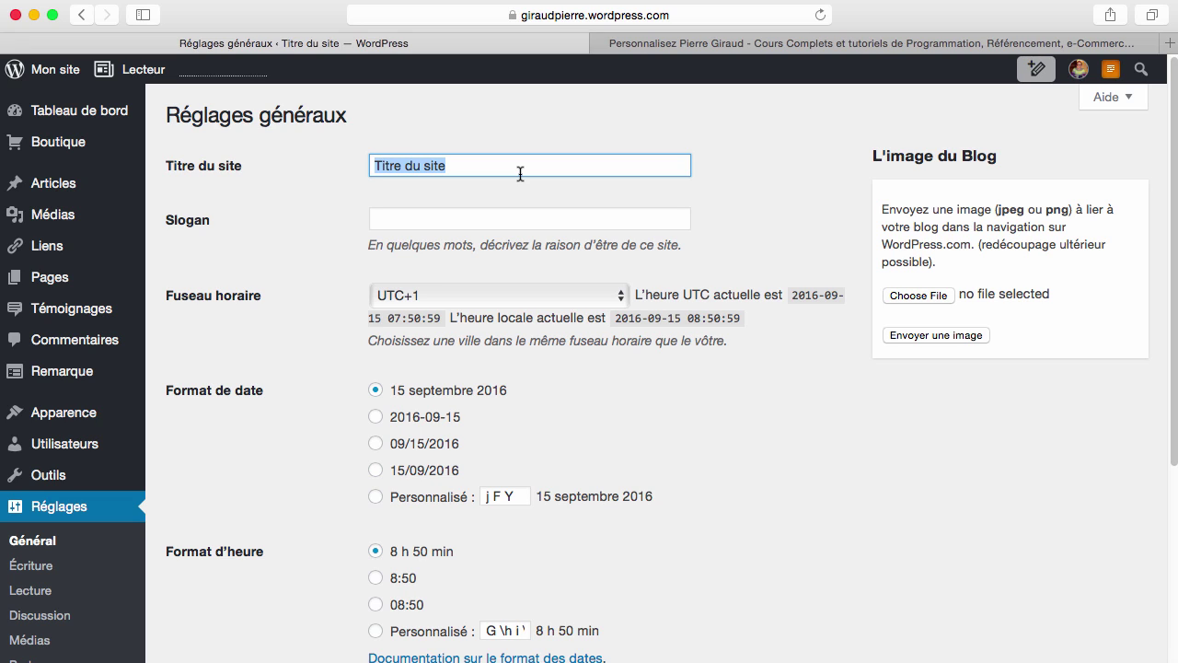
pyautogui.write('Blog d')
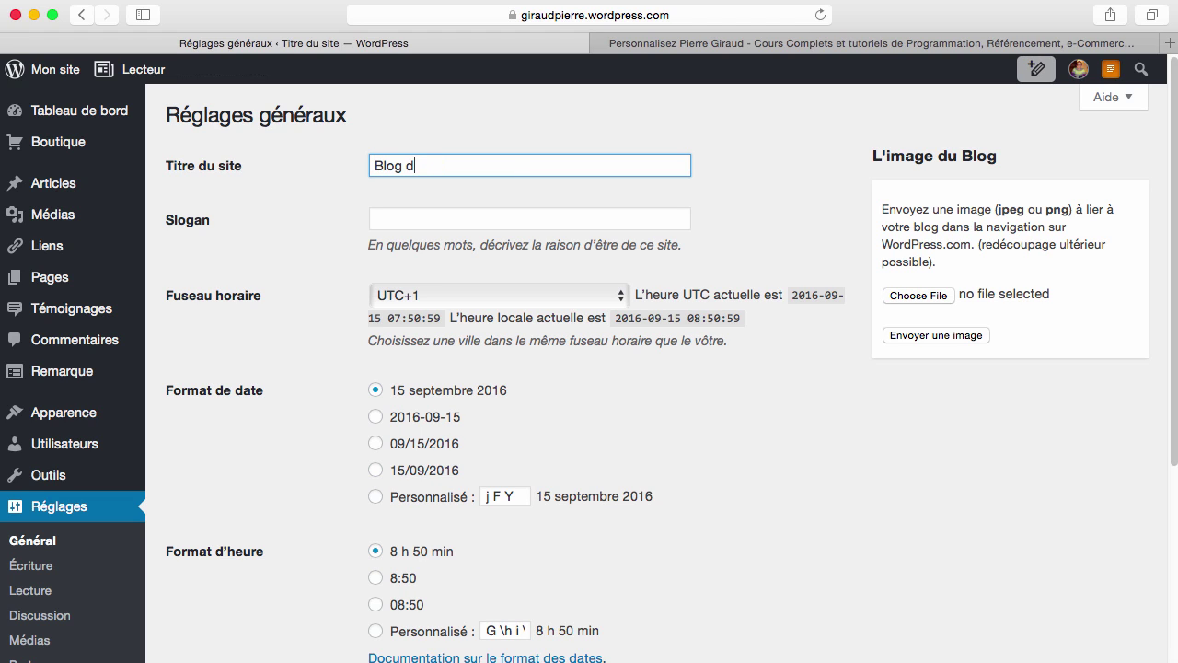
pyautogui.write('e Pierre Giraud')
pyautogui.press('Tab')
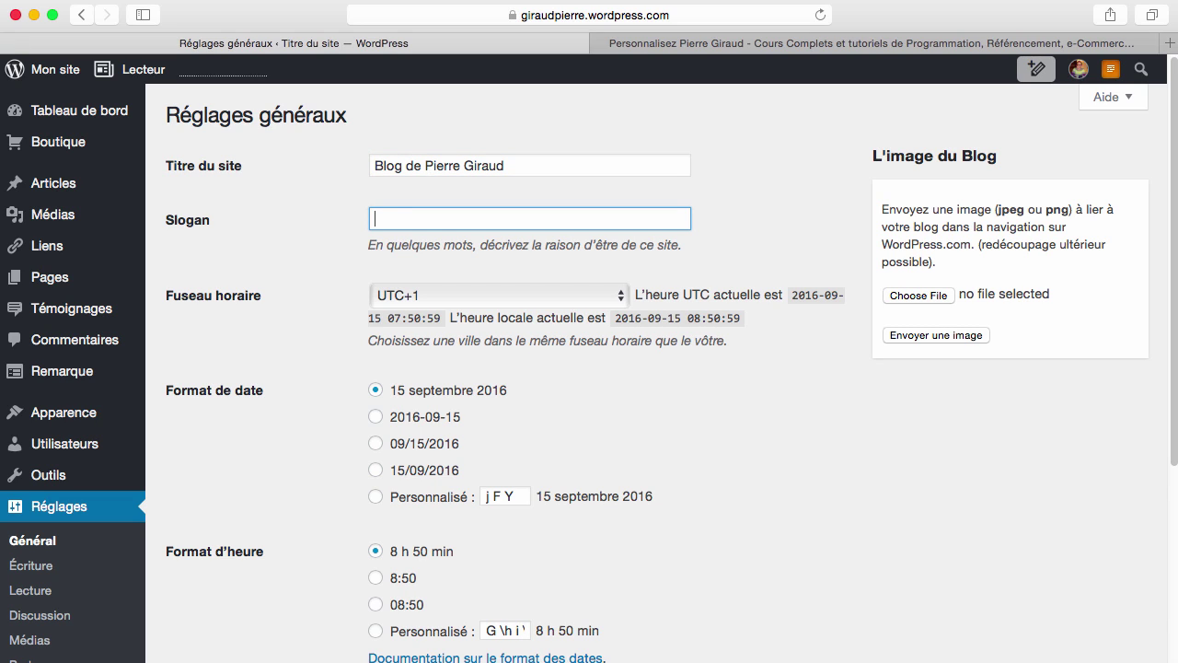
pyautogui.write('Des recettes faciles et originales')
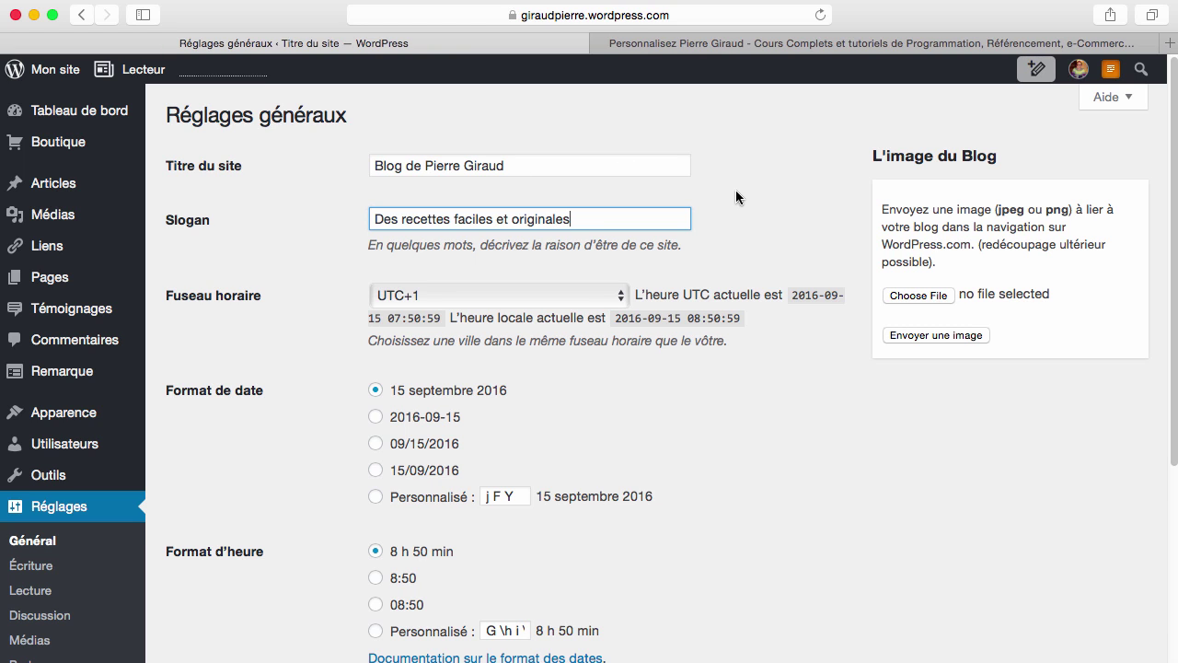
pyautogui.scroll(-5, 732, 258)
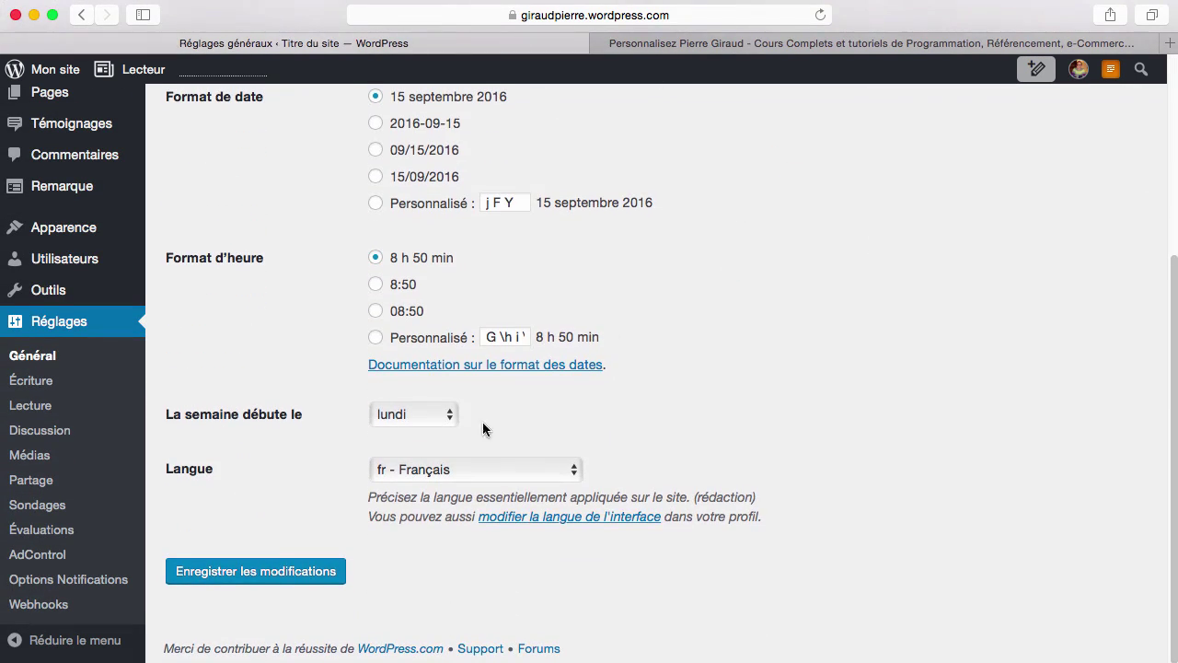
pyautogui.click(315, 570)
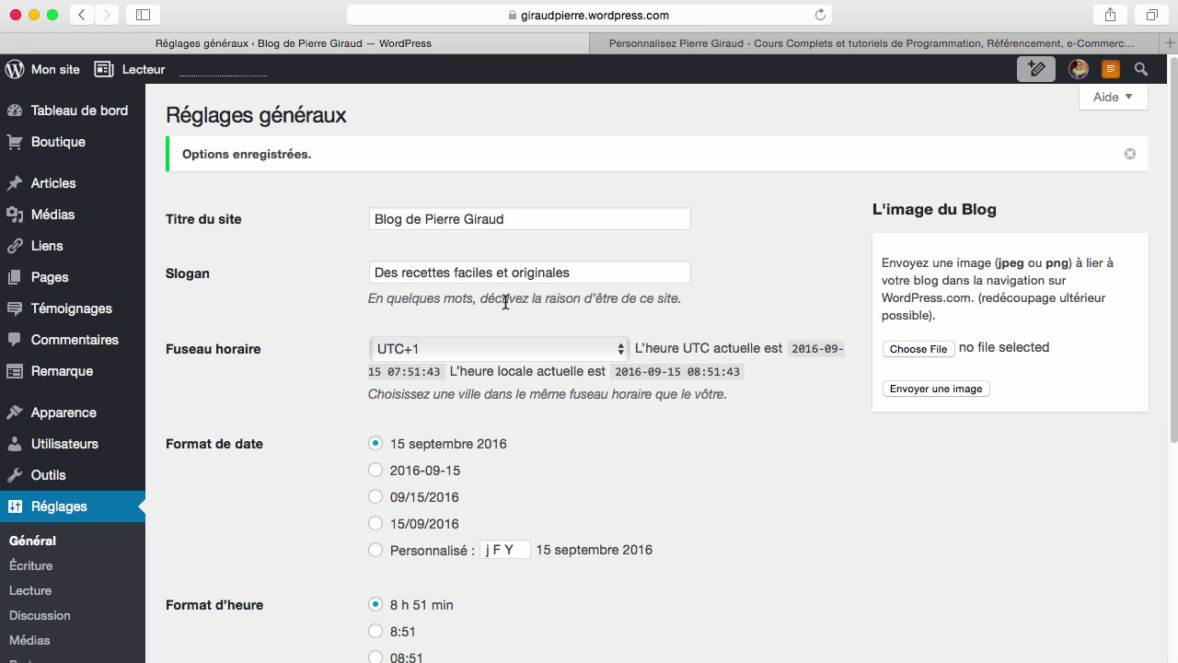
# Step: Open the writing settings and examine the formatting, default category, Markdown and custom content type options
pyautogui.click(53, 566)
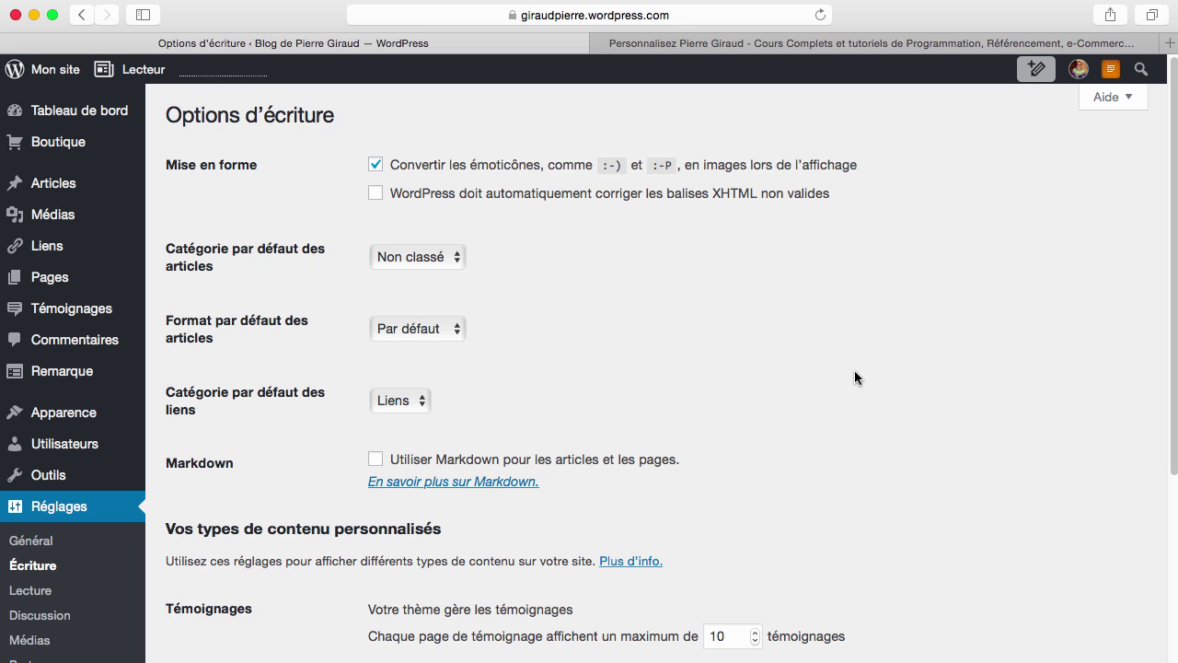
pyautogui.scroll(-1, 855, 378)
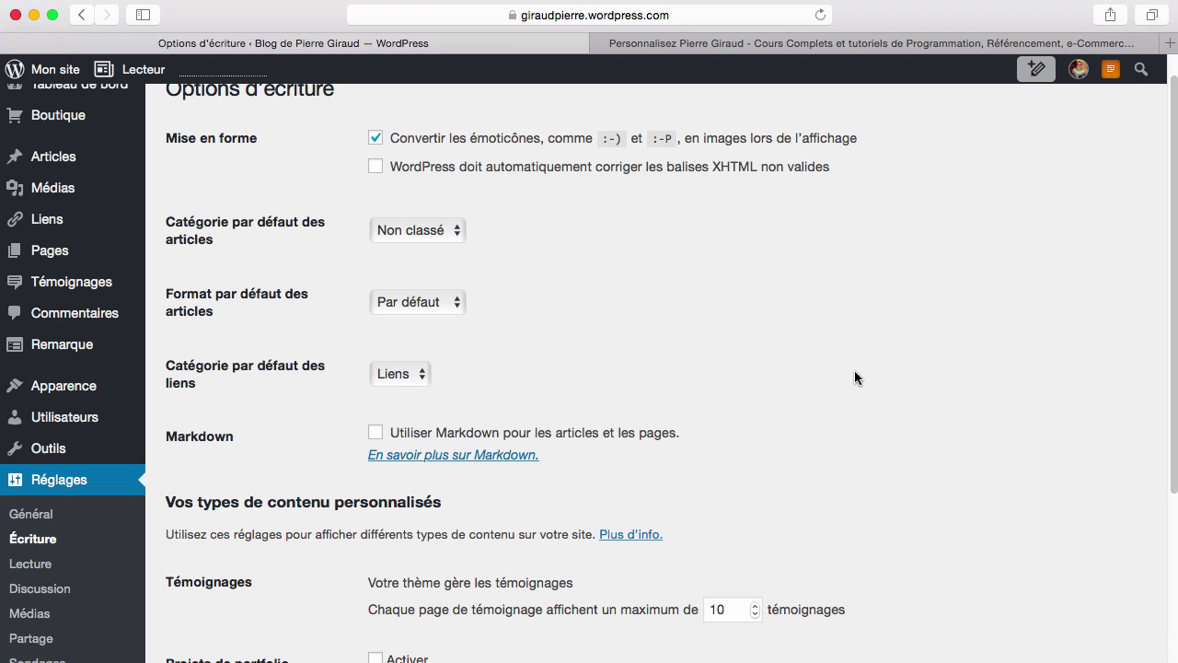
pyautogui.scroll(-2, 854, 377)
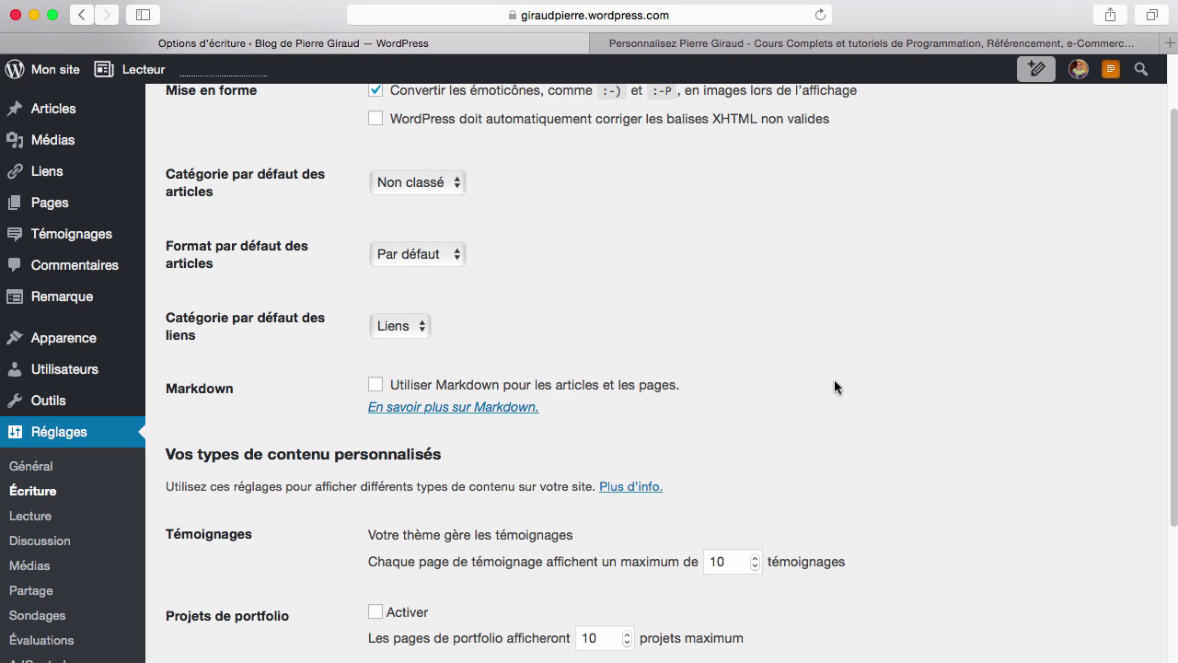
pyautogui.scroll(-5, 836, 387)
pyautogui.scroll(6, 834, 381)
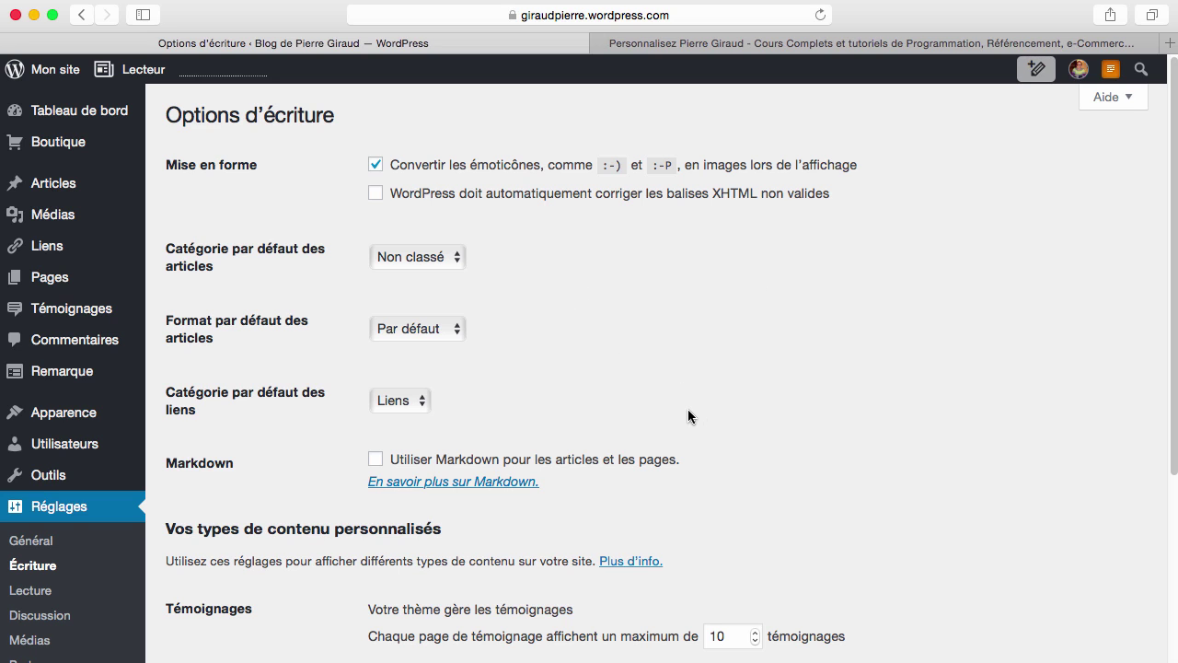
pyautogui.scroll(-1, 83, 555)
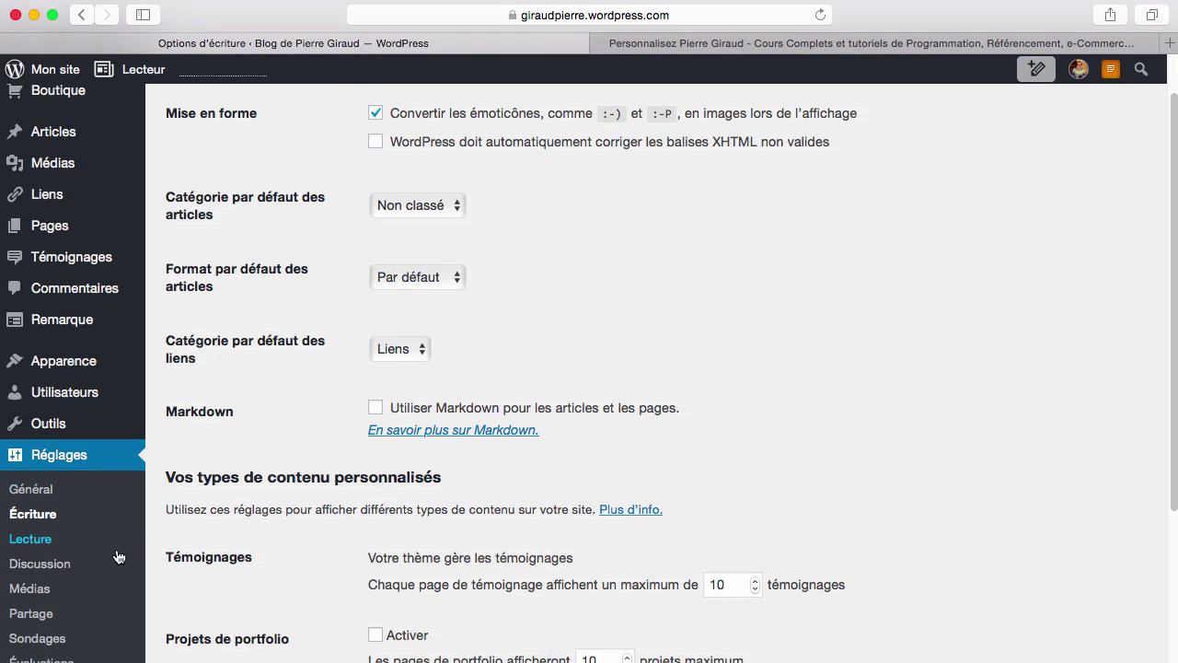
# Step: Open the reading settings and examine the home page, feed, site visibility, related articles, infinite scroll and subscription options
pyautogui.click(63, 539)
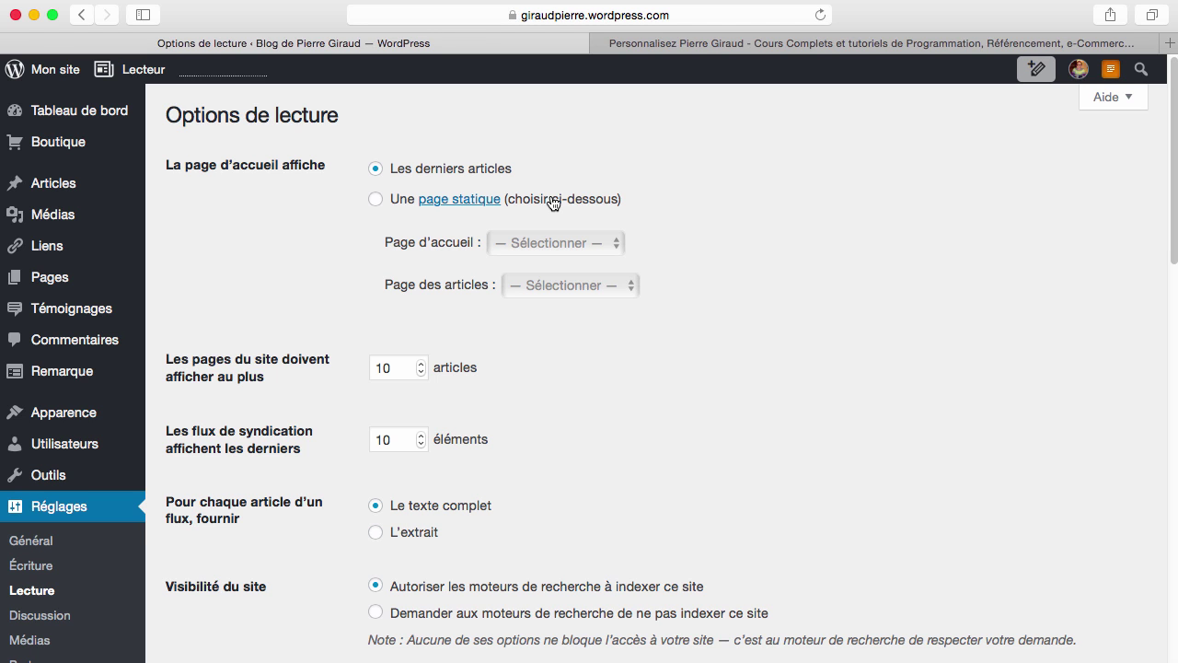
pyautogui.scroll(-3, 552, 202)
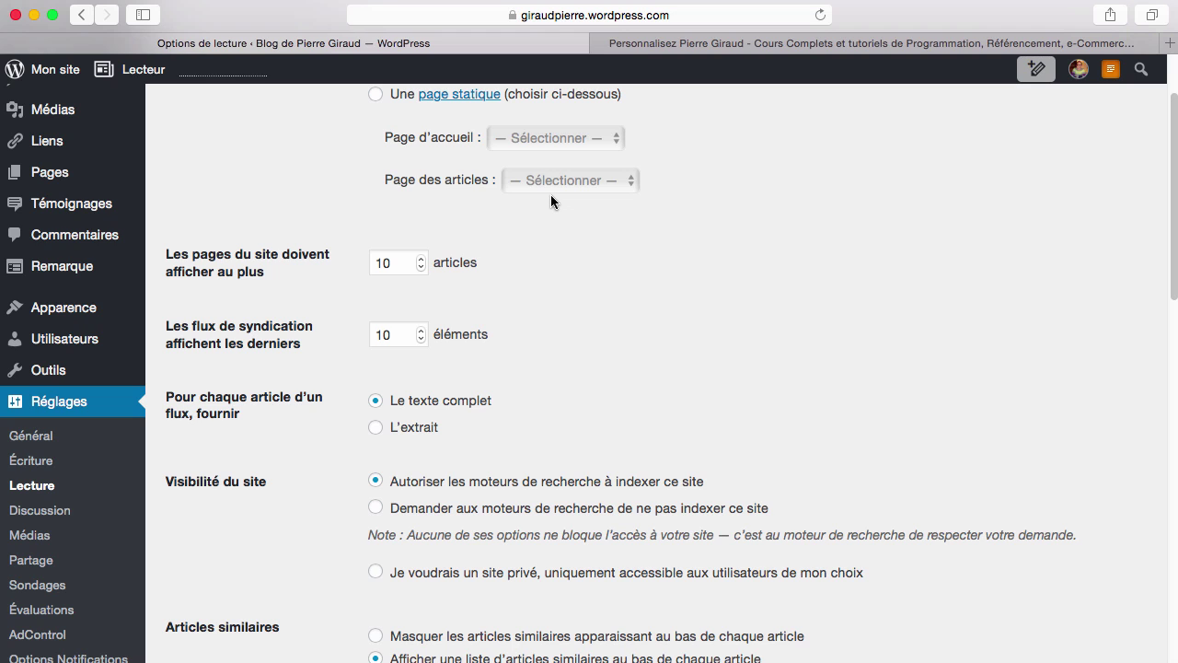
pyautogui.scroll(-3, 551, 194)
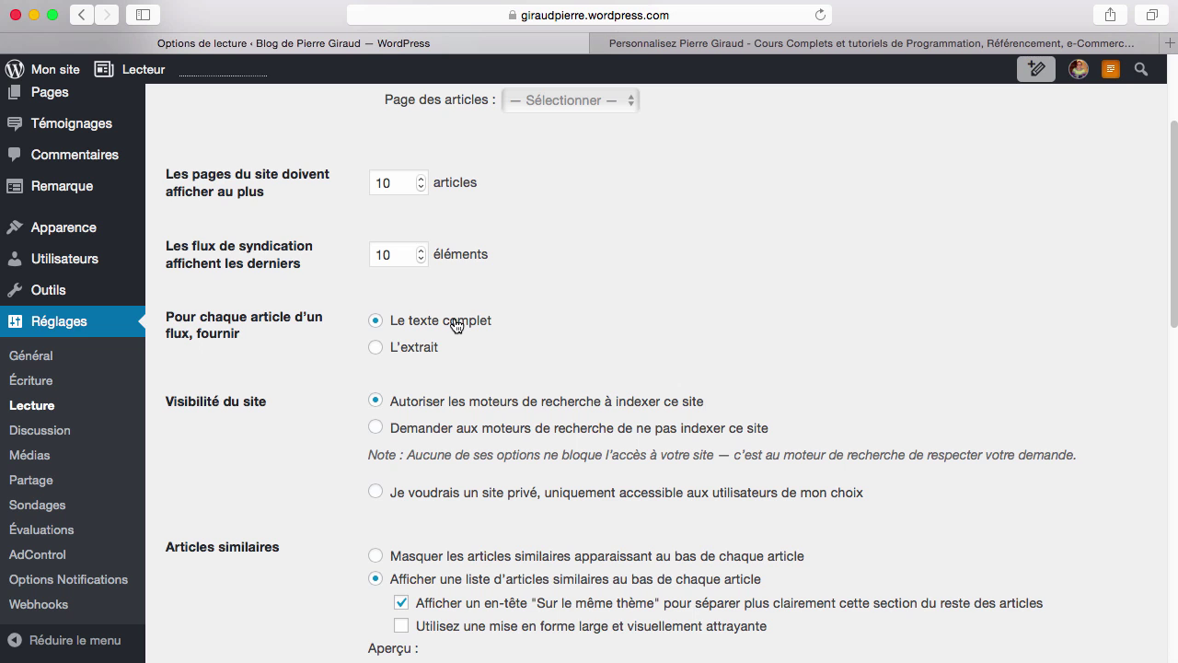
pyautogui.scroll(-4, 454, 322)
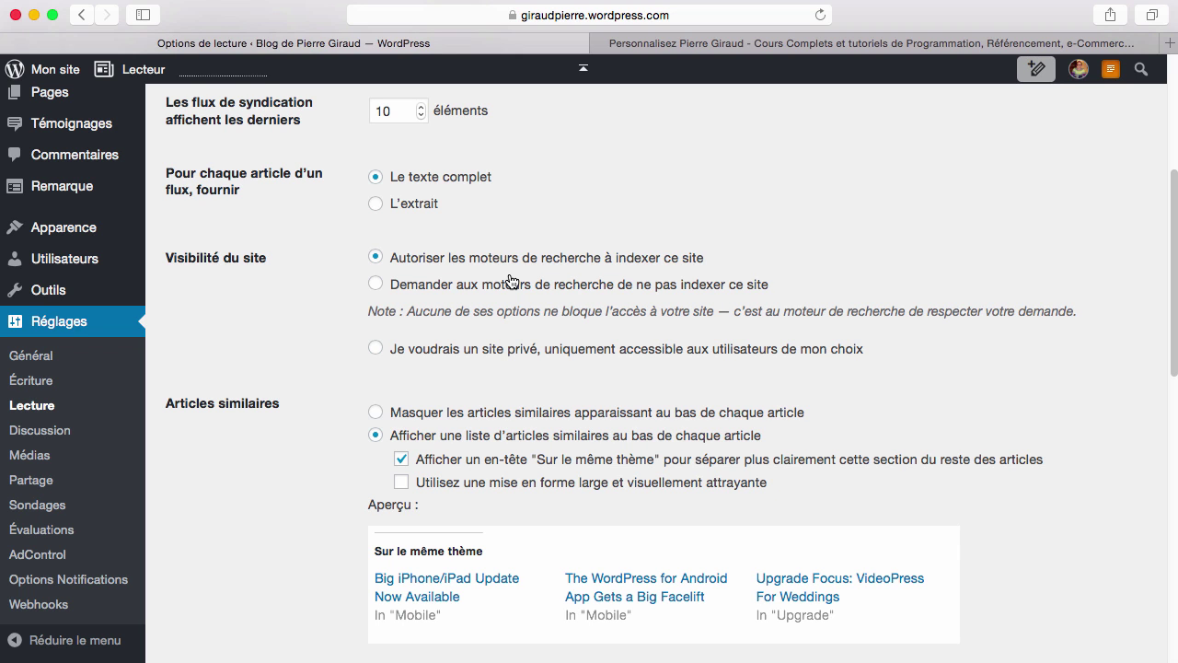
pyautogui.scroll(-5, 511, 281)
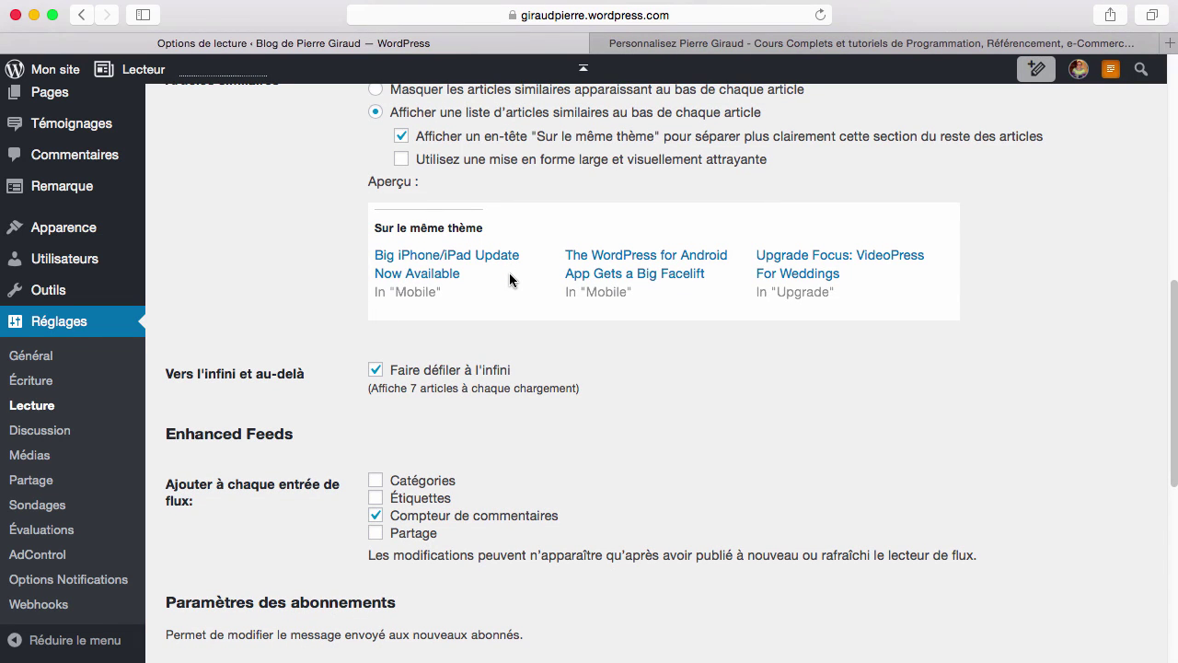
pyautogui.scroll(2, 510, 274)
pyautogui.scroll(1, 509, 276)
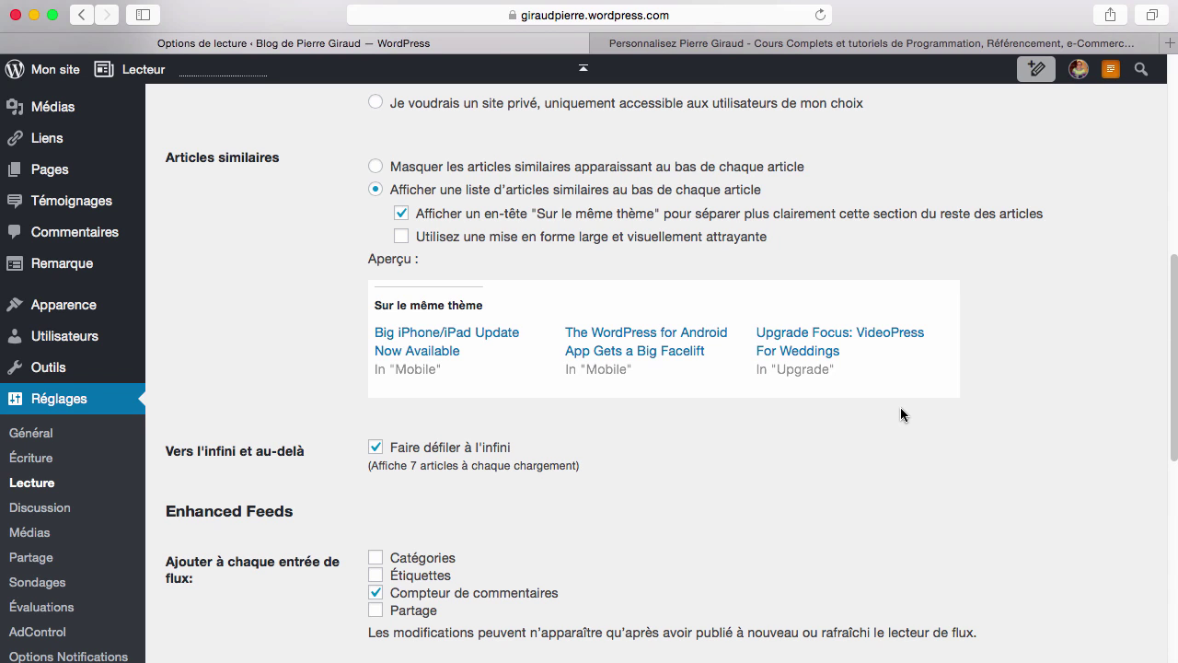
pyautogui.scroll(-2, 900, 409)
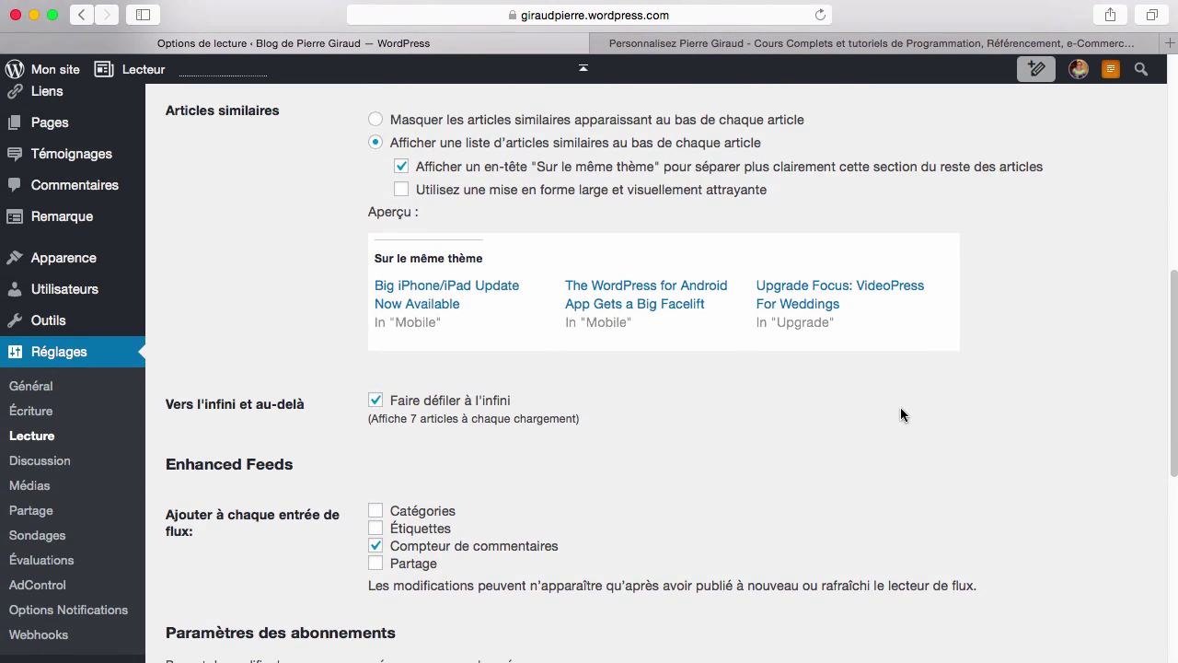
pyautogui.scroll(-10, 900, 414)
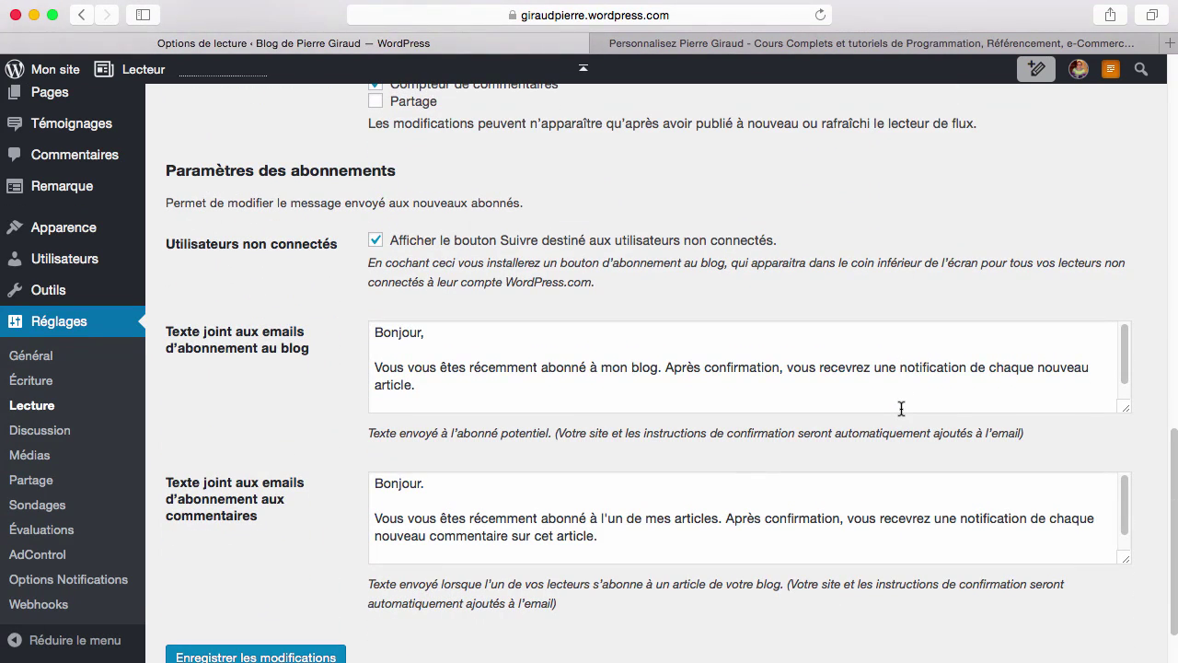
# Step: Open the discussion settings and examine the article defaults, comment, moderation, avatar and notification options
pyautogui.scroll(-1, 901, 409)
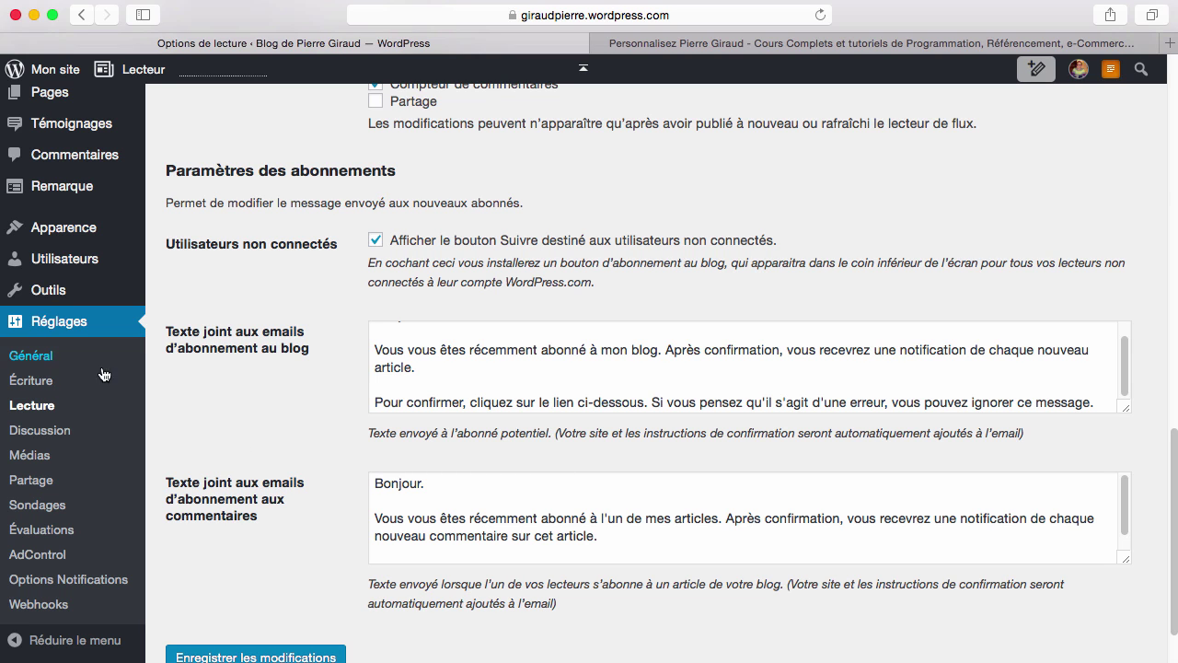
pyautogui.click(40, 431)
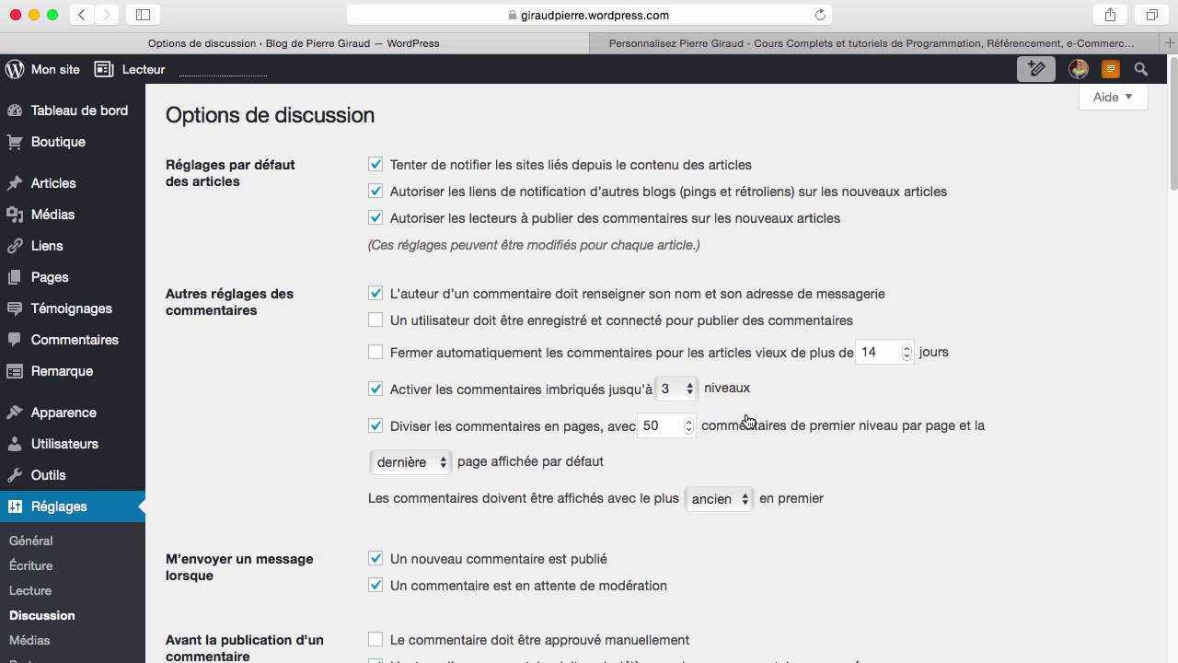
pyautogui.scroll(-1, 747, 421)
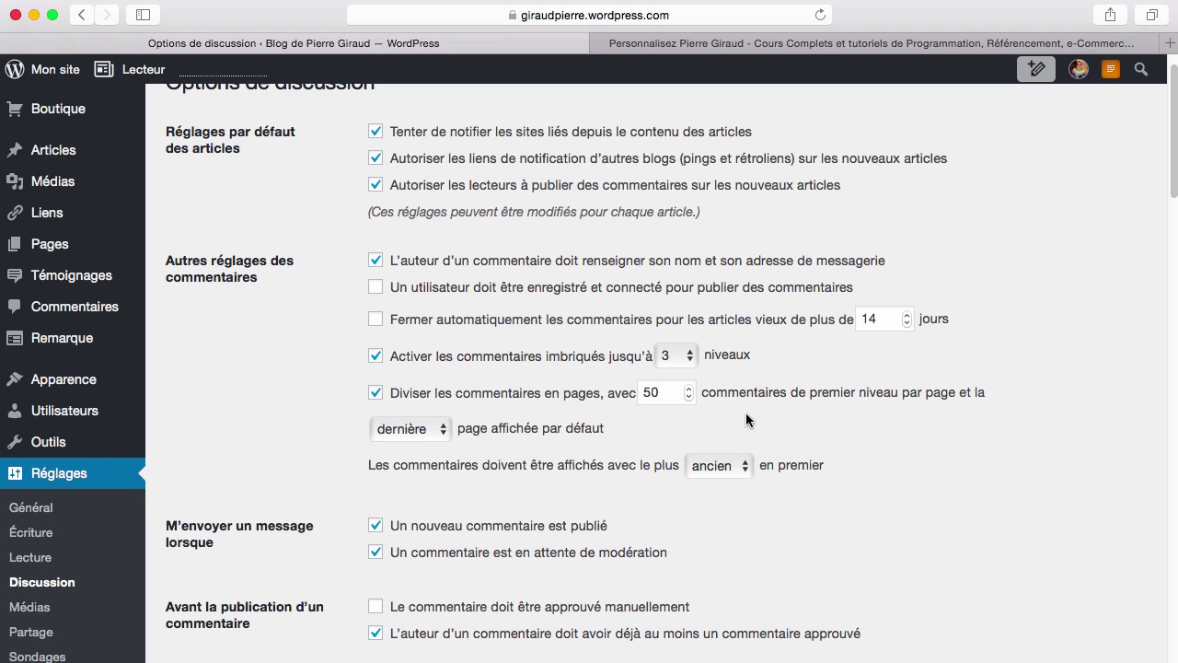
pyautogui.scroll(-1, 747, 414)
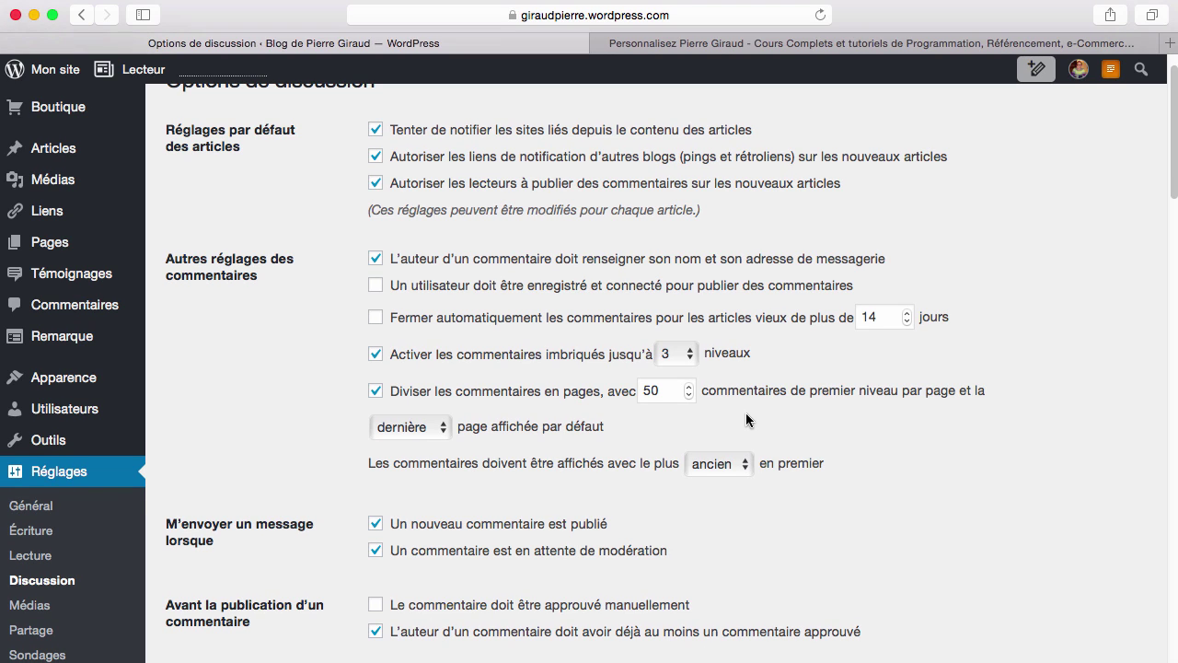
pyautogui.scroll(-1, 778, 460)
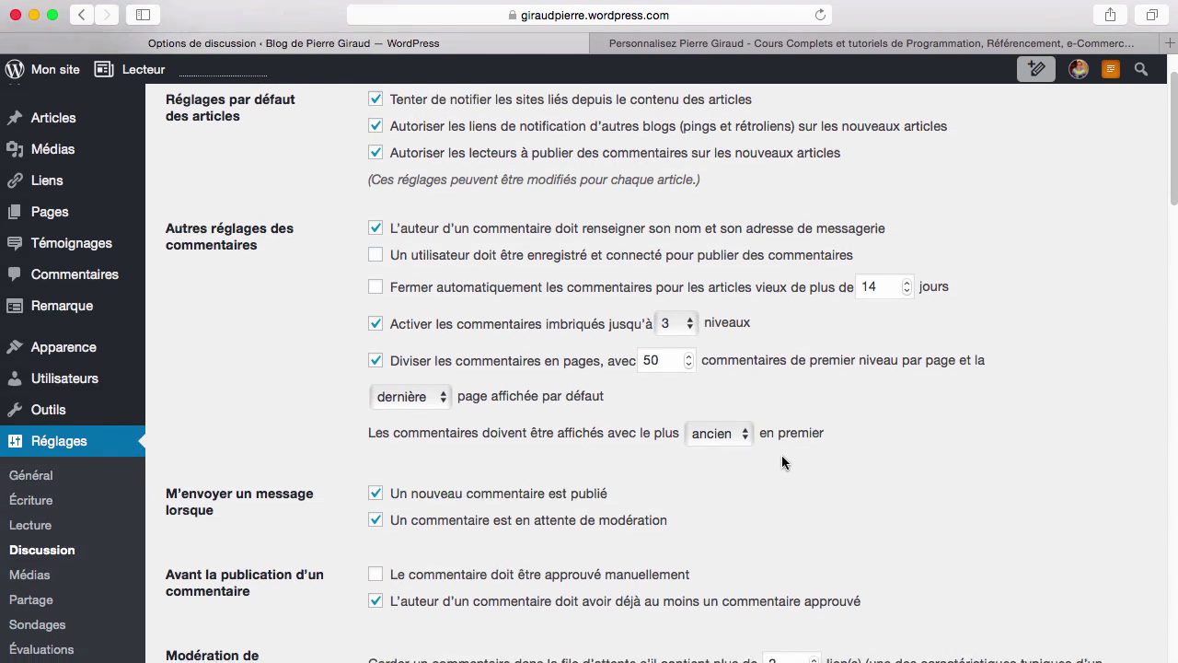
pyautogui.scroll(-3, 783, 460)
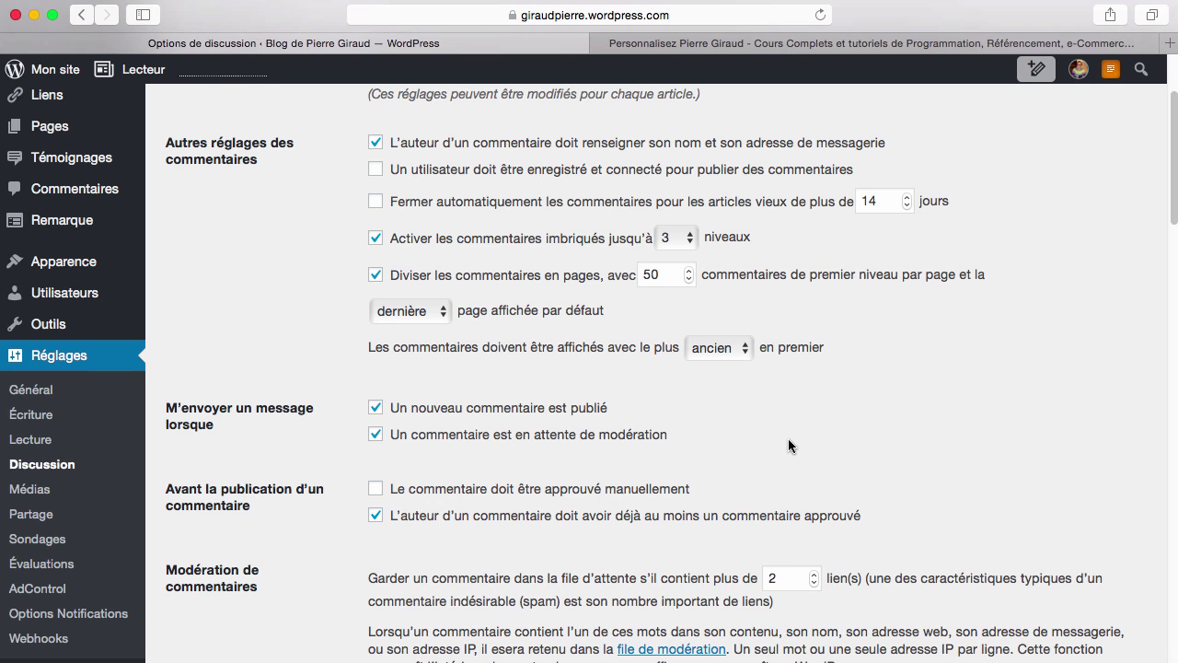
pyautogui.scroll(-5, 788, 446)
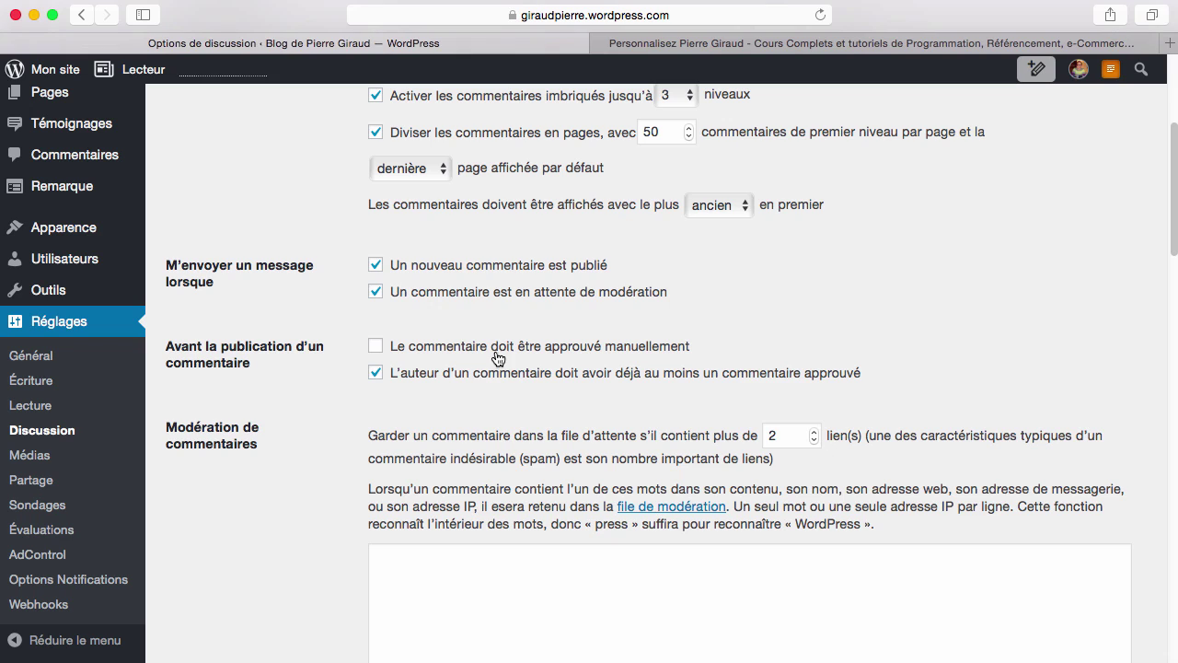
pyautogui.click(500, 348)
pyautogui.scroll(-15, 927, 601)
pyautogui.scroll(-10, 928, 602)
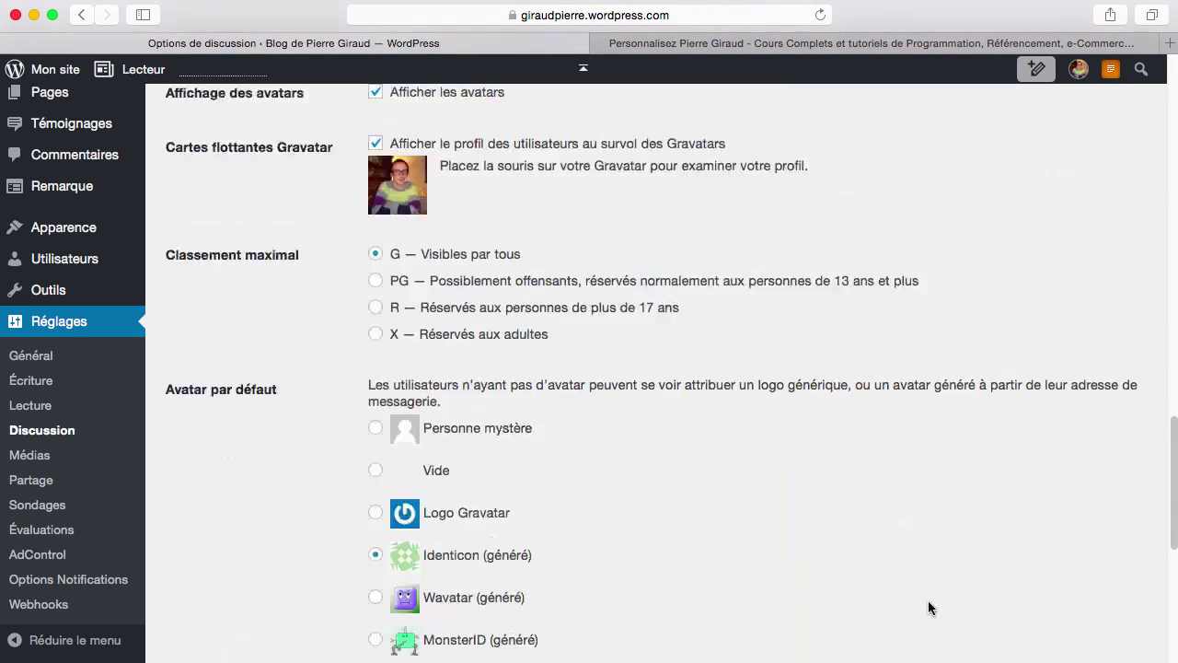
pyautogui.scroll(1, 929, 602)
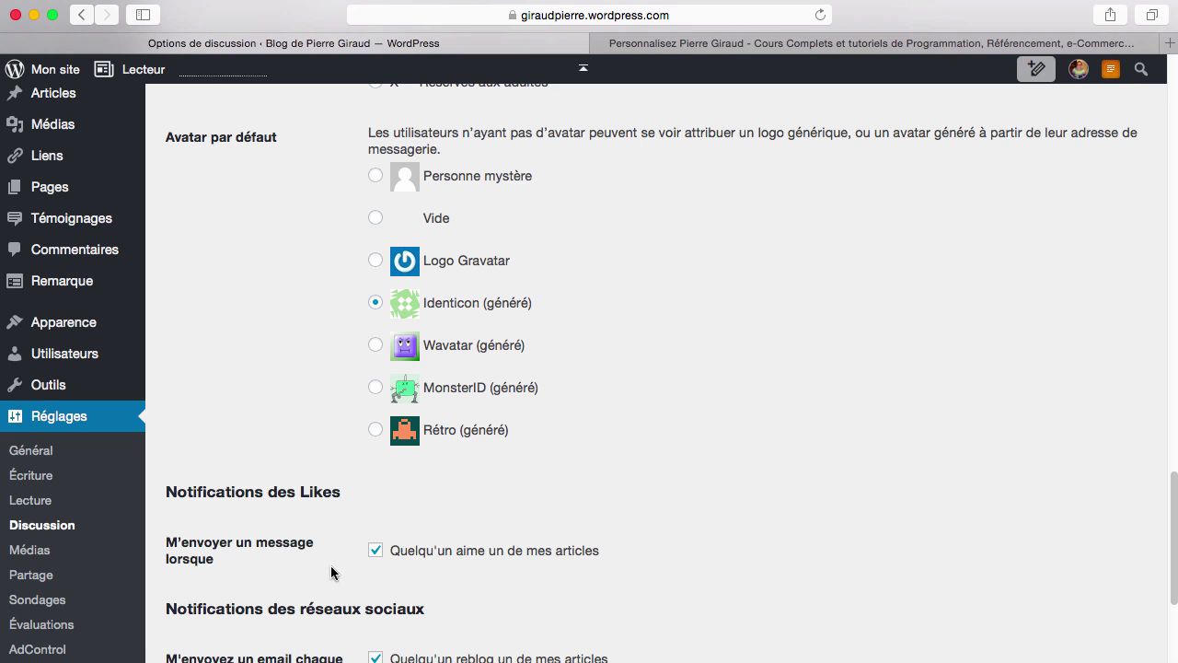
# Step: Open the media settings and review the image sizes, gallery carousel and podcasting options
pyautogui.click(27, 551)
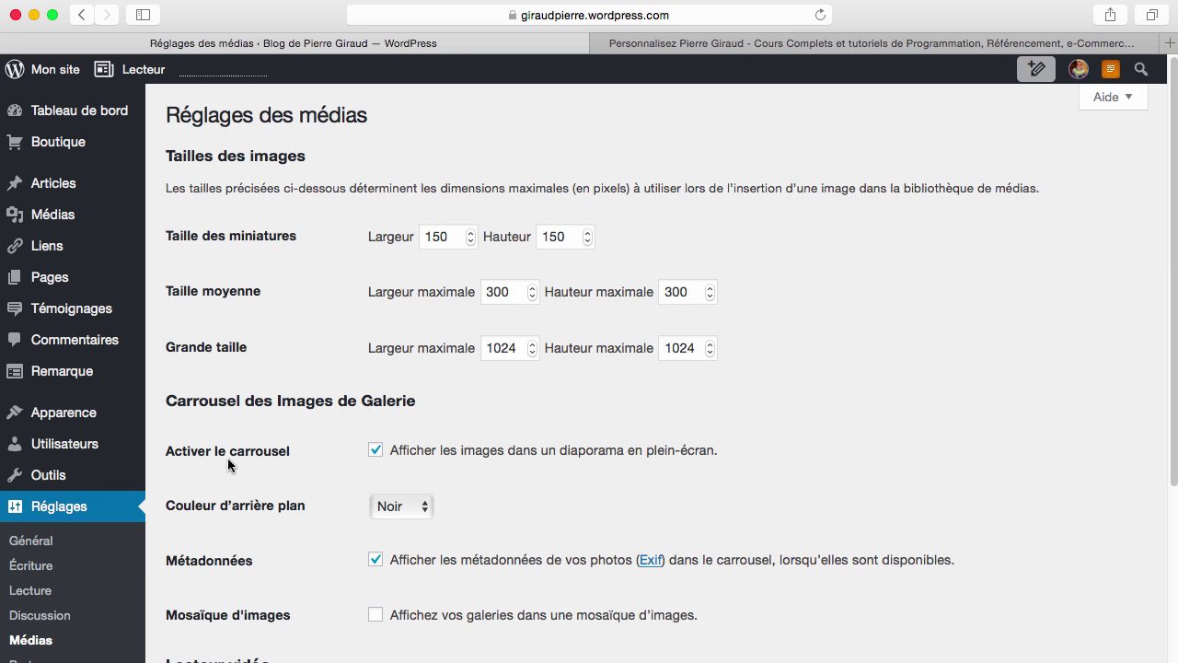
pyautogui.moveTo(119, 486)
pyautogui.scroll(-5, 119, 488)
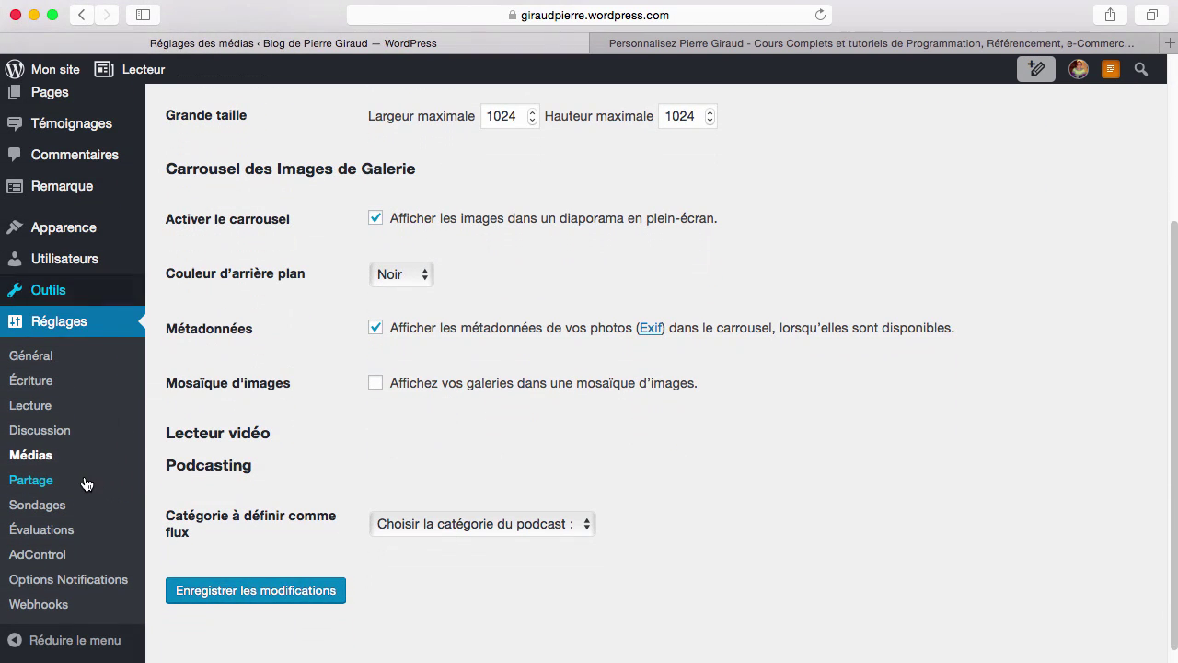
# Step: Open the sharing settings and review Publicize, the sharing buttons, and the Likes and Reblog options
pyautogui.click(82, 481)
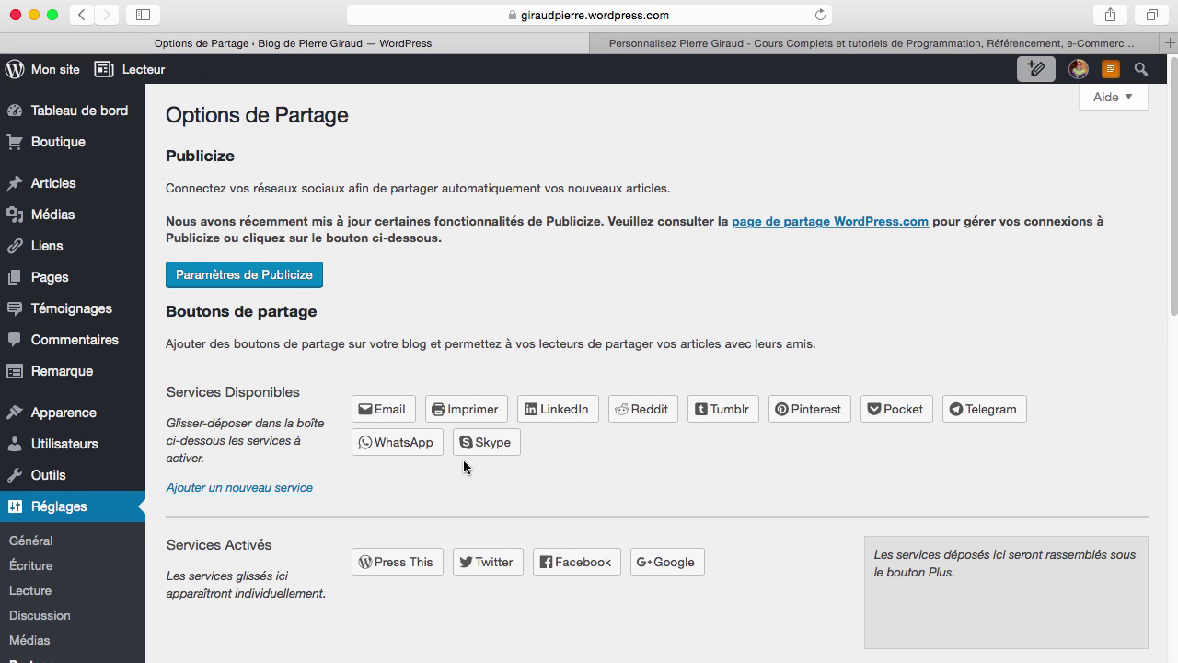
pyautogui.scroll(-1, 471, 454)
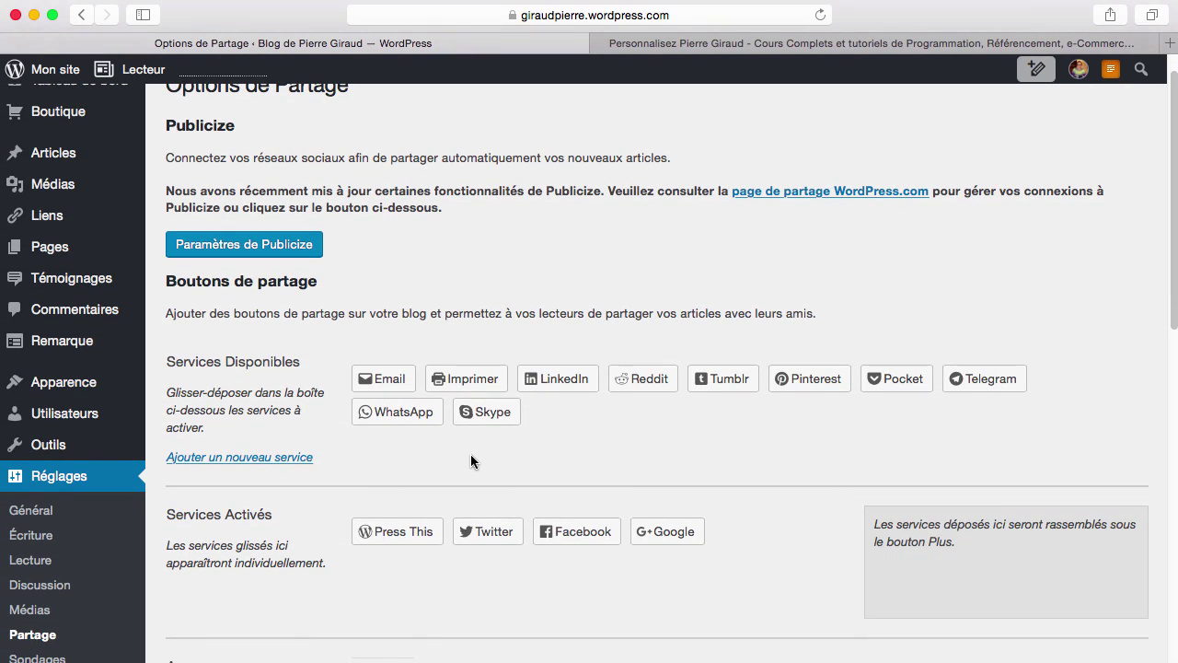
pyautogui.scroll(-1, 470, 460)
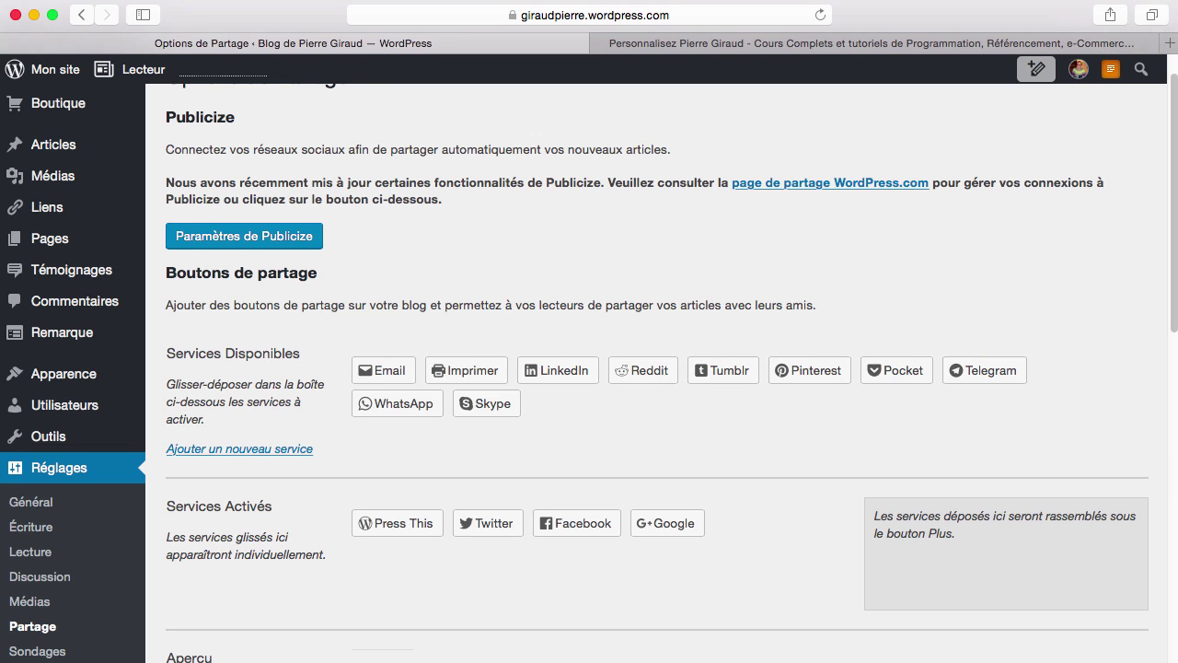
pyautogui.scroll(2, 476, 249)
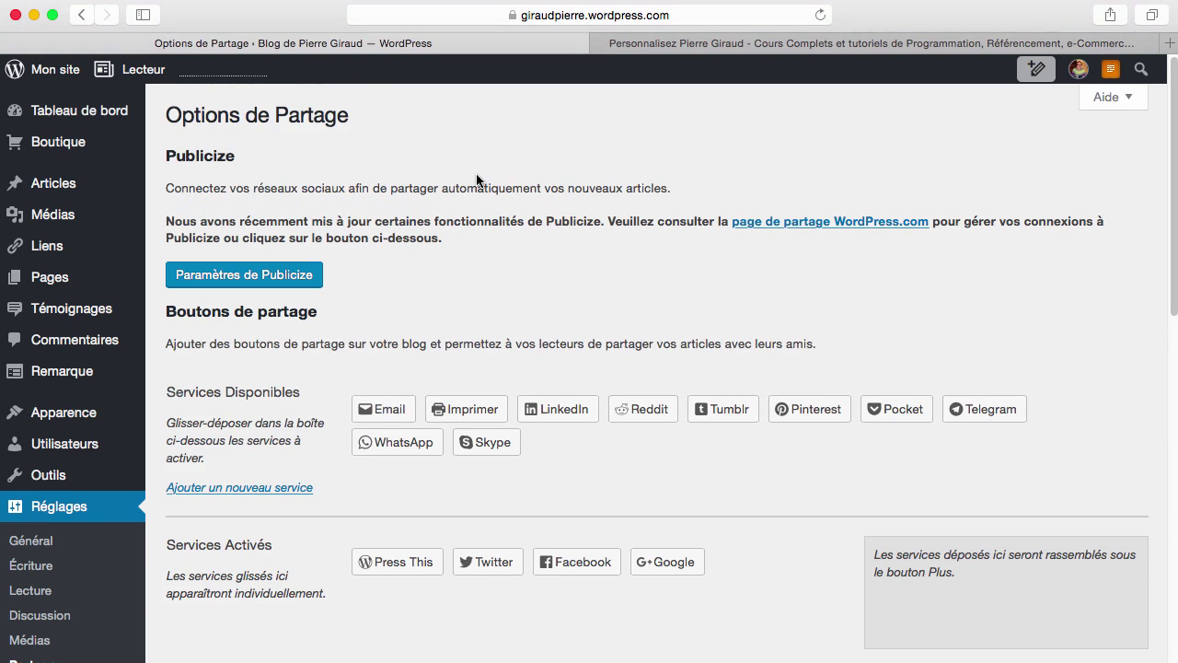
pyautogui.scroll(-10, 476, 173)
pyautogui.scroll(-10, 475, 173)
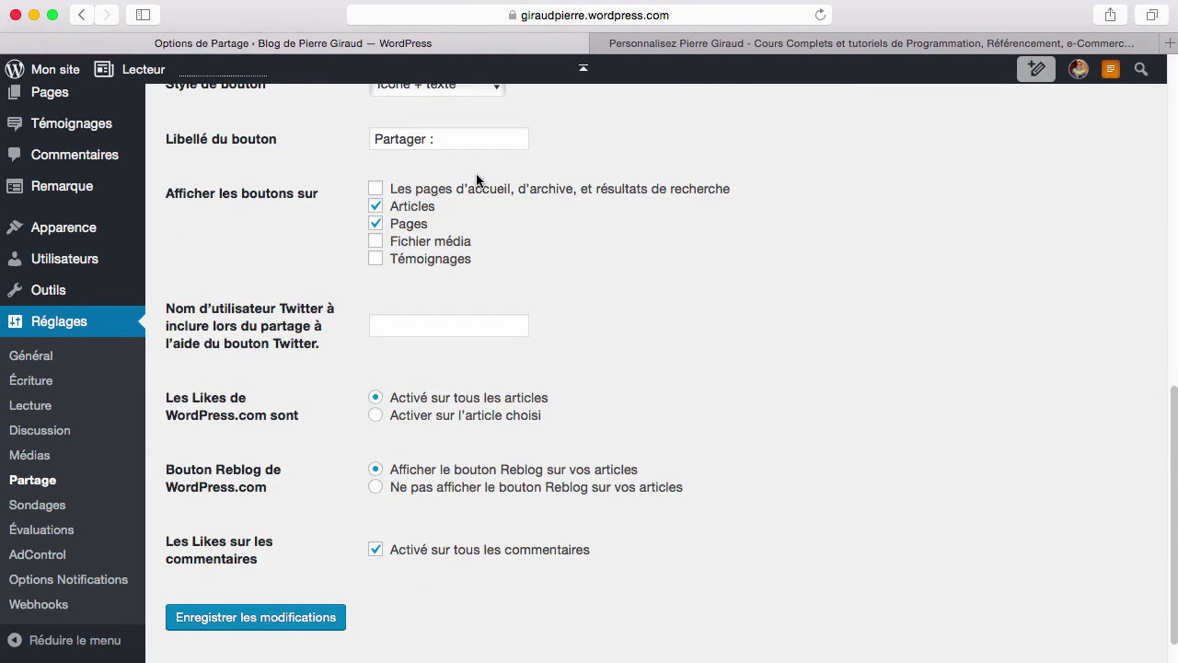
pyautogui.scroll(-1, 476, 175)
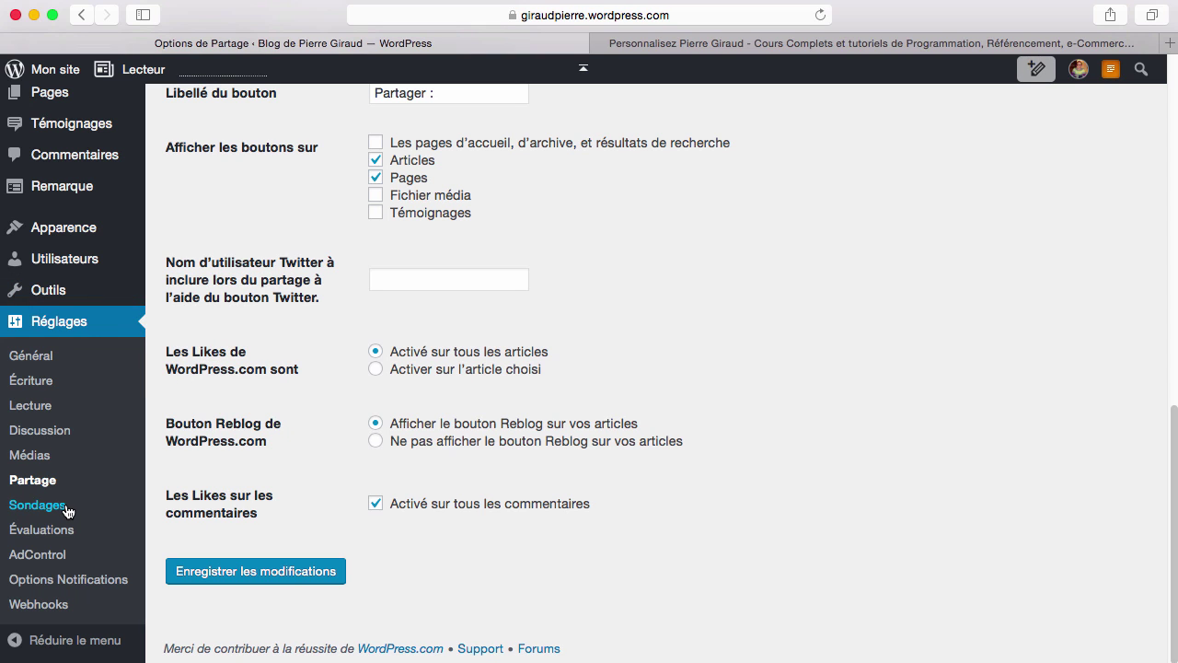
# Step: Open the poll settings and review the Polldaddy account section and the default poll options
pyautogui.click(67, 511)
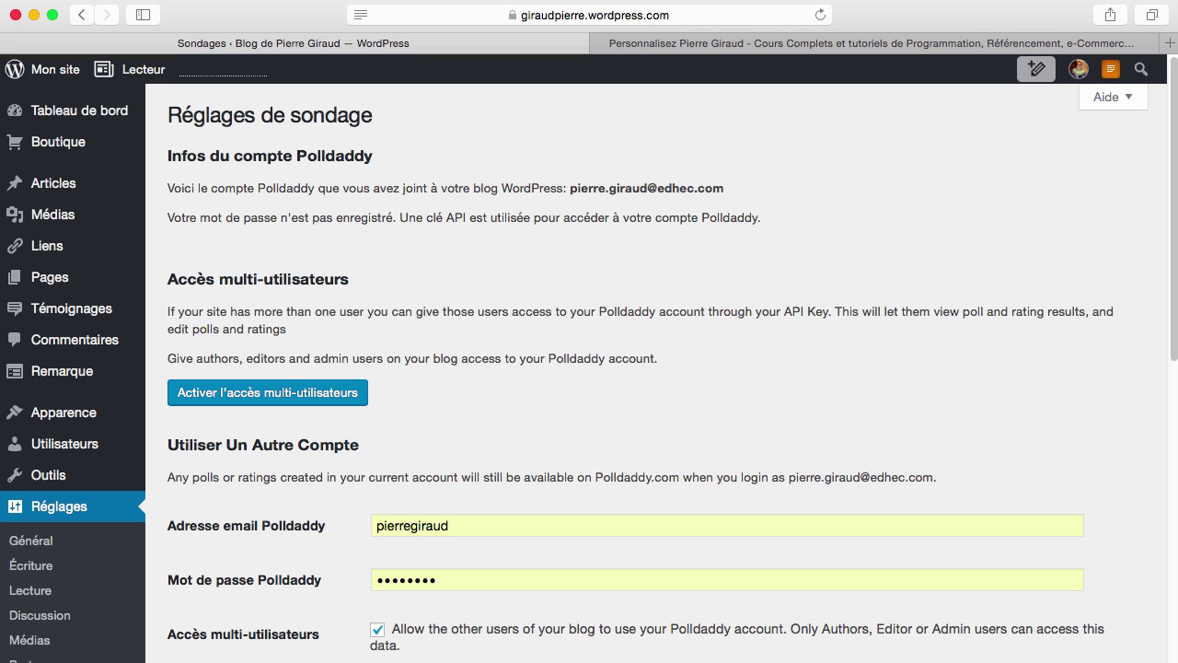
pyautogui.scroll(-5, 649, 331)
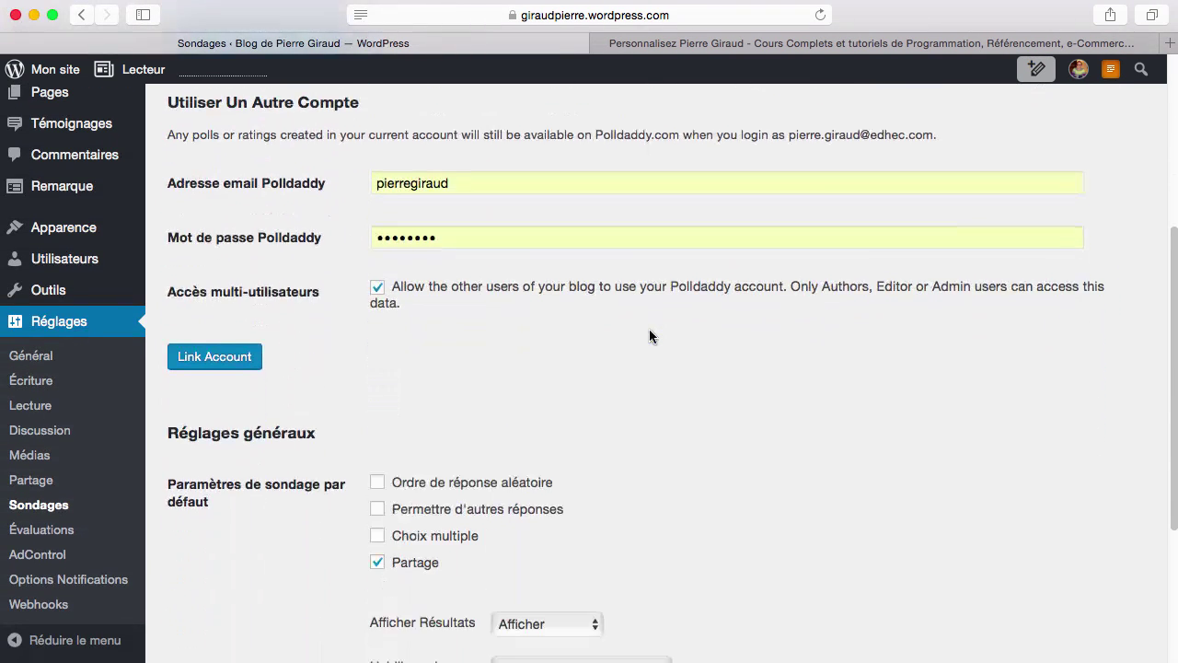
pyautogui.scroll(-2, 649, 336)
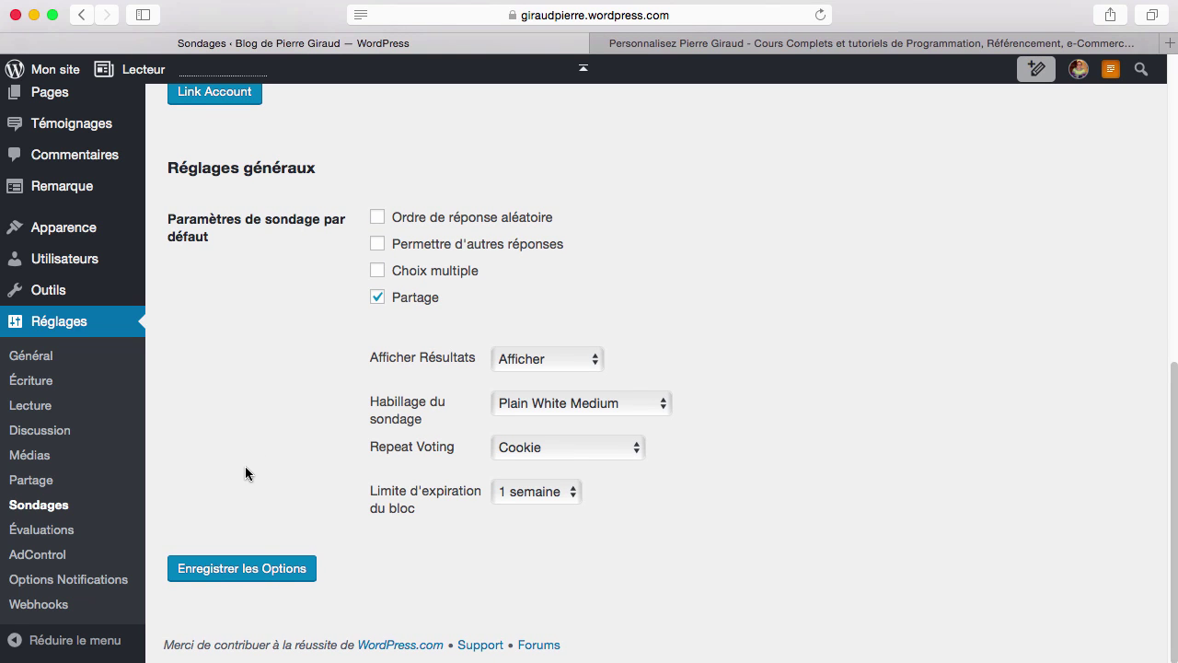
# Step: Review the ratings display options for articles and the AdControl page on site advertising
pyautogui.click(67, 531)
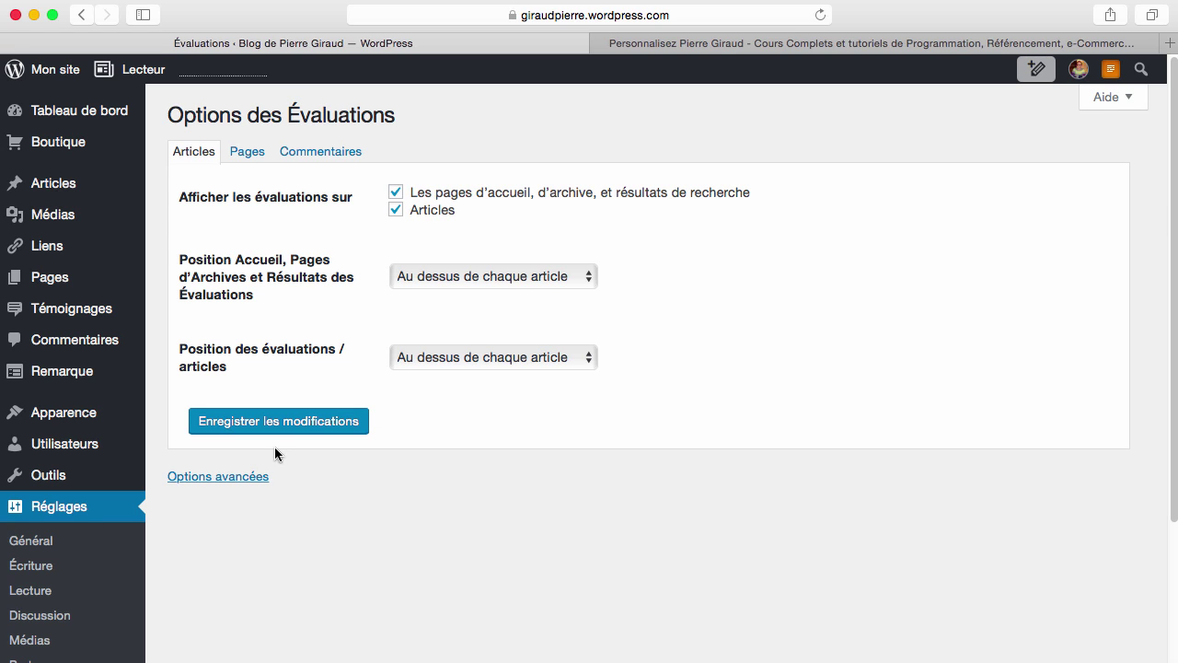
pyautogui.scroll(-3, 88, 497)
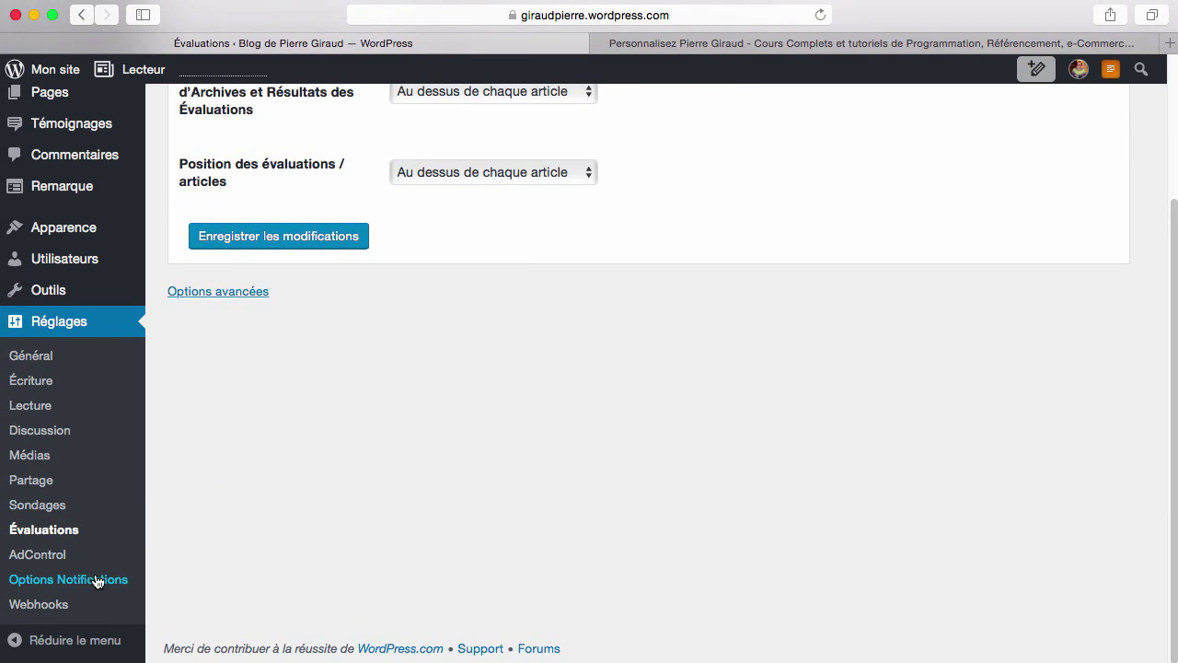
pyautogui.click(39, 554)
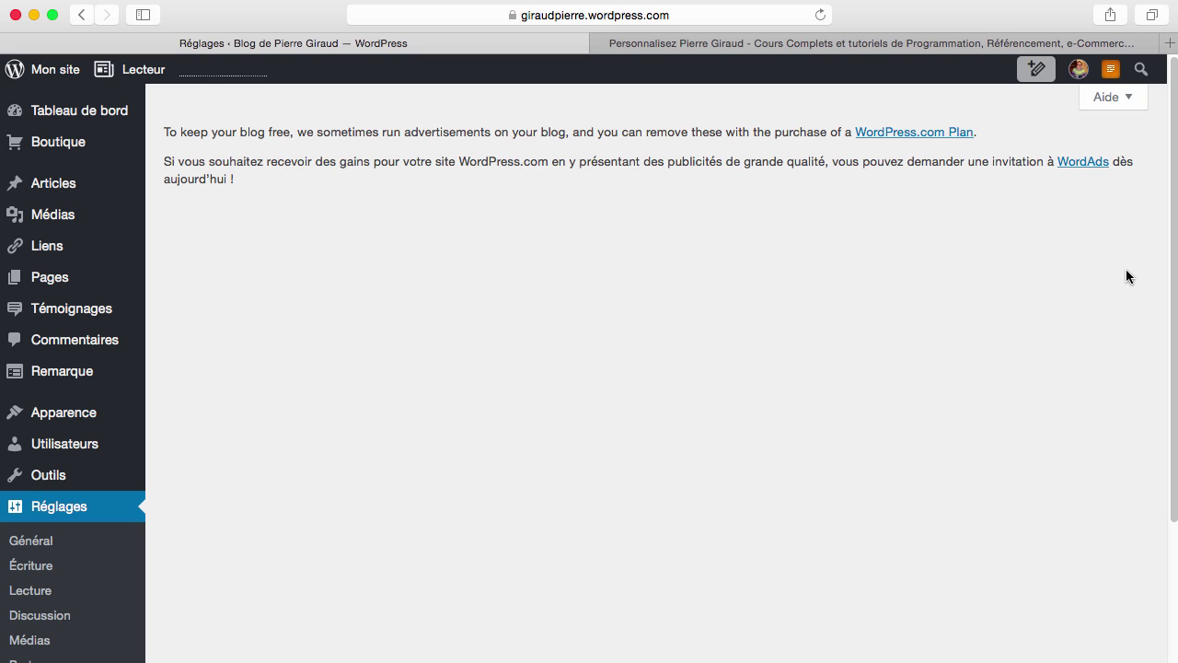
pyautogui.scroll(-5, 211, 396)
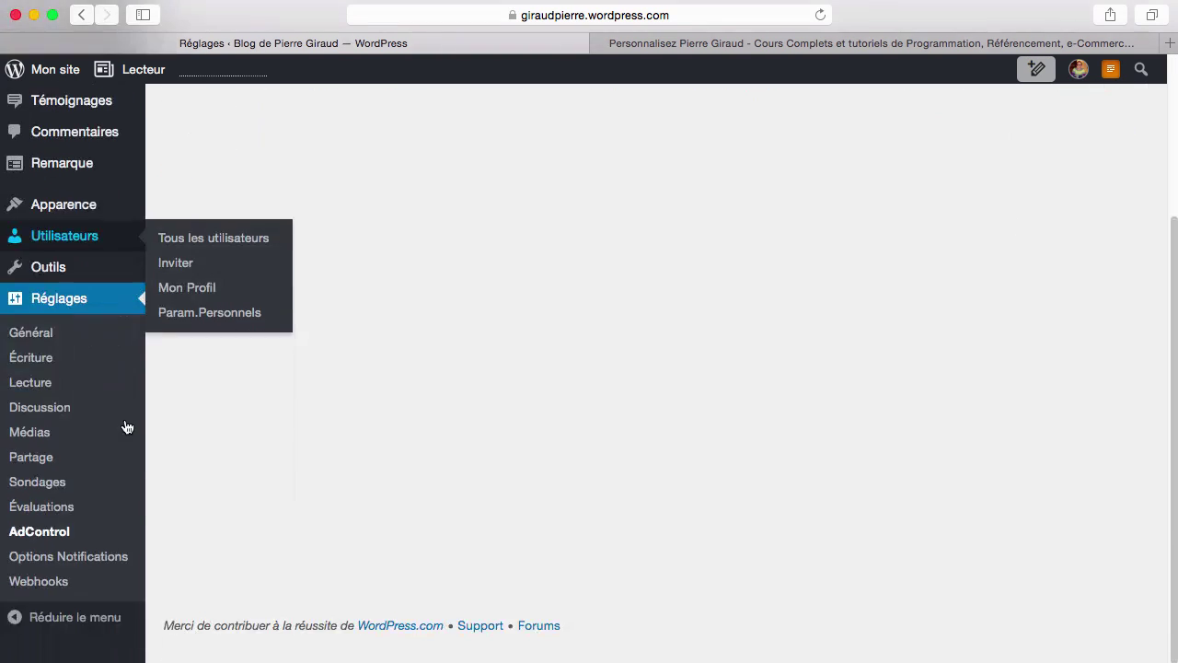
# Step: Review the email notification options for content changes and open the WebHooks settings page
pyautogui.click(104, 580)
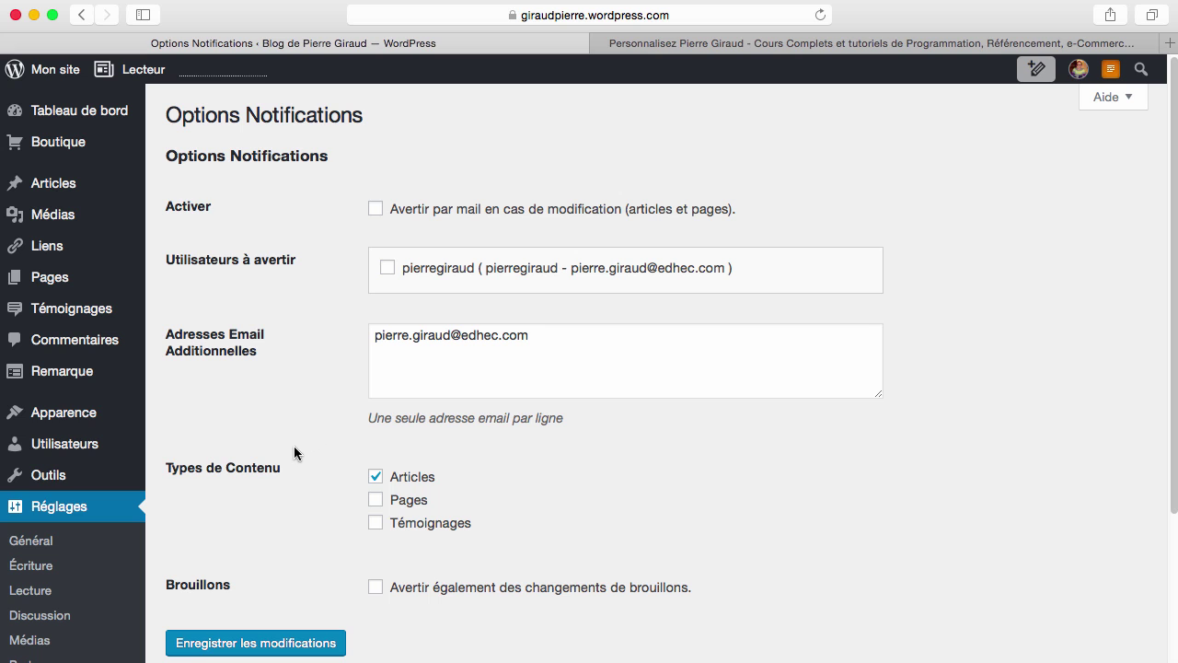
pyautogui.scroll(-4, 250, 463)
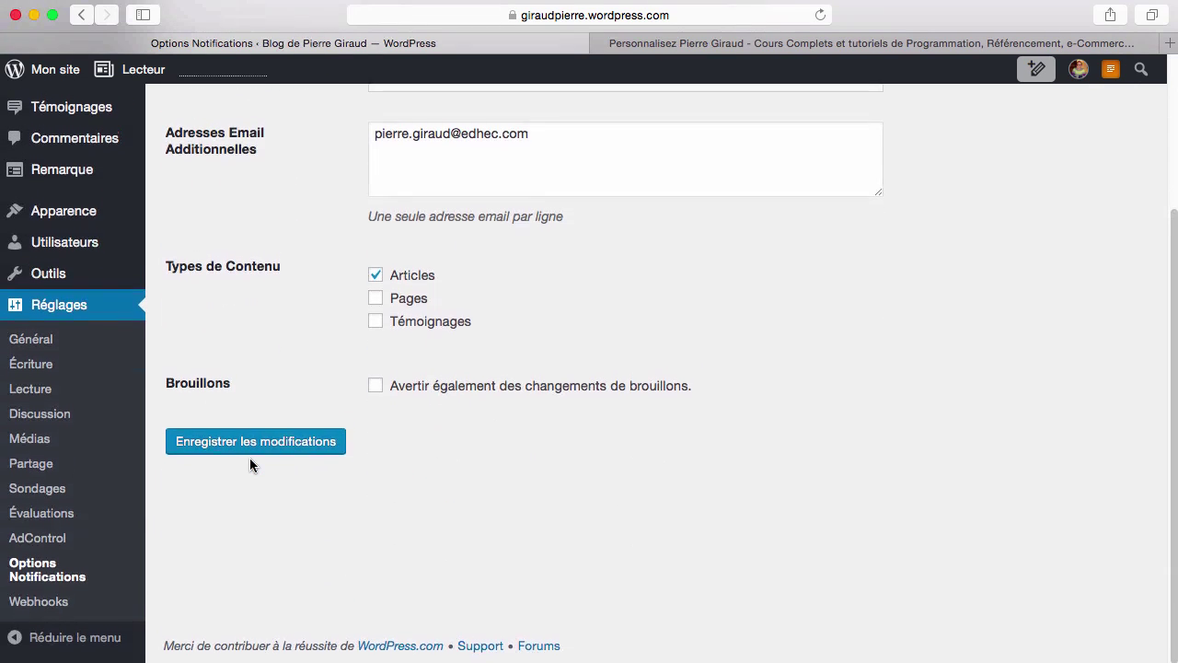
pyautogui.click(57, 606)
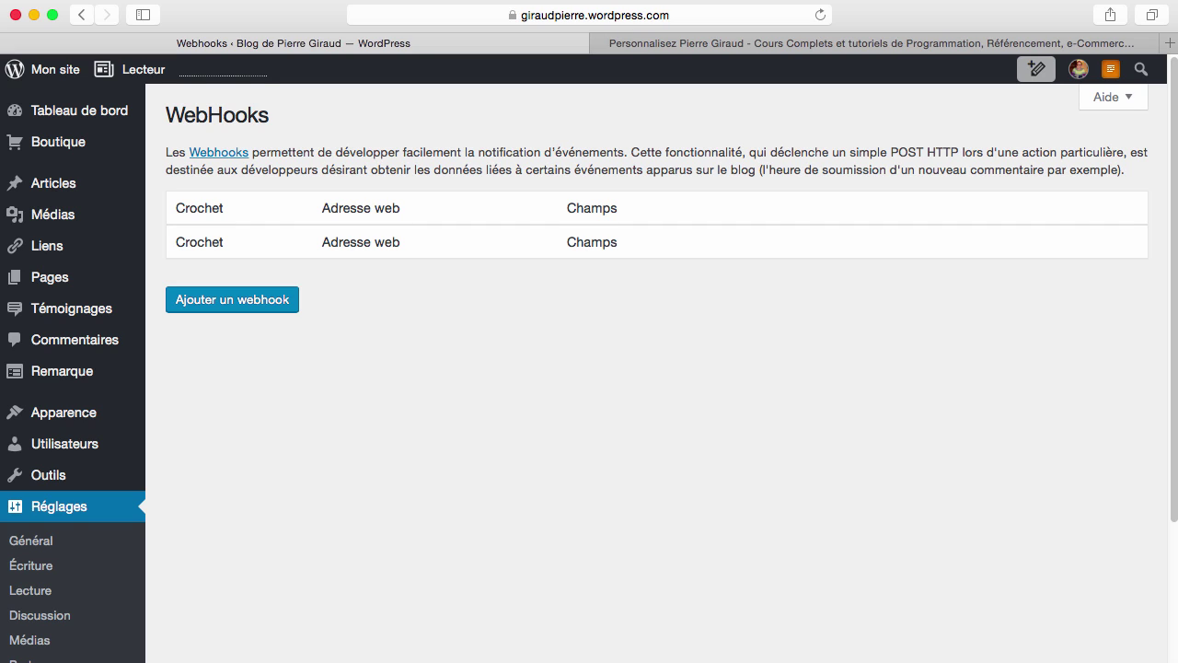
# Step: Switch to the self-hosted WordPress site, close its theme customizer, and open the list of installed extensions
pyautogui.moveTo(85, 237)
pyautogui.click(733, 44)
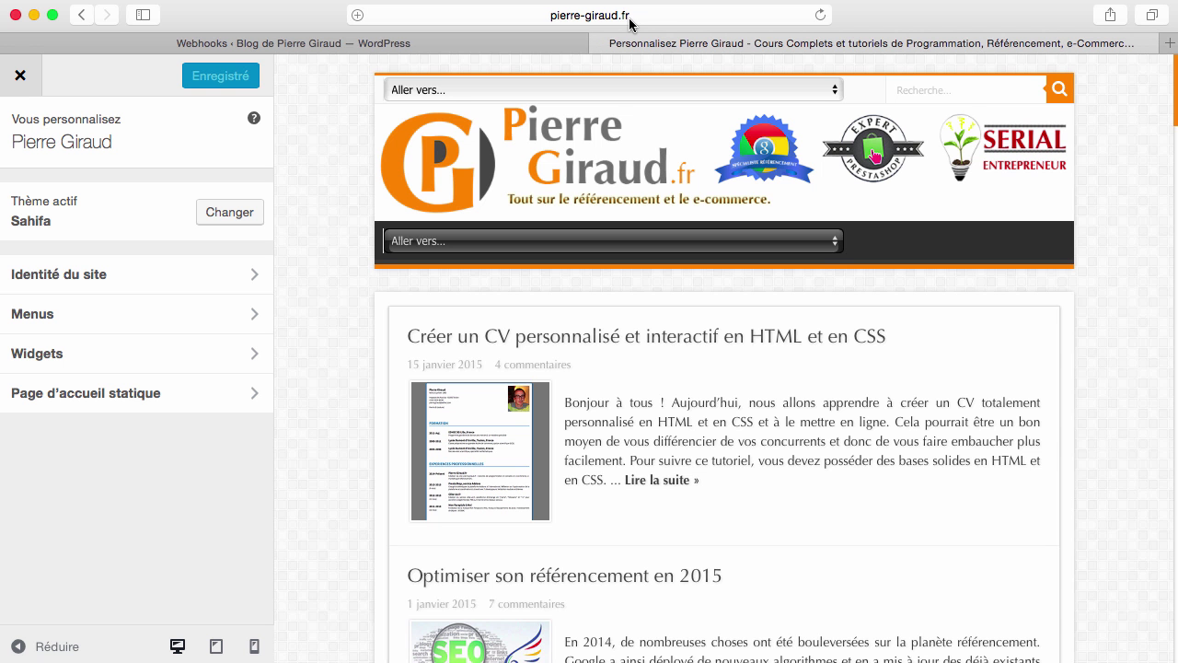
pyautogui.click(20, 78)
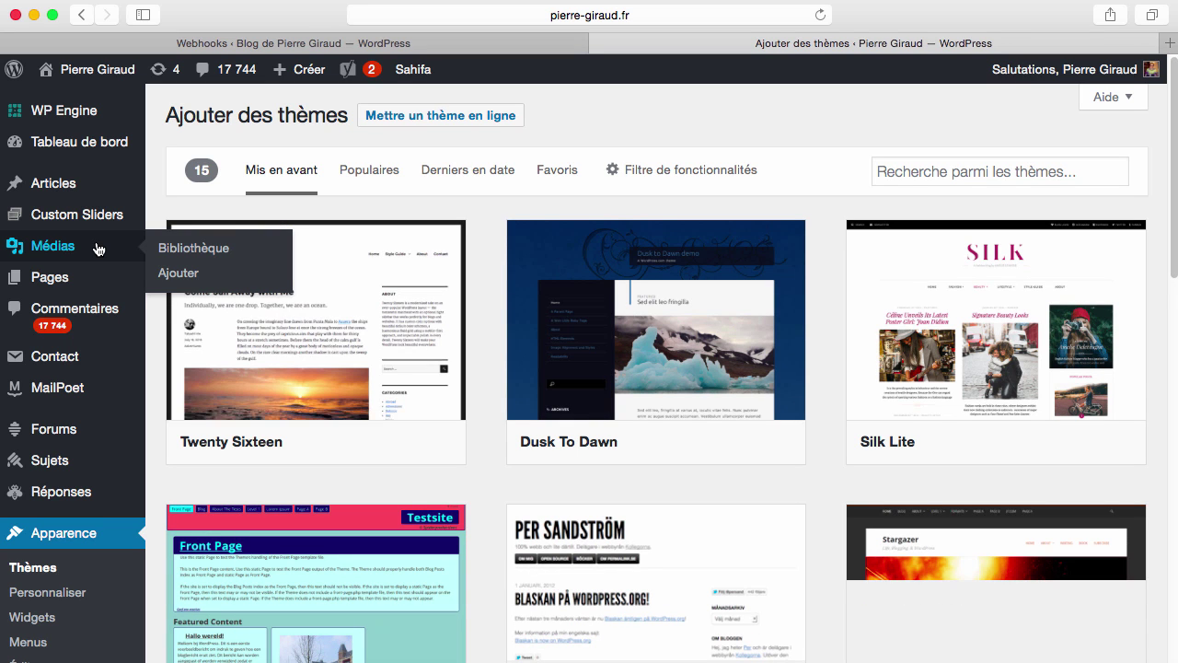
pyautogui.scroll(-3, 96, 276)
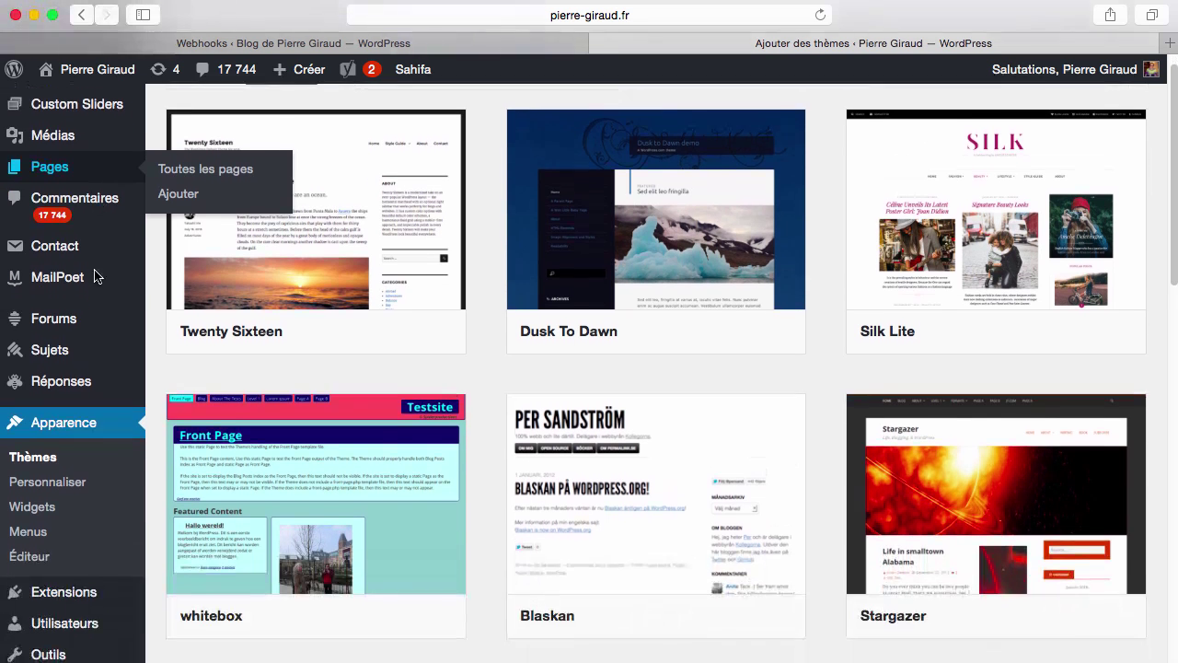
pyautogui.scroll(-5, 95, 276)
pyautogui.moveTo(60, 372)
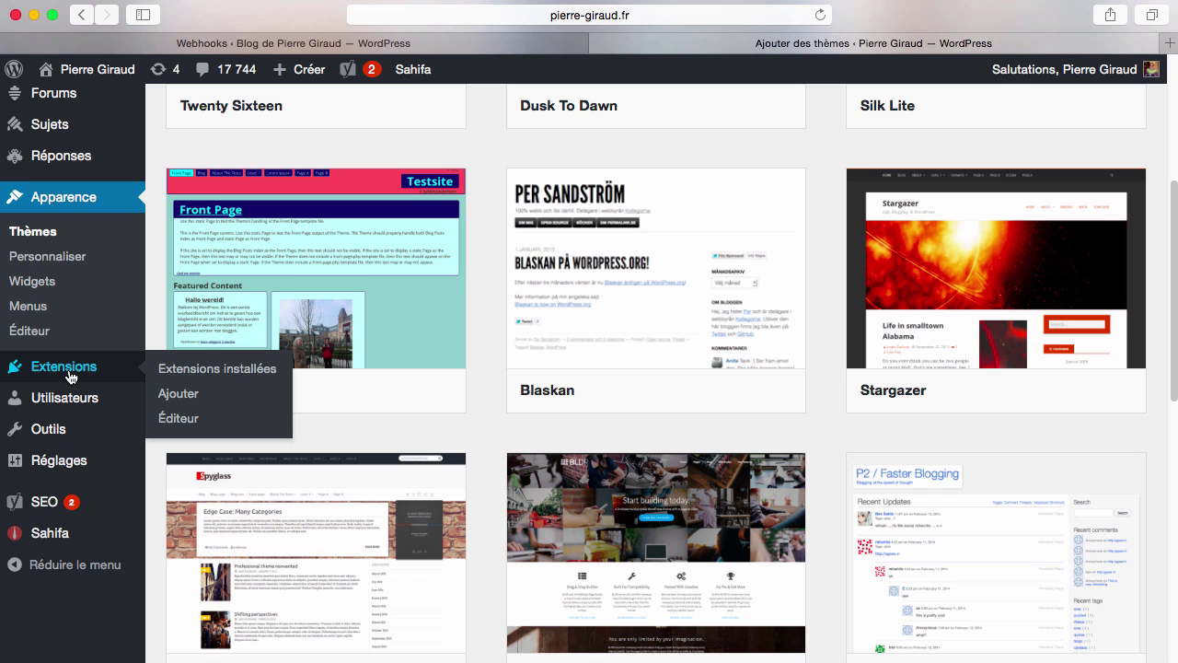
pyautogui.click(72, 375)
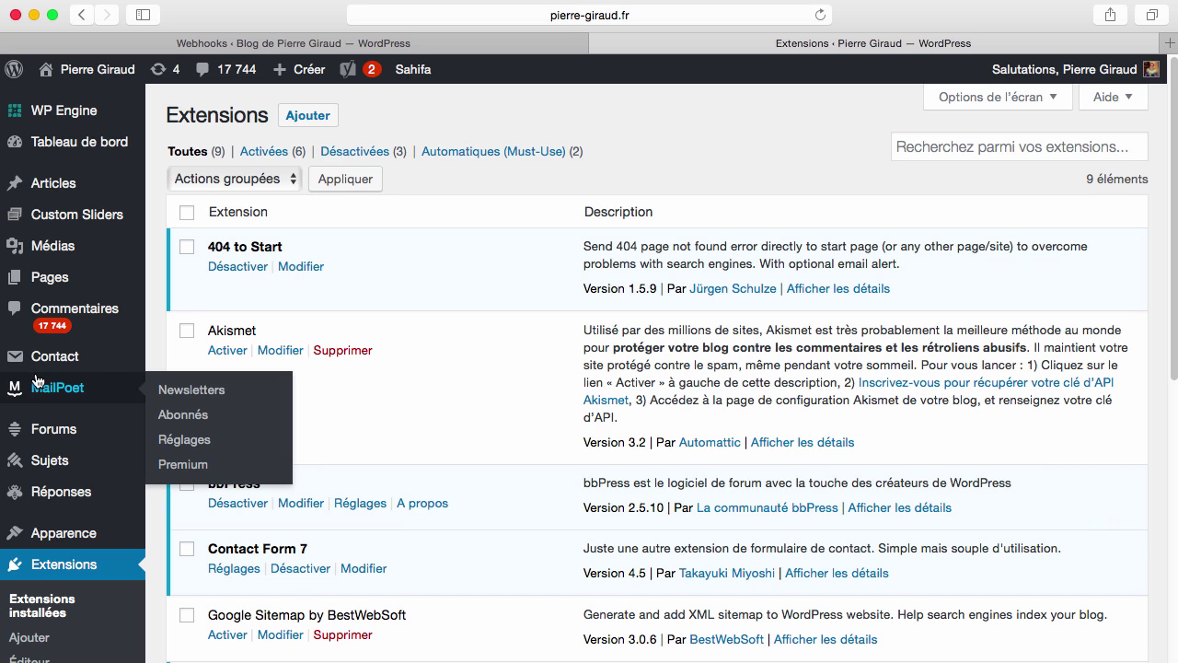
pyautogui.moveTo(48, 546)
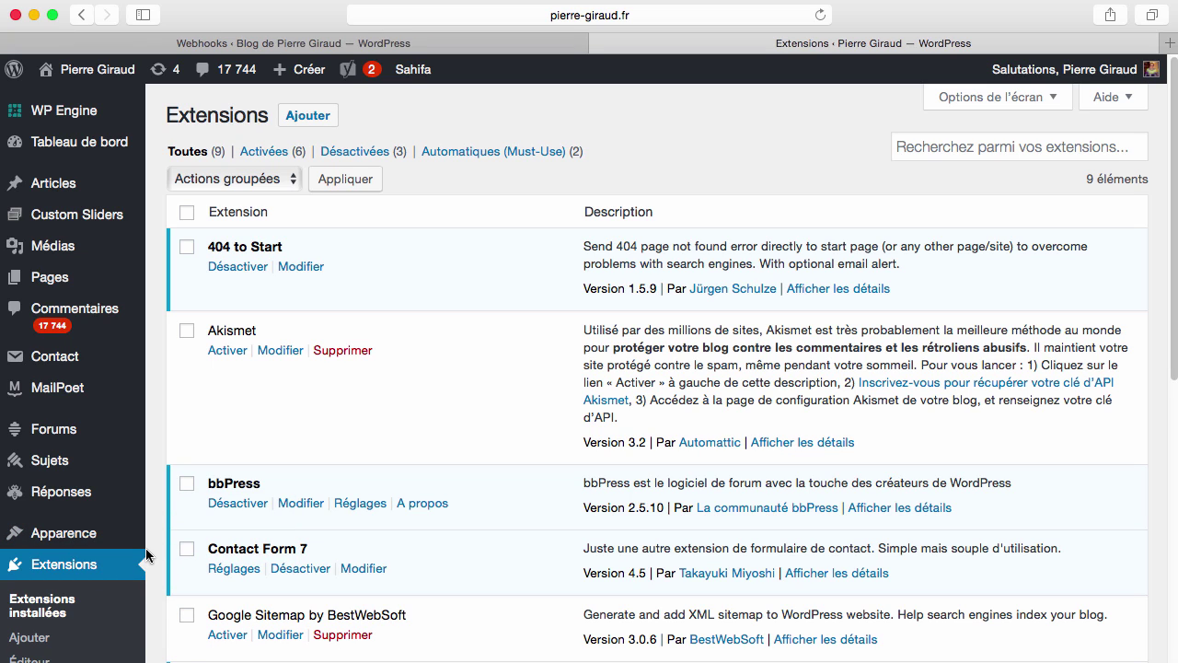
# Step: Return to the WordPress.com blog's admin area and show the available appearance options
pyautogui.click(337, 50)
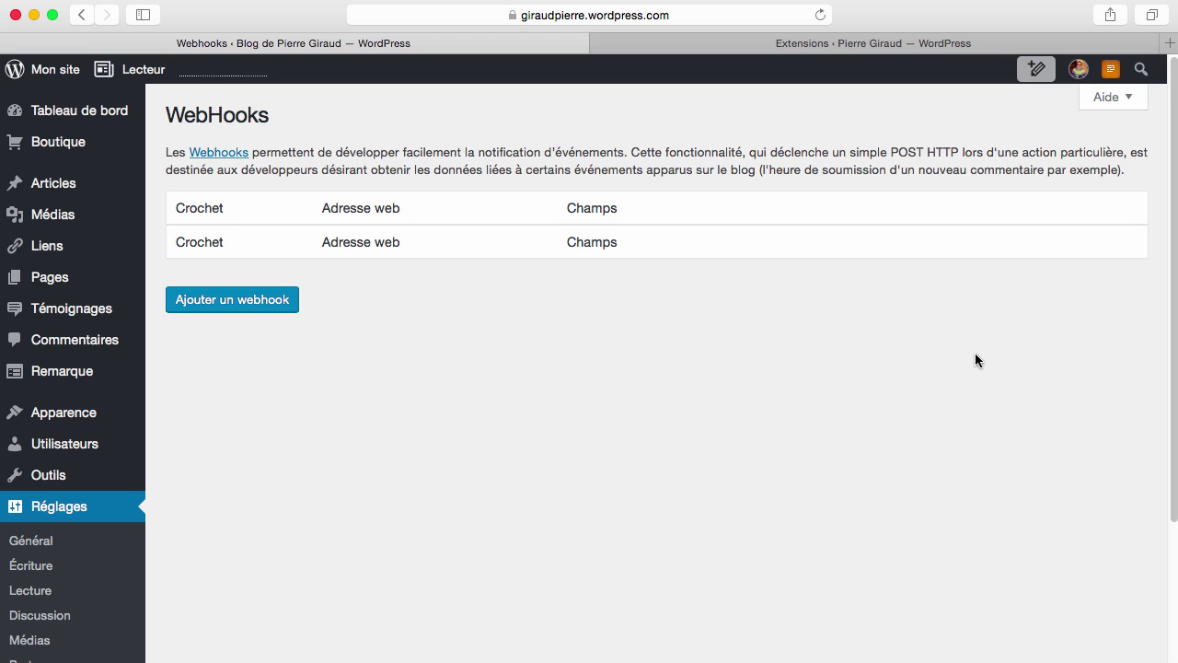
pyautogui.moveTo(93, 411)
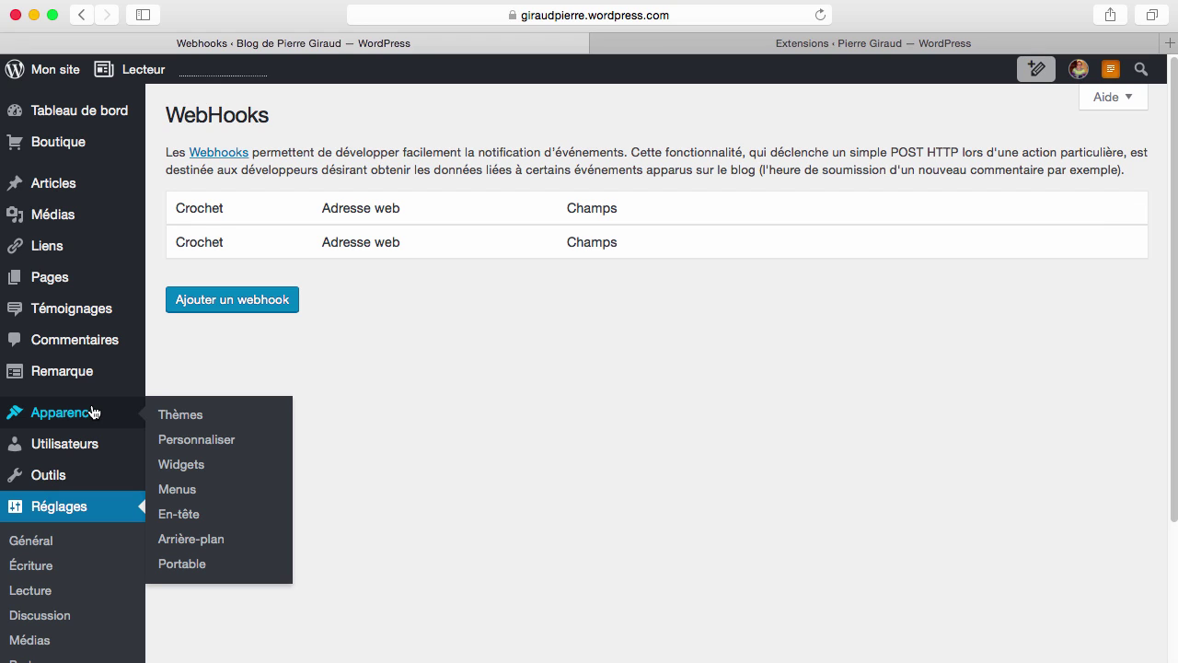
# Step: Open the blog's theme gallery and activate the Karuna theme
pyautogui.click(93, 411)
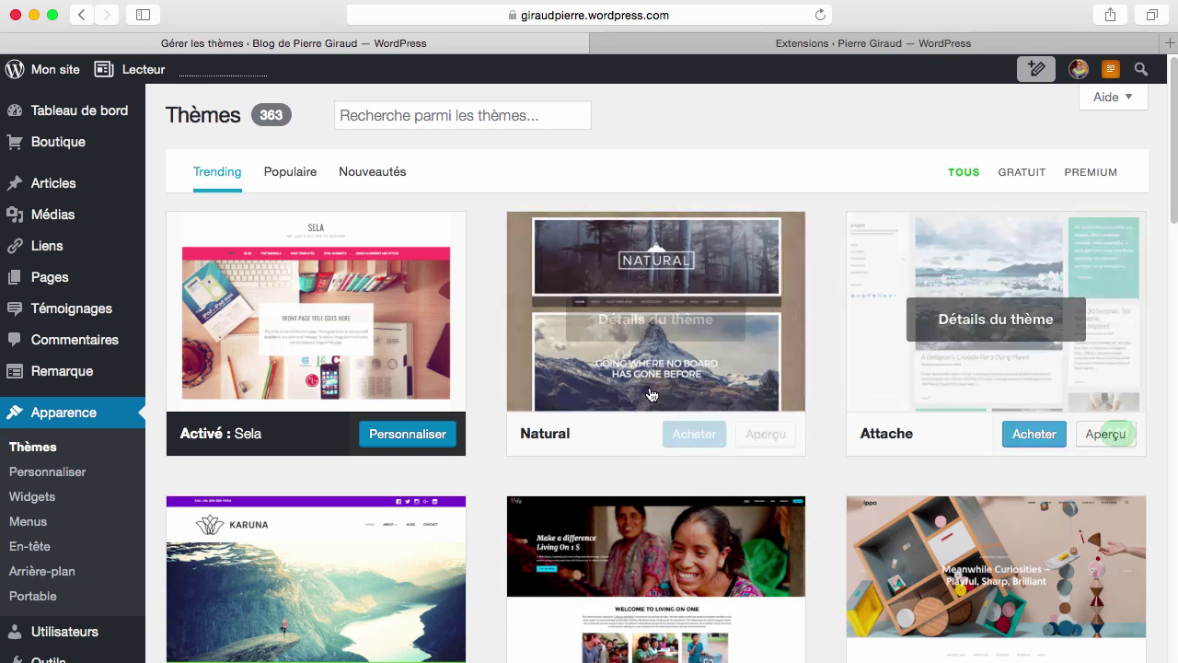
pyautogui.scroll(-2, 559, 415)
pyautogui.scroll(-3, 559, 414)
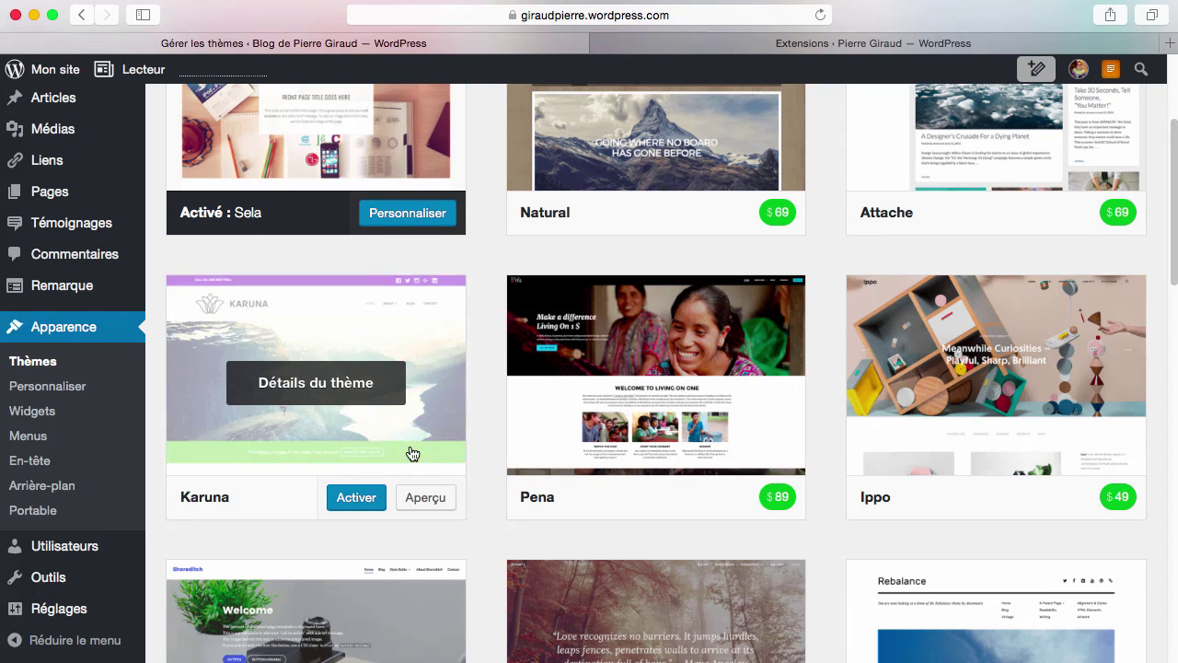
pyautogui.click(355, 498)
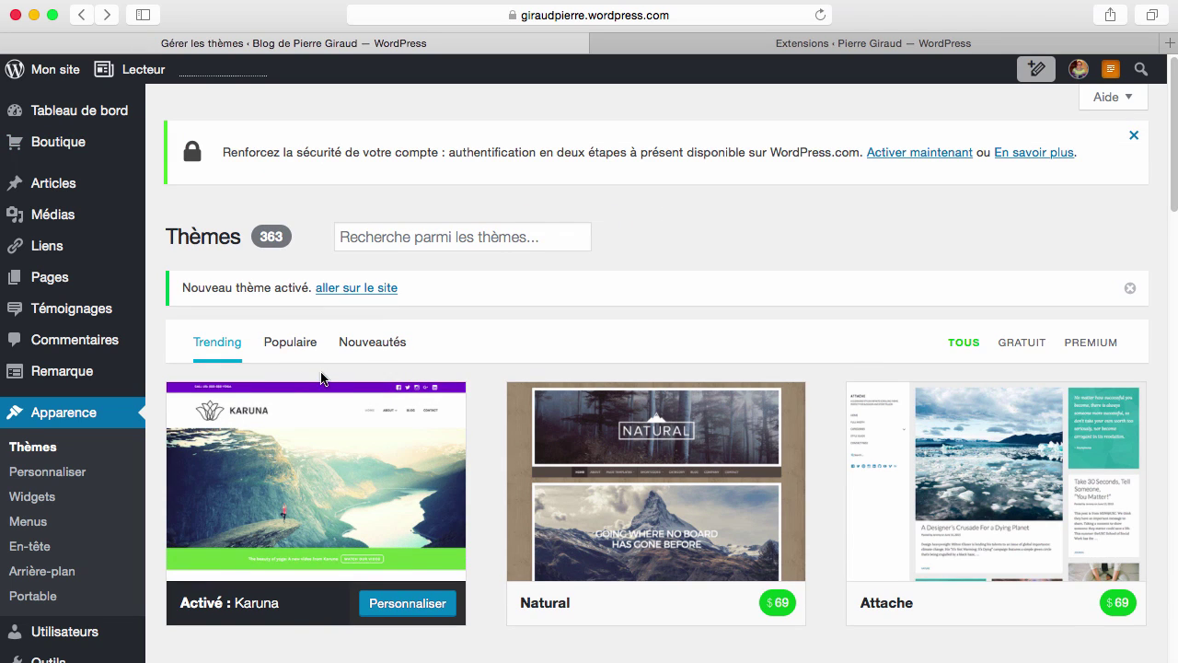
# Step: Examine the blog's public page with its new theme down to the last article, and return to the theme gallery
pyautogui.click(358, 292)
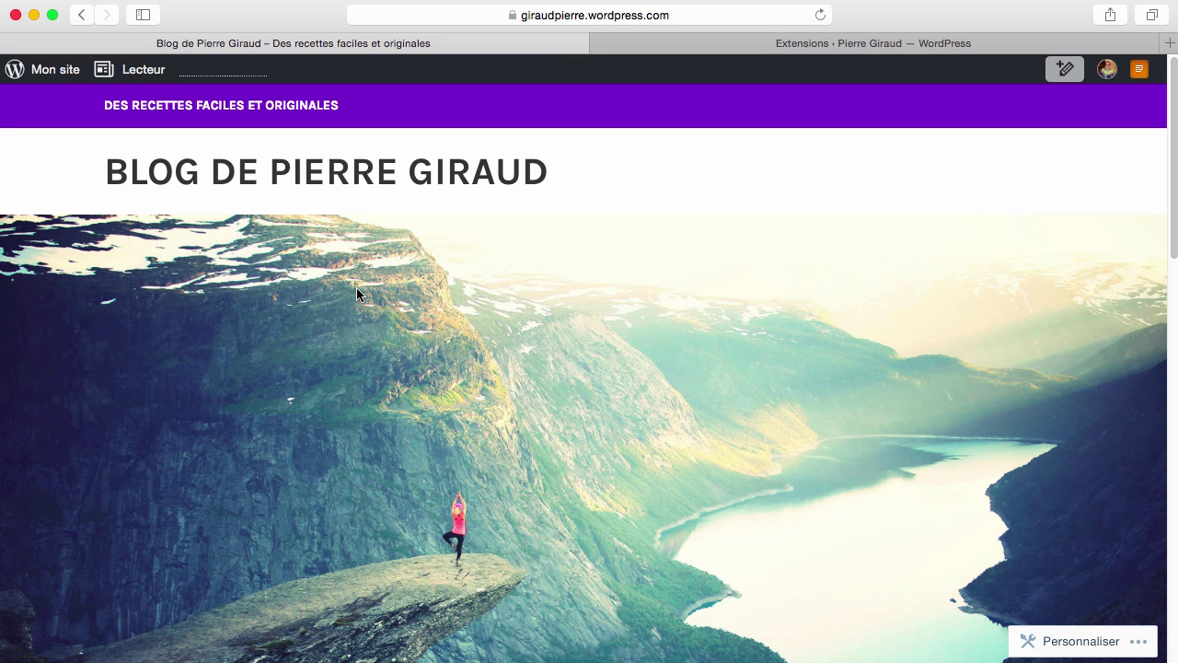
pyautogui.scroll(-10, 414, 452)
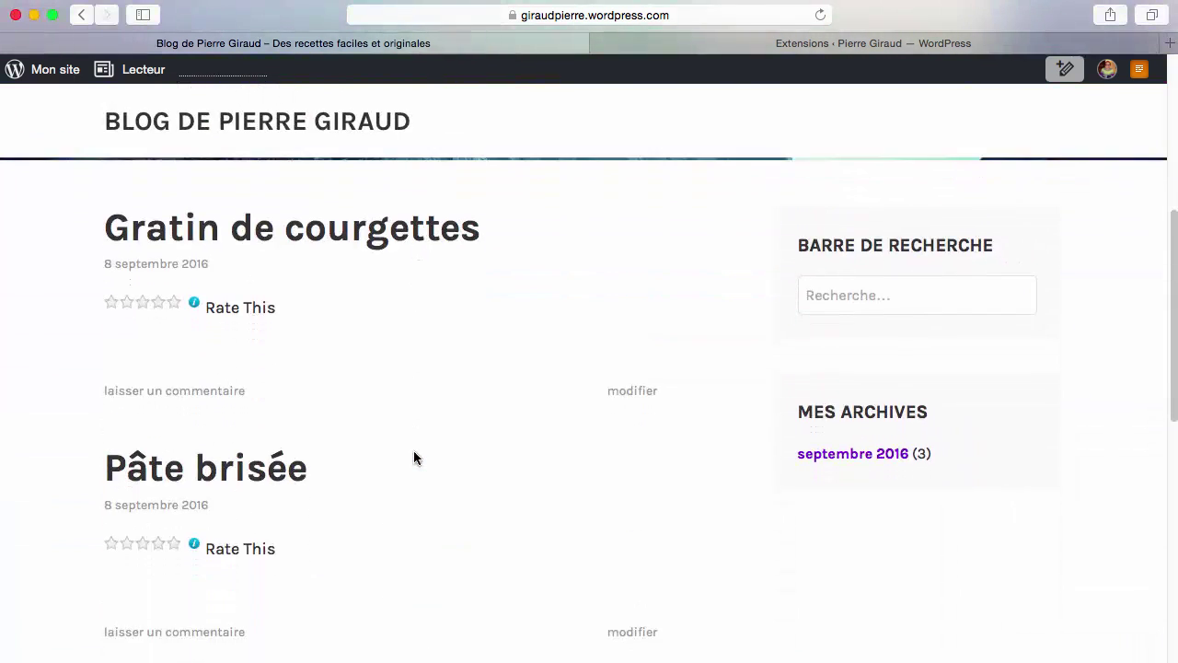
pyautogui.scroll(-3, 413, 457)
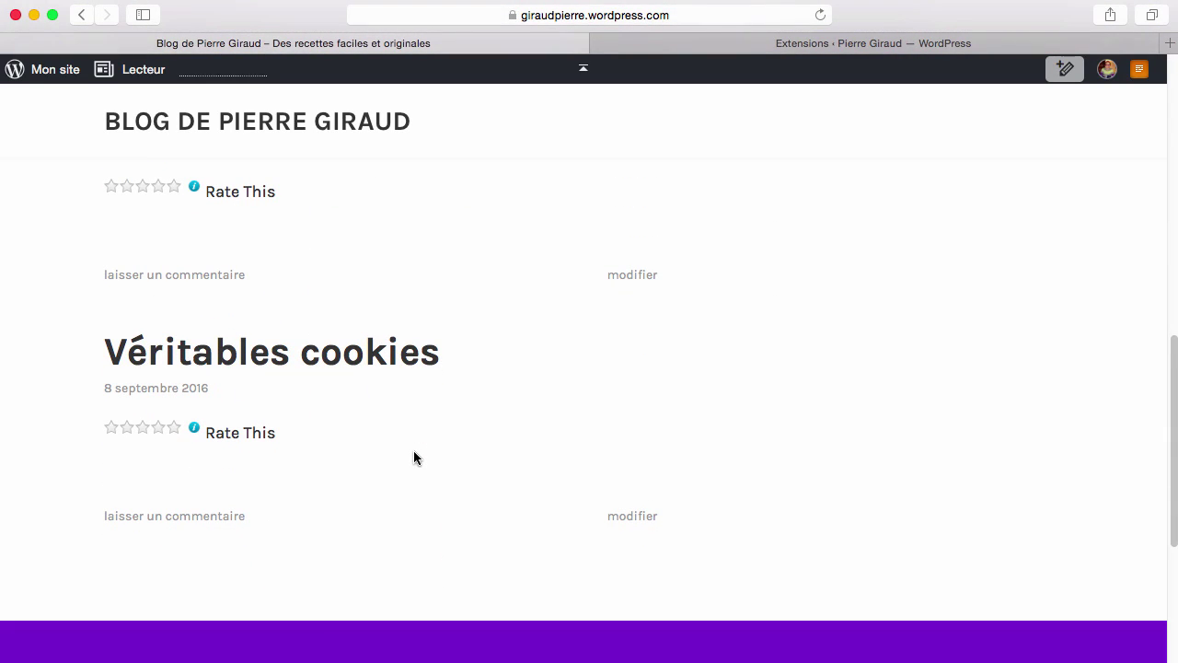
pyautogui.scroll(15, 413, 454)
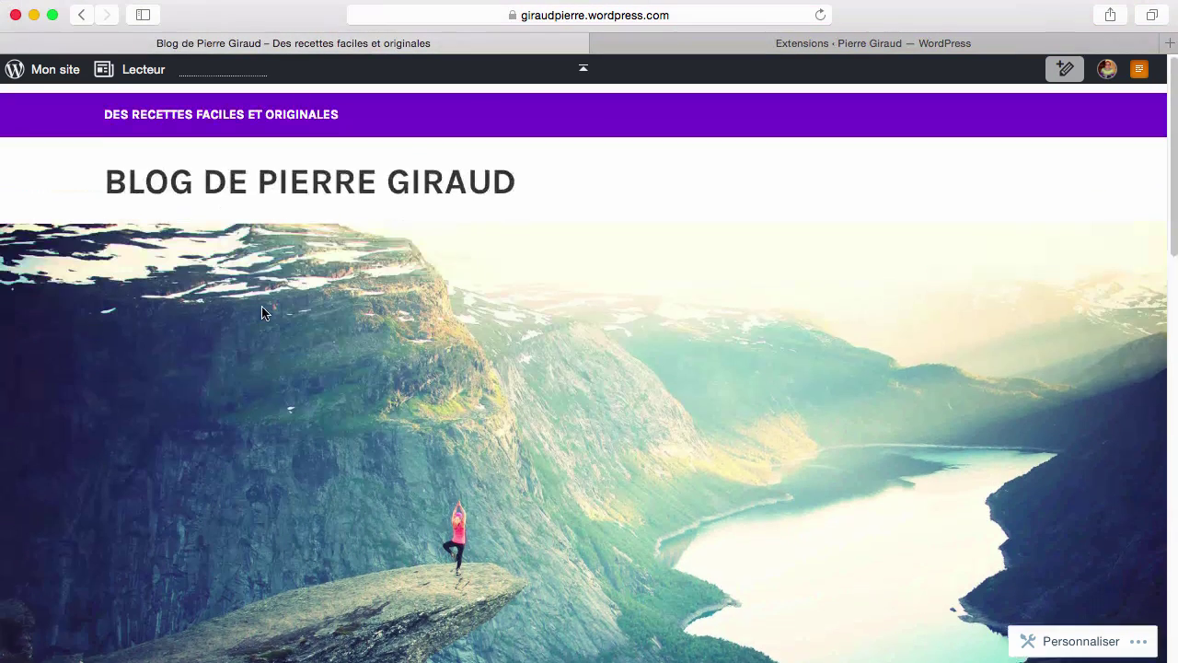
pyautogui.click(82, 15)
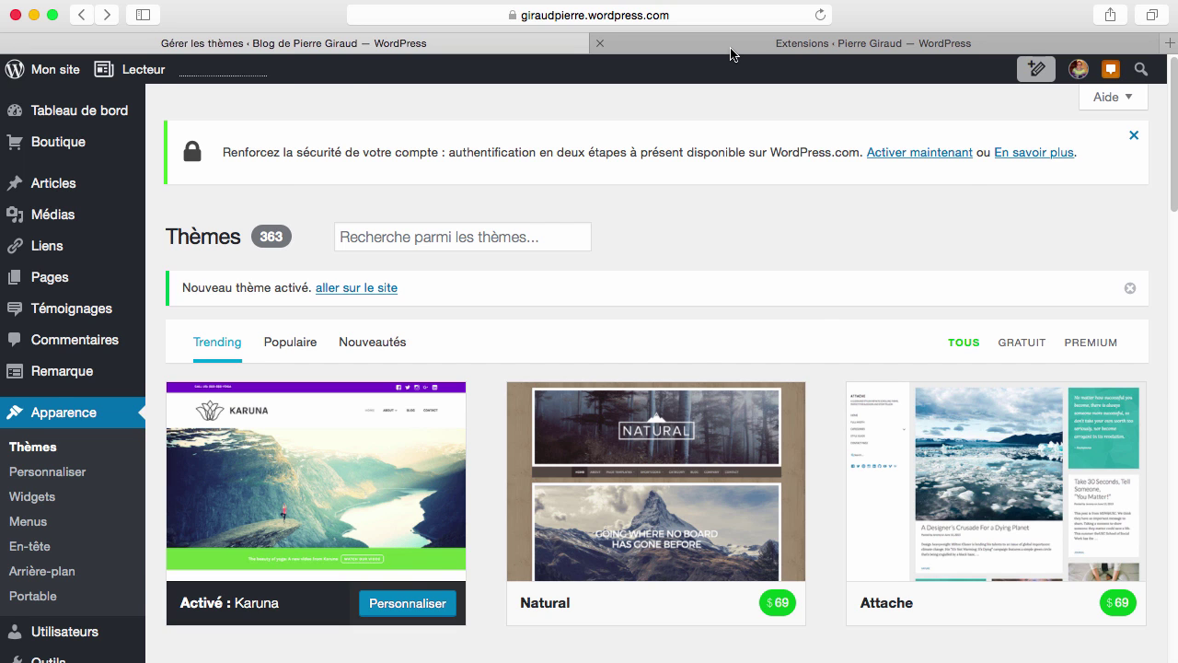
# Step: Open the installed themes of the self-hosted WordPress site and compare them with the WordPress.com blog's theme gallery
pyautogui.click(732, 51)
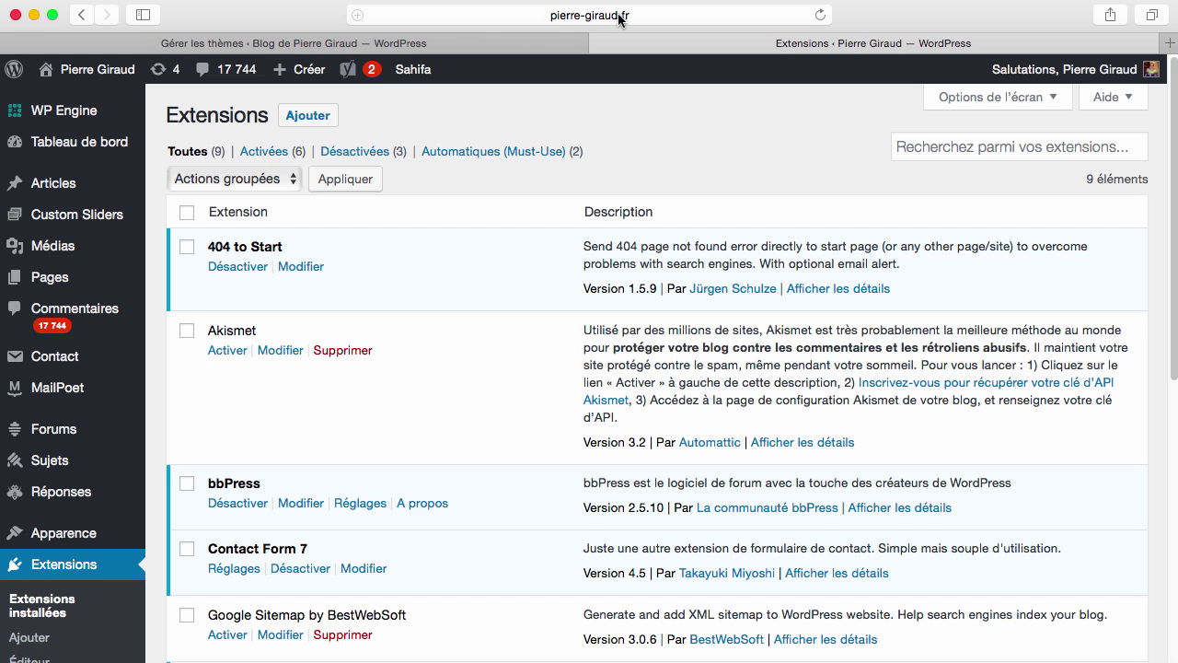
pyautogui.scroll(-5, 122, 340)
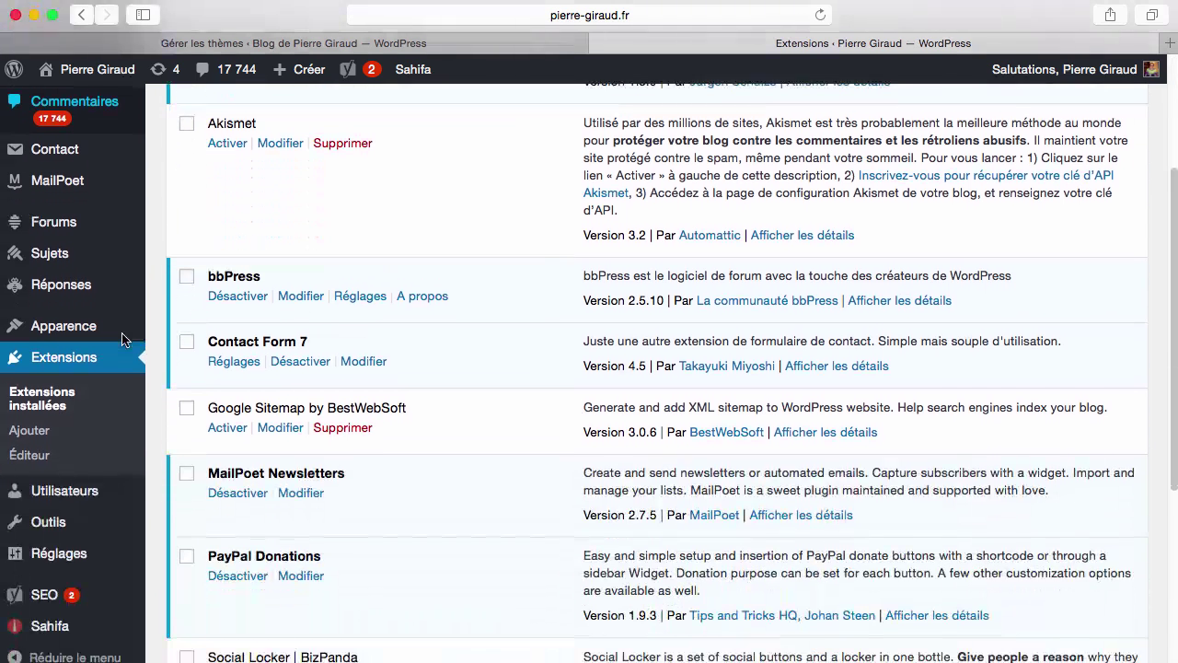
pyautogui.moveTo(101, 312)
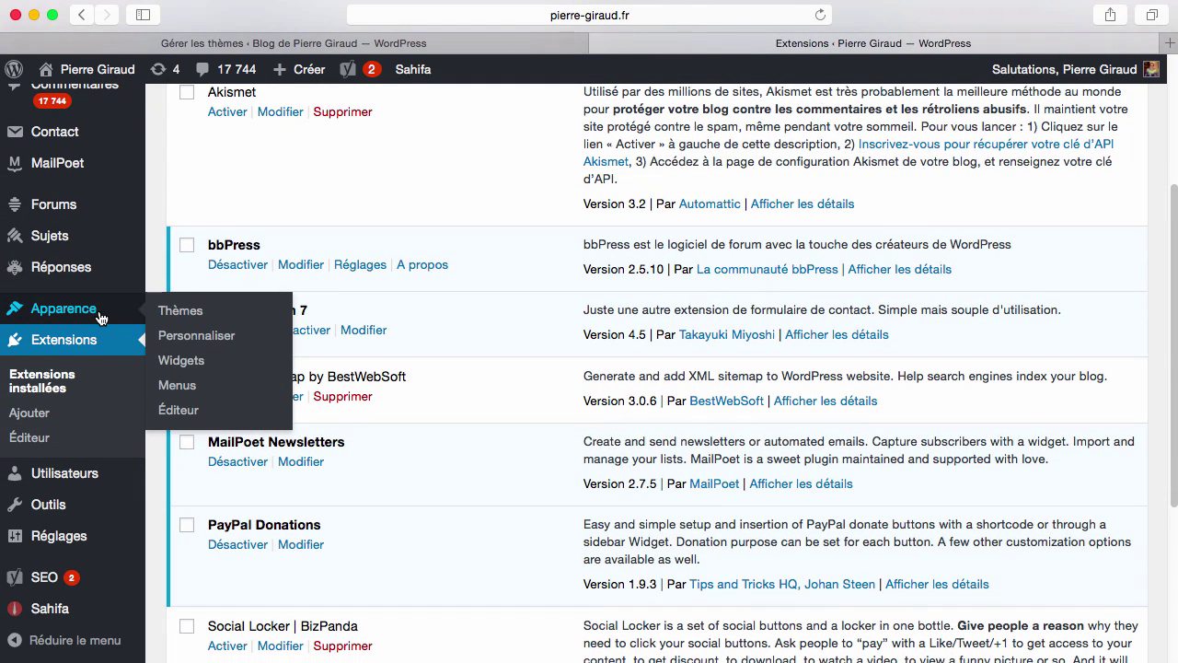
pyautogui.click(186, 316)
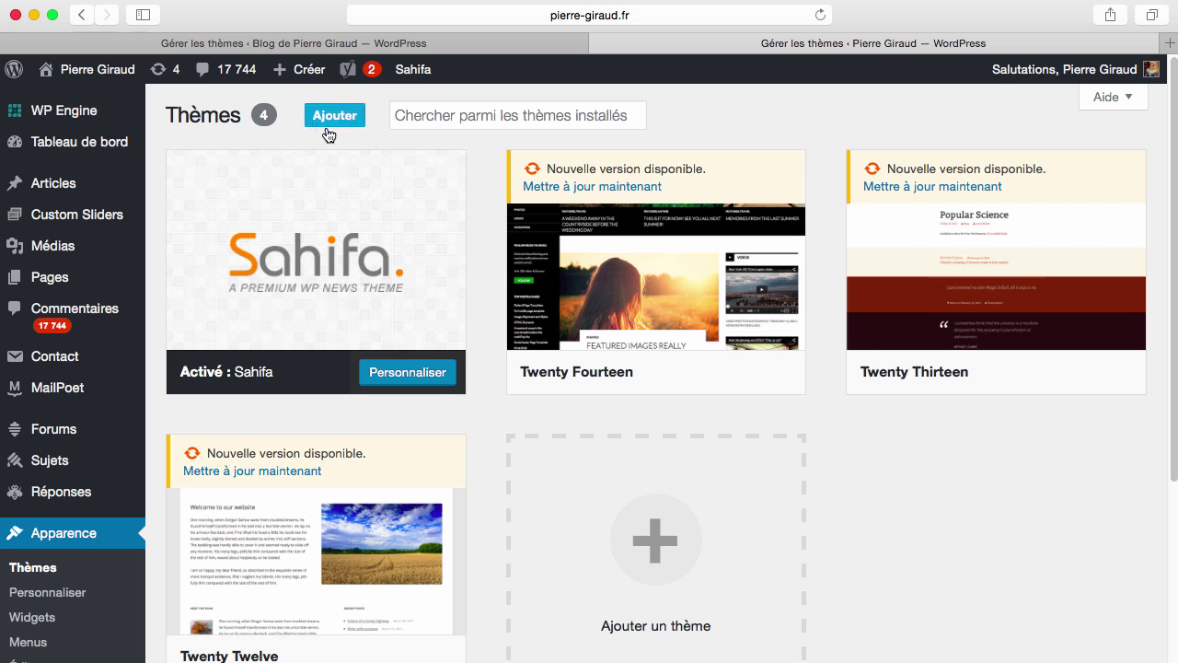
pyautogui.click(336, 44)
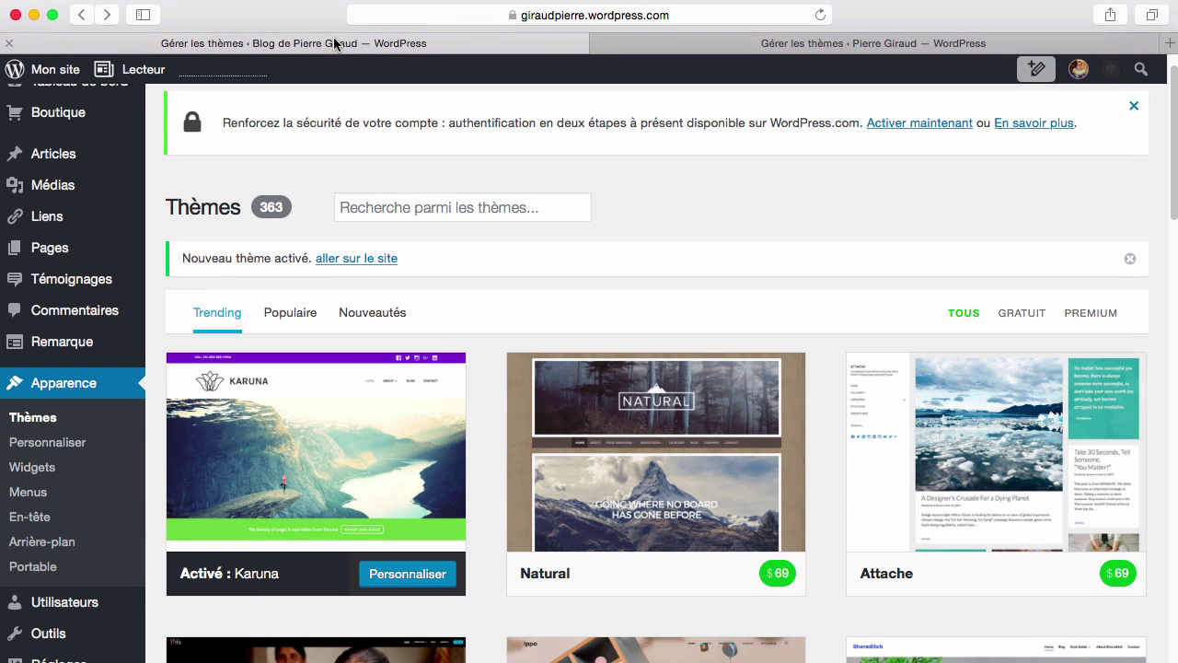
pyautogui.scroll(1, 325, 197)
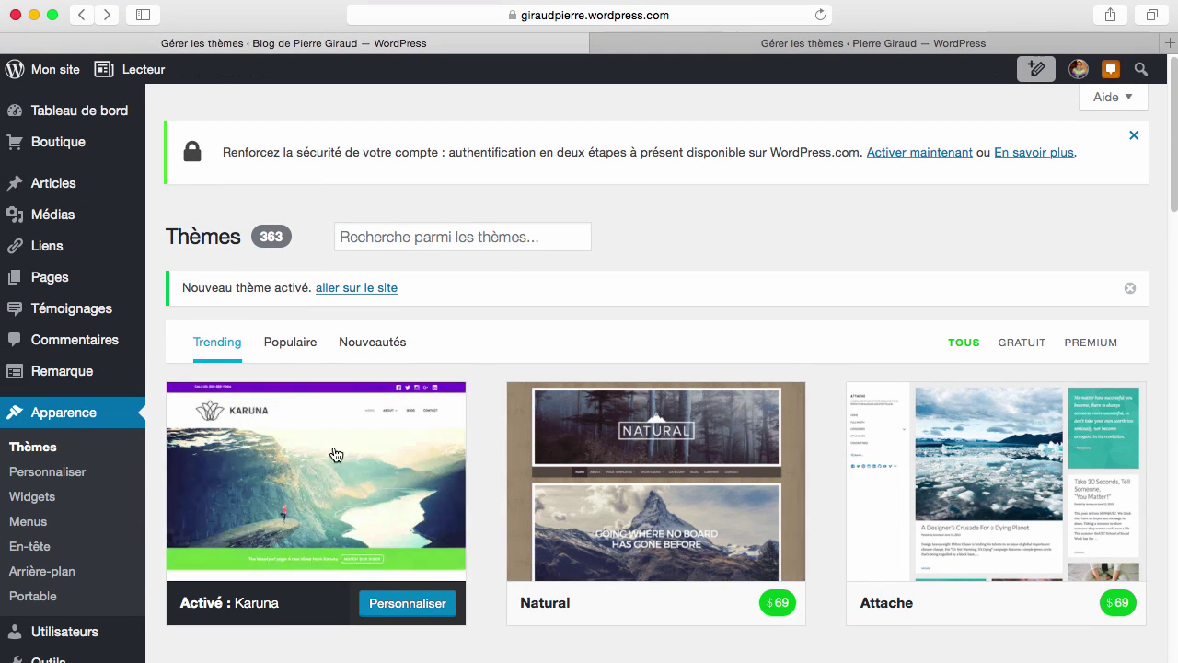
# Step: On the self-hosted site, open the page for adding themes and show the form for uploading a .zip theme
pyautogui.click(765, 48)
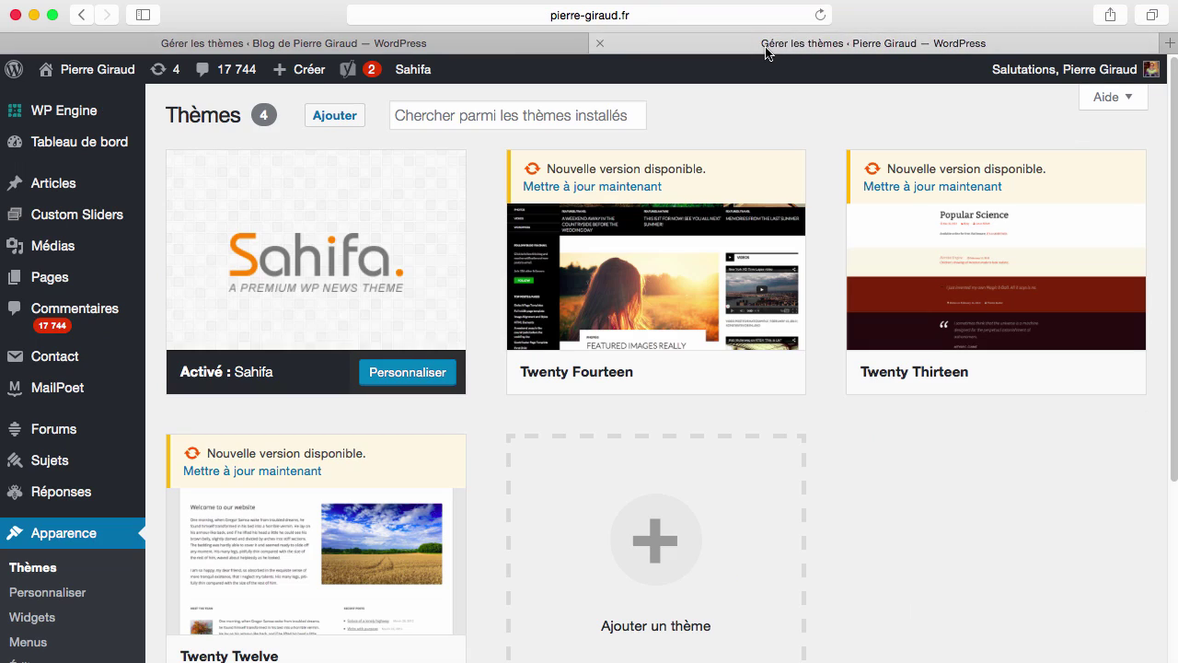
pyautogui.click(327, 118)
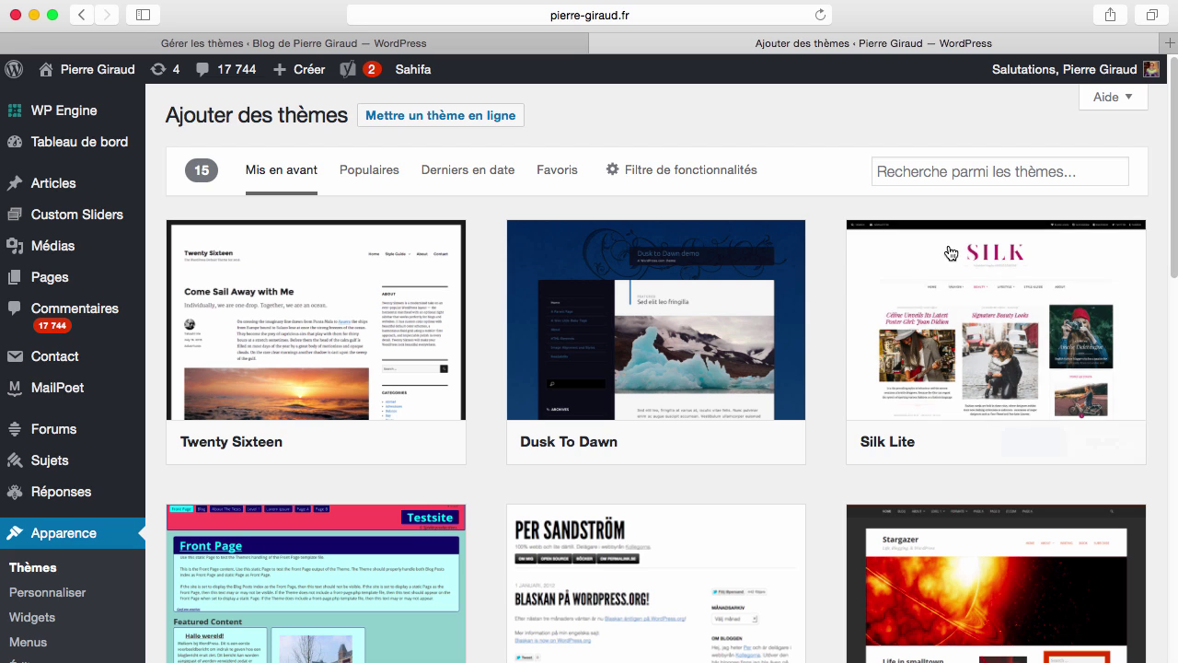
pyautogui.click(437, 127)
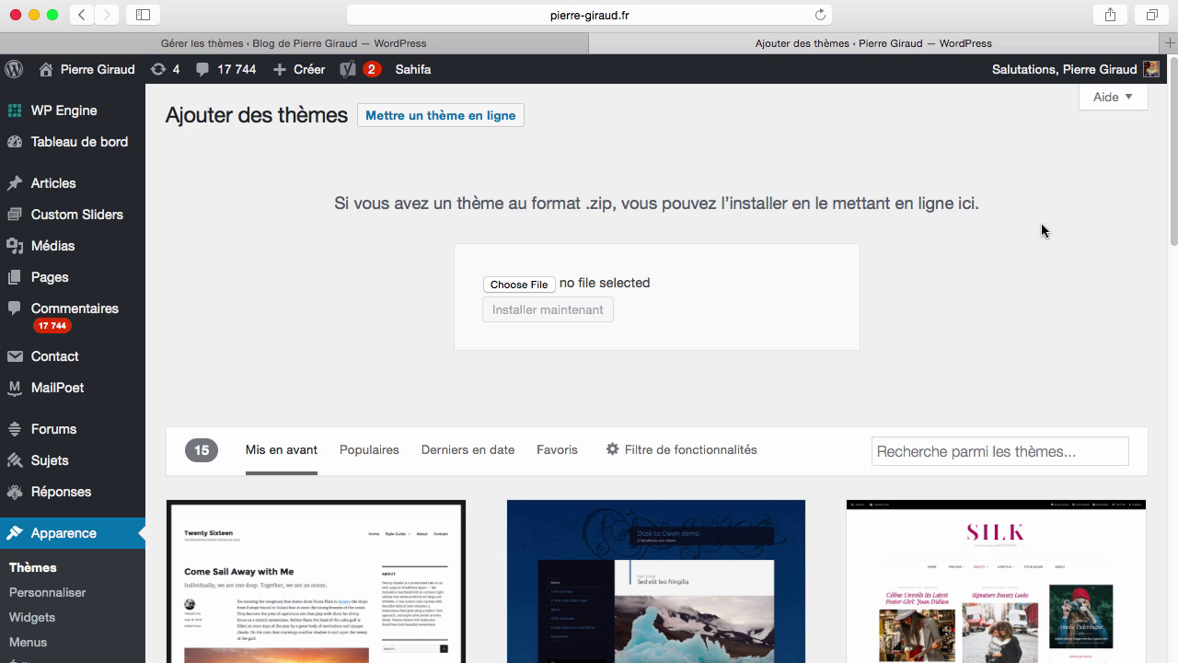
# Step: Open the Sahifa theme's settings on the self-hosted site and look over the general settings and available sections
pyautogui.scroll(-1, 81, 364)
pyautogui.scroll(-10, 81, 365)
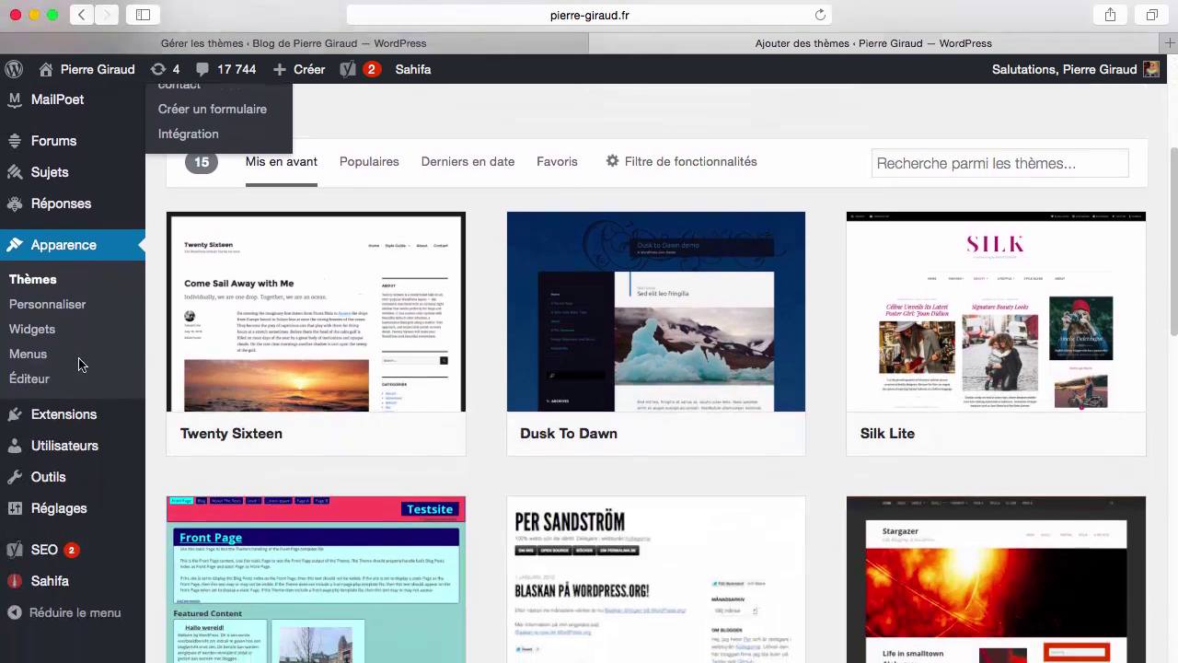
pyautogui.click(55, 504)
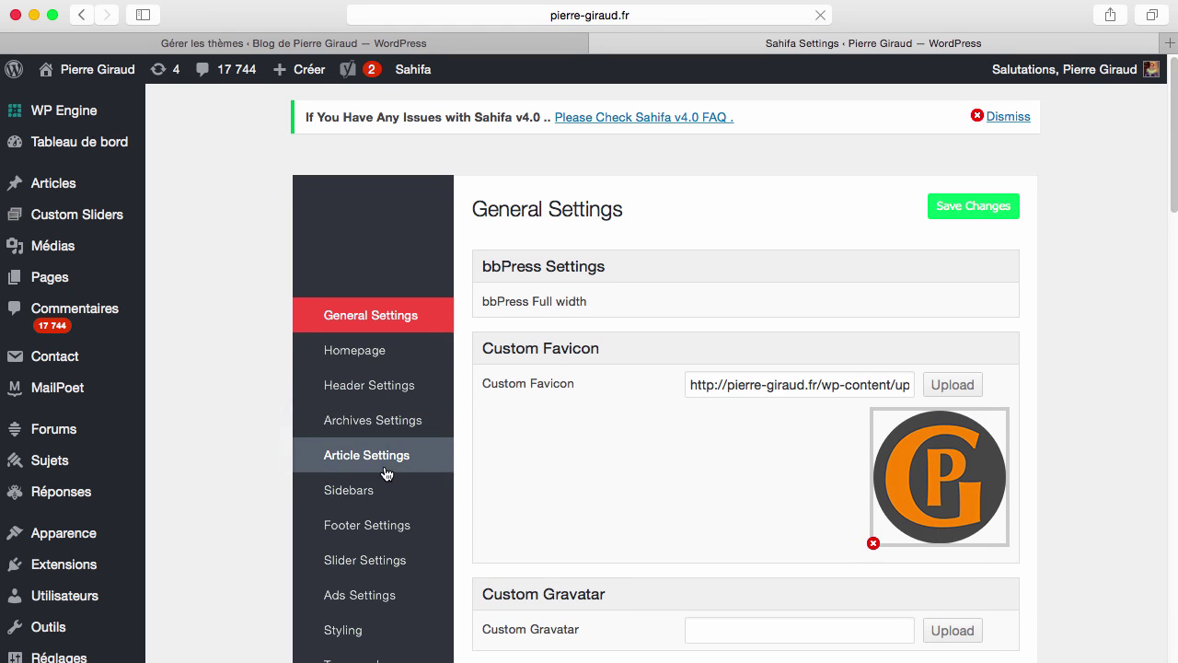
pyautogui.scroll(-5, 384, 471)
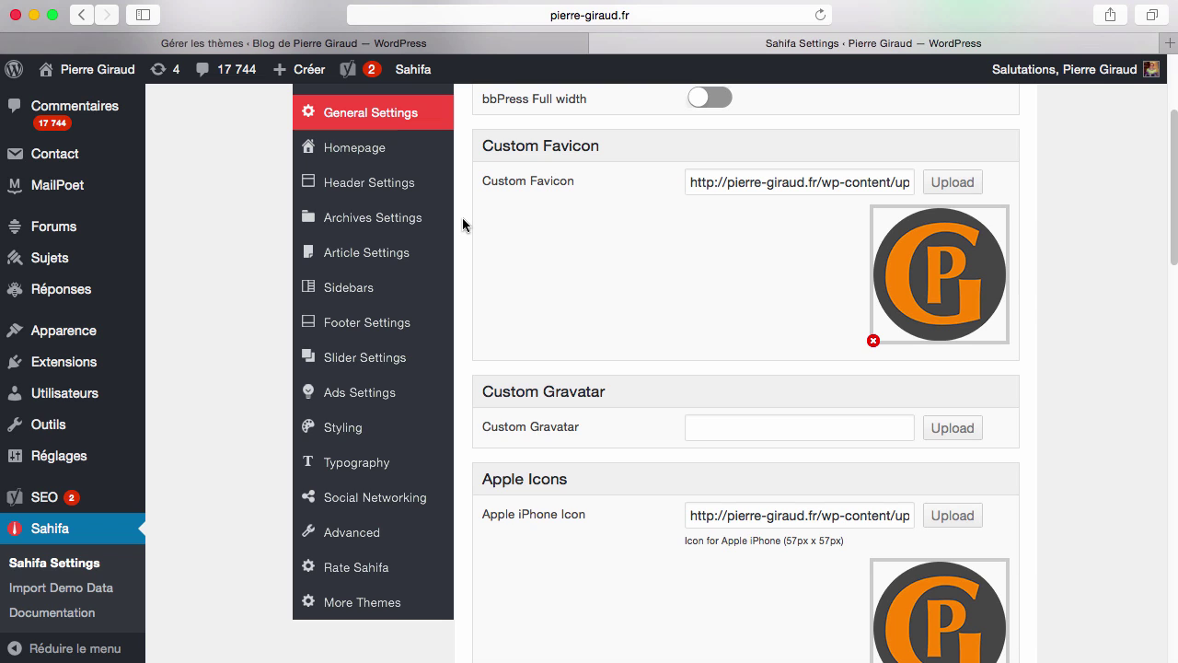
# Step: Return to the WordPress.com blog and open the site identity section of its theme customizer
pyautogui.click(419, 43)
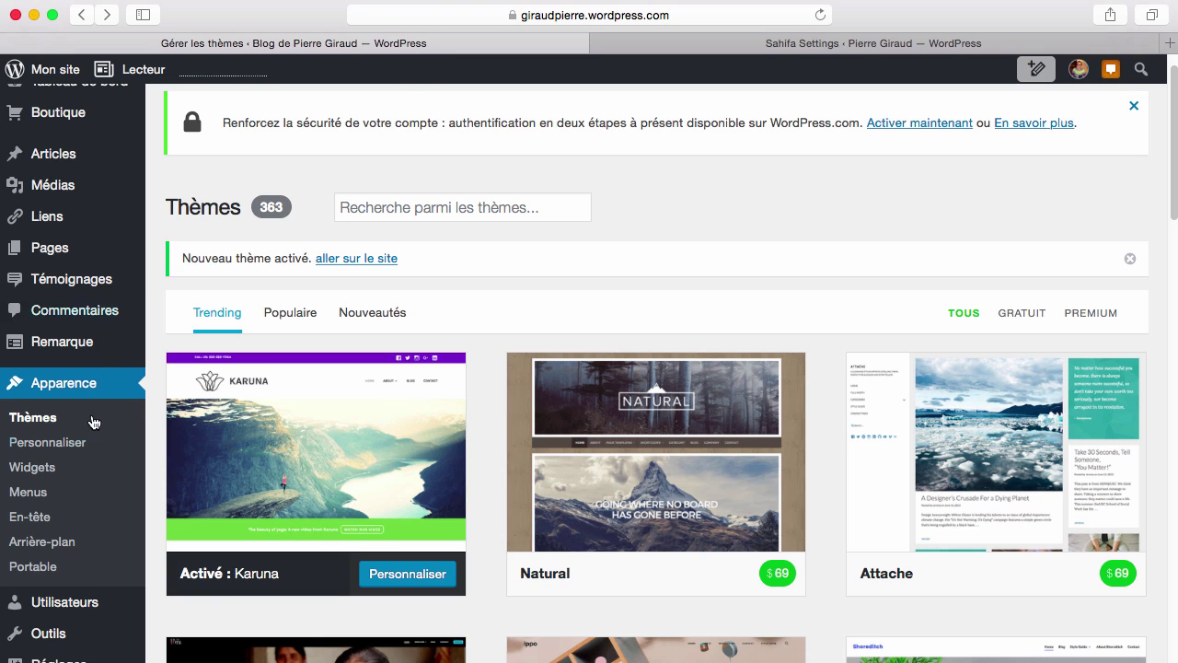
pyautogui.click(74, 451)
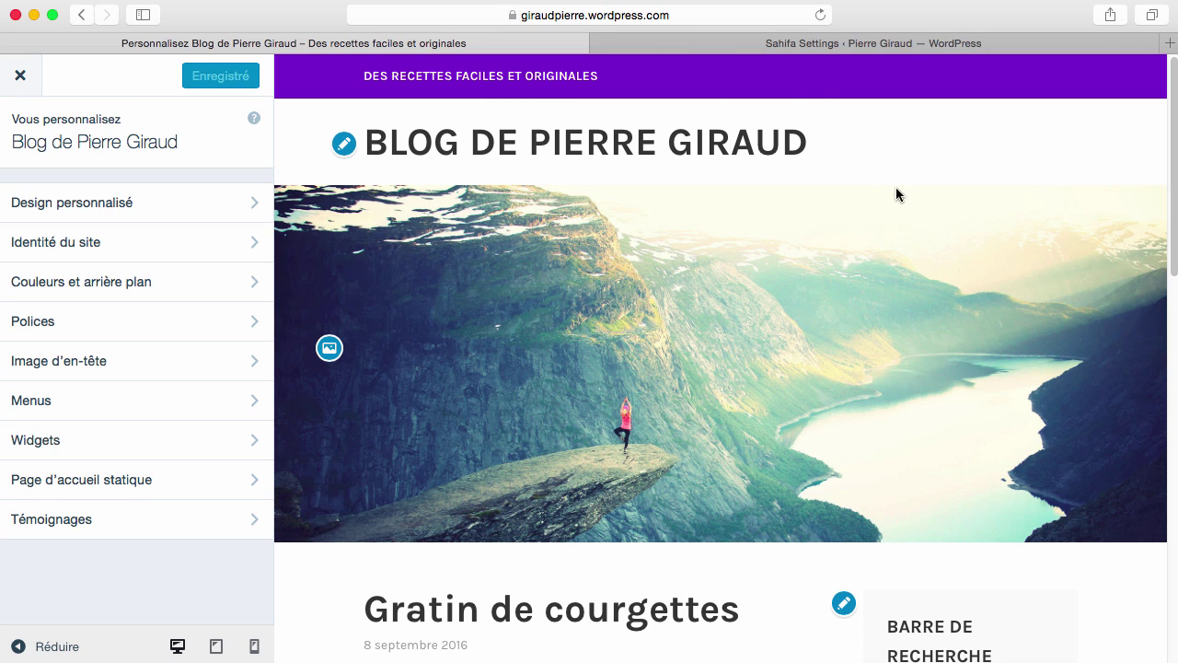
pyautogui.click(168, 243)
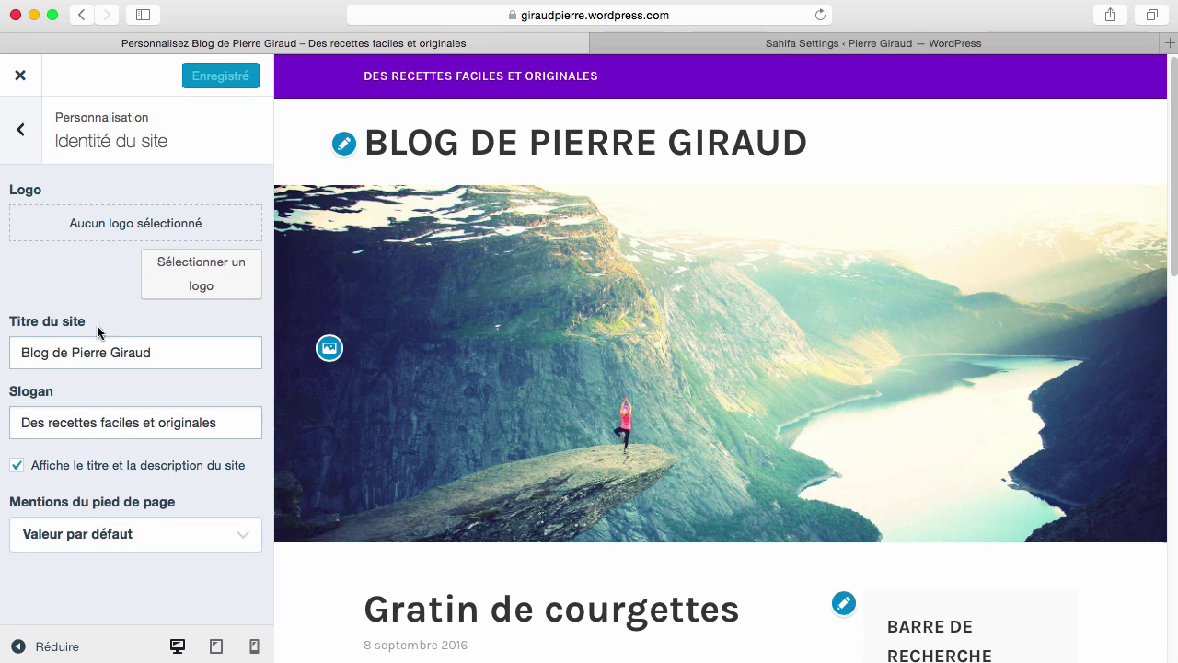
# Step: Remove "Blog de" from the beginning of the site title
pyautogui.click(47, 359)
pyautogui.click(48, 352)
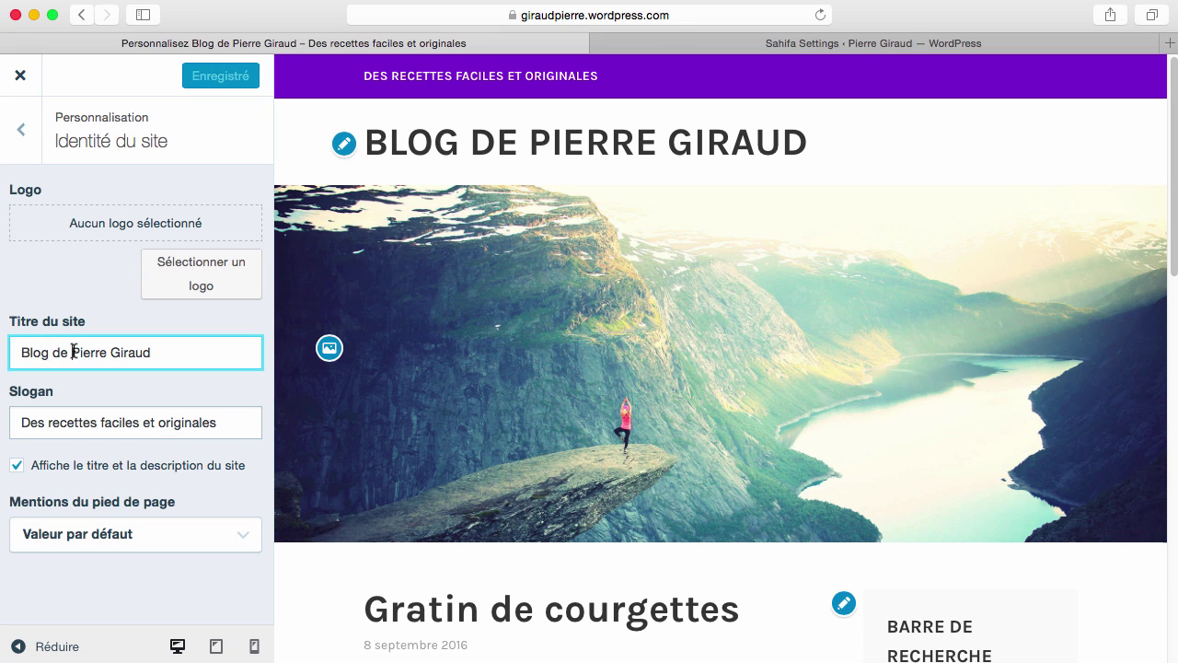
pyautogui.moveTo(75, 351); pyautogui.dragTo(12, 353)
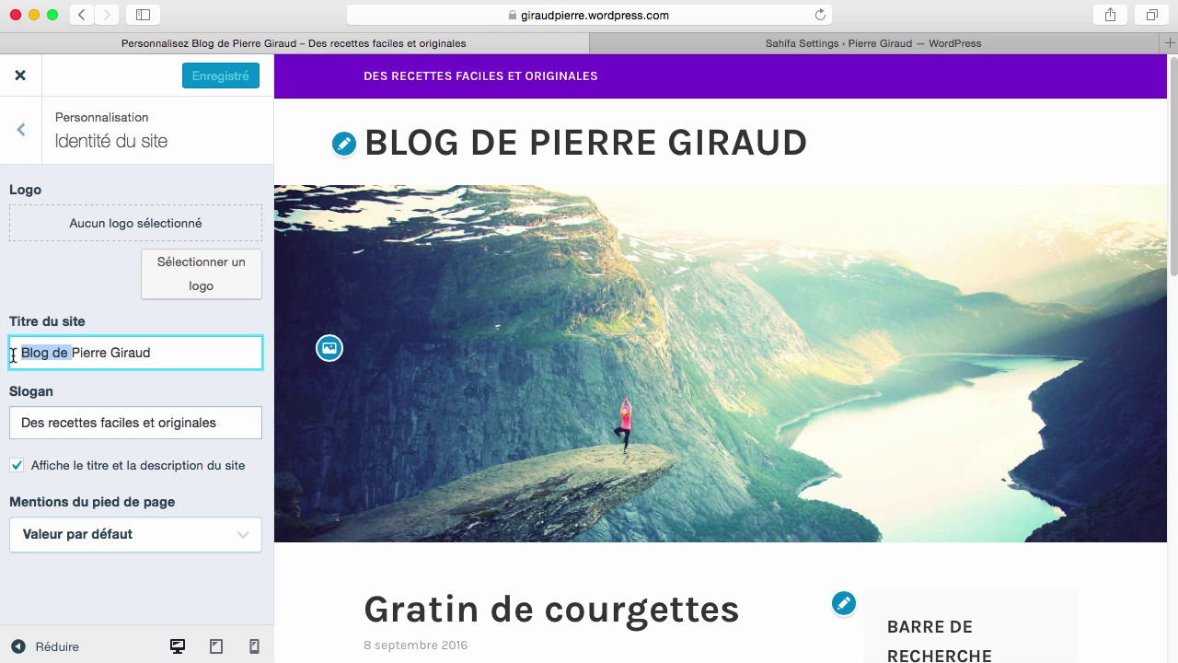
pyautogui.press('BackSpace')
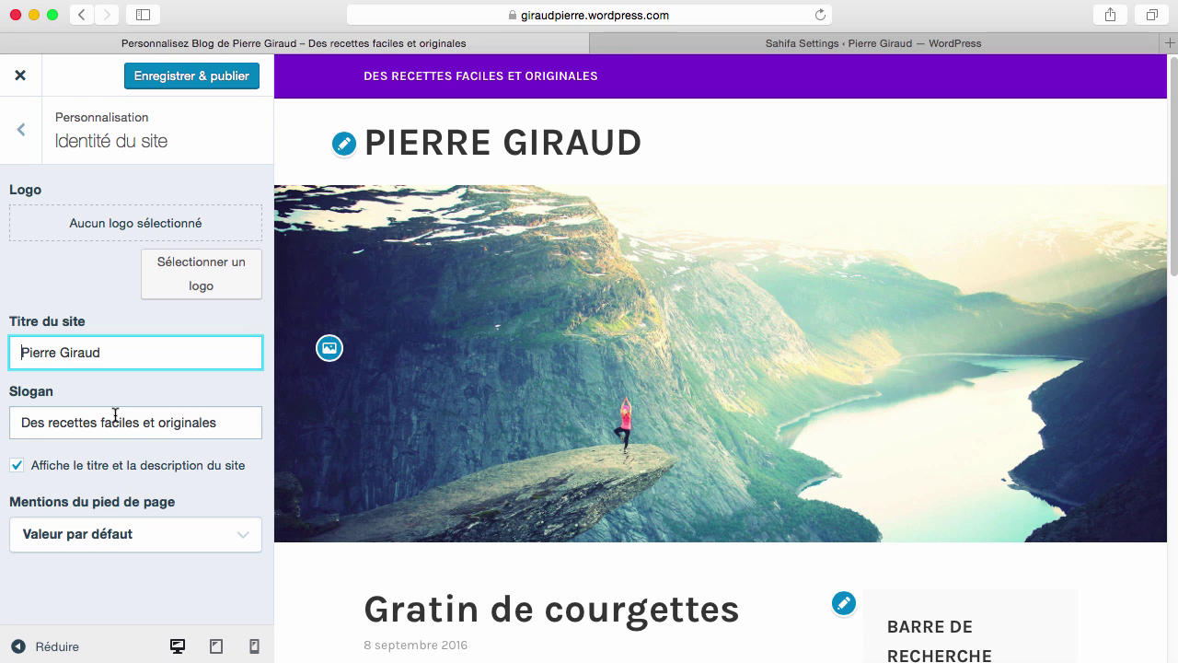
# Step: Review the slogan text and the available footer credit options in the site identity section
pyautogui.moveTo(103, 421); pyautogui.dragTo(220, 420)
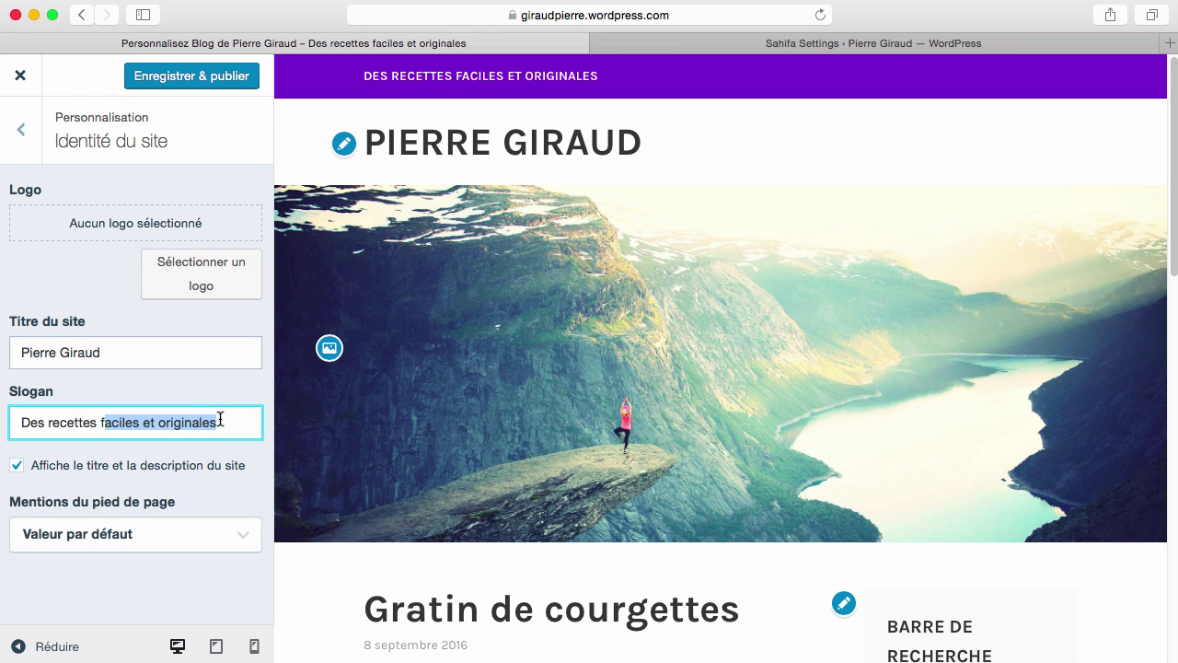
pyautogui.click(220, 419)
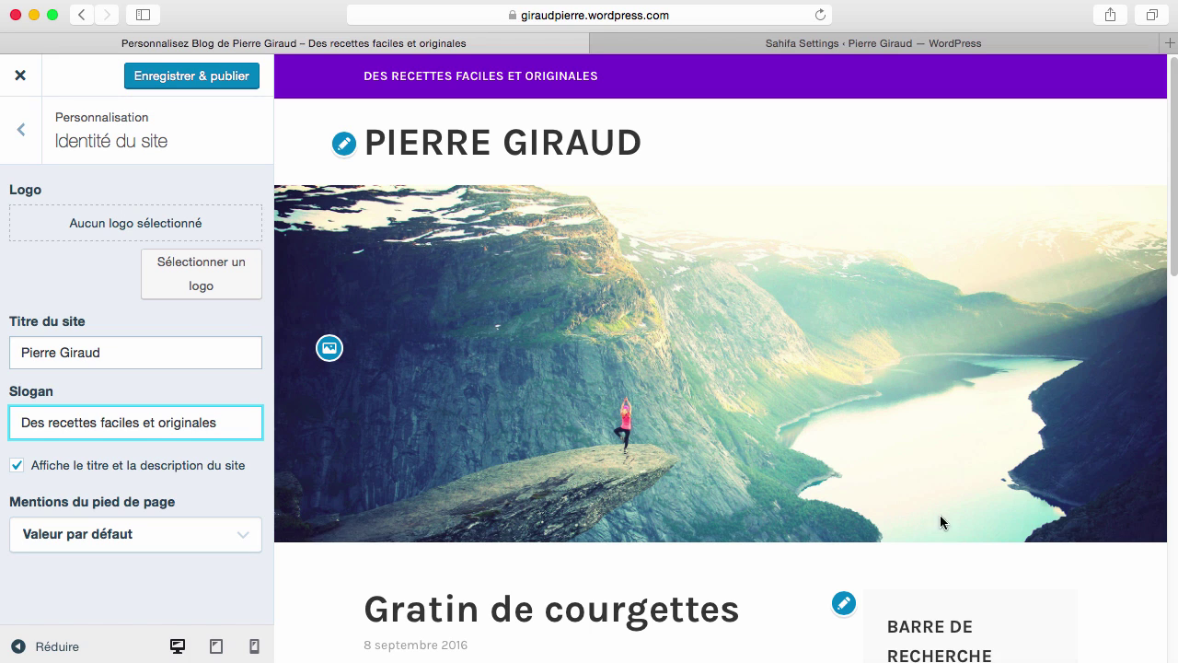
pyautogui.click(219, 540)
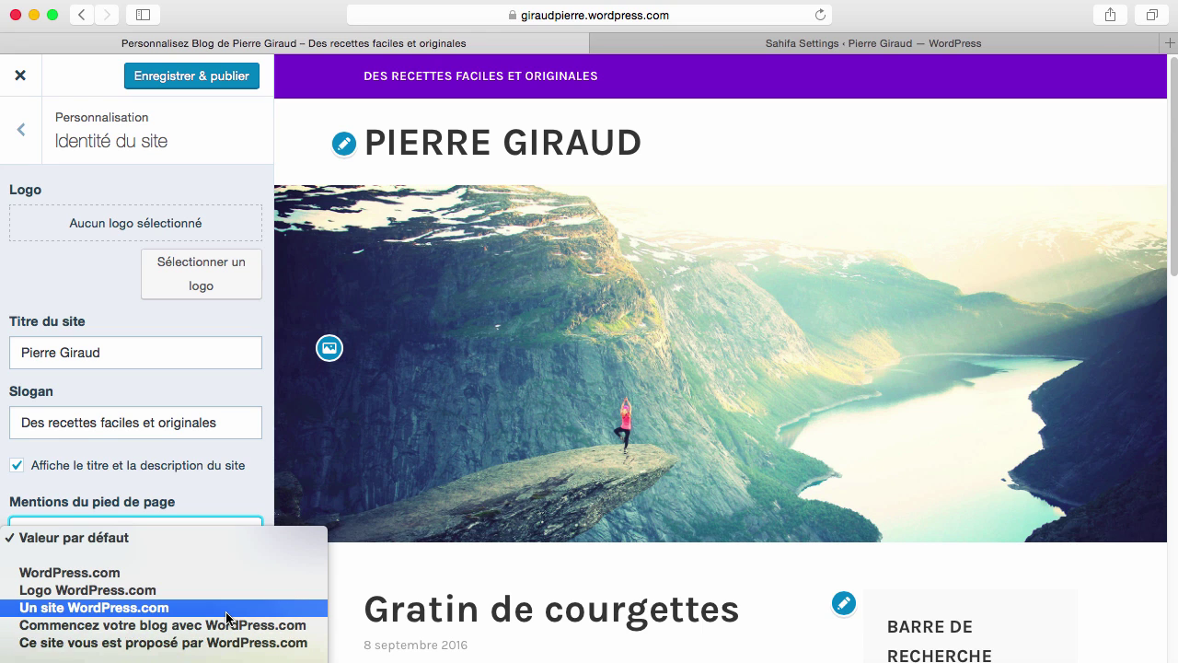
# Step: Leave the site identity section, review the custom design section, and return to the customizer's main list
pyautogui.click(25, 141)
pyautogui.click(25, 140)
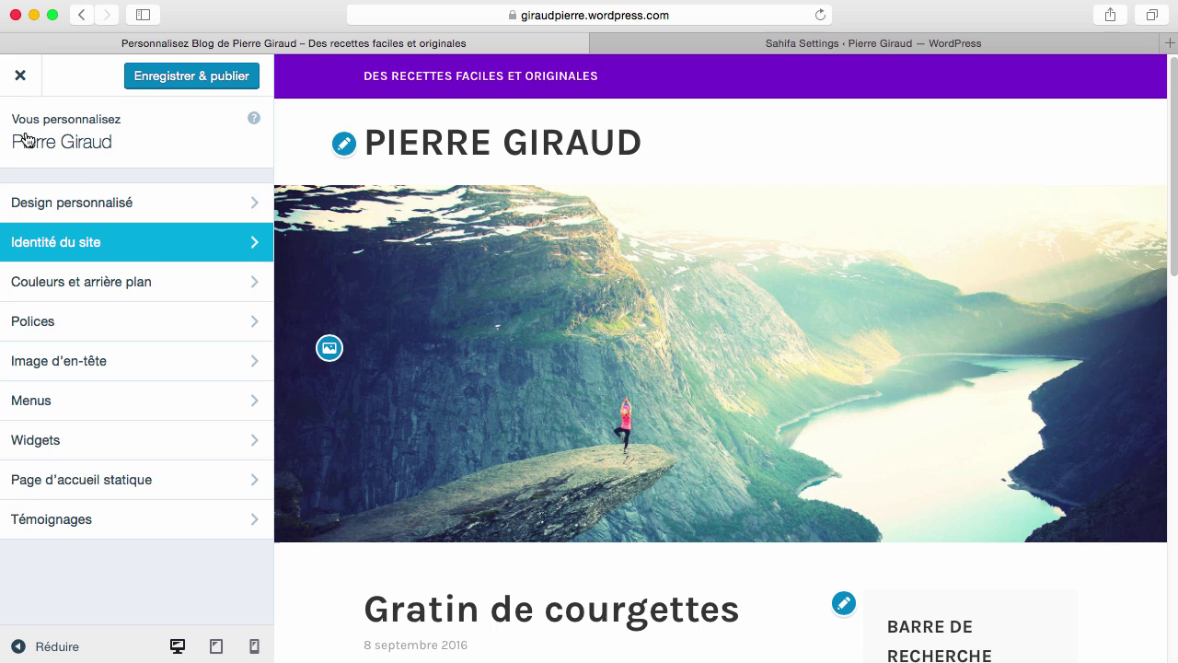
pyautogui.click(106, 204)
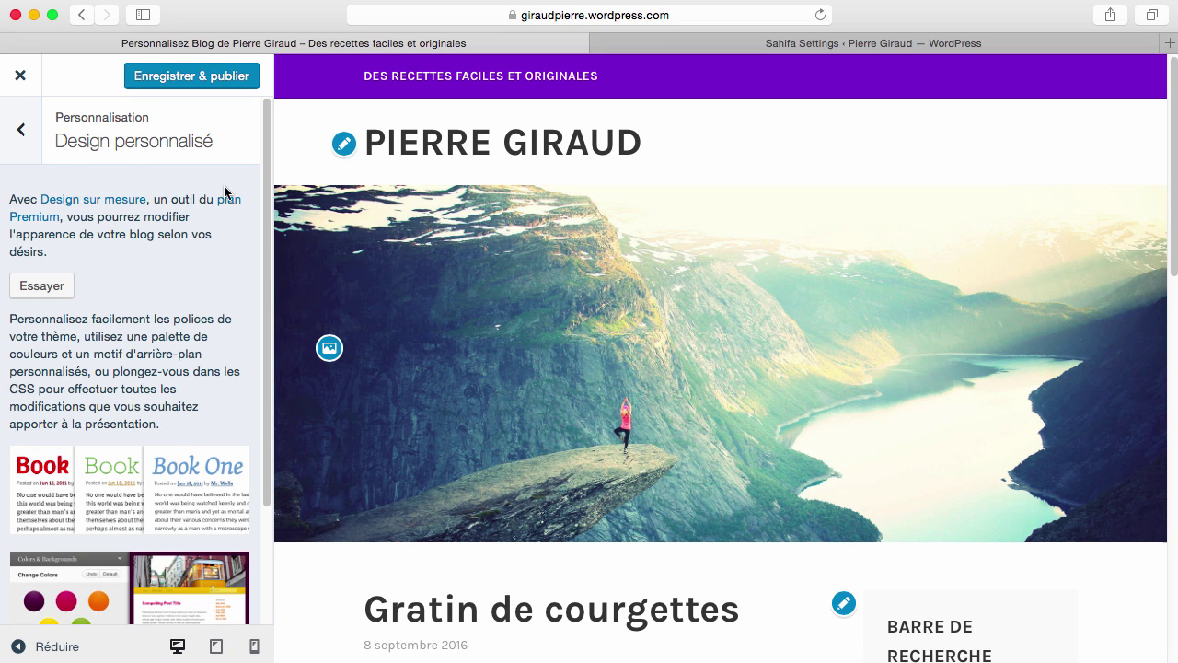
pyautogui.click(22, 131)
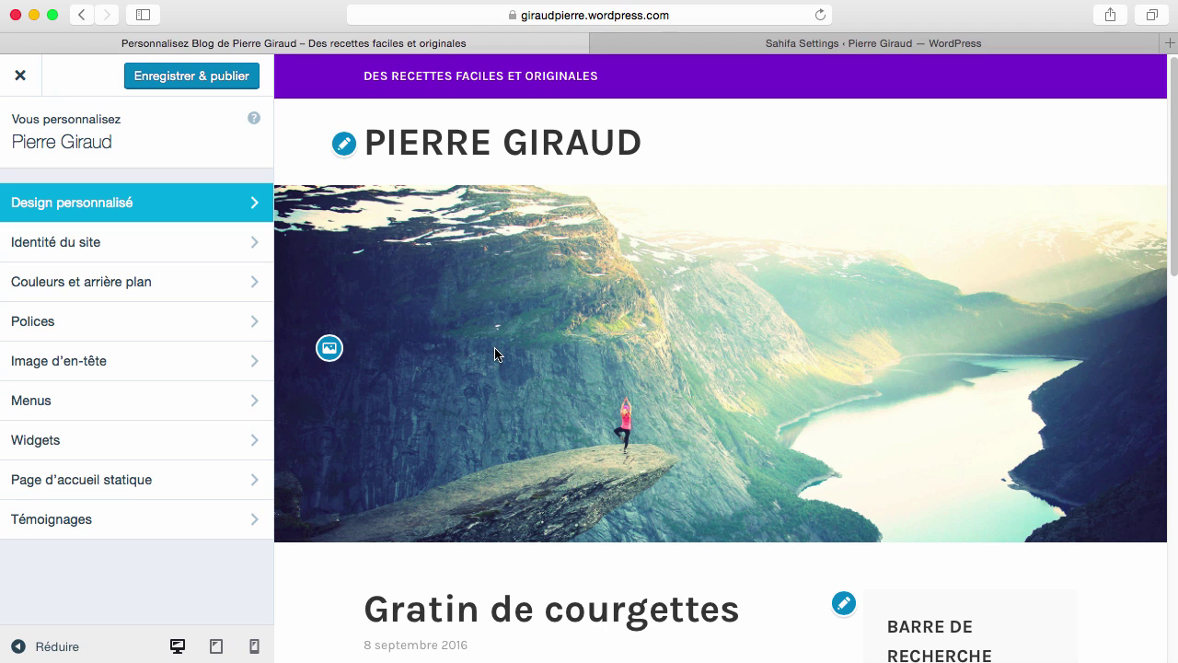
# Step: Apply the featured palette with pink, green and grey to the blog's colours and check it down the page preview
pyautogui.click(147, 285)
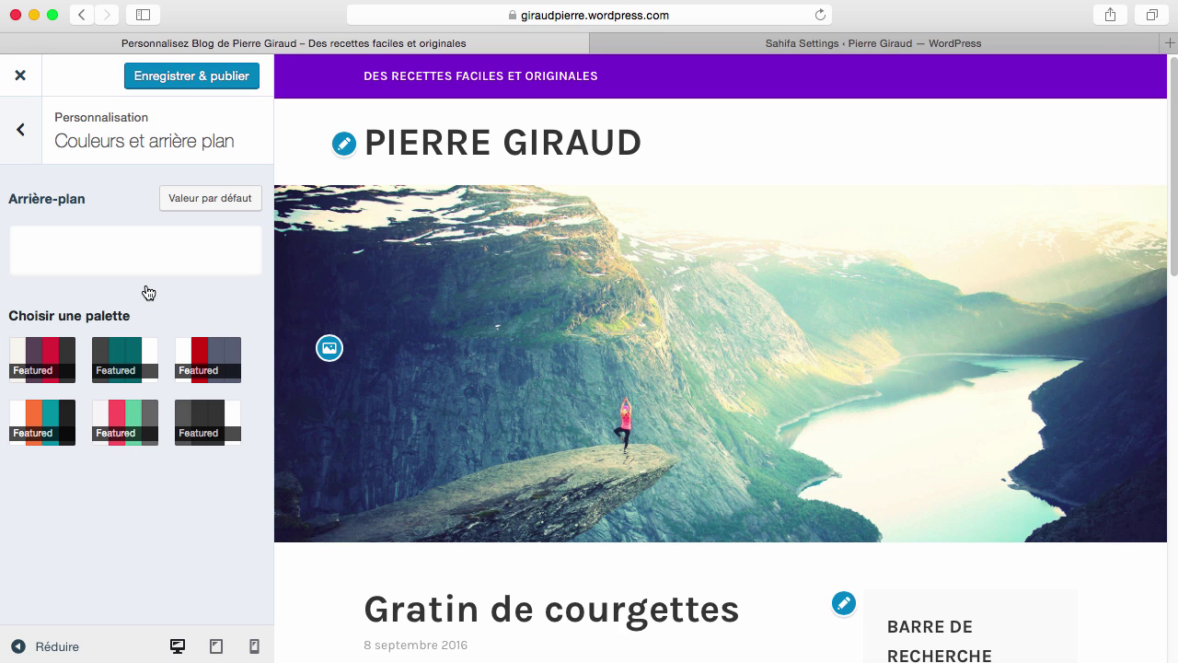
pyautogui.click(138, 420)
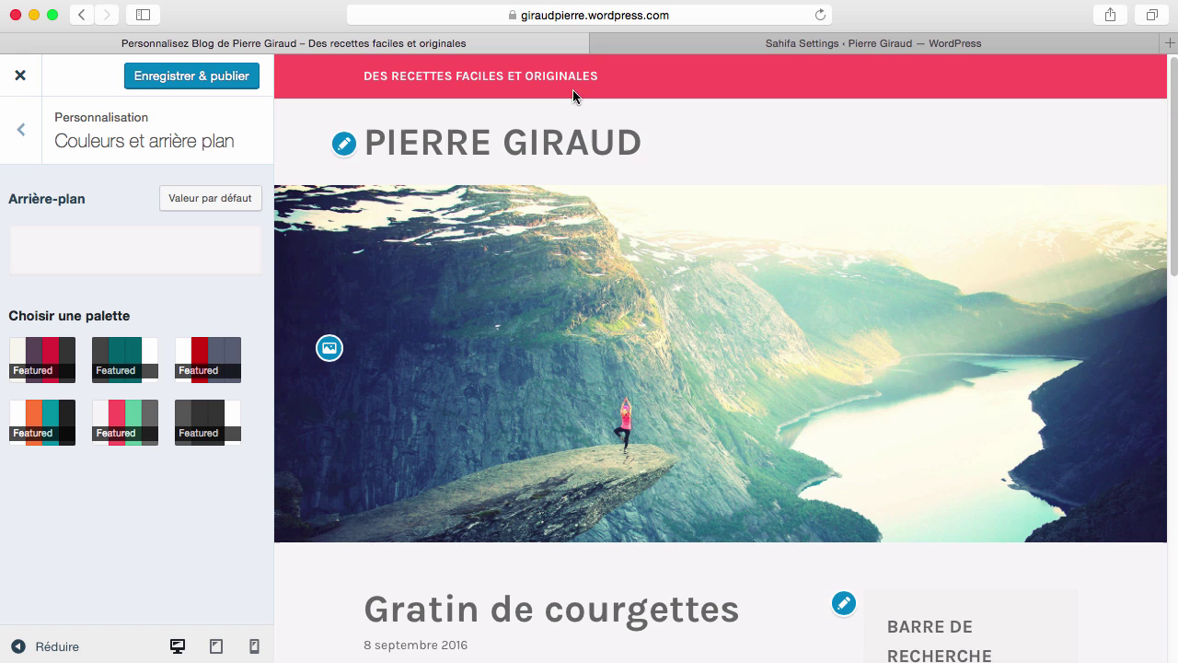
pyautogui.scroll(-10, 633, 237)
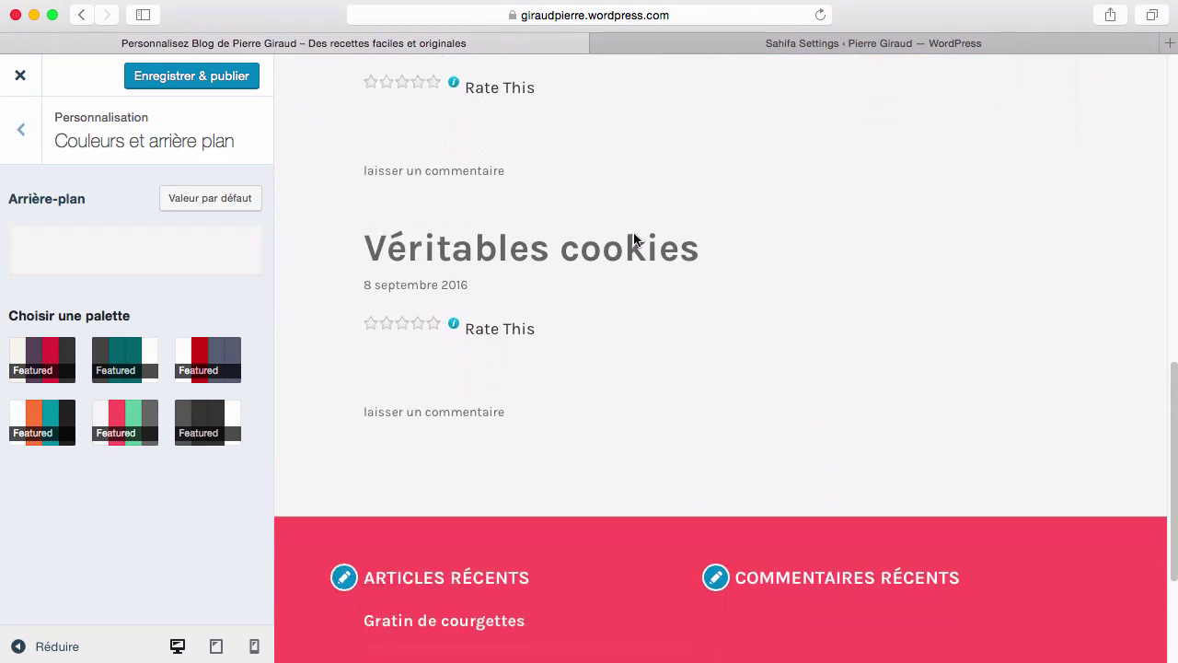
# Step: Try the other featured palettes on the blog preview and reapply the one with pink, green and grey
pyautogui.scroll(-3, 634, 237)
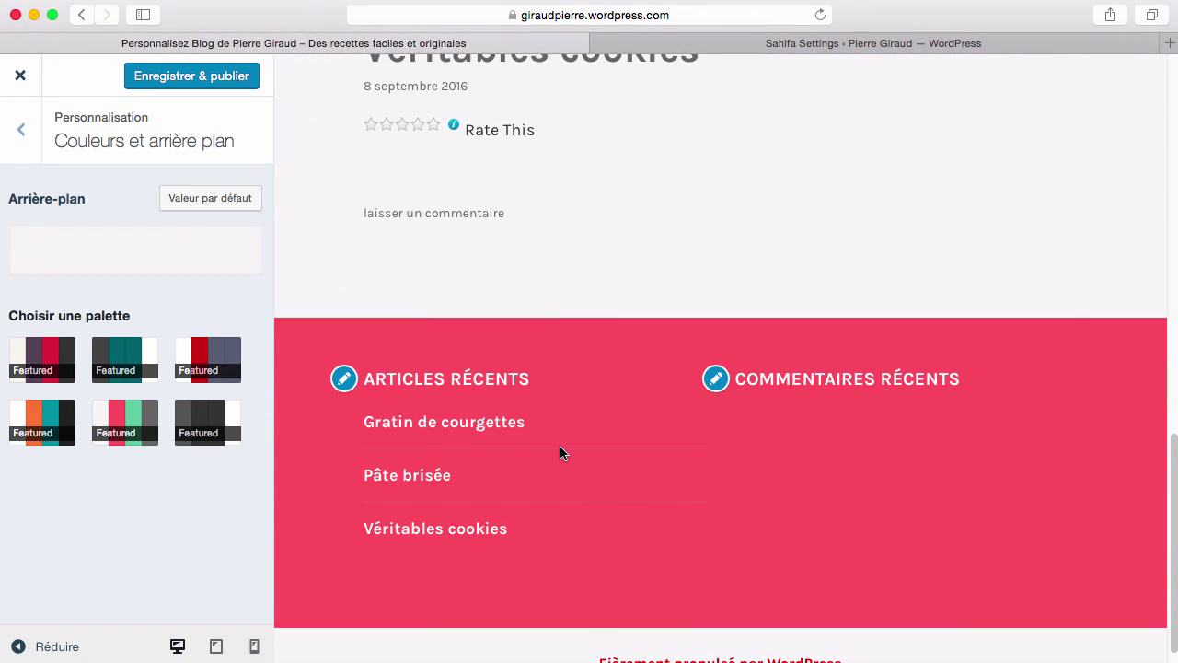
pyautogui.scroll(12, 559, 451)
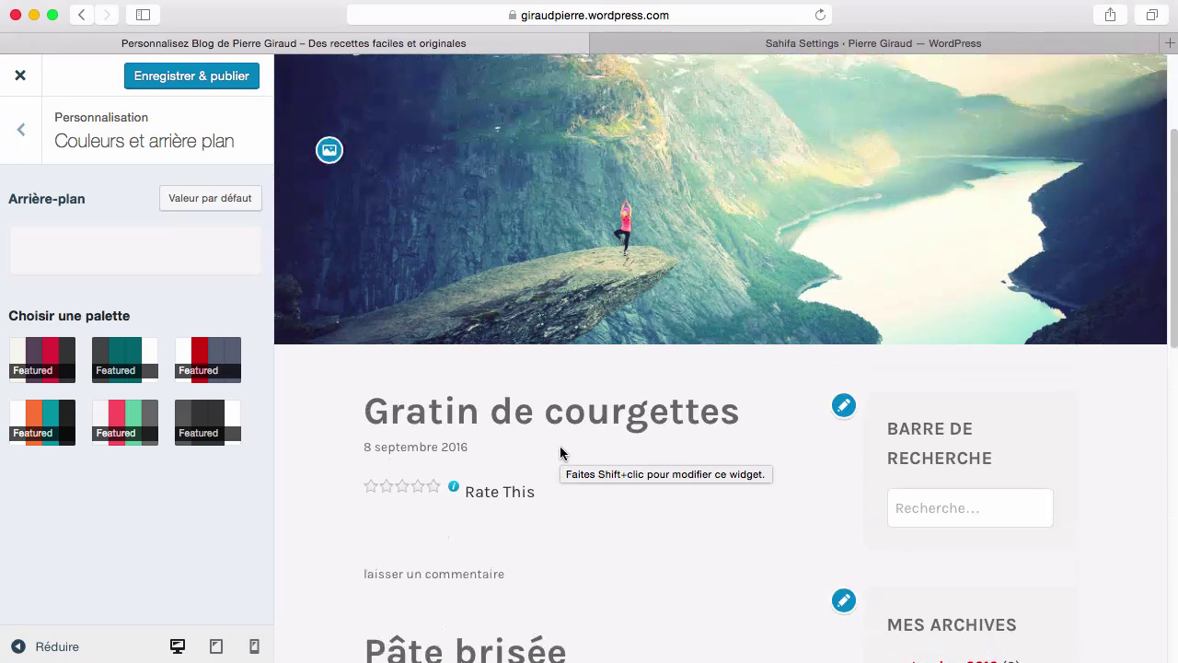
pyautogui.scroll(4, 559, 446)
pyautogui.scroll(-6, 559, 445)
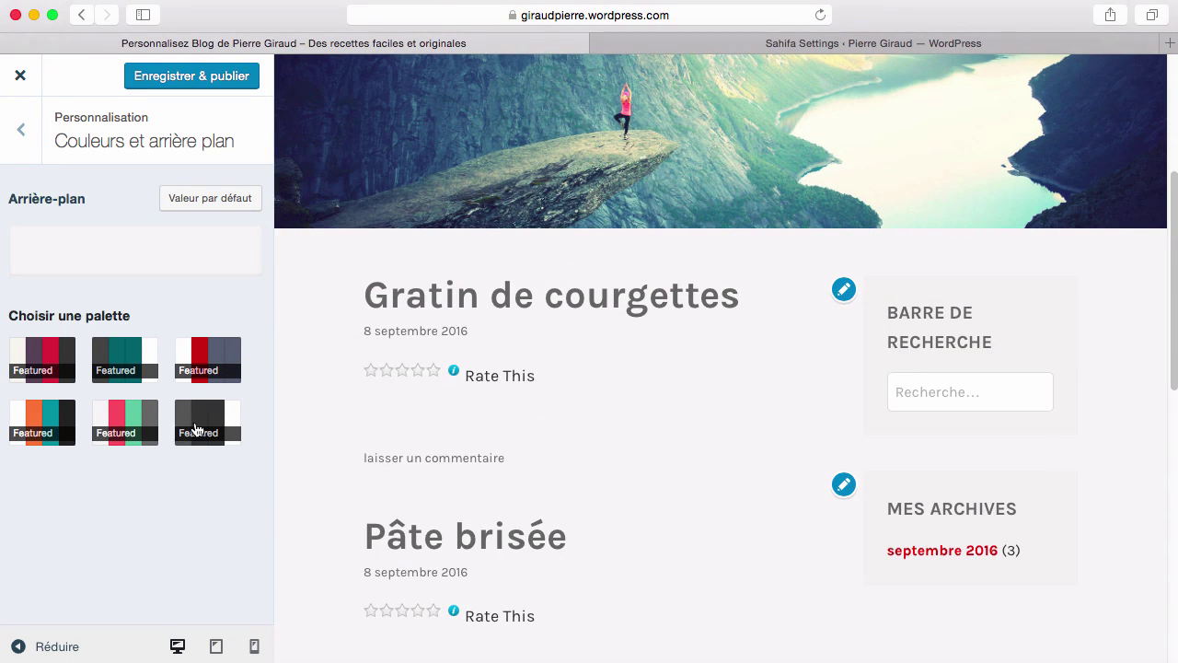
pyautogui.click(195, 429)
pyautogui.click(224, 353)
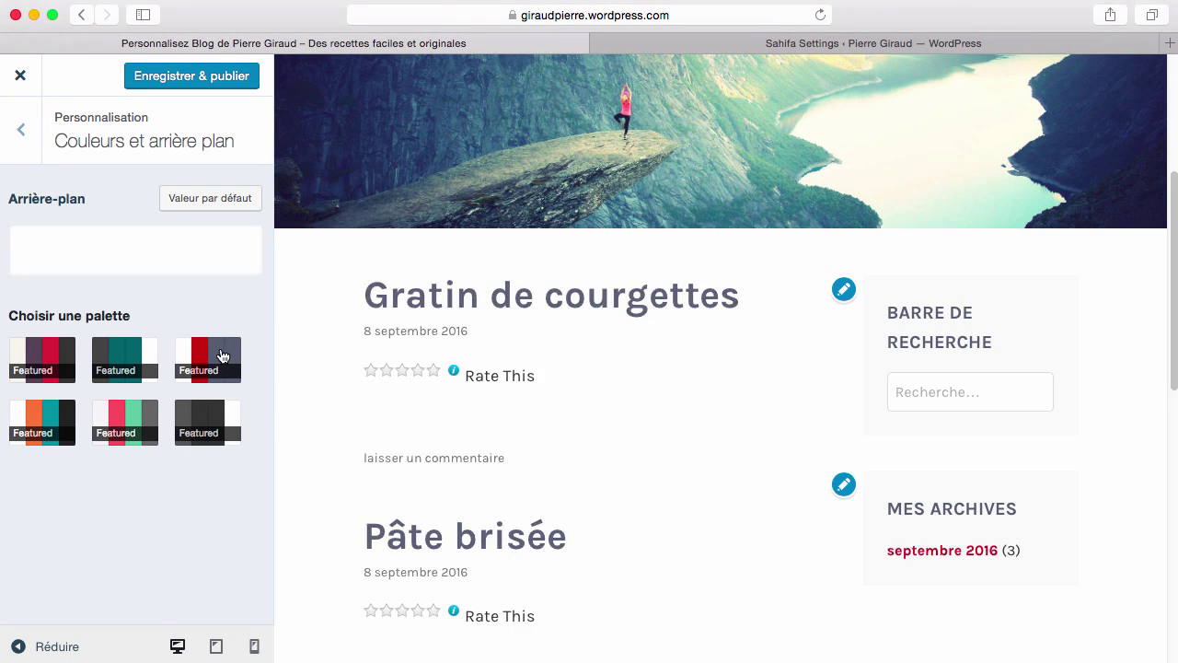
pyautogui.click(130, 359)
pyautogui.click(52, 359)
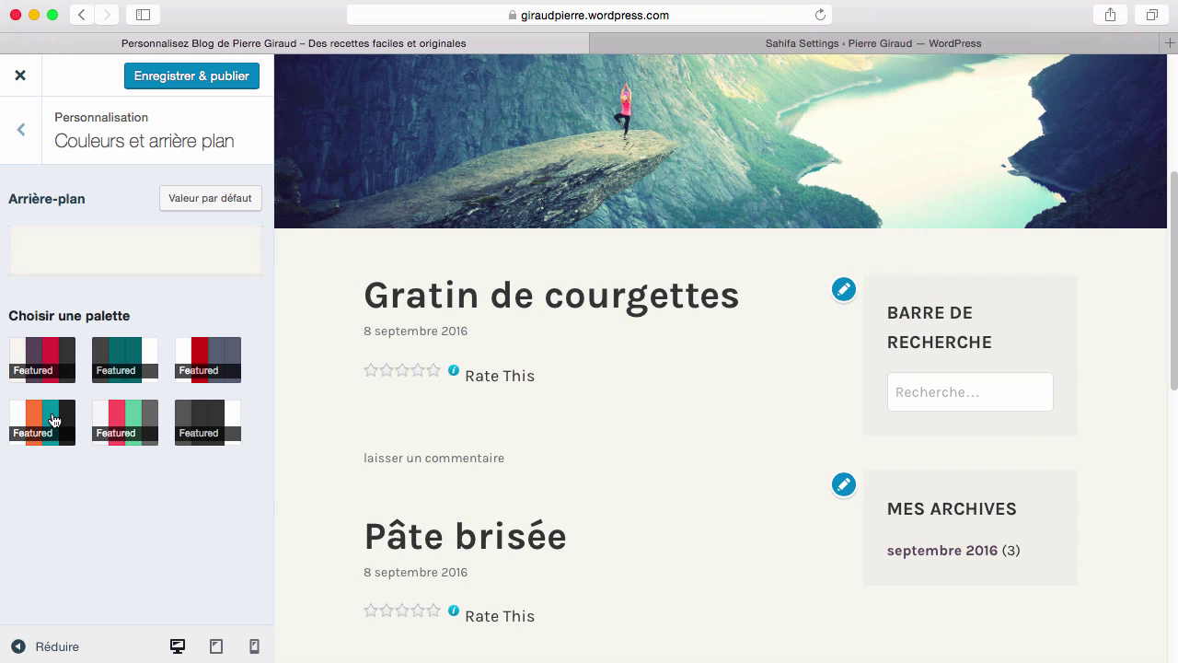
pyautogui.click(53, 420)
pyautogui.click(130, 418)
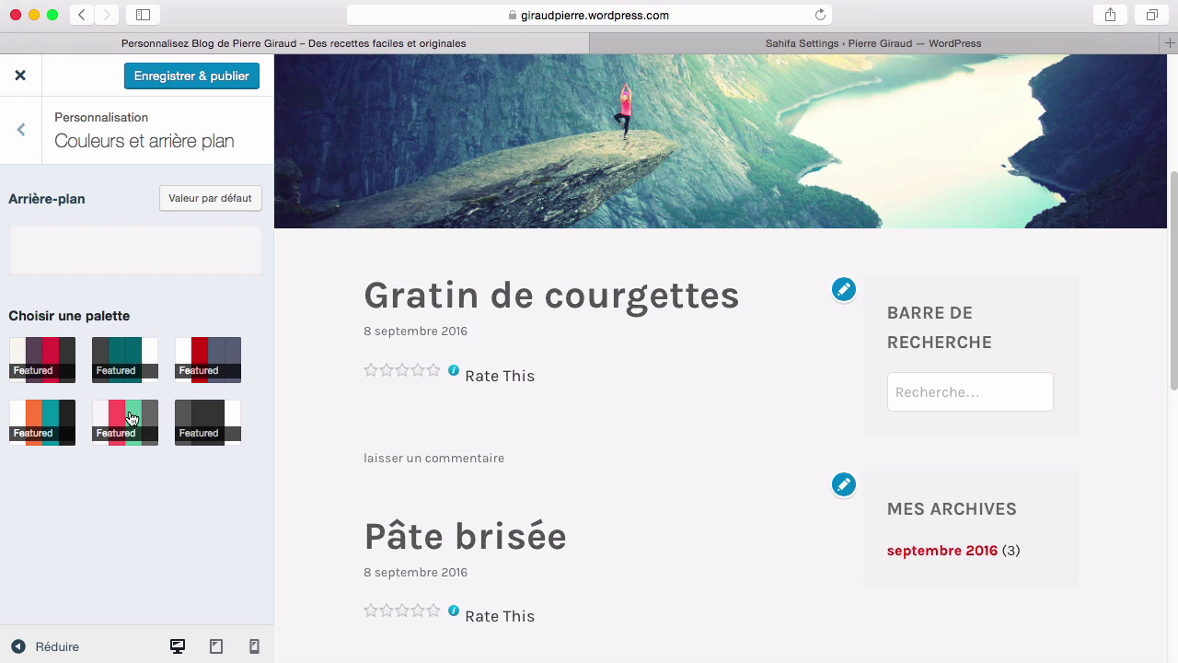
pyautogui.scroll(2, 488, 376)
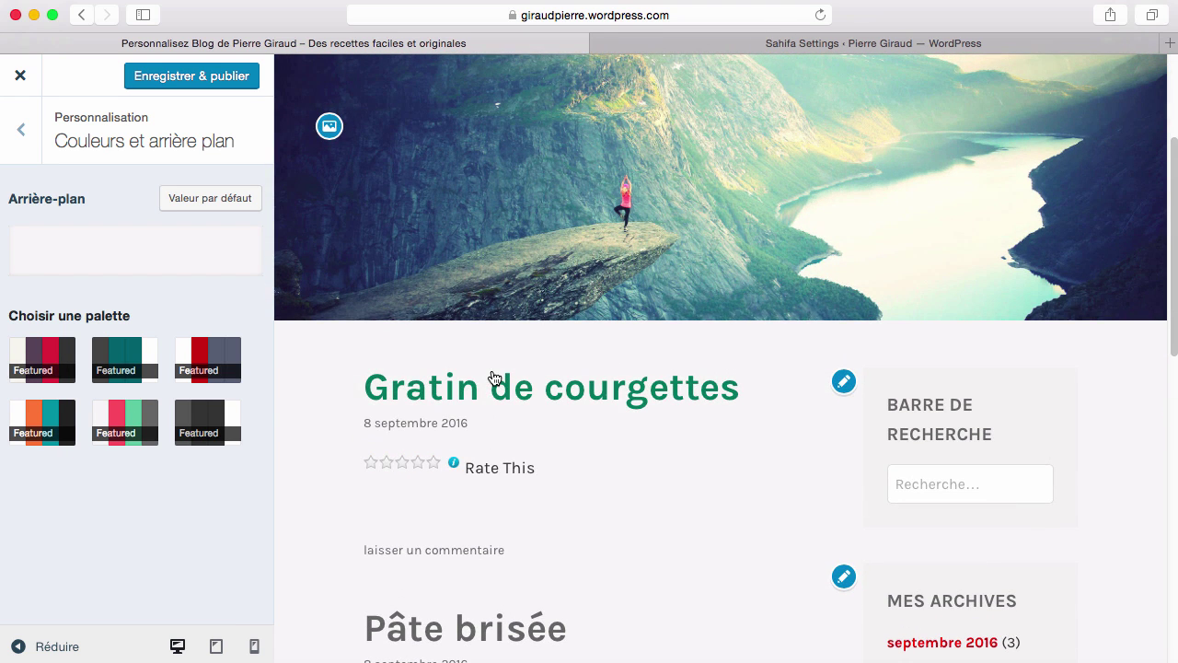
# Step: Leave the colours section, browse the available heading fonts in the fonts section, and set the headings to Source Code Pro
pyautogui.click(12, 150)
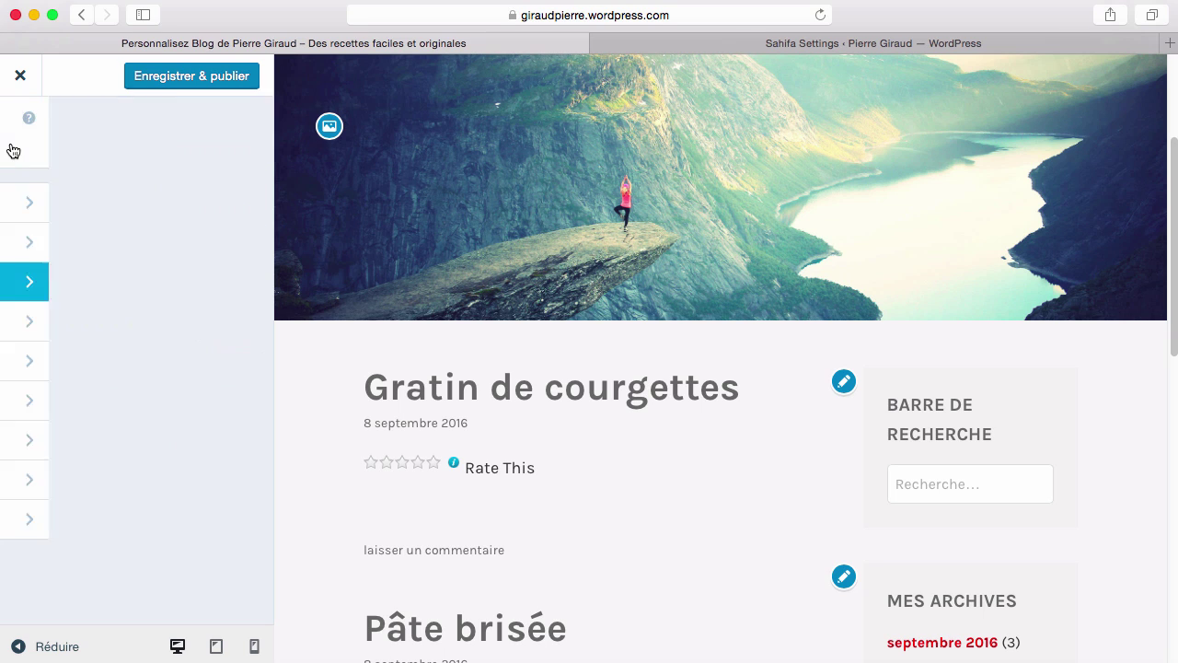
pyautogui.click(121, 335)
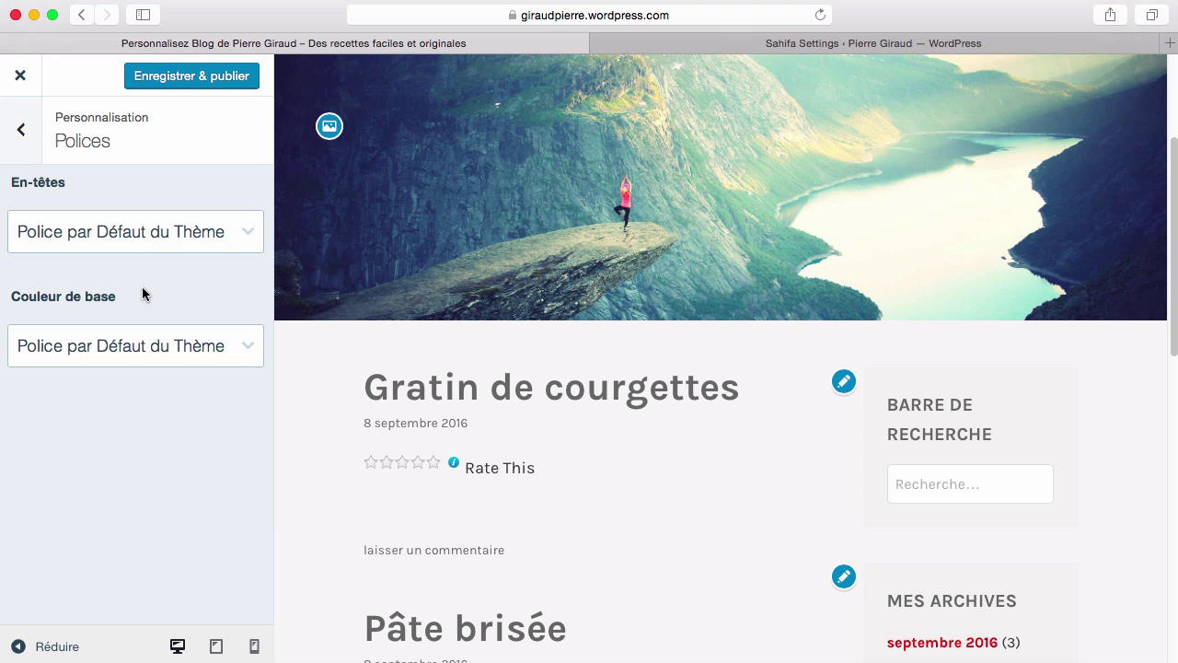
pyautogui.click(151, 253)
pyautogui.scroll(-5, 171, 435)
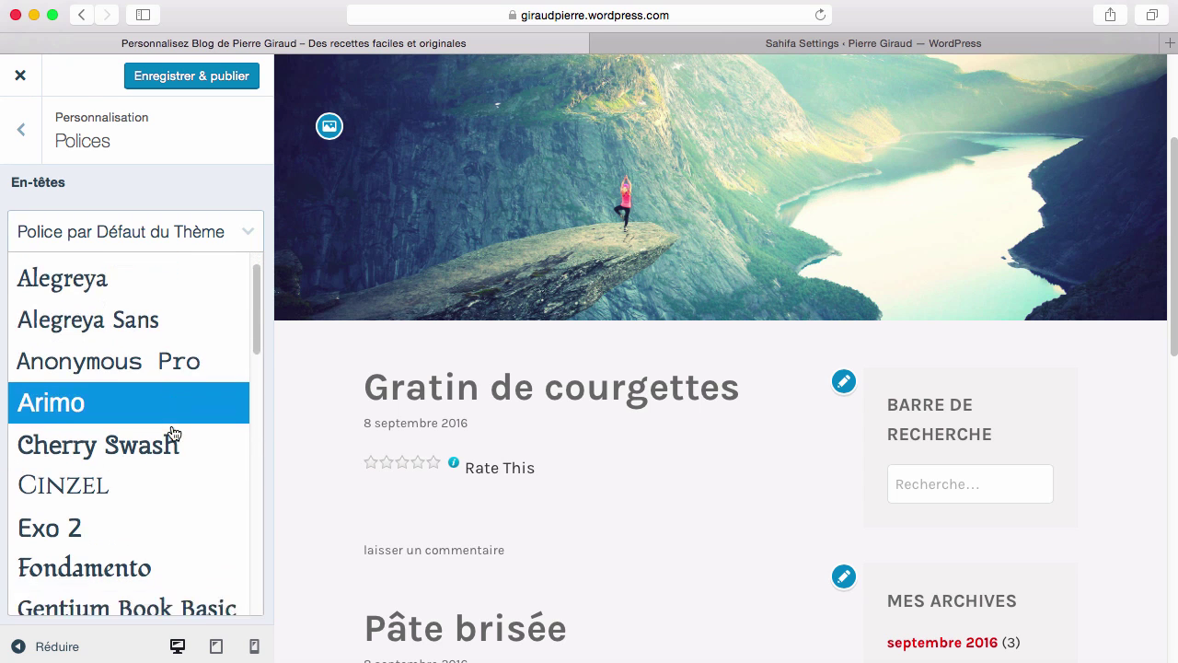
pyautogui.scroll(-10, 173, 434)
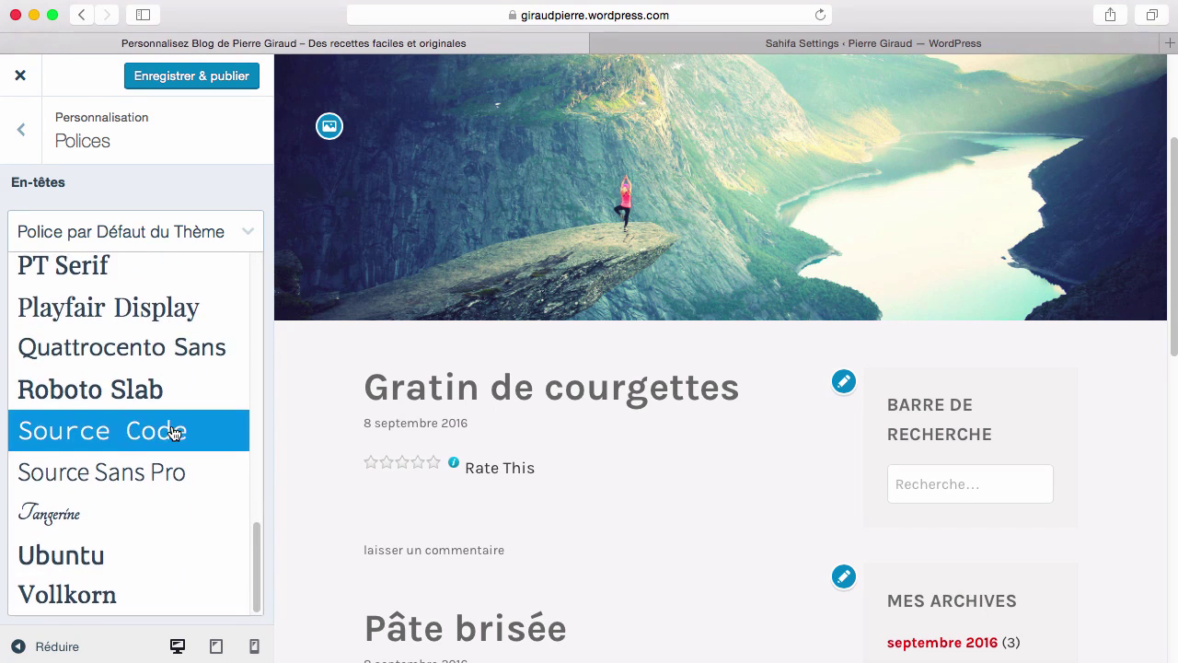
pyautogui.scroll(5, 174, 434)
pyautogui.scroll(-5, 174, 433)
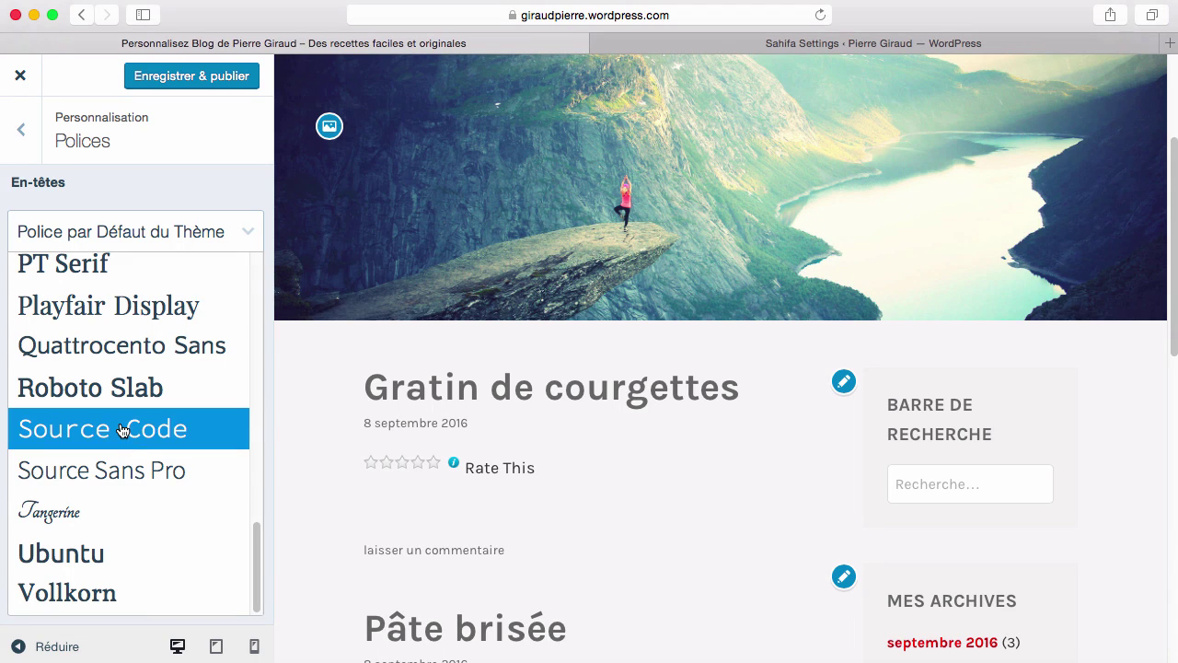
pyautogui.click(122, 430)
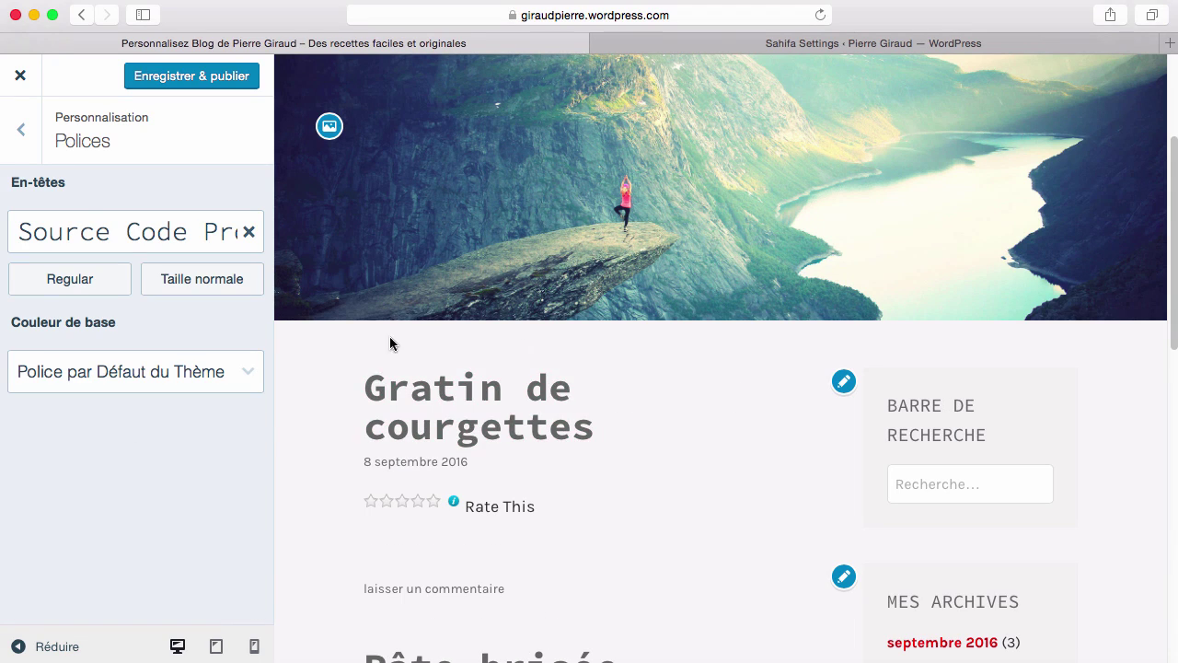
# Step: Change the headings font to Source Sans Pro and return to the customizer's main list
pyautogui.click(175, 250)
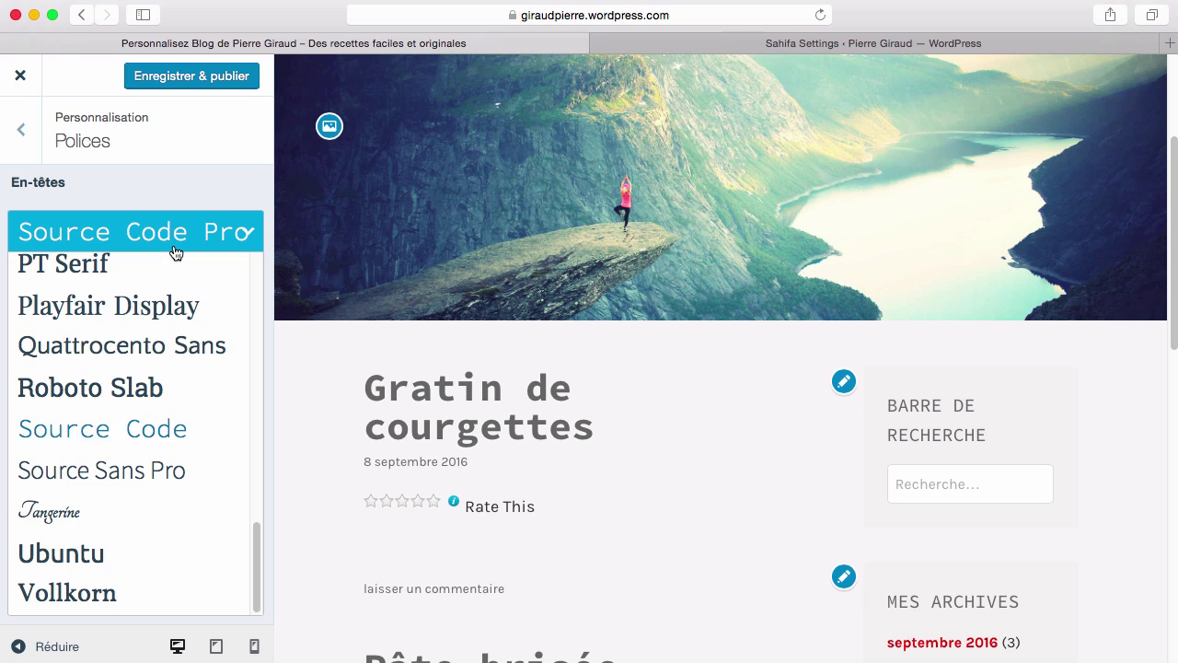
pyautogui.click(166, 471)
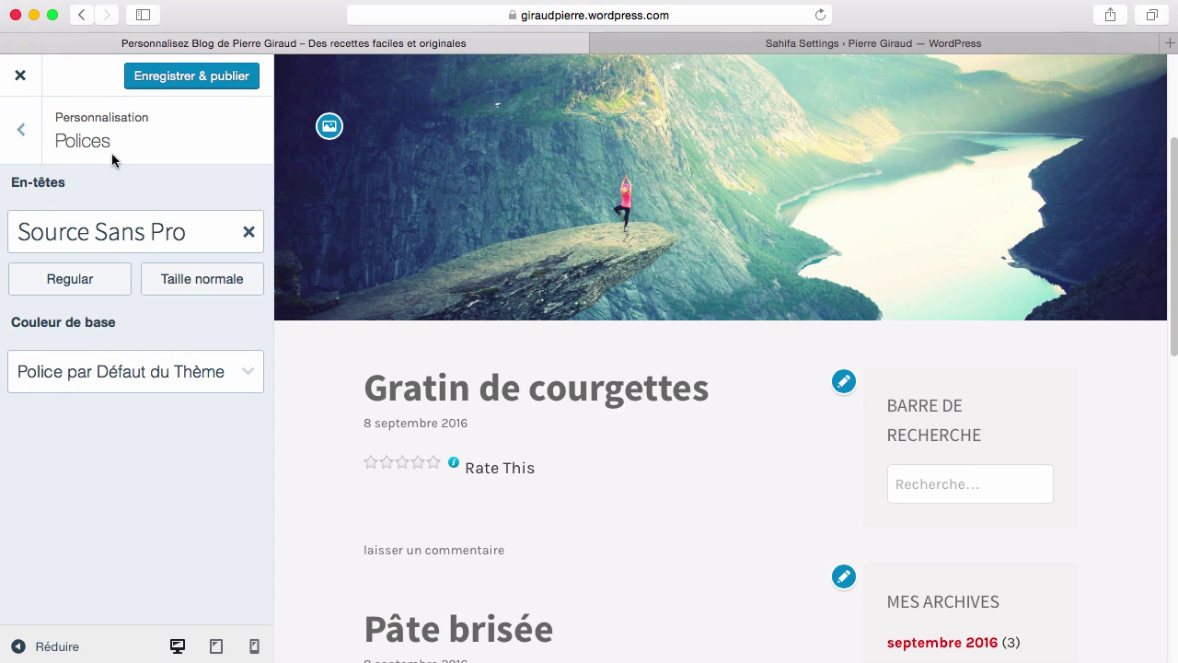
pyautogui.click(20, 134)
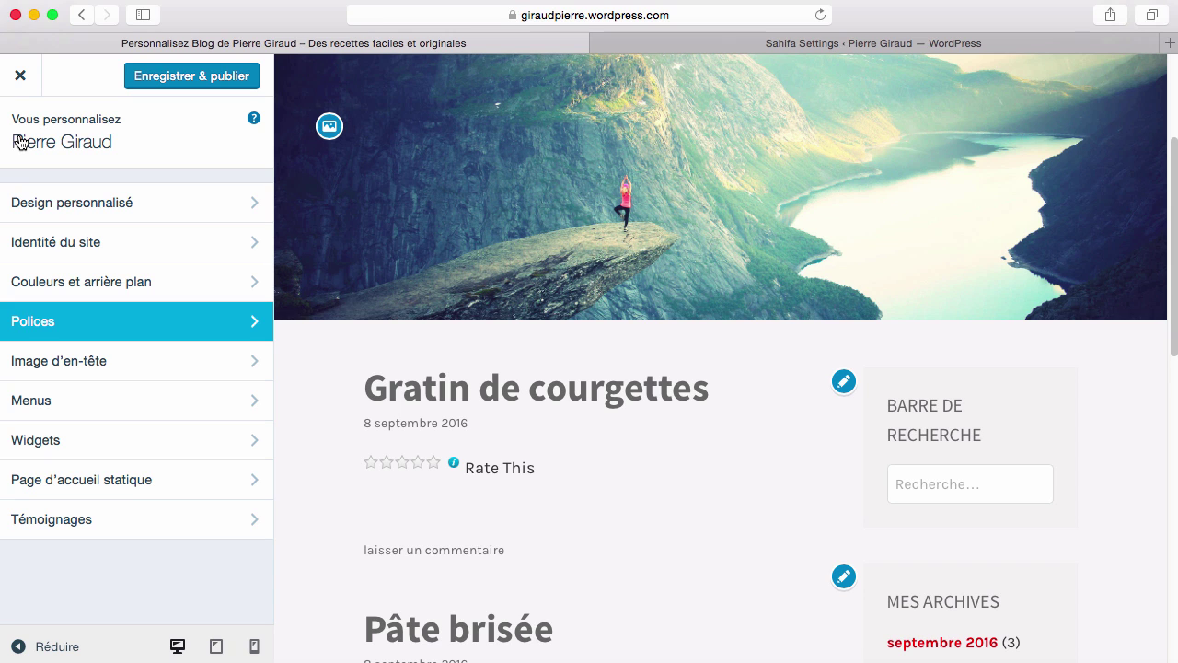
# Step: Try the suggested stacked stones picture as the header image, and set it to the suggested blurred city lights picture
pyautogui.click(205, 371)
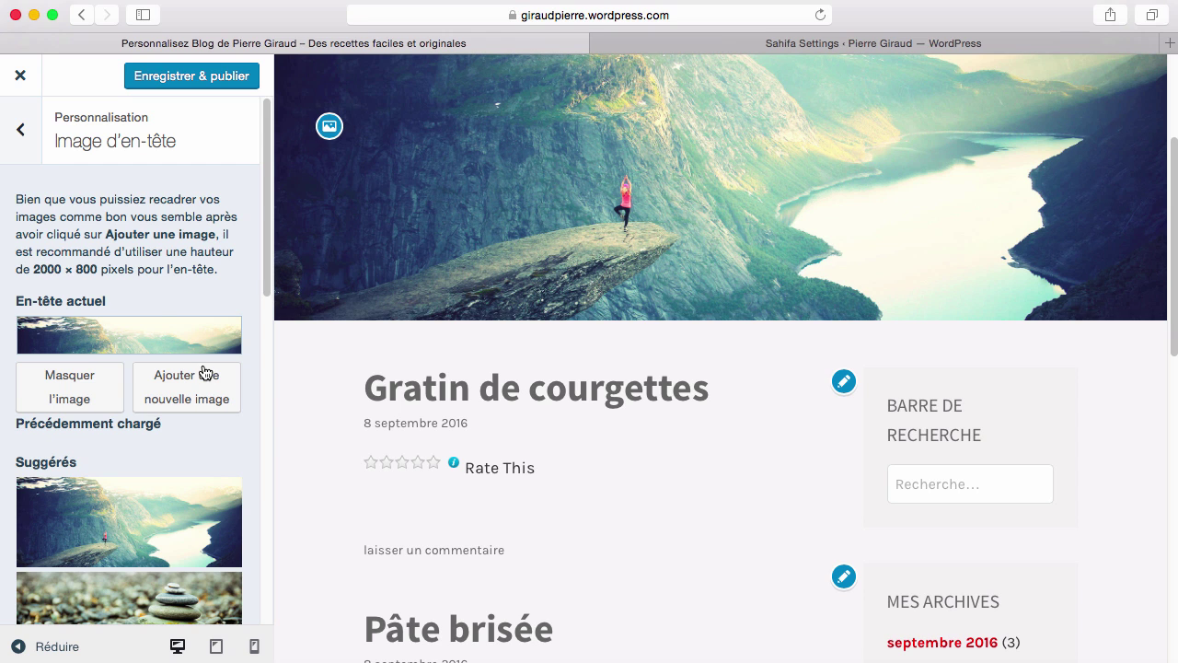
pyautogui.scroll(-2, 129, 337)
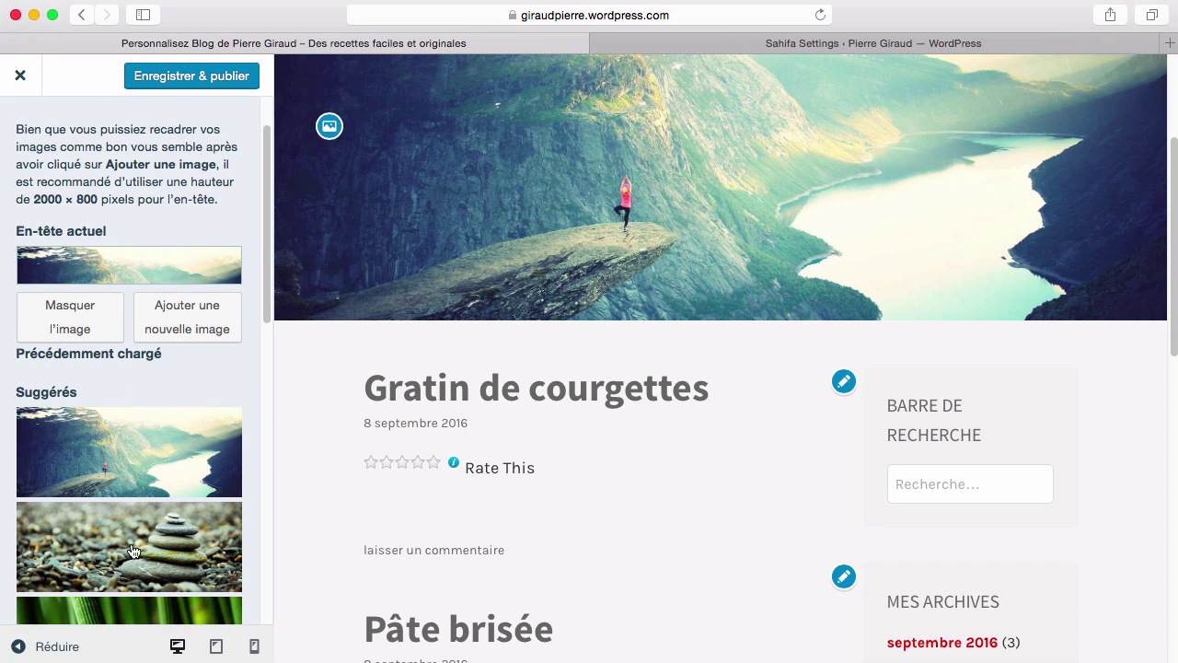
pyautogui.scroll(-4, 135, 553)
pyautogui.click(146, 407)
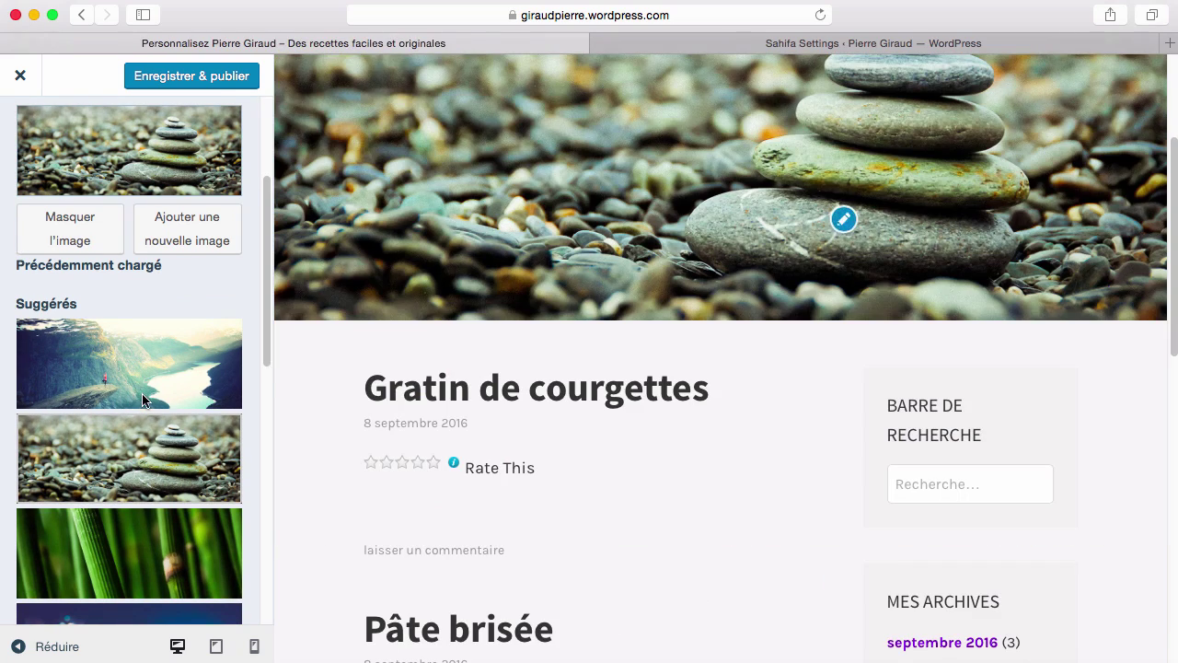
pyautogui.scroll(-1, 142, 393)
pyautogui.click(141, 571)
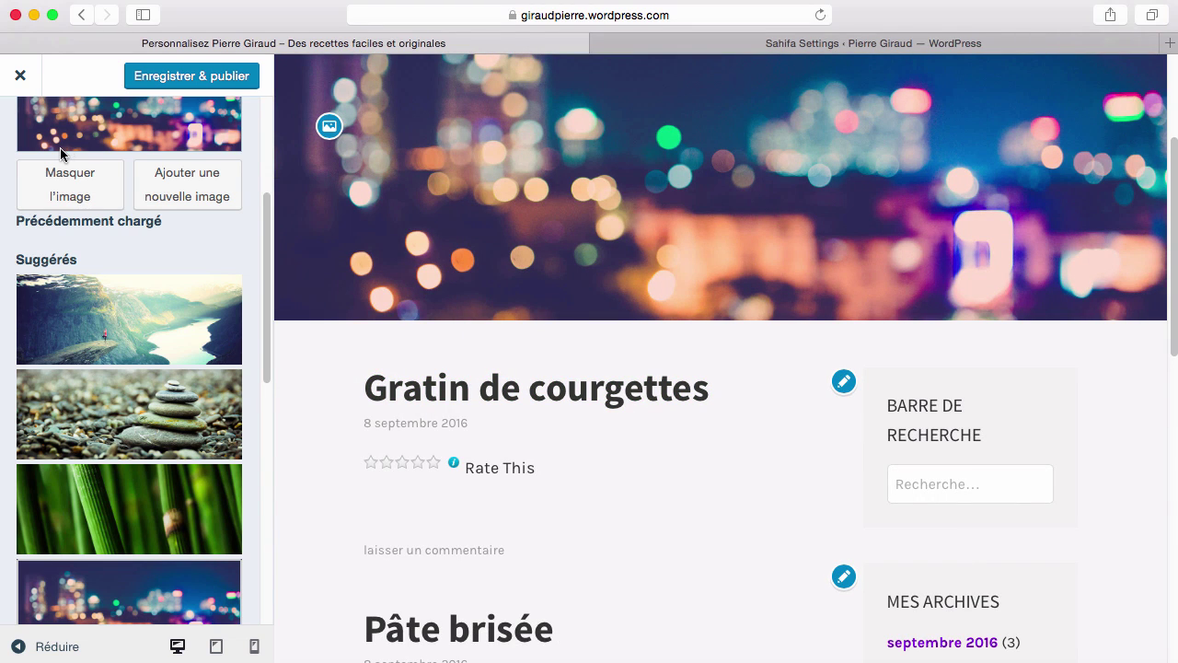
pyautogui.scroll(5, 60, 147)
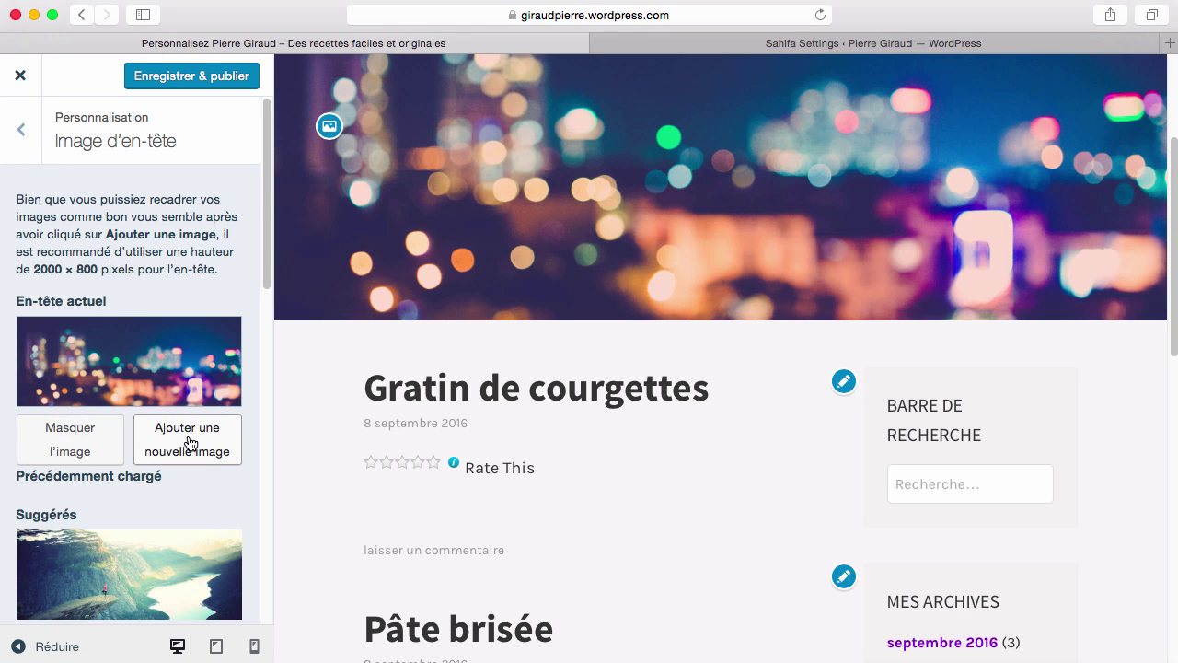
pyautogui.click(20, 130)
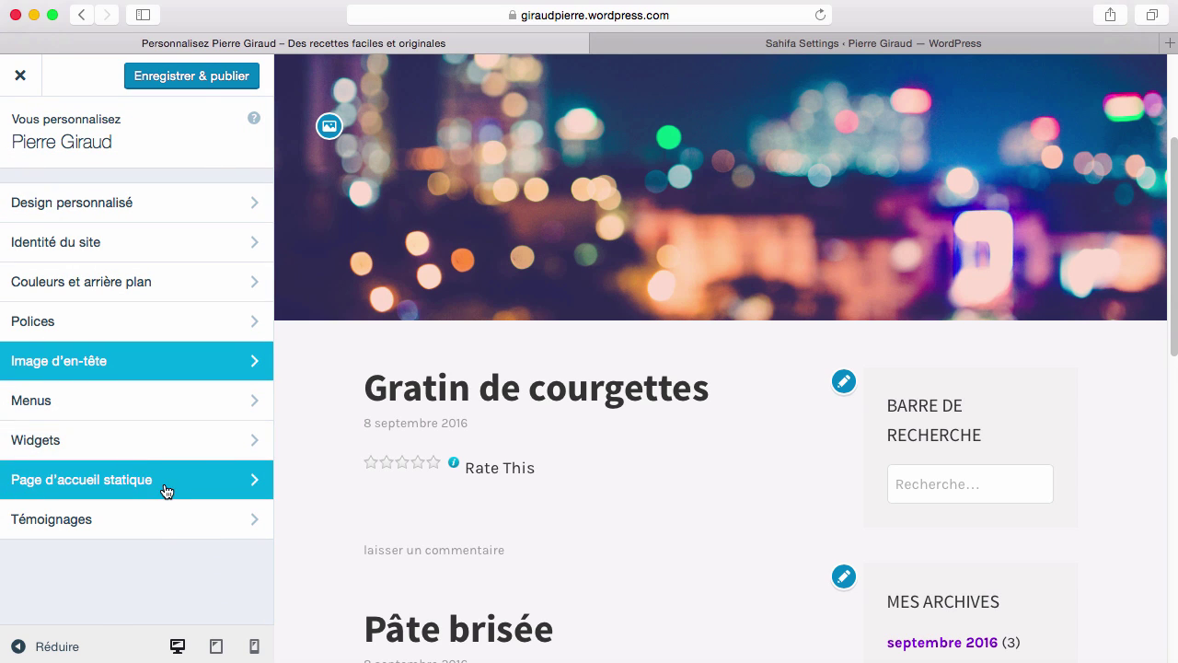
# Step: Review the static front page options, save and publish the customizations, and close the customizer
pyautogui.click(211, 484)
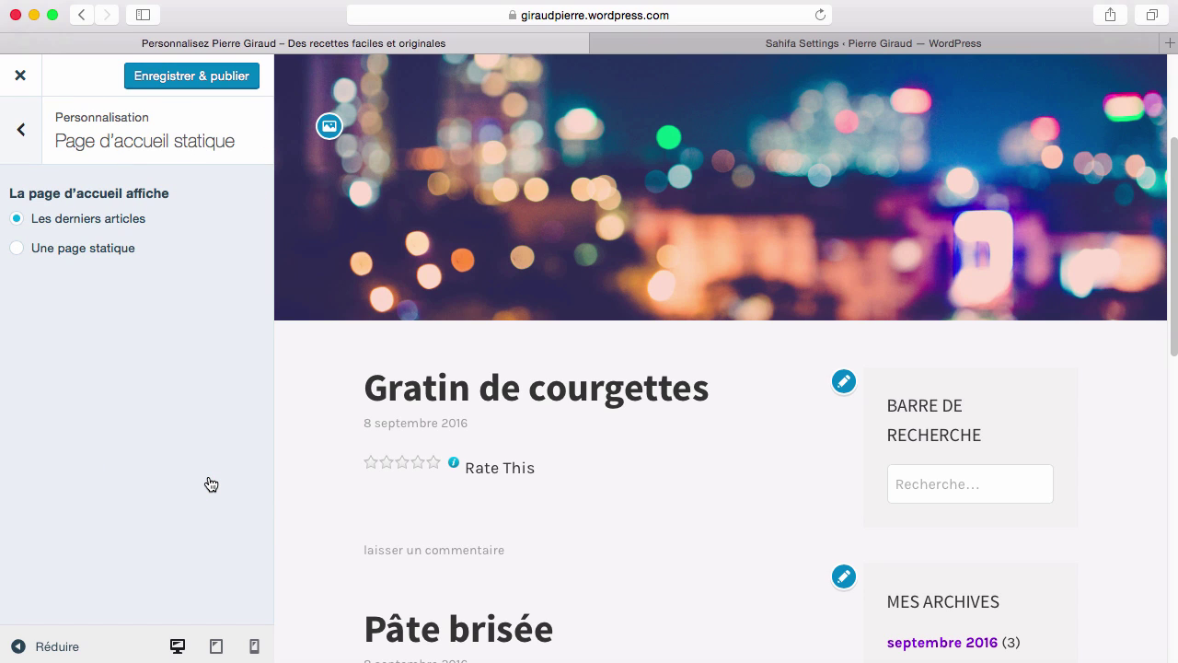
pyautogui.click(17, 125)
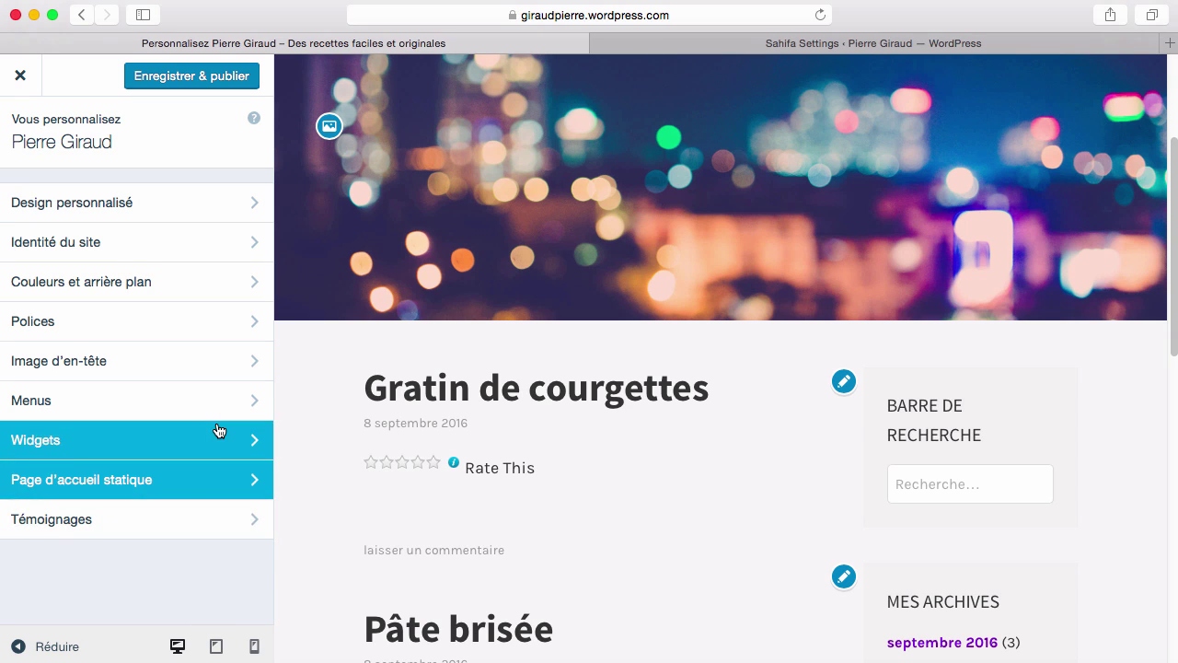
pyautogui.click(211, 81)
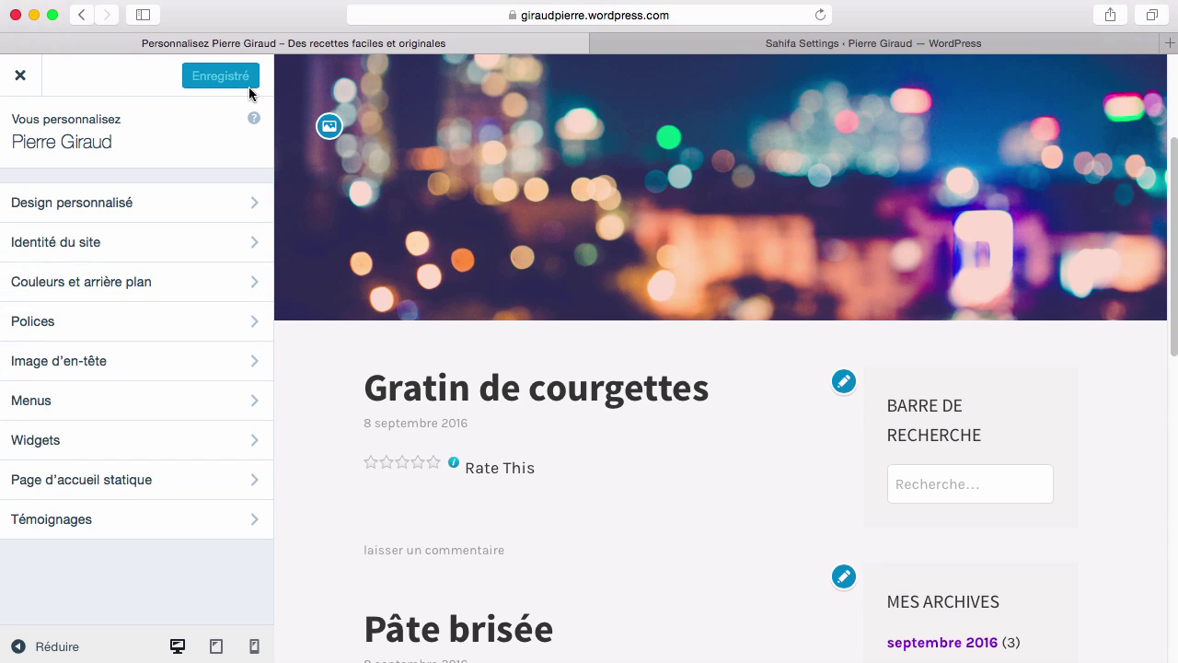
pyautogui.click(21, 77)
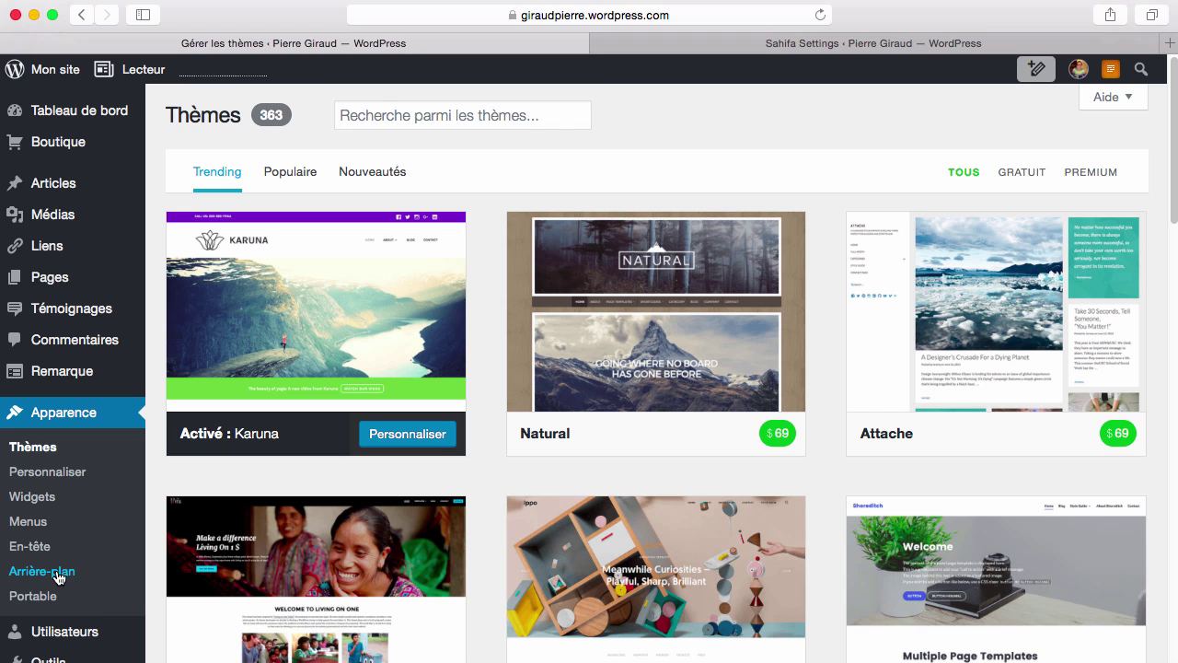
# Step: Review the mobile theme options and browse the available widgets and widget areas
pyautogui.click(36, 595)
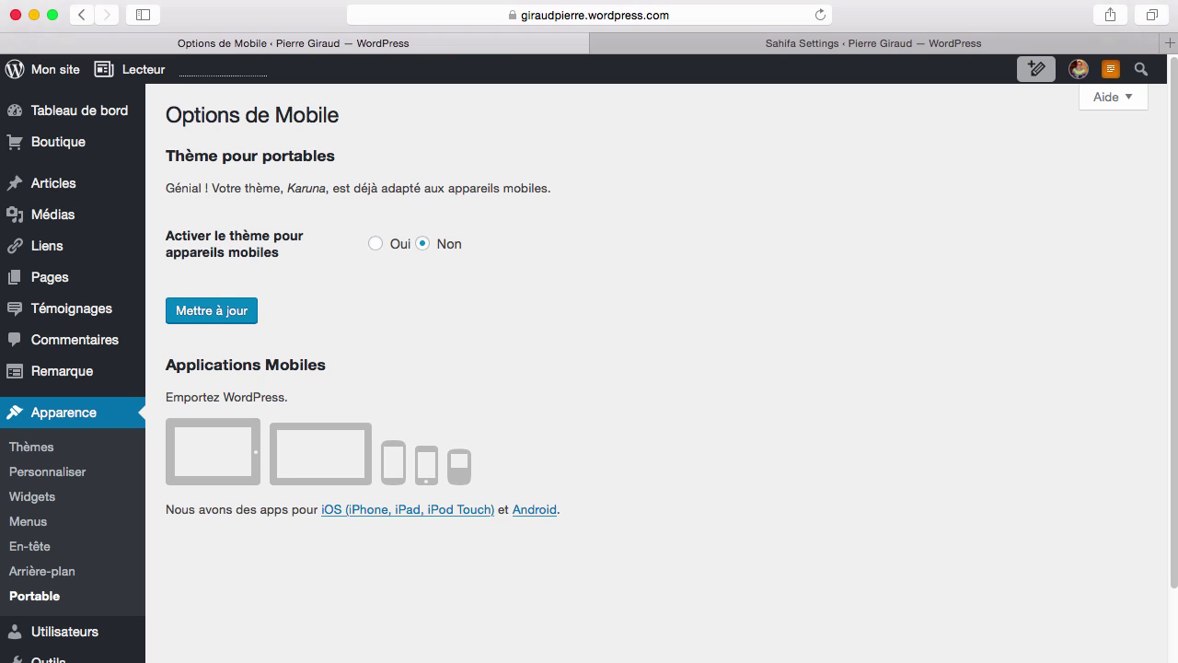
pyautogui.click(55, 501)
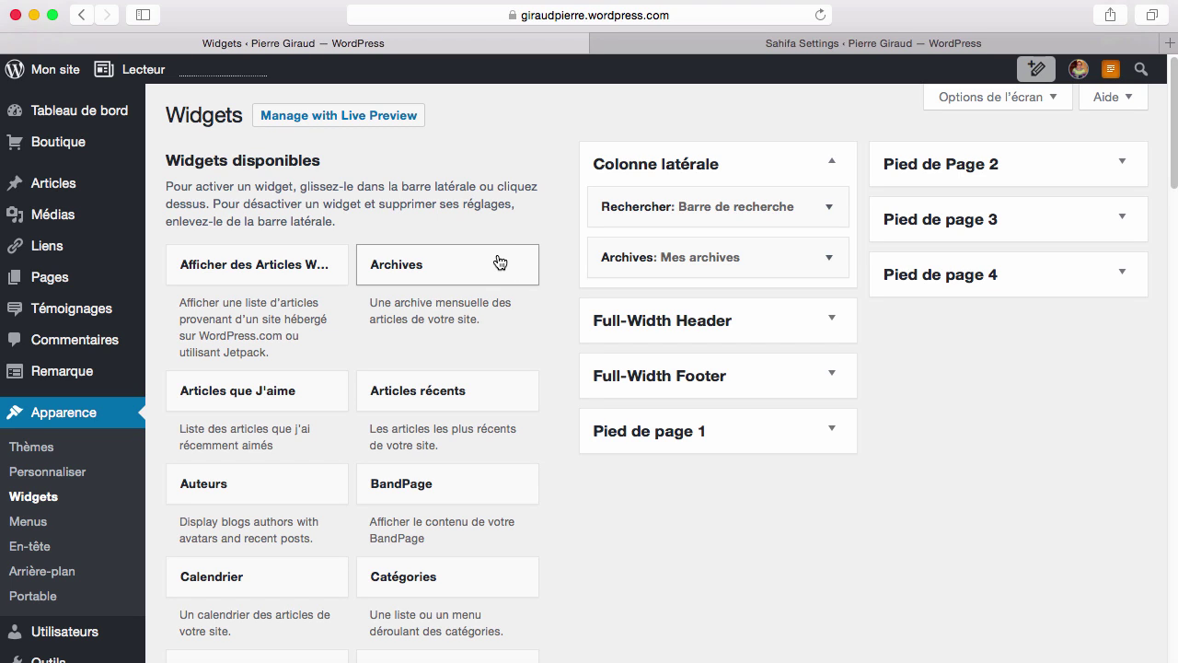
pyautogui.scroll(-3, 500, 262)
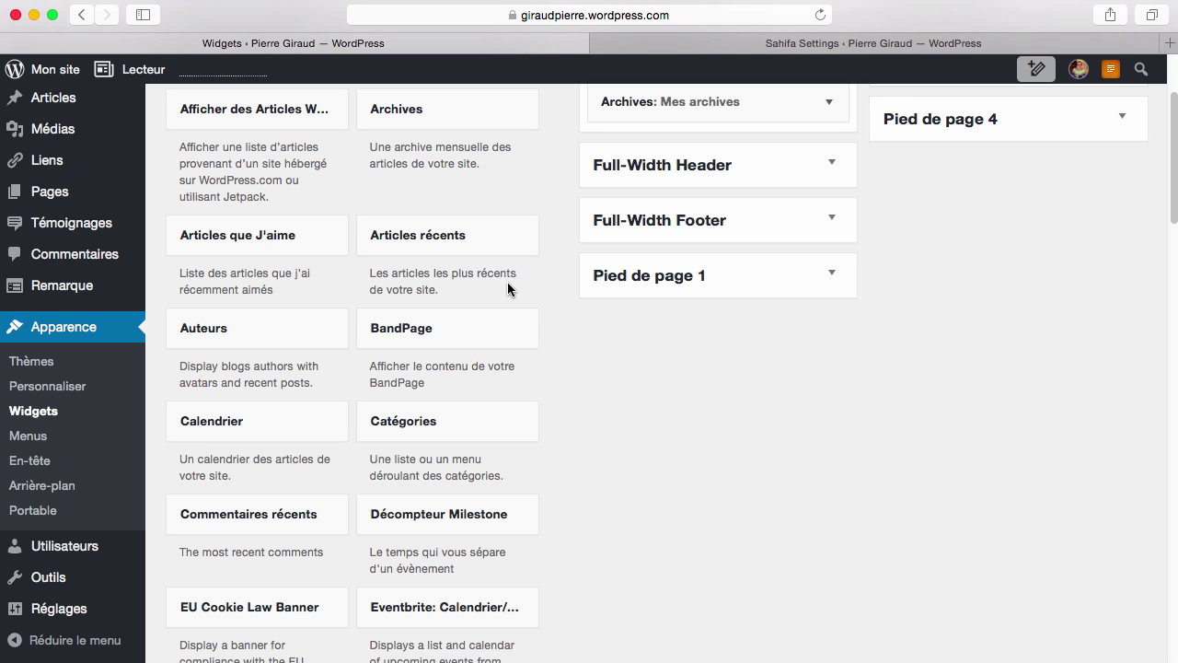
pyautogui.scroll(5, 560, 263)
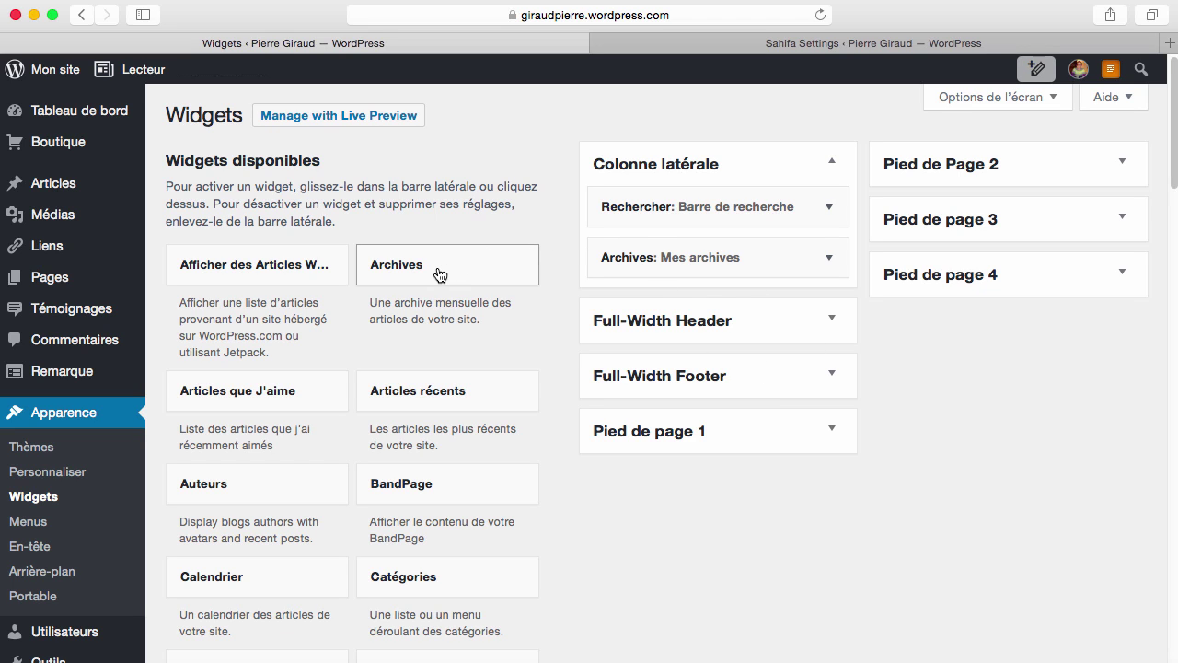
# Step: Add another Archives widget below the existing widgets in the Colonne latérale area, expand the Full-Width Header area, and save the widget
pyautogui.moveTo(440, 274); pyautogui.dragTo(721, 317)
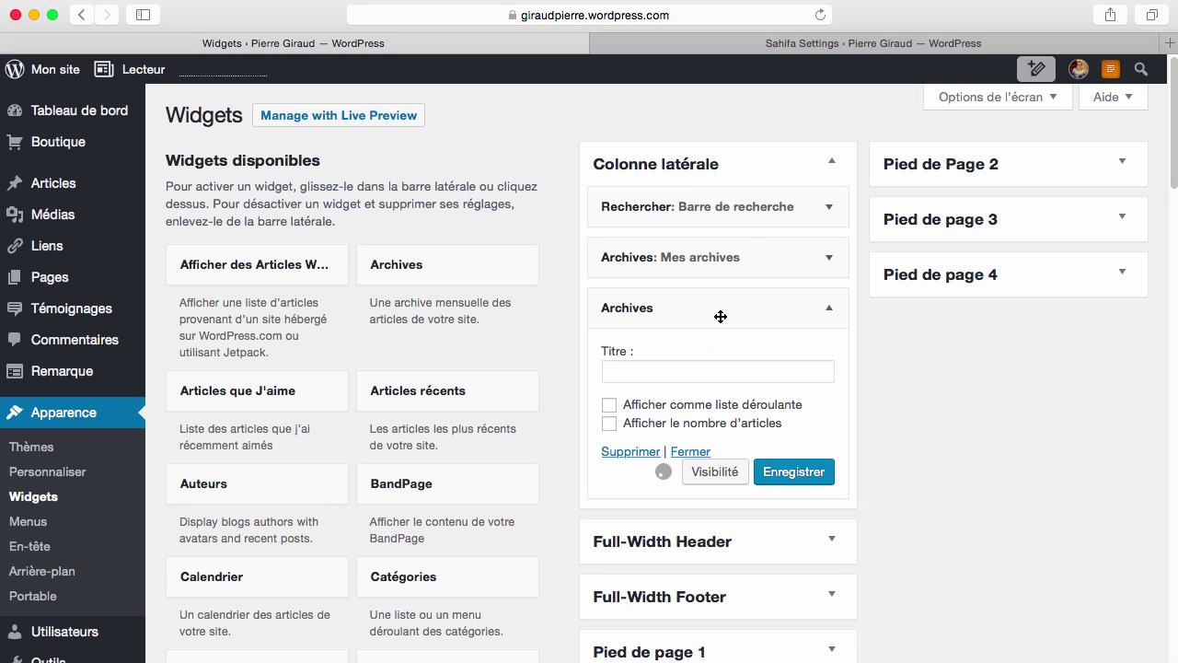
pyautogui.scroll(-2, 854, 397)
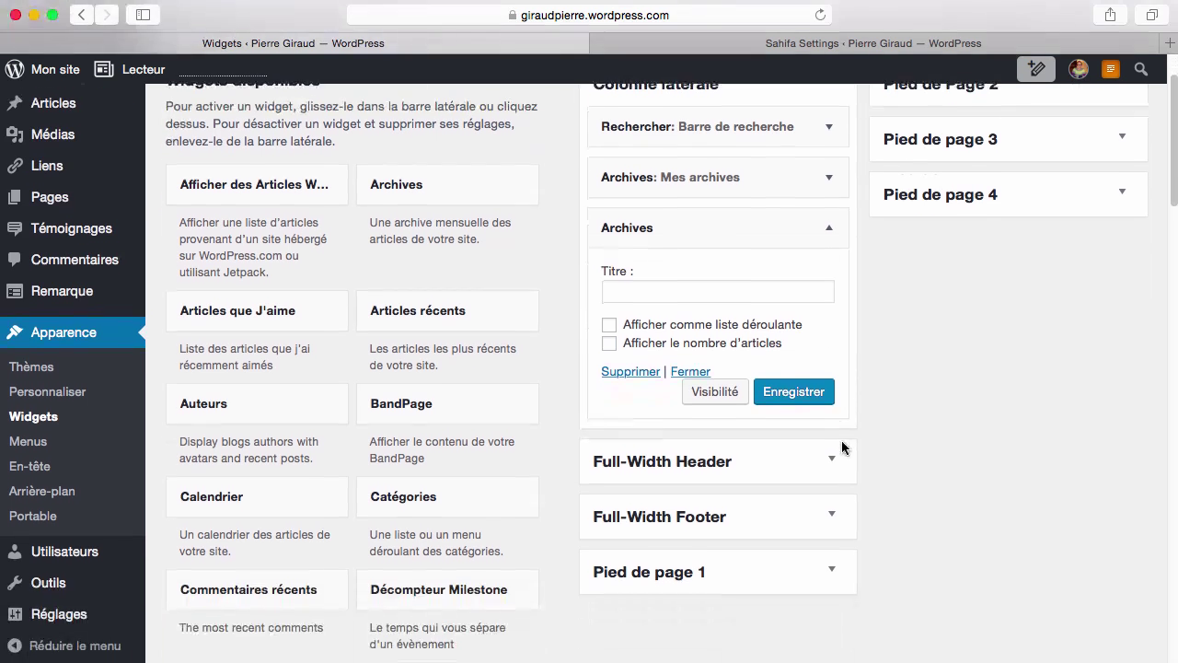
pyautogui.click(834, 459)
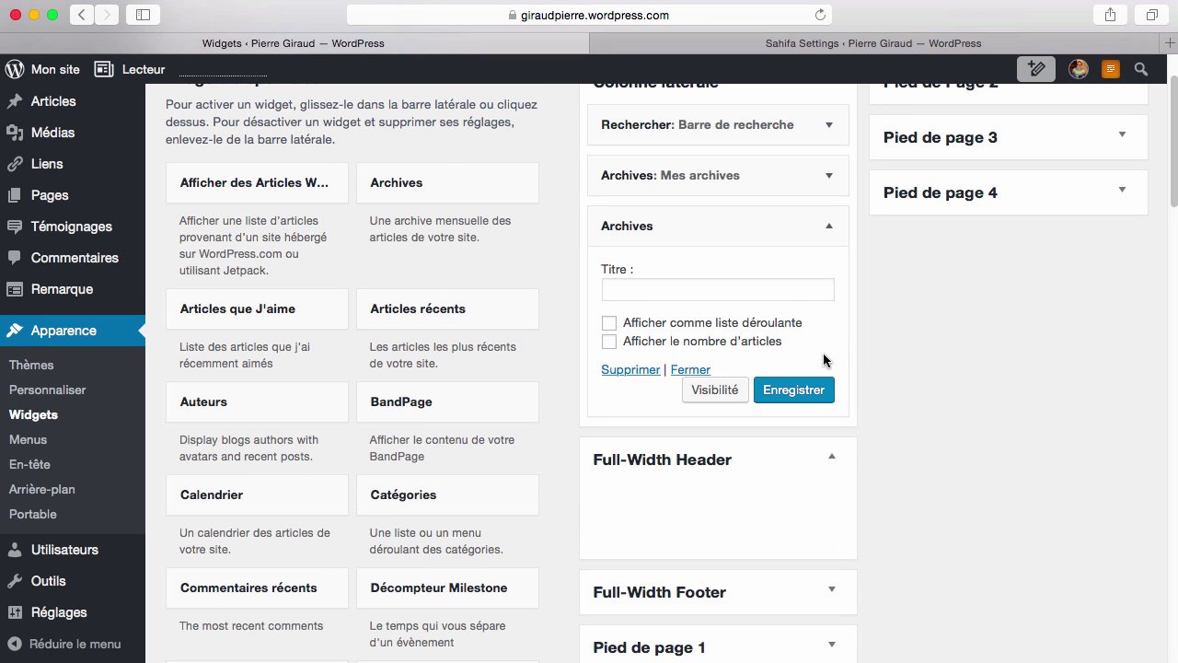
pyautogui.scroll(2, 788, 290)
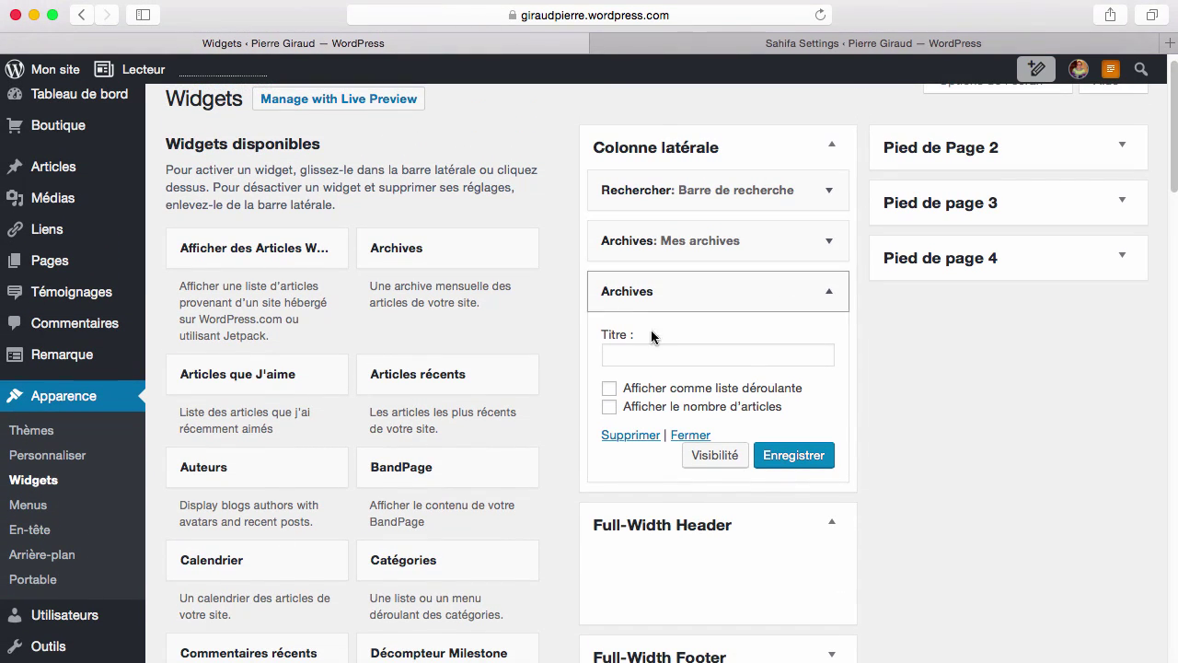
pyautogui.click(797, 463)
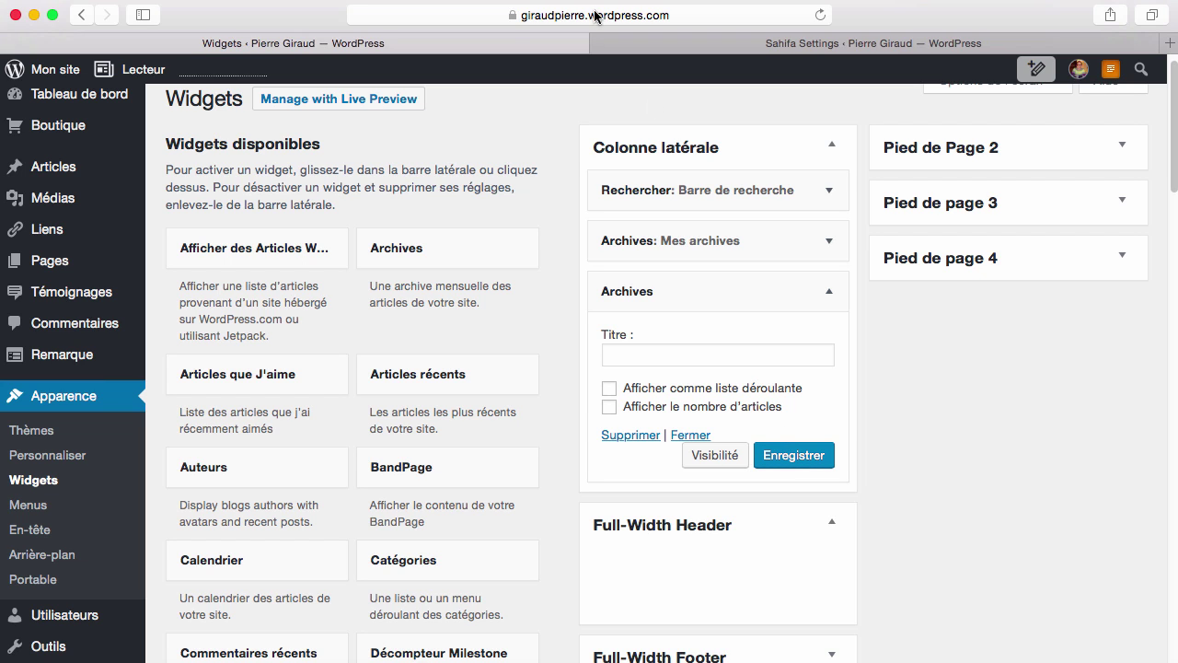
# Step: View the live site and examine the search bar and the two archives widgets in its sidebar
pyautogui.moveTo(56, 81)
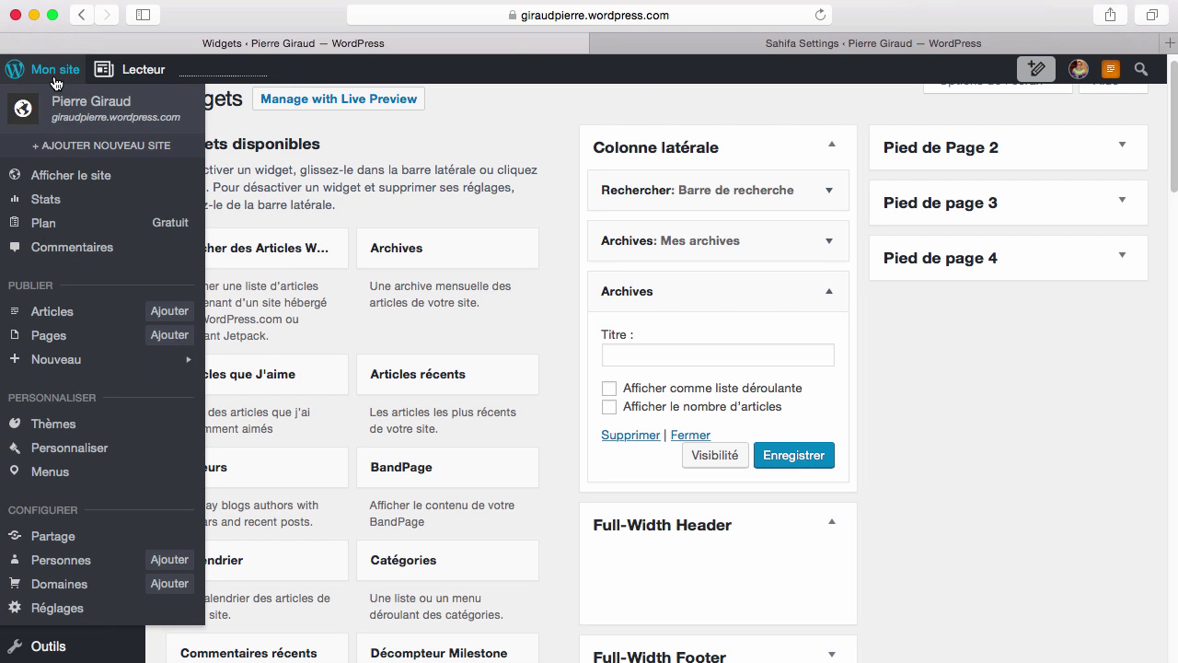
pyautogui.click(50, 176)
pyautogui.scroll(-10, 798, 313)
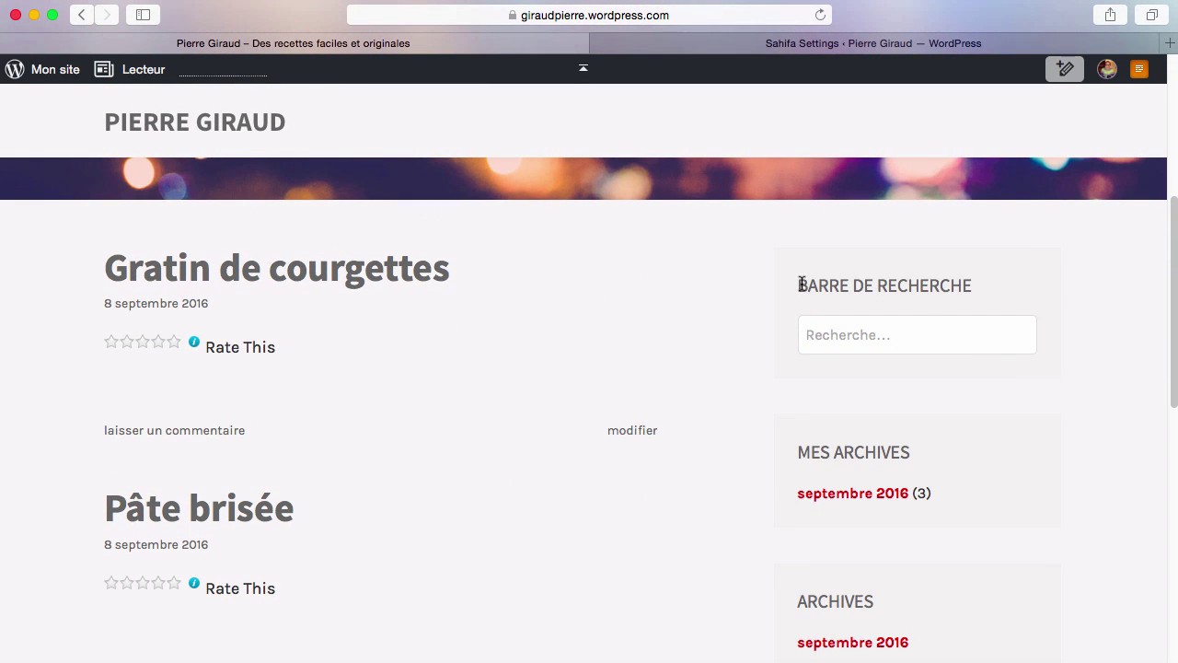
pyautogui.moveTo(796, 285); pyautogui.dragTo(1007, 365)
pyautogui.scroll(-3, 1007, 366)
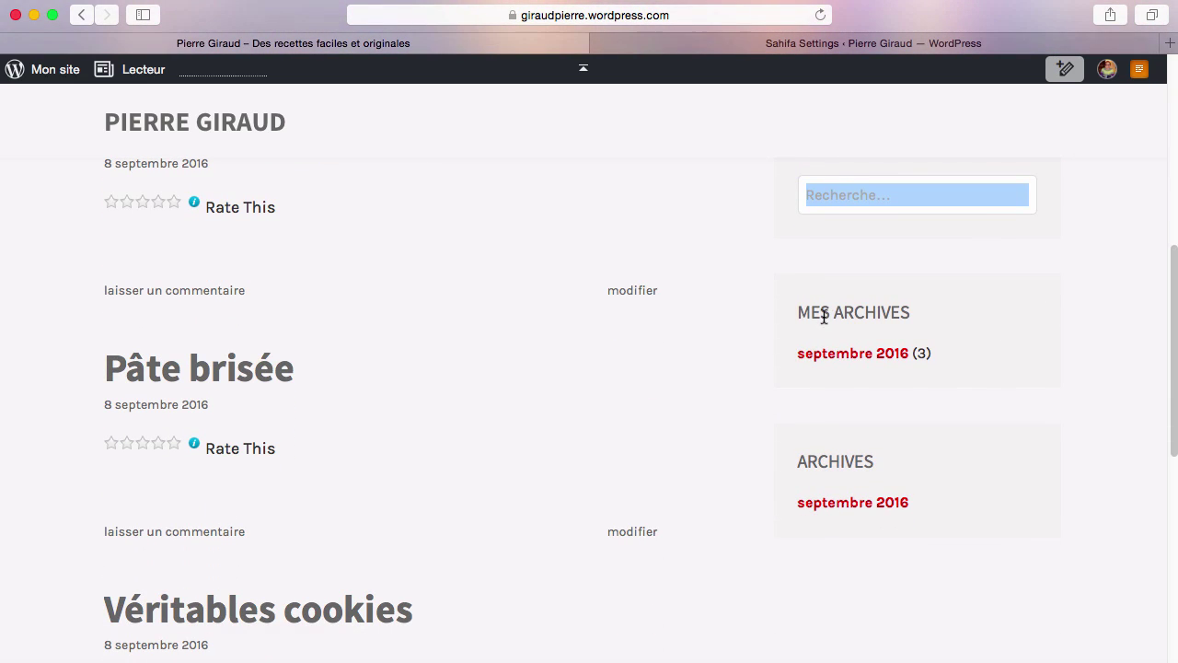
pyautogui.moveTo(797, 313); pyautogui.dragTo(992, 374)
pyautogui.scroll(-1, 993, 375)
pyautogui.scroll(-3, 993, 375)
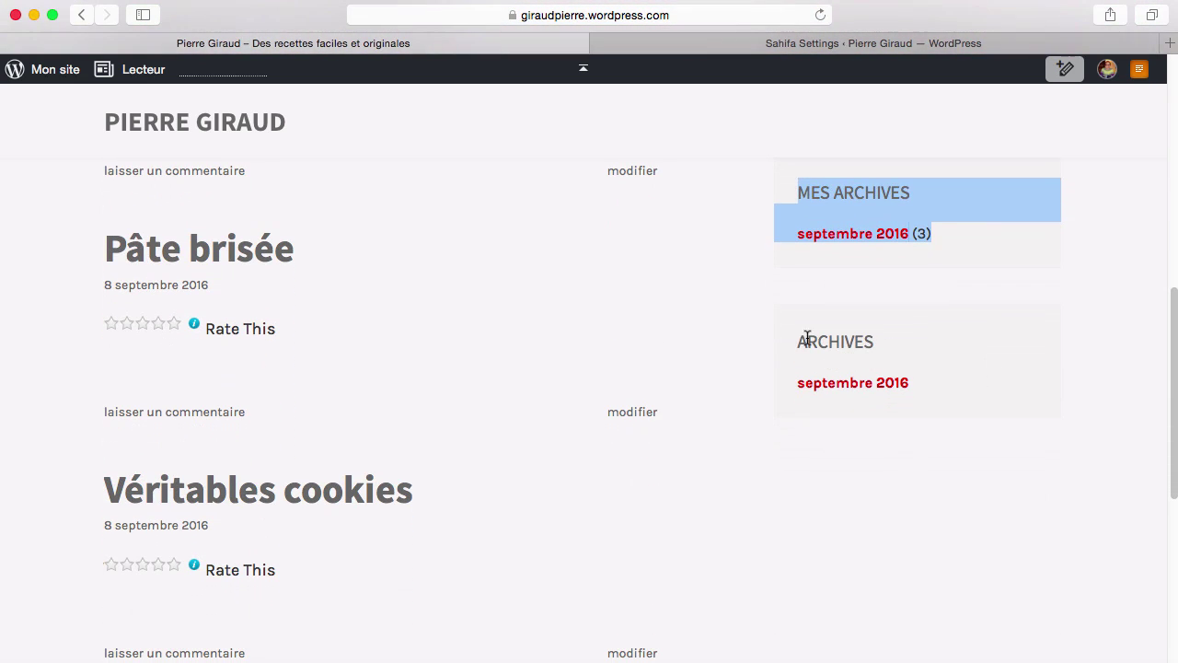
pyautogui.moveTo(799, 337); pyautogui.dragTo(959, 398)
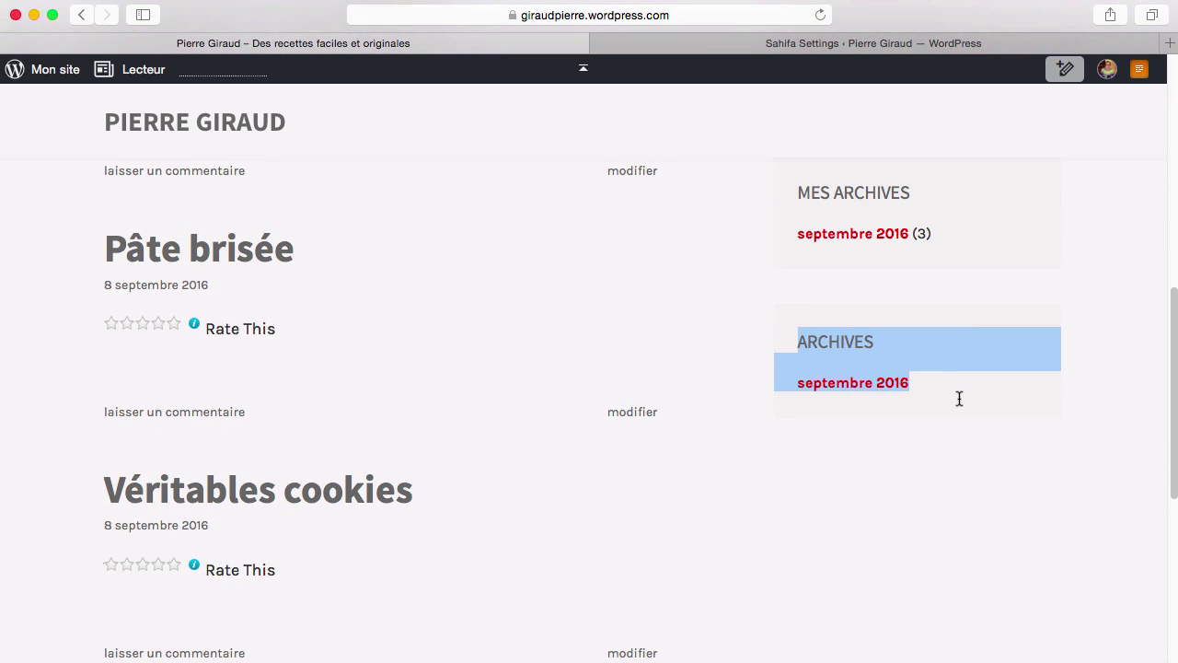
pyautogui.click(959, 399)
# Step: Return to the widgets administration and delete the untitled Archives widget from the Colonne latérale area
pyautogui.click(79, 15)
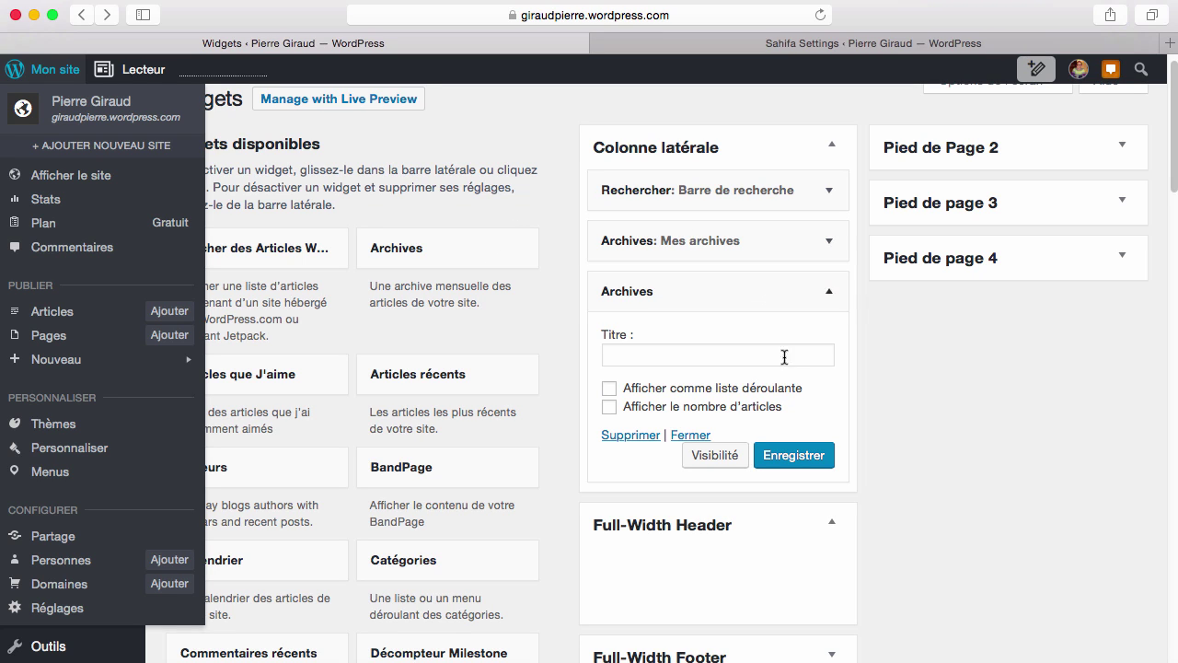
pyautogui.click(631, 436)
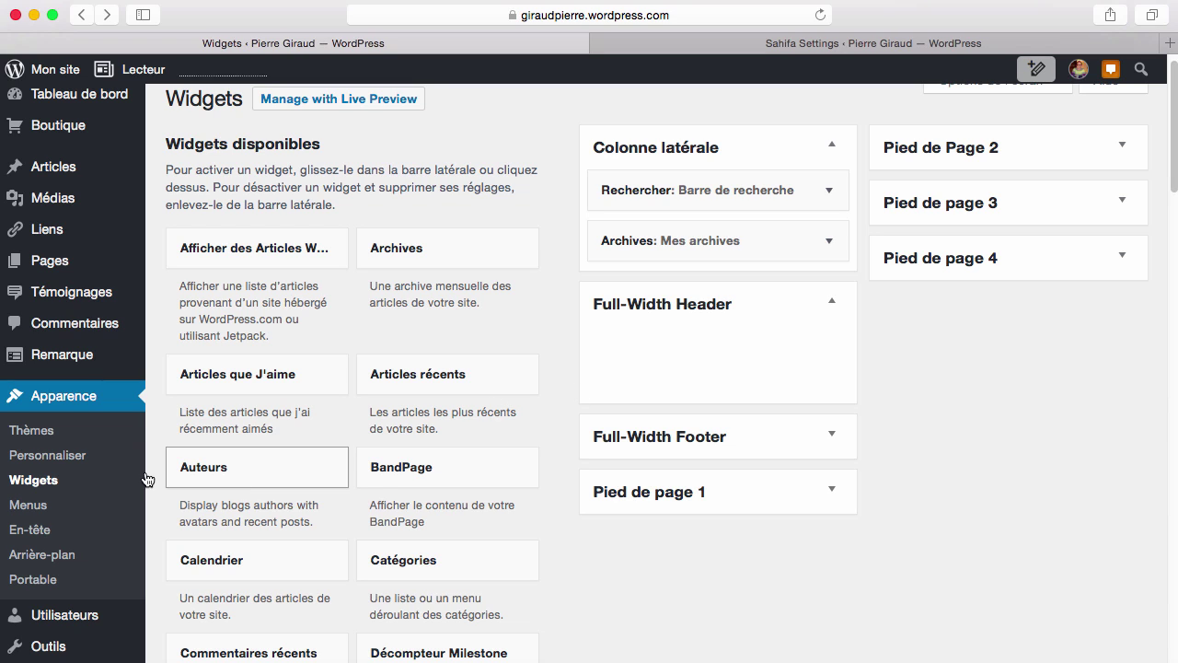
# Step: Open the menu management page and create a new menu named "Menu principal"
pyautogui.click(37, 512)
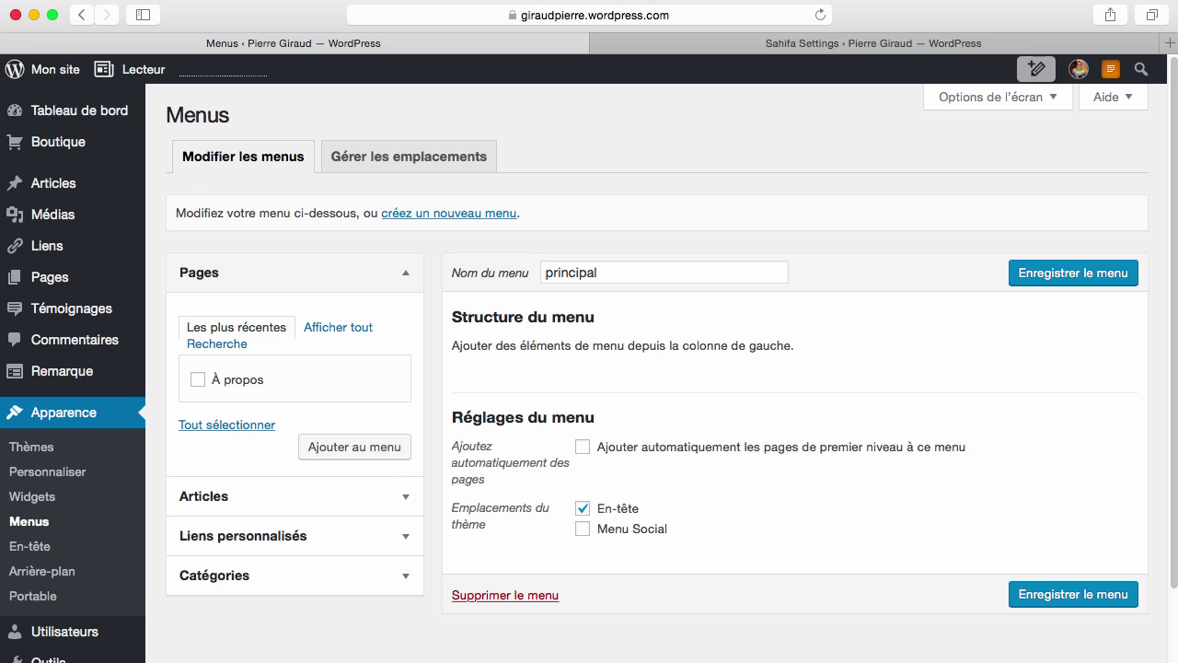
pyautogui.scroll(-2, 974, 353)
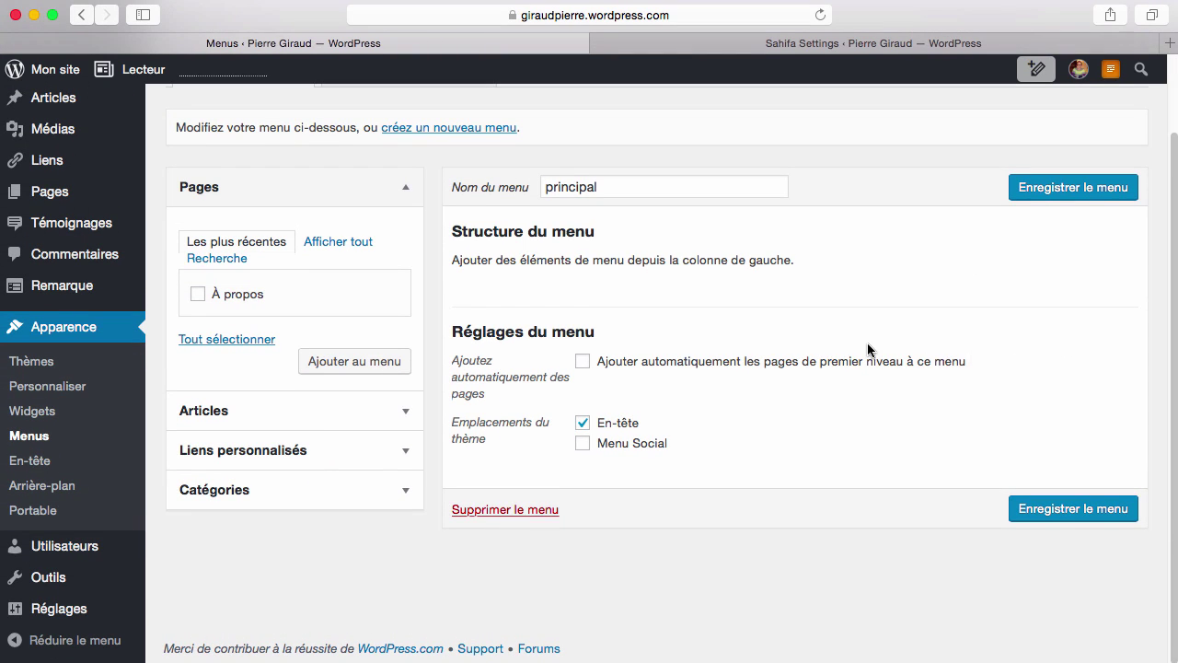
pyautogui.scroll(2, 867, 342)
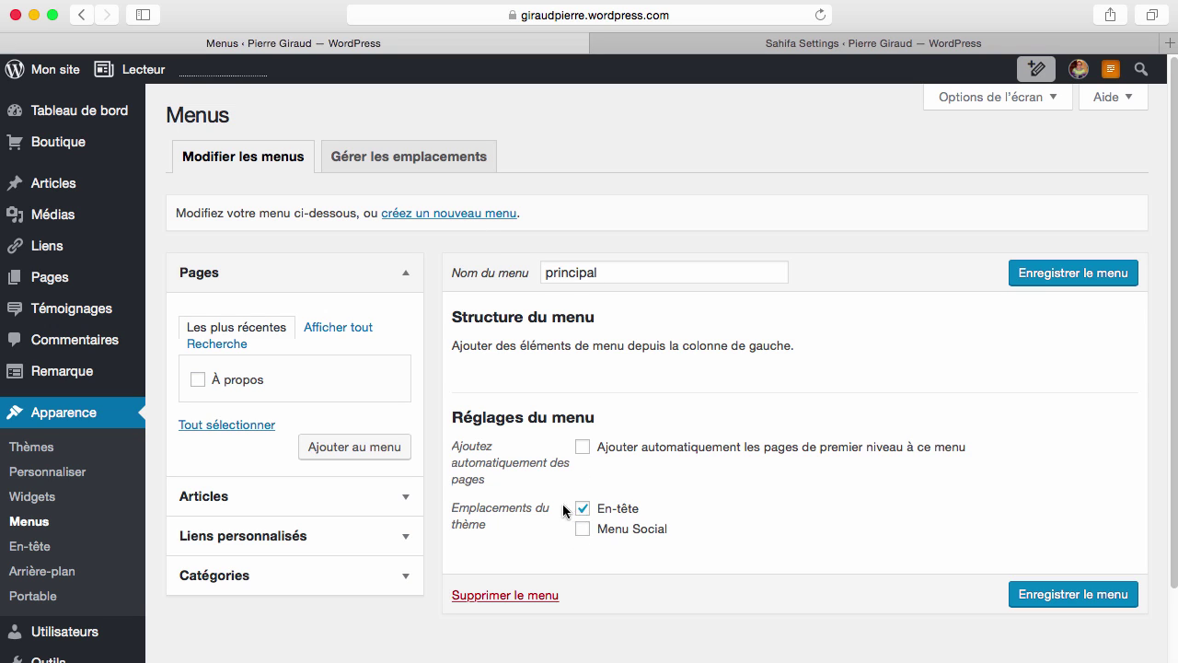
pyautogui.click(476, 212)
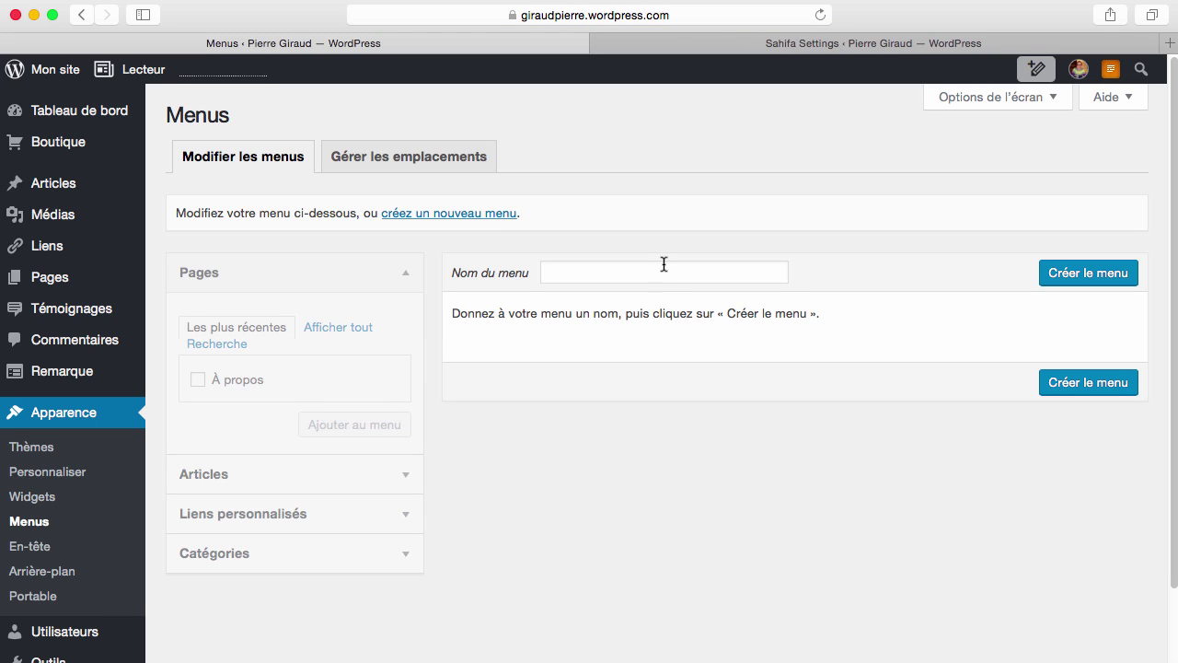
pyautogui.click(667, 274)
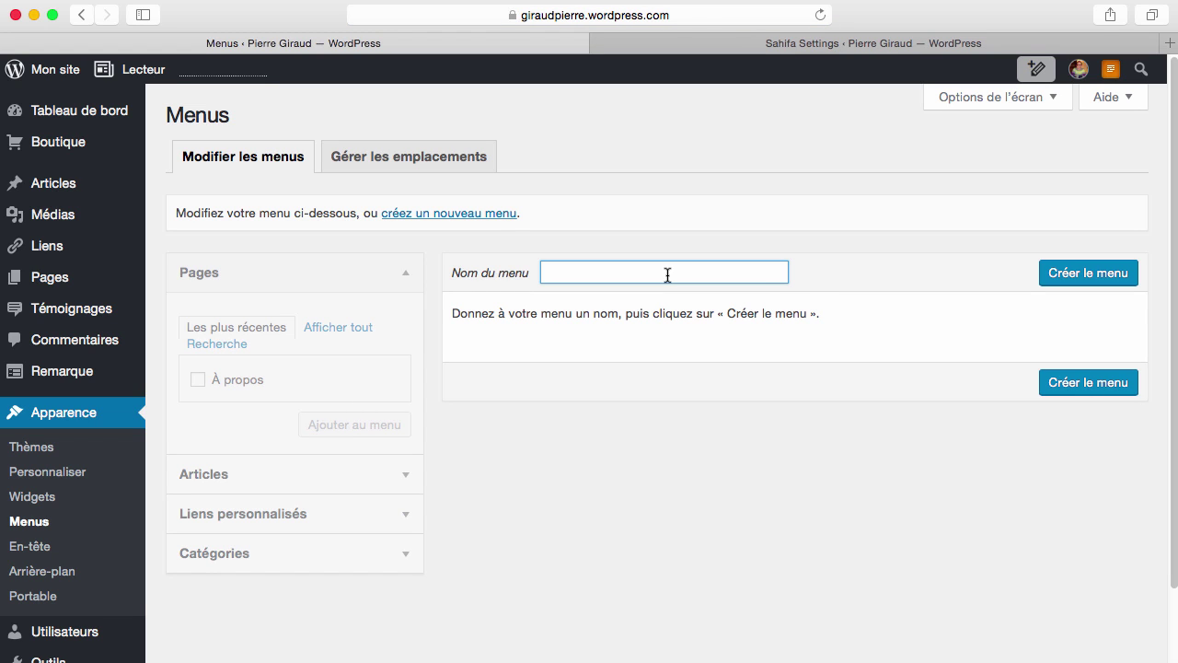
pyautogui.write('Menu principal')
pyautogui.click(1078, 395)
# Step: Add the Entrées, Desserts and Plats categories to the menu and move Desserts below Plats
pyautogui.scroll(-2, 884, 316)
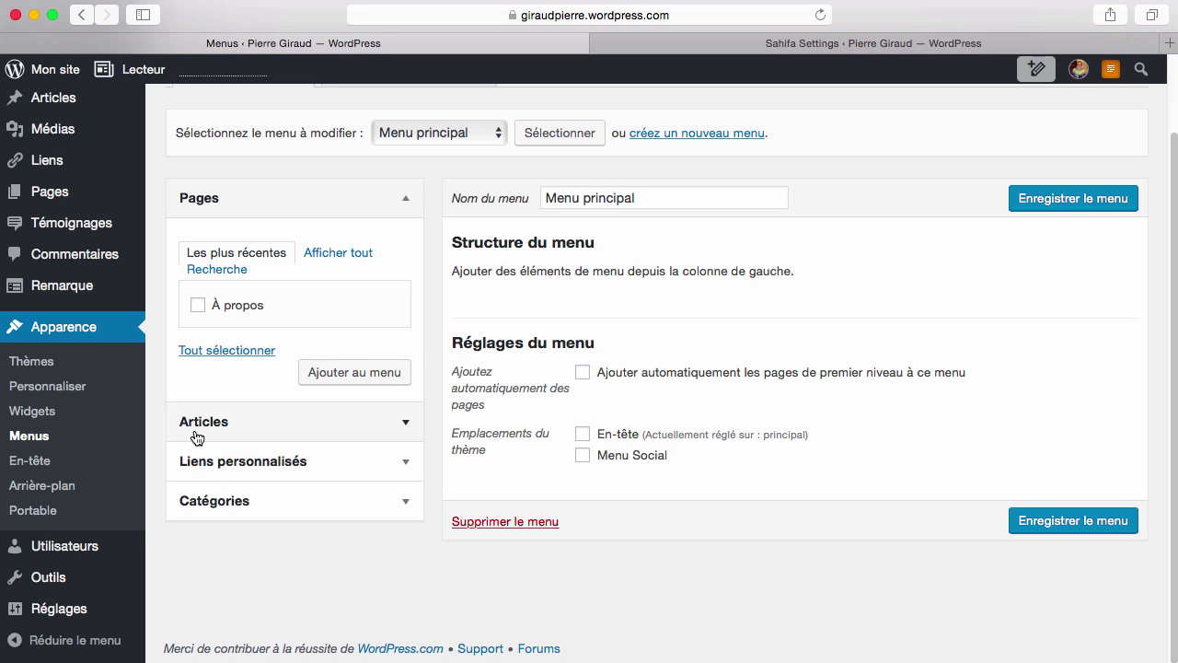
pyautogui.click(375, 504)
pyautogui.scroll(2, 252, 399)
pyautogui.scroll(-2, 252, 399)
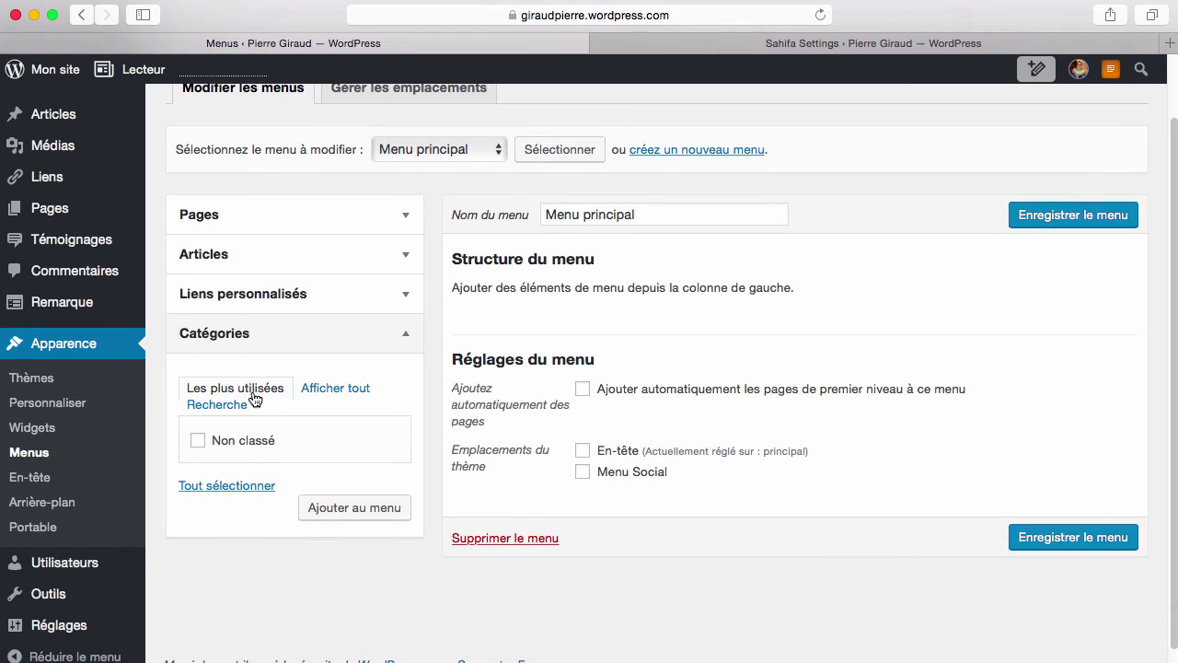
pyautogui.click(336, 390)
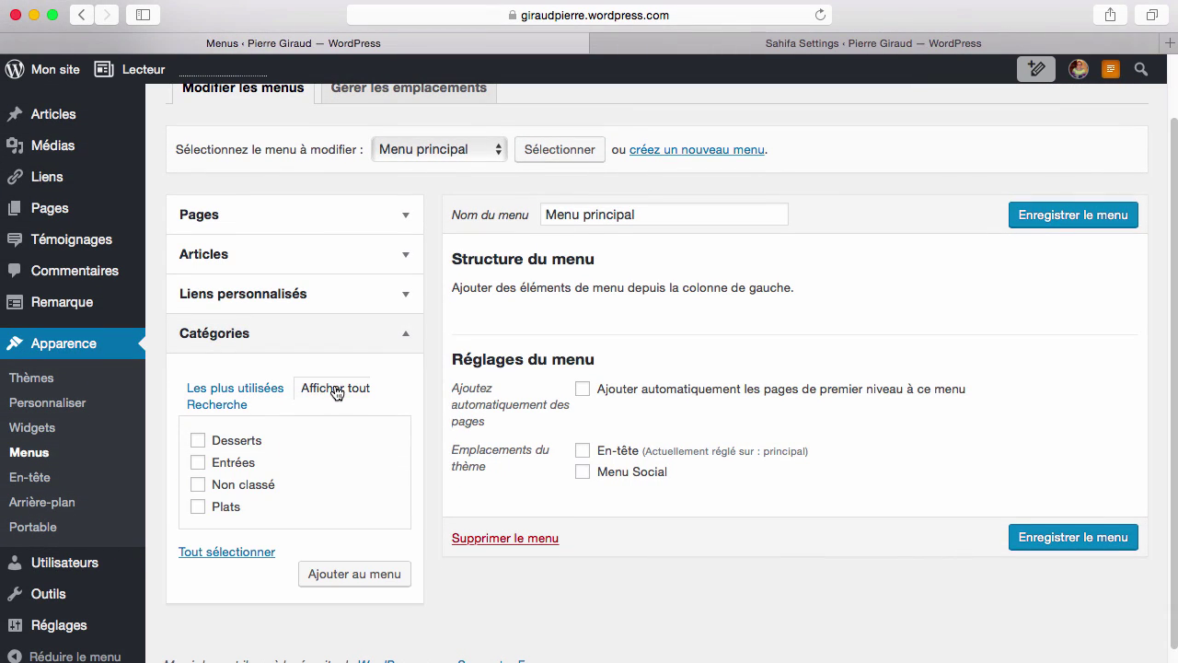
pyautogui.click(198, 463)
pyautogui.click(198, 440)
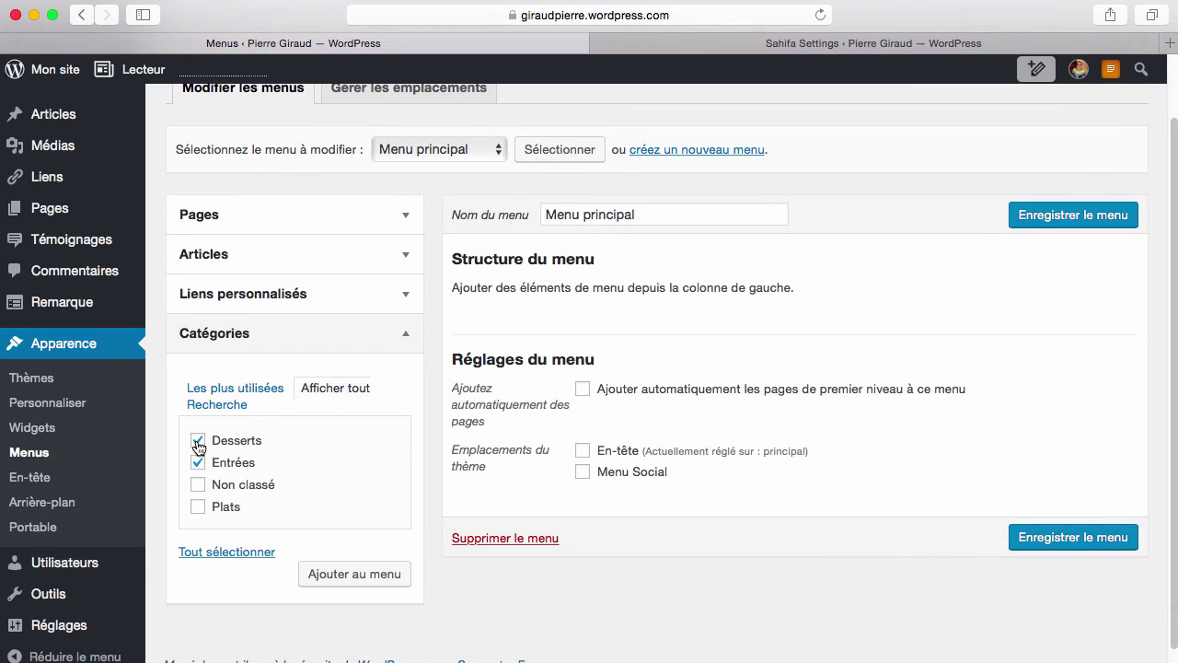
pyautogui.click(198, 506)
pyautogui.click(354, 576)
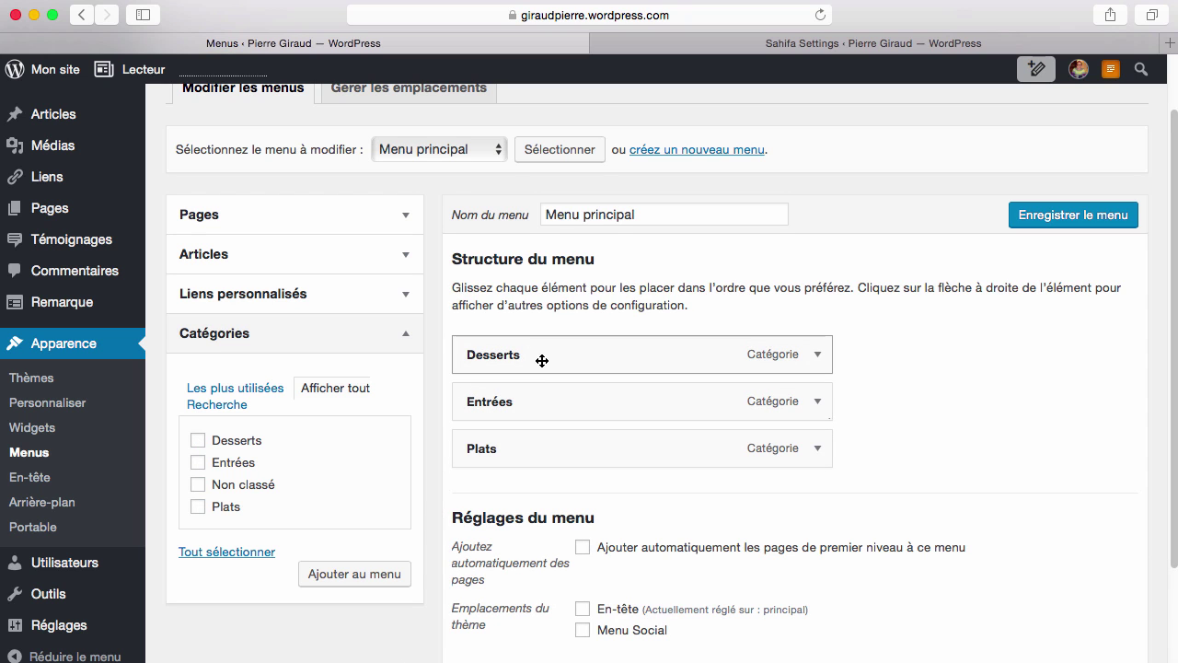
pyautogui.moveTo(542, 361); pyautogui.dragTo(525, 455)
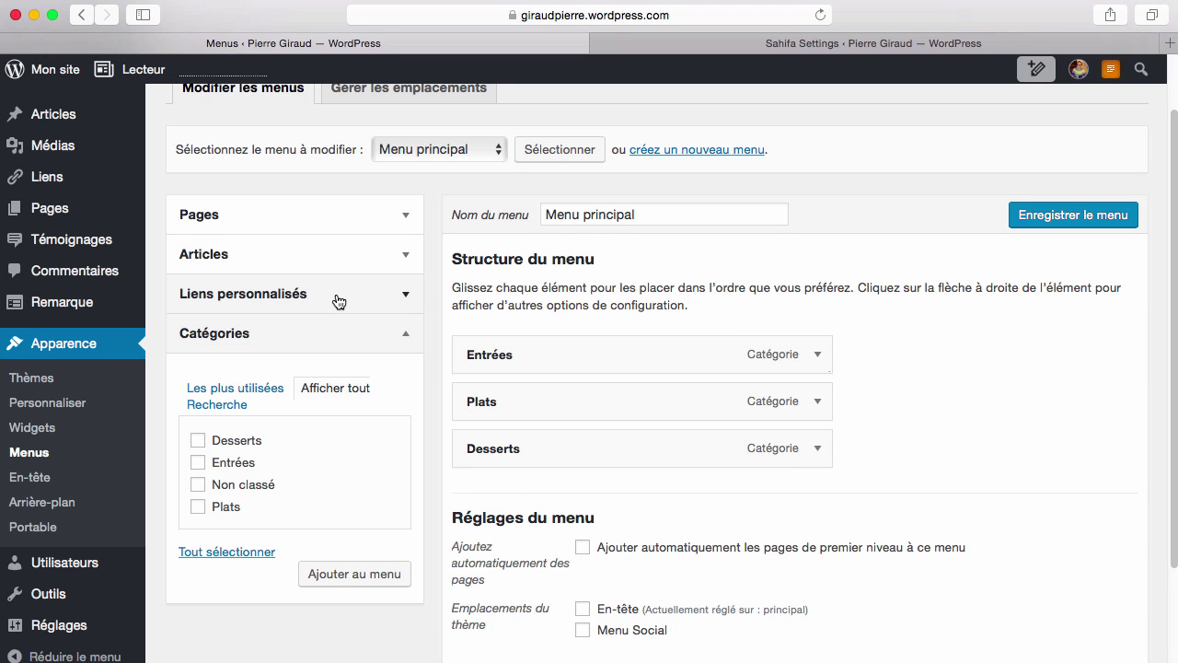
# Step: Add the articles Gratin de courgettes, Pâte brisée and Véritables cookies to the menu
pyautogui.click(406, 258)
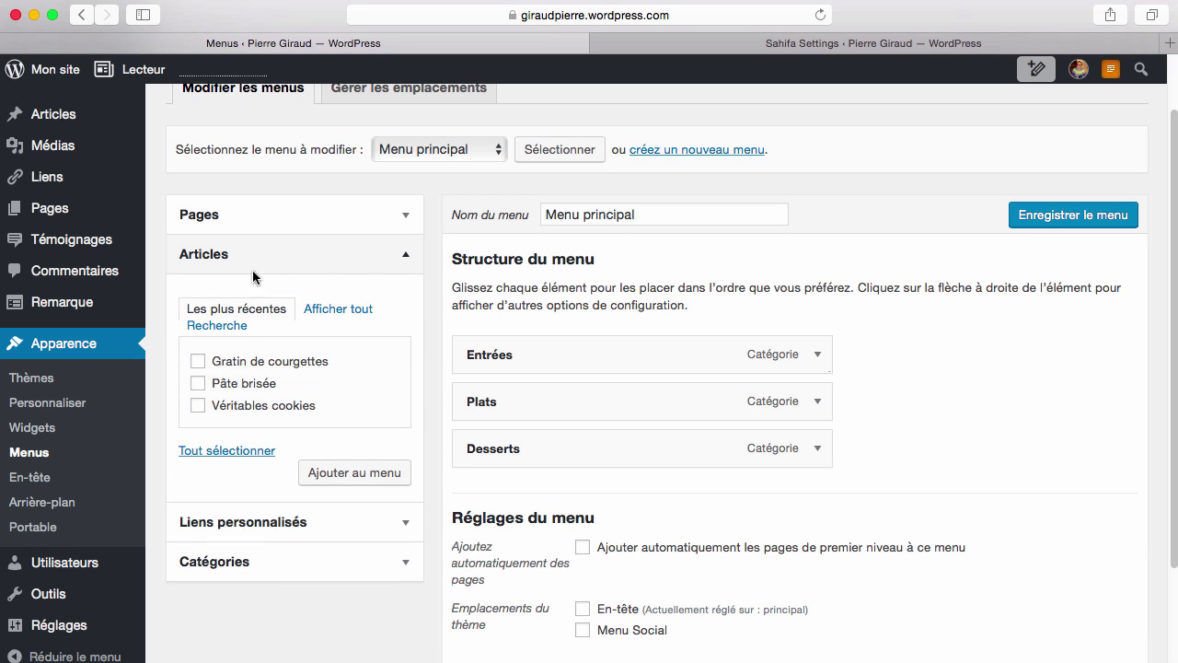
pyautogui.click(197, 363)
pyautogui.click(199, 407)
pyautogui.click(199, 385)
pyautogui.click(318, 472)
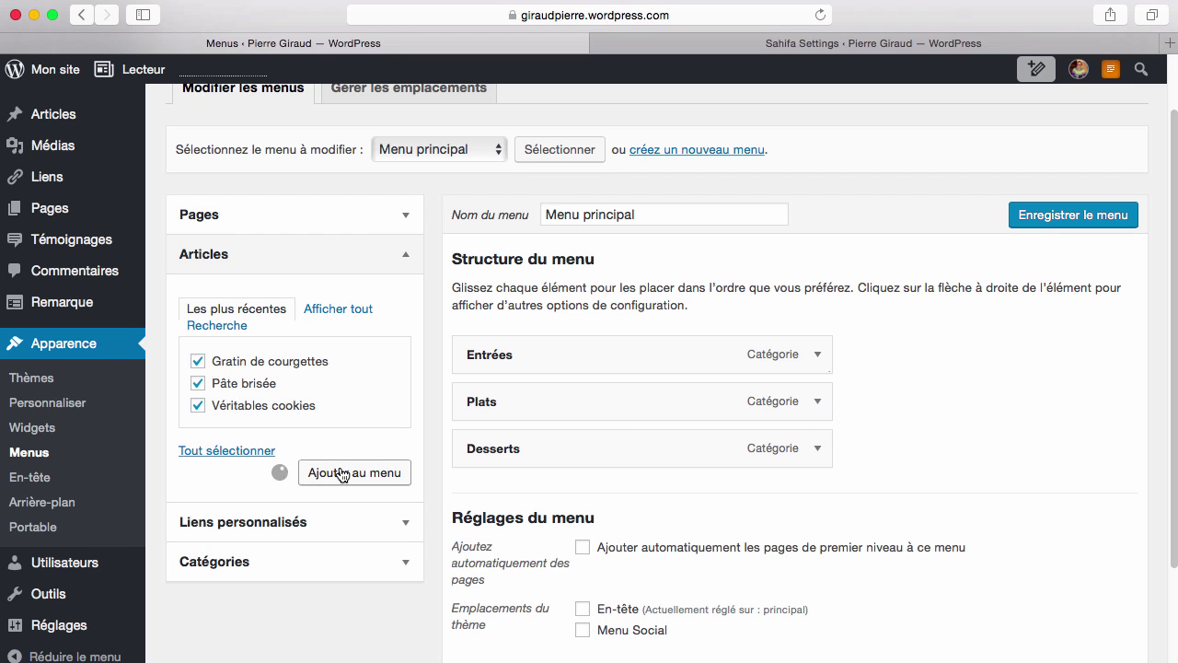
# Step: Nest Gratin de courgettes under Plats, Pâte brisée under Entrées and Véritables cookies under Desserts, and save the menu
pyautogui.scroll(-2, 586, 472)
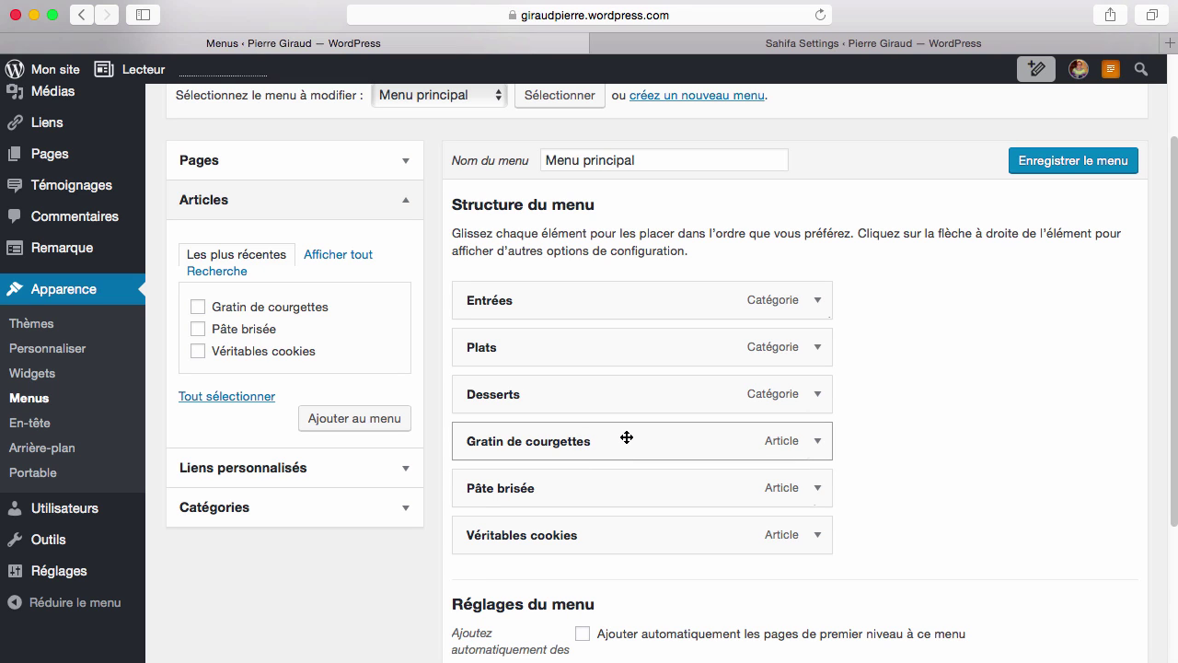
pyautogui.moveTo(627, 437); pyautogui.dragTo(663, 391)
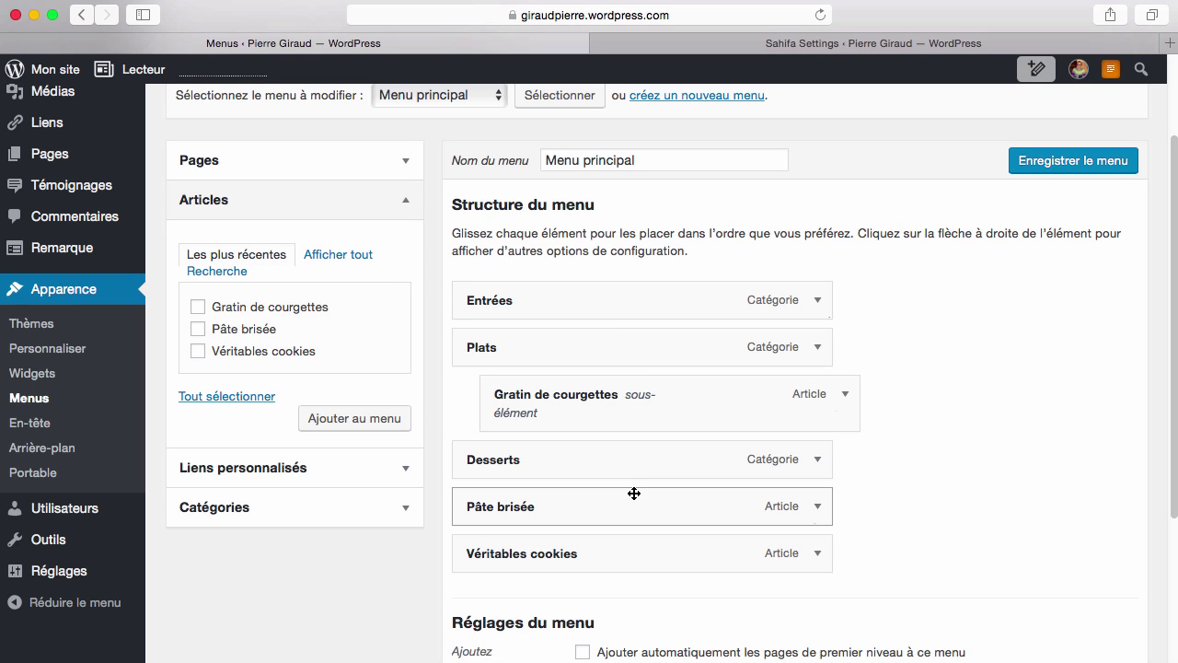
pyautogui.moveTo(634, 494); pyautogui.dragTo(692, 335)
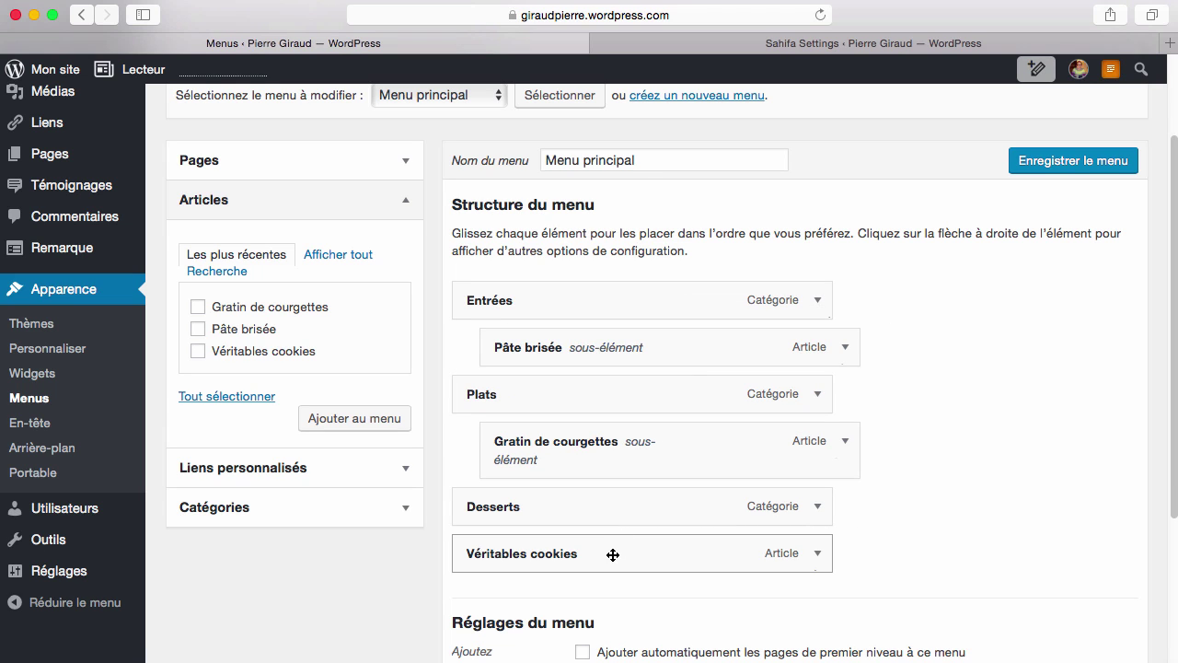
pyautogui.moveTo(614, 539); pyautogui.dragTo(687, 555)
pyautogui.scroll(-1, 687, 555)
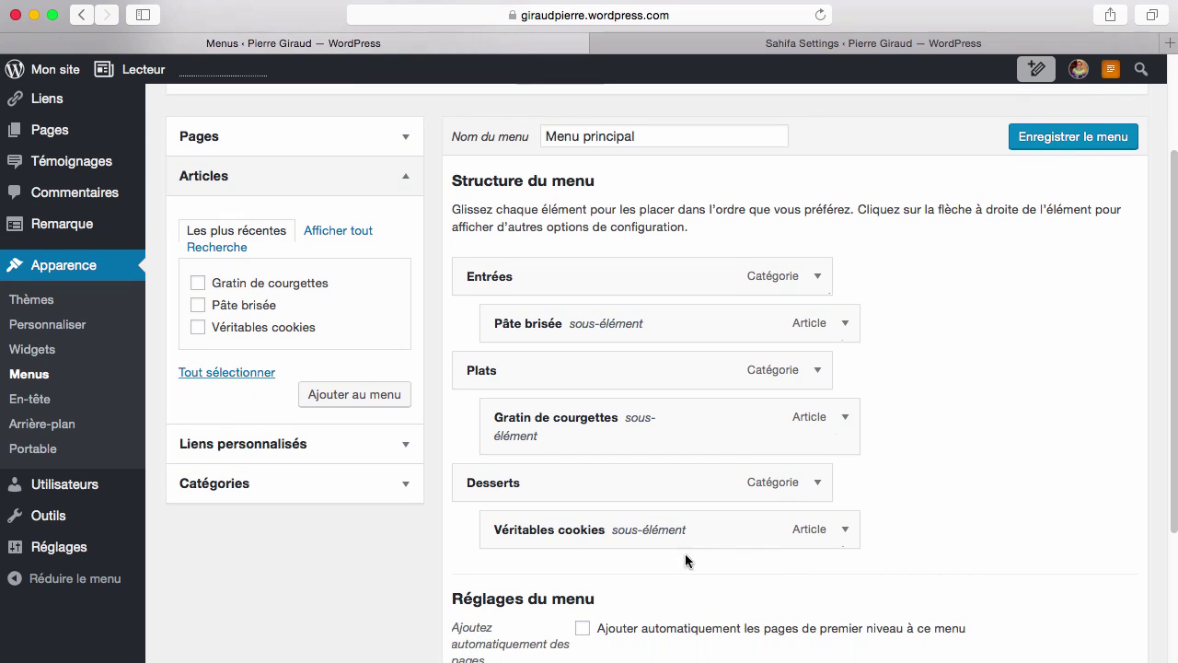
pyautogui.click(1047, 138)
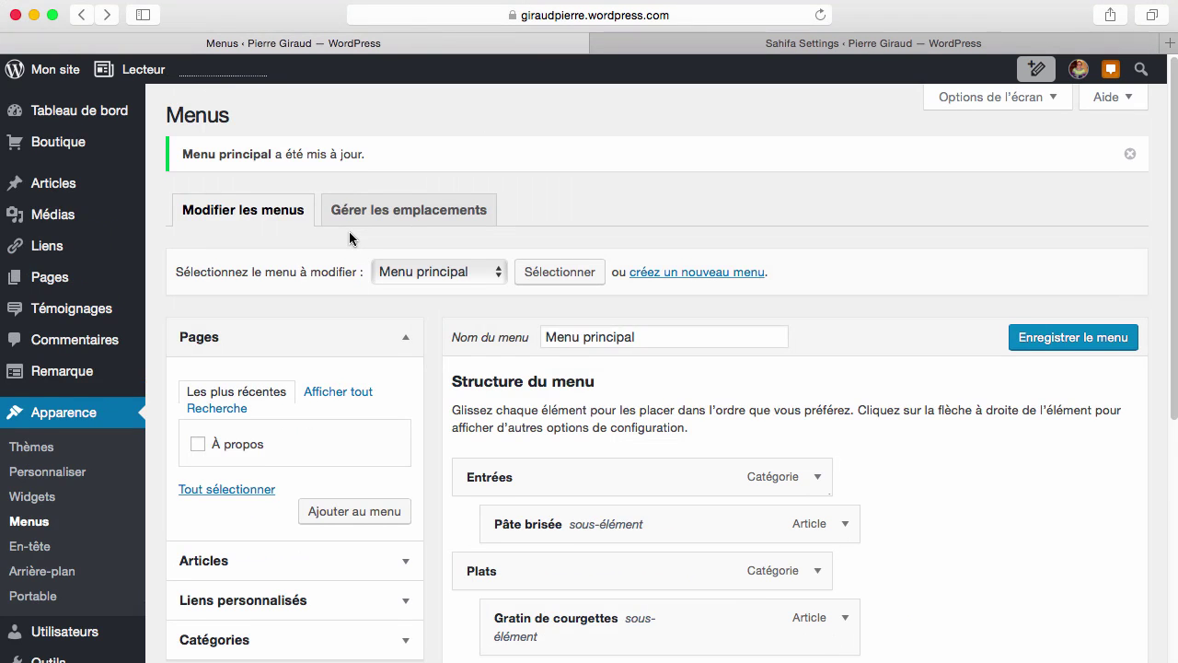
# Step: Assign Menu principal to the theme's En-tête location and save the menu locations
pyautogui.scroll(-3, 349, 233)
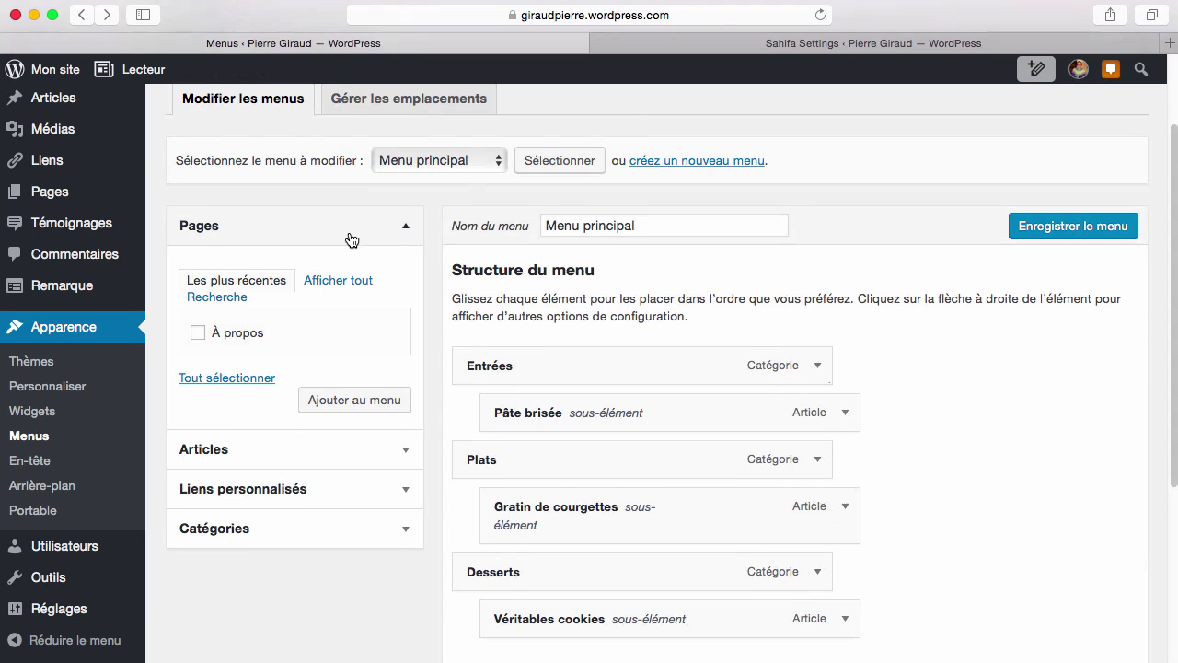
pyautogui.scroll(-3, 350, 240)
pyautogui.scroll(5, 349, 238)
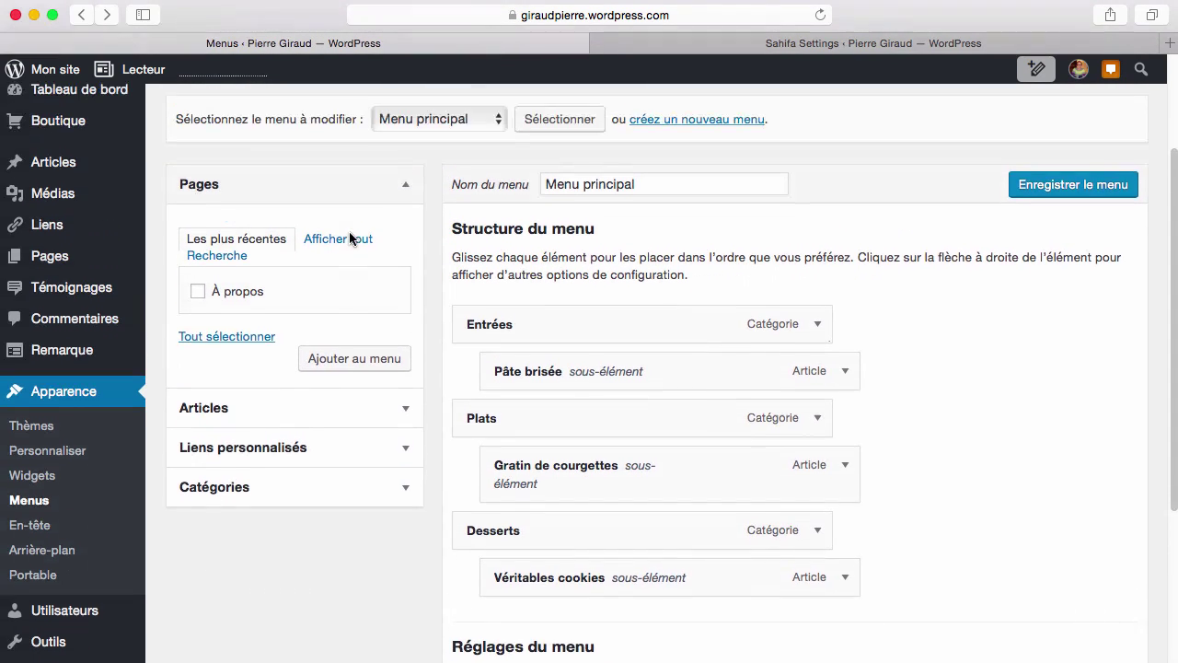
pyautogui.click(406, 175)
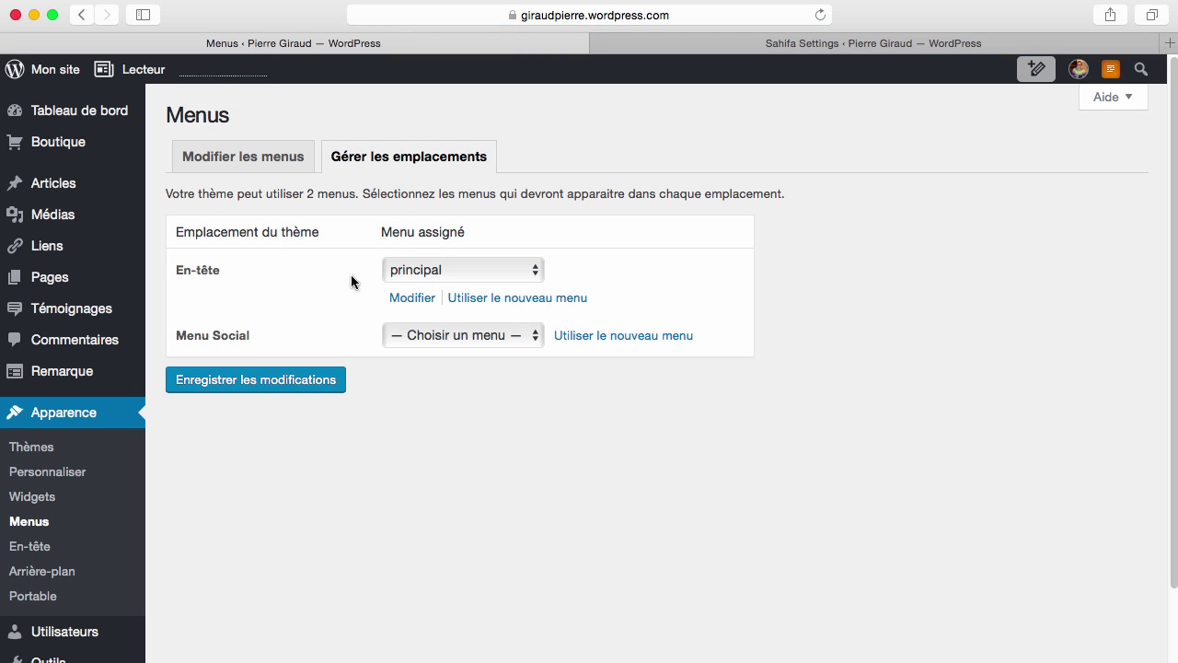
pyautogui.click(405, 270)
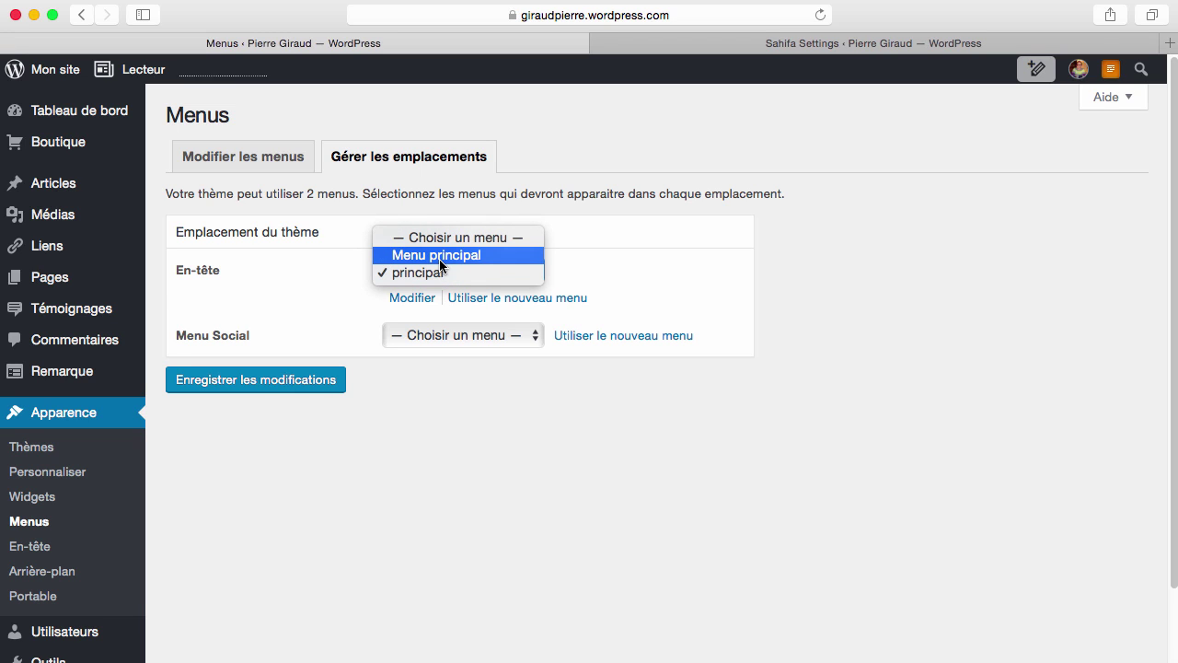
pyautogui.click(440, 266)
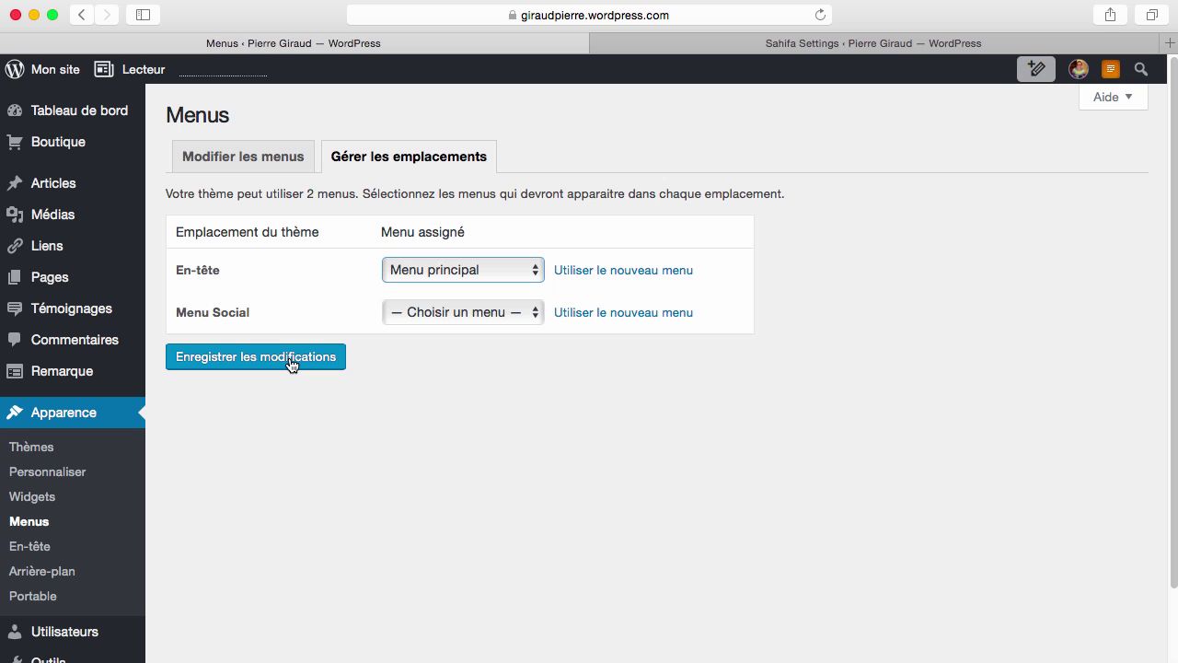
pyautogui.click(290, 359)
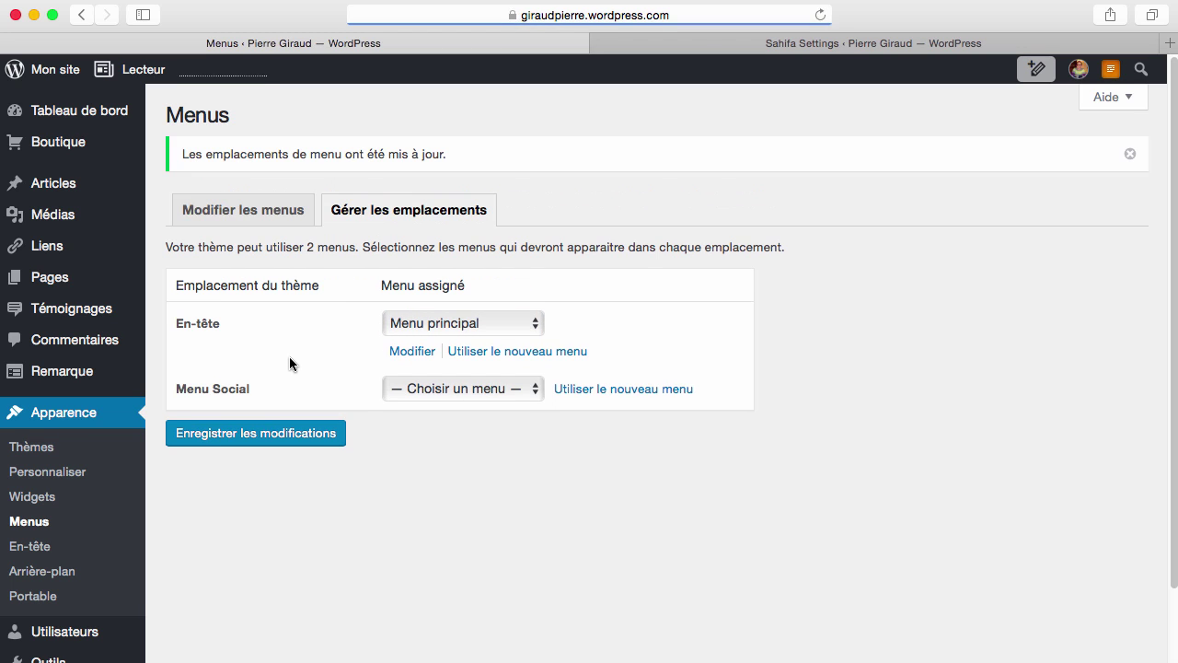
# Step: View the live site, examine the submenus of Desserts, Plats and Entrées, and return to the menu locations page
pyautogui.click(55, 69)
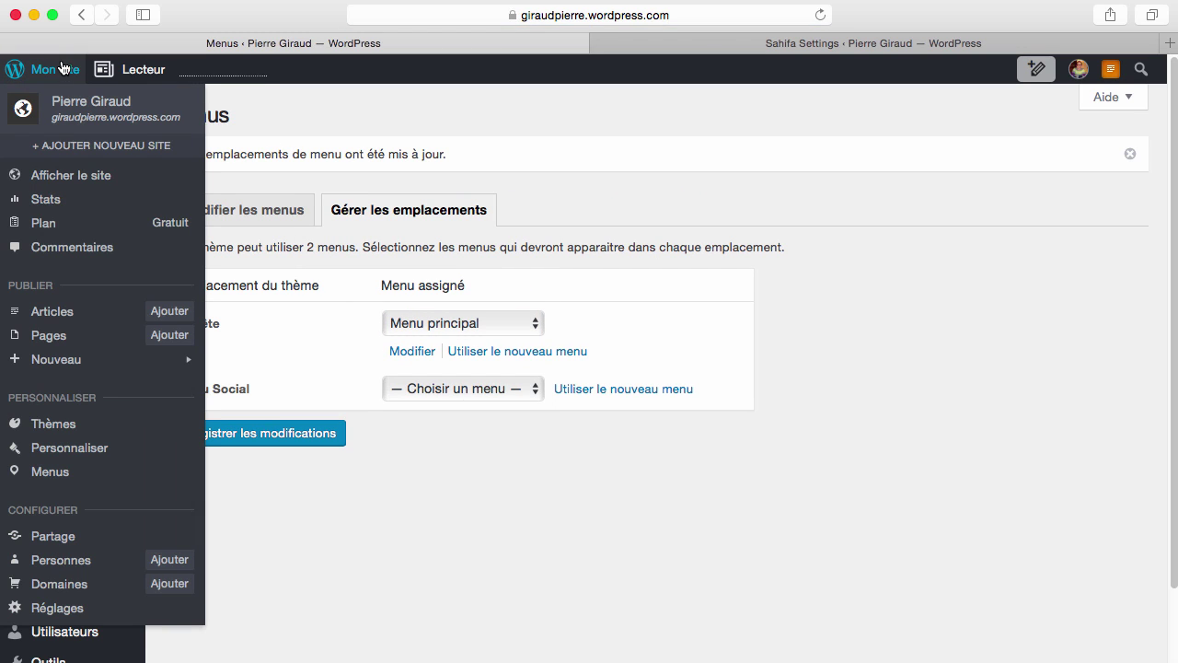
pyautogui.click(50, 180)
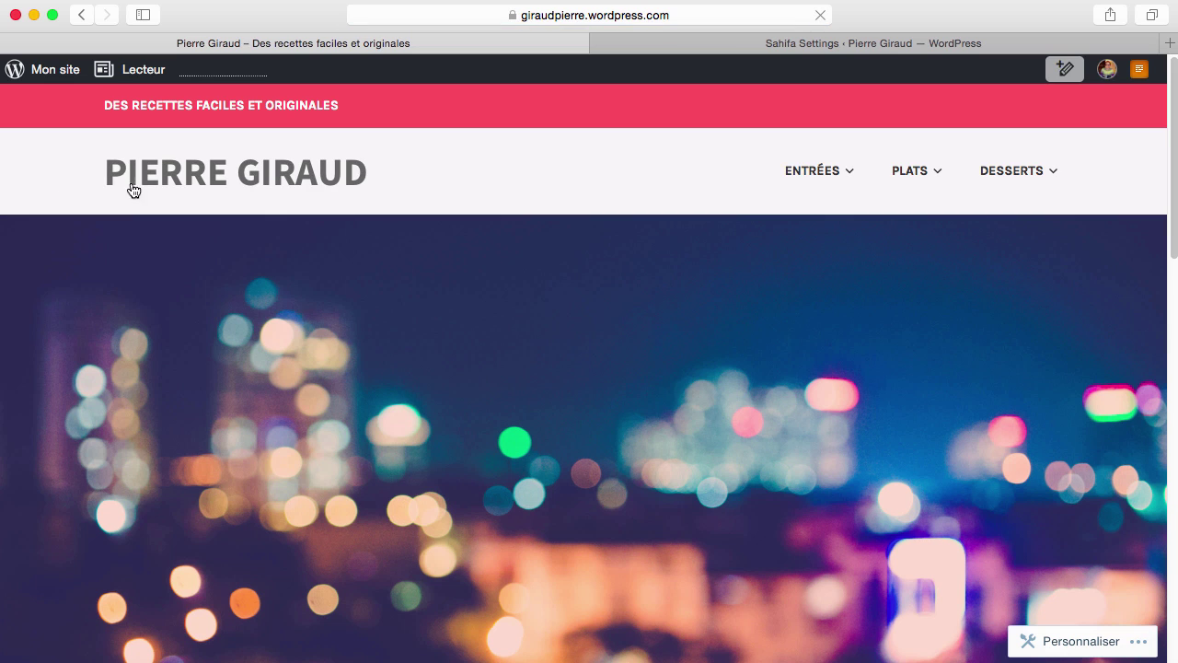
pyautogui.moveTo(1010, 172)
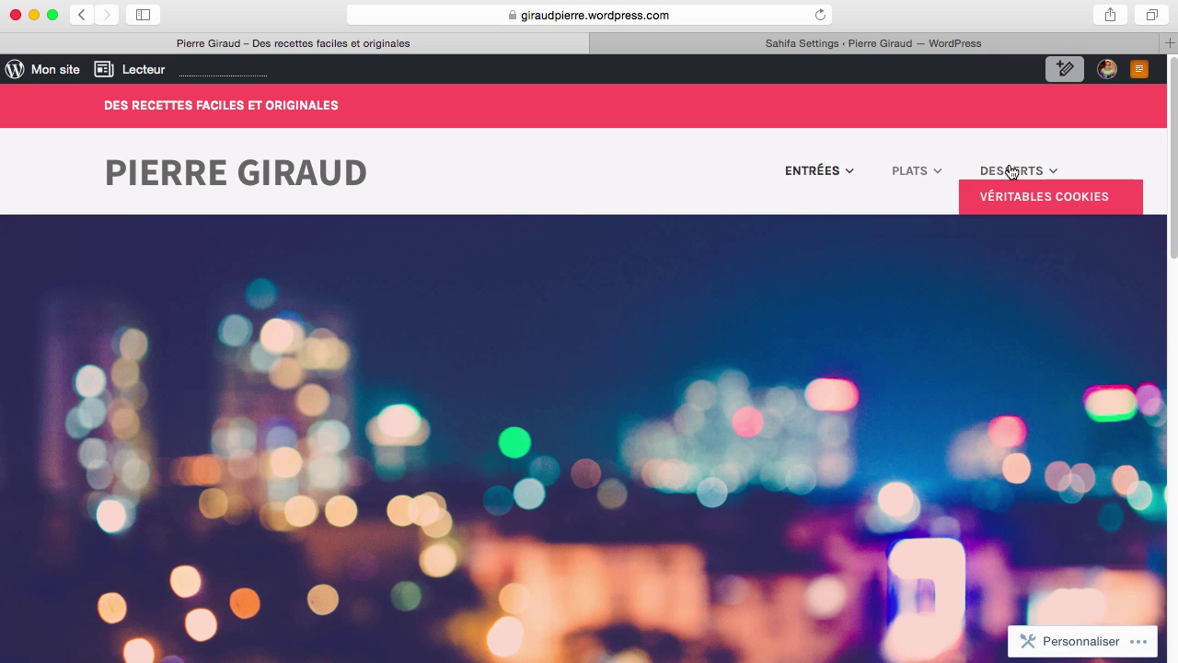
pyautogui.moveTo(935, 183)
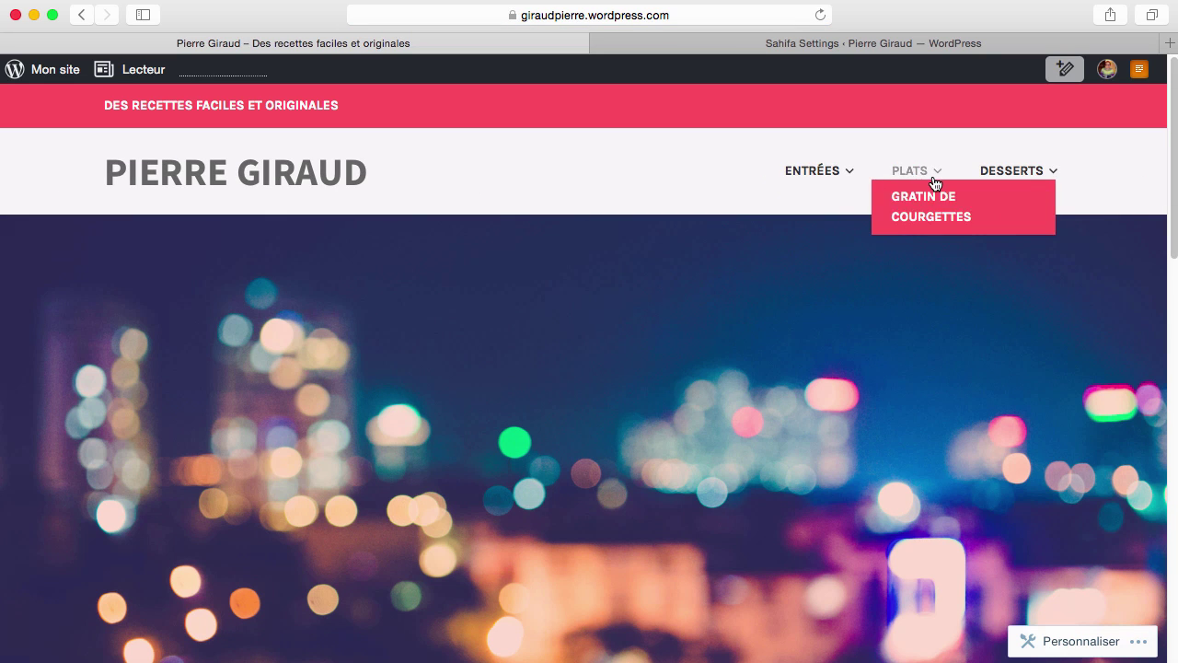
pyautogui.moveTo(823, 178)
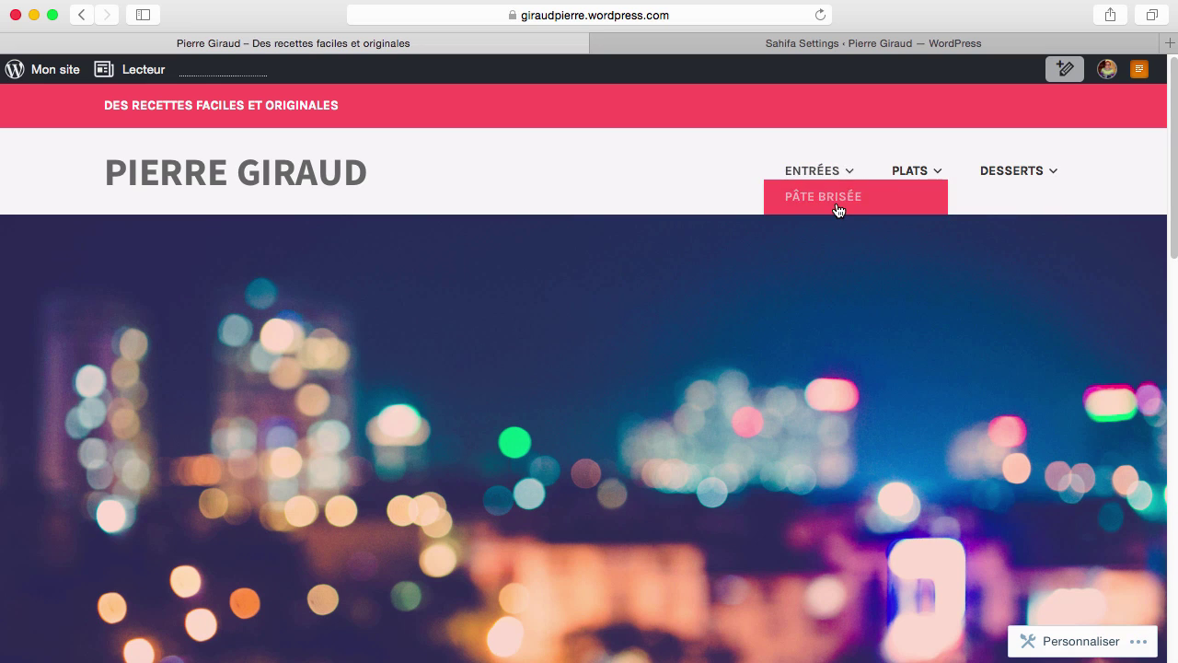
pyautogui.moveTo(907, 171)
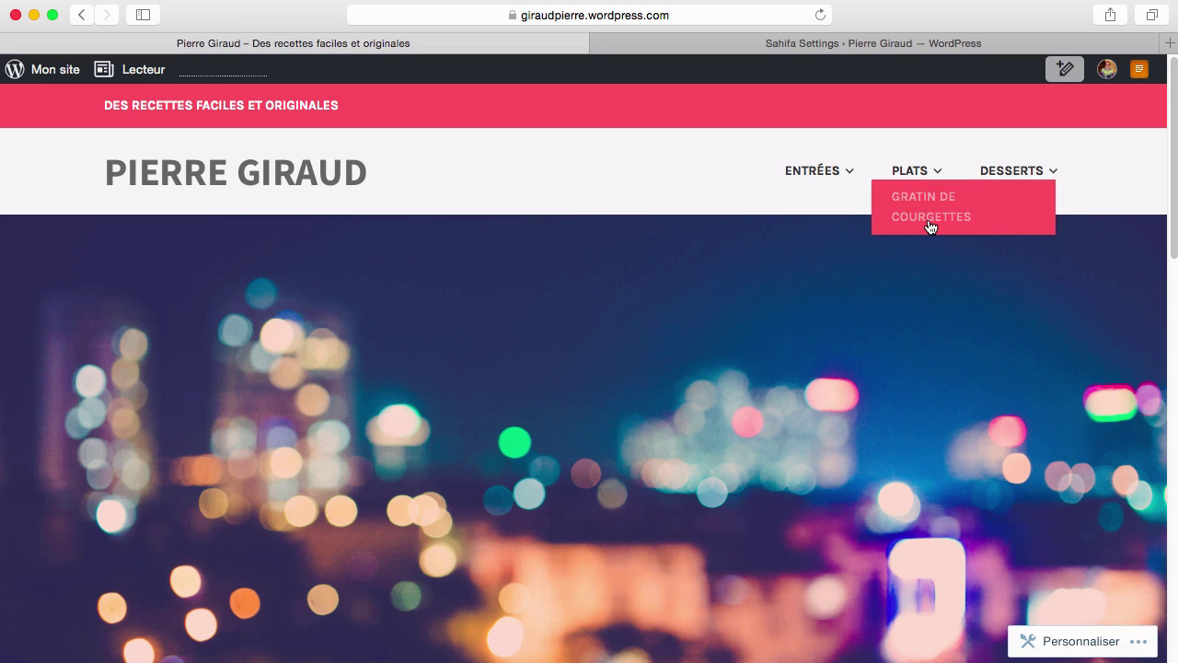
pyautogui.moveTo(978, 163)
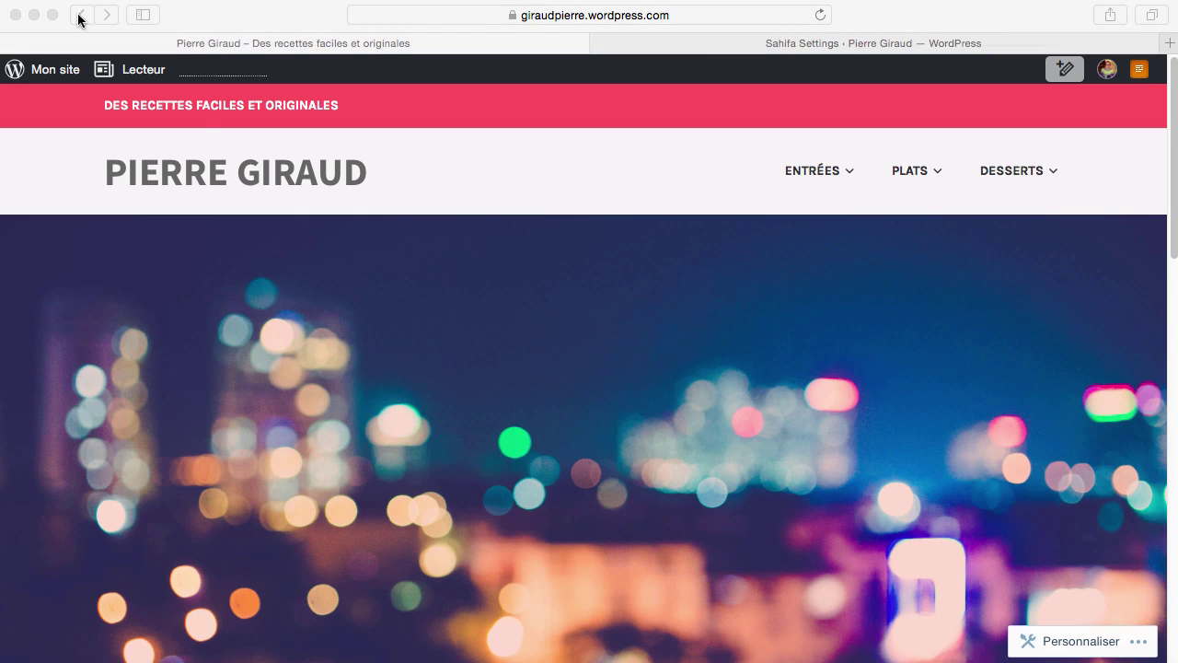
pyautogui.click(80, 15)
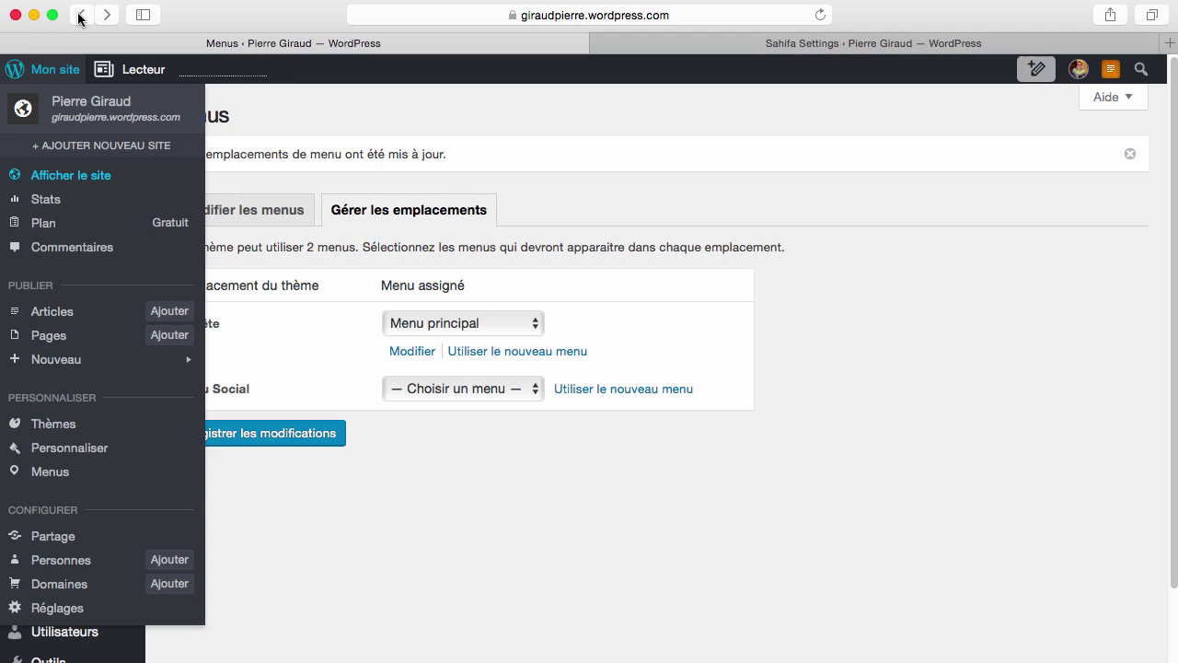